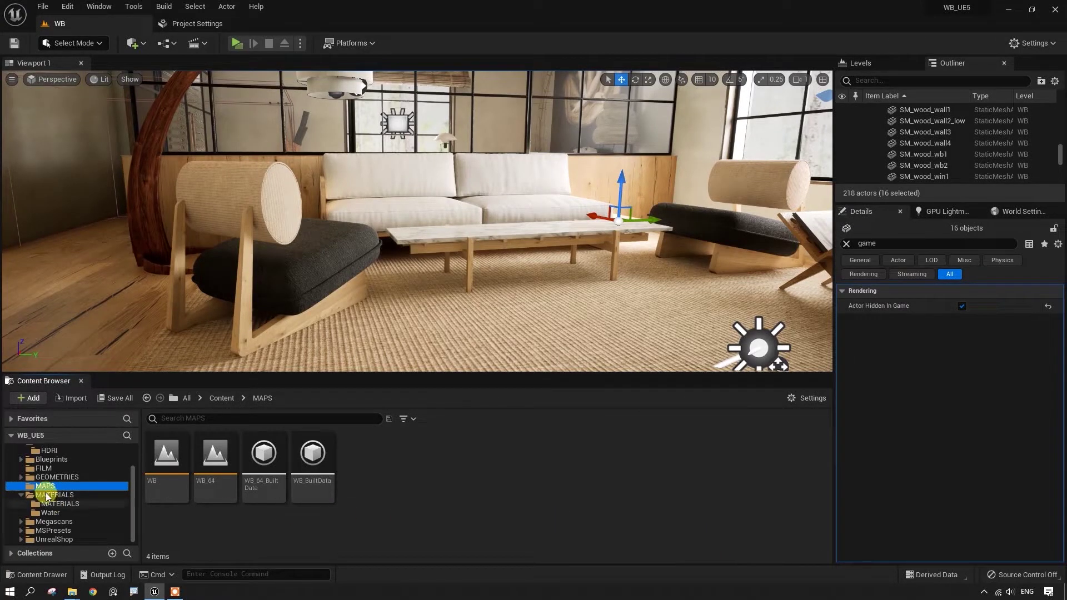
- In the FILM folder, add a Level Sequence asset called CAM2 and open it in Sequencer
left_click(33, 469)
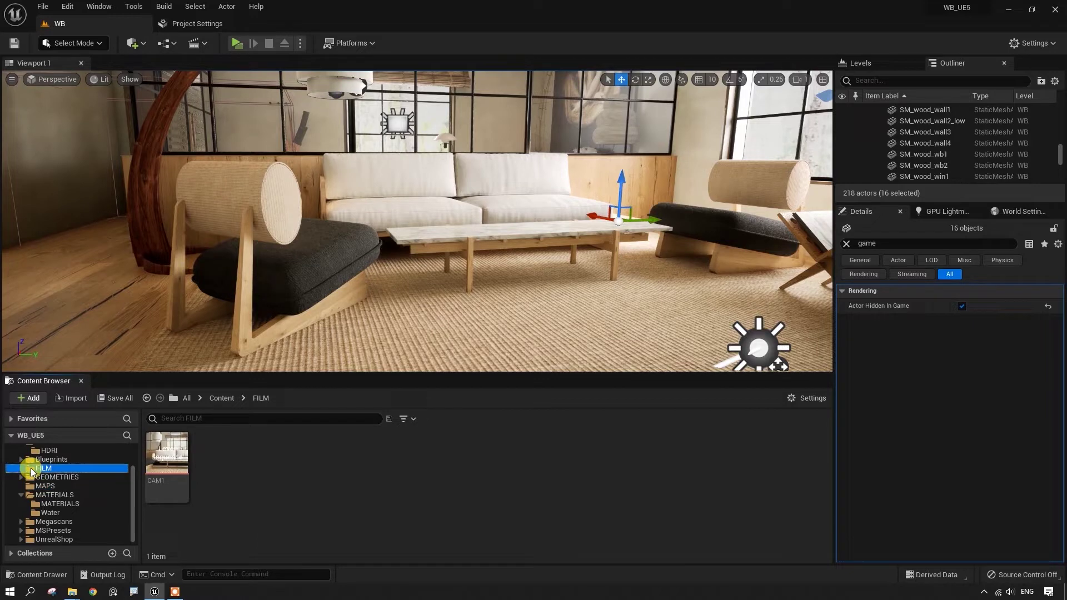
right_click(245, 469)
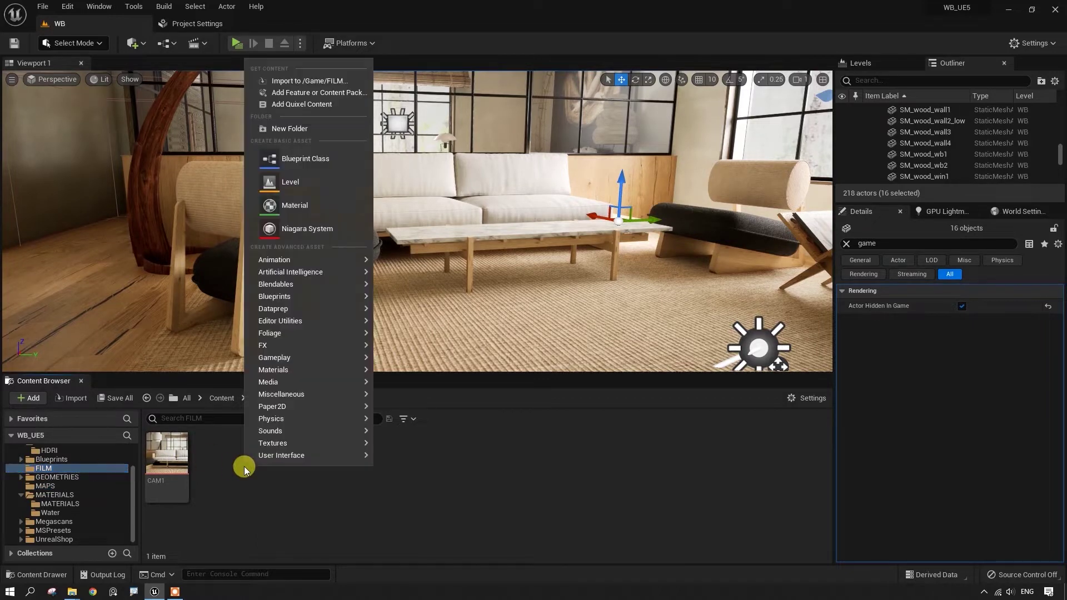
mouse_move(274, 265)
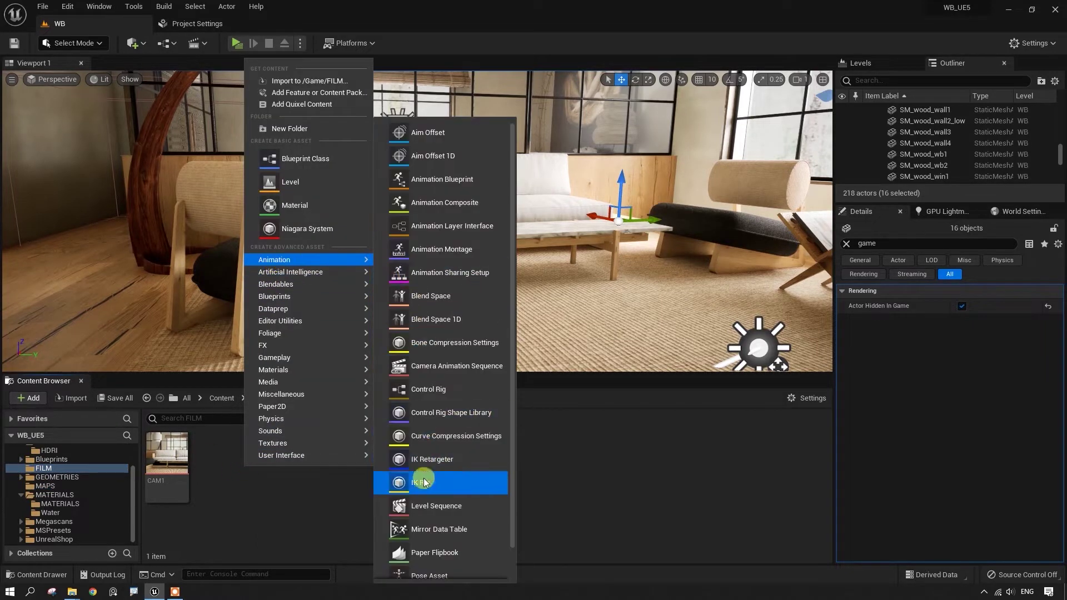
left_click(430, 506)
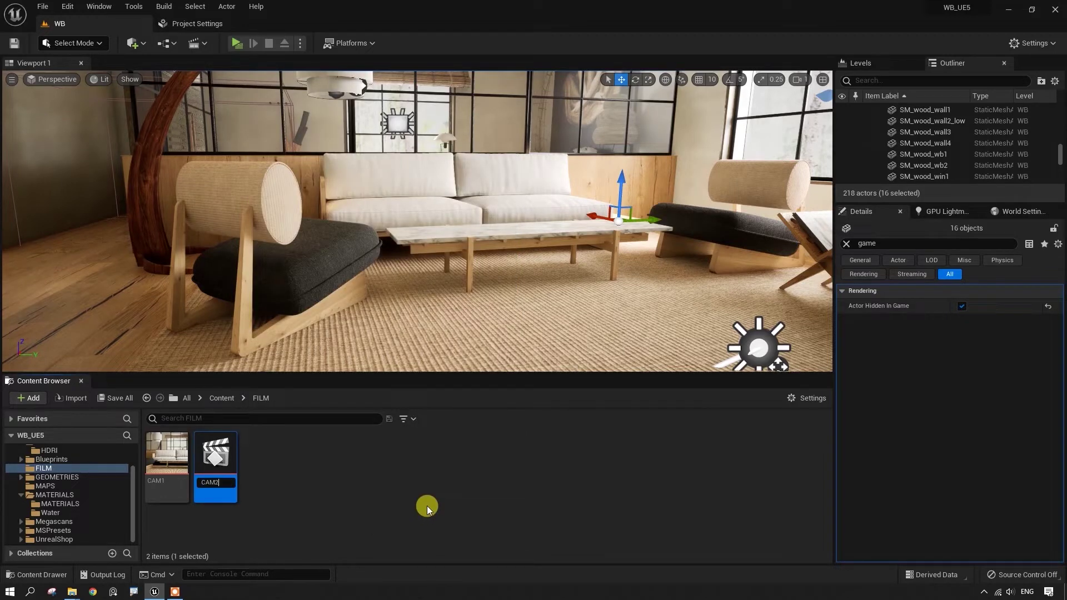
key("Return")
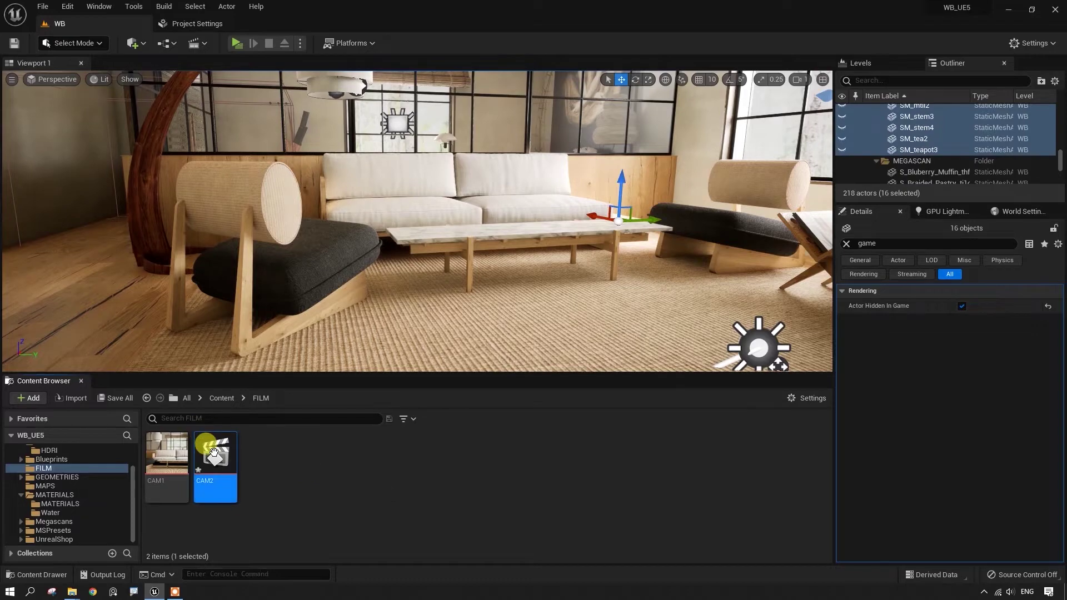
double_click(220, 451)
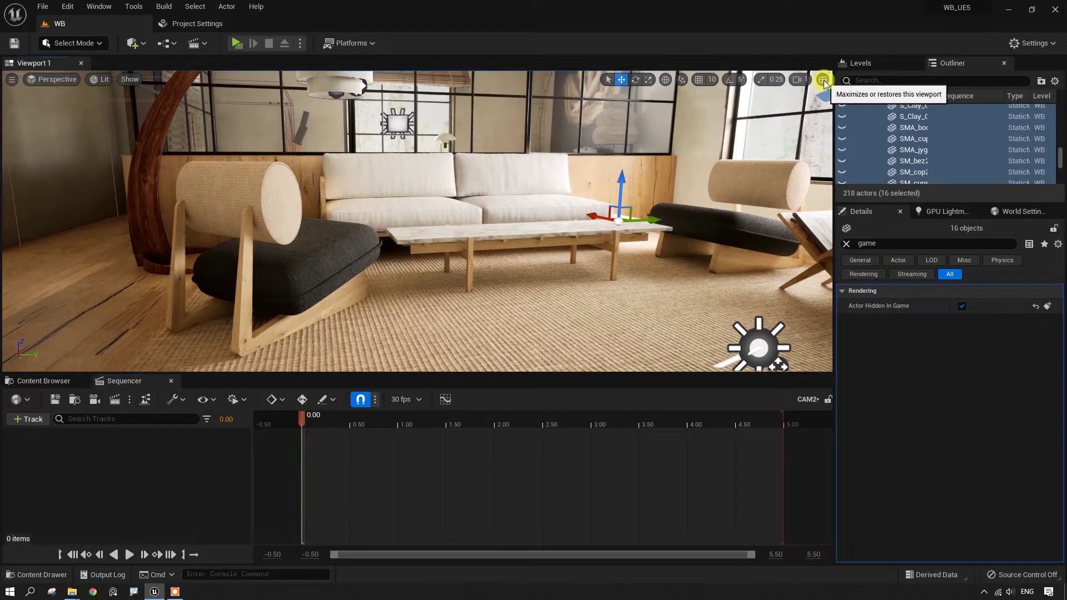
- Switch to a maximized cinematic viewport and spawn a CineCameraActor at the current view
left_click(822, 80)
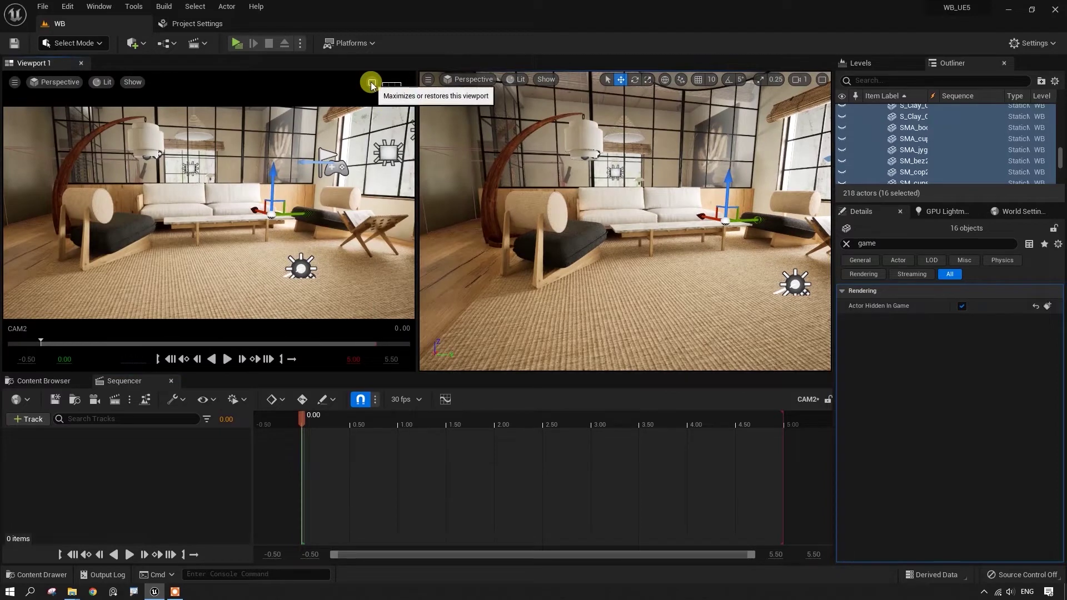
left_click(372, 82)
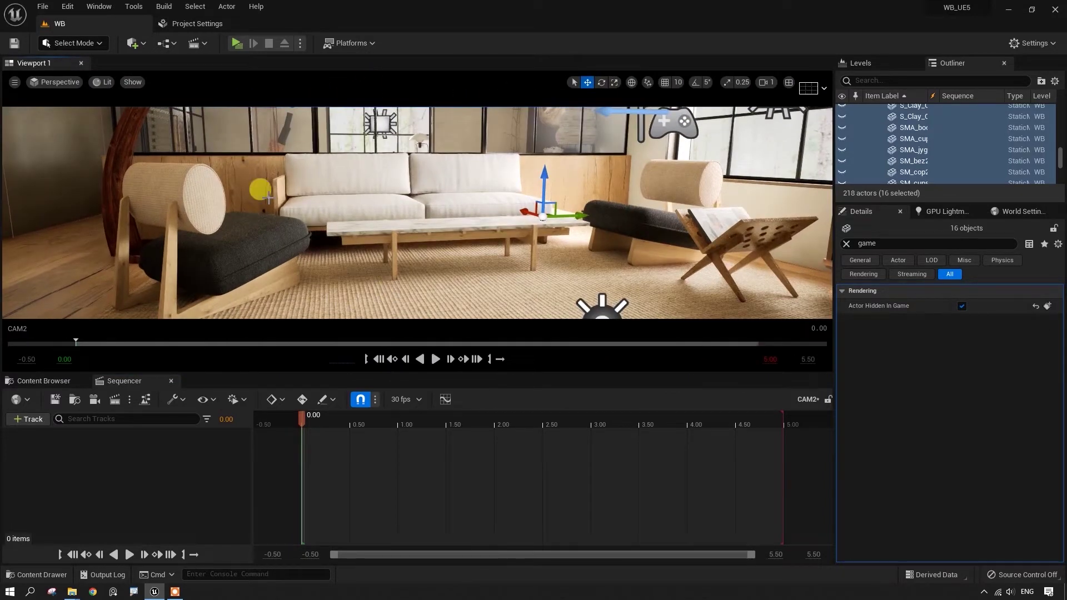
left_click(53, 82)
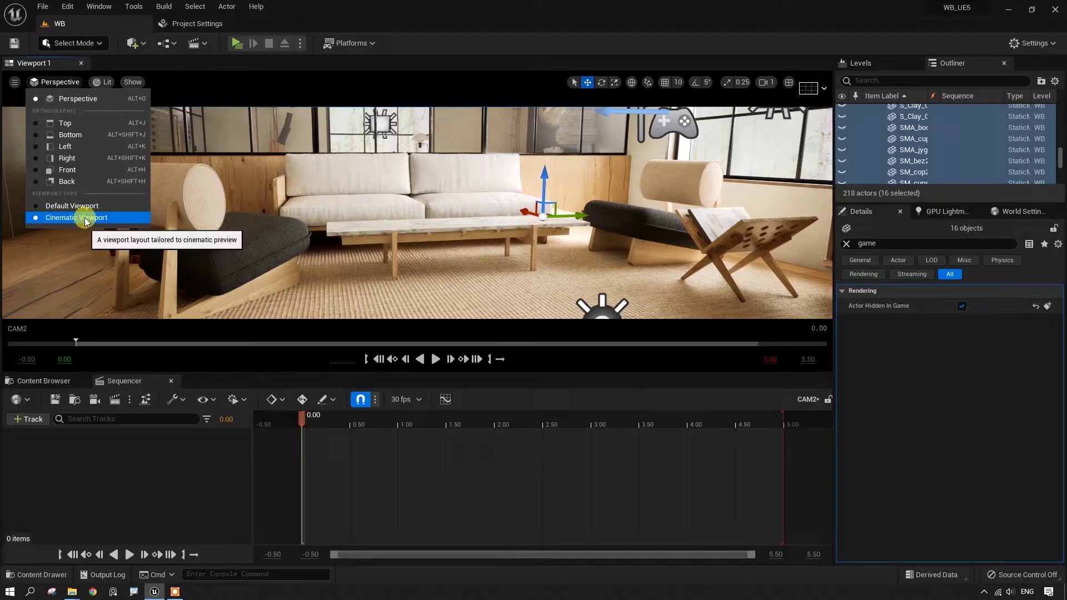
left_click(14, 82)
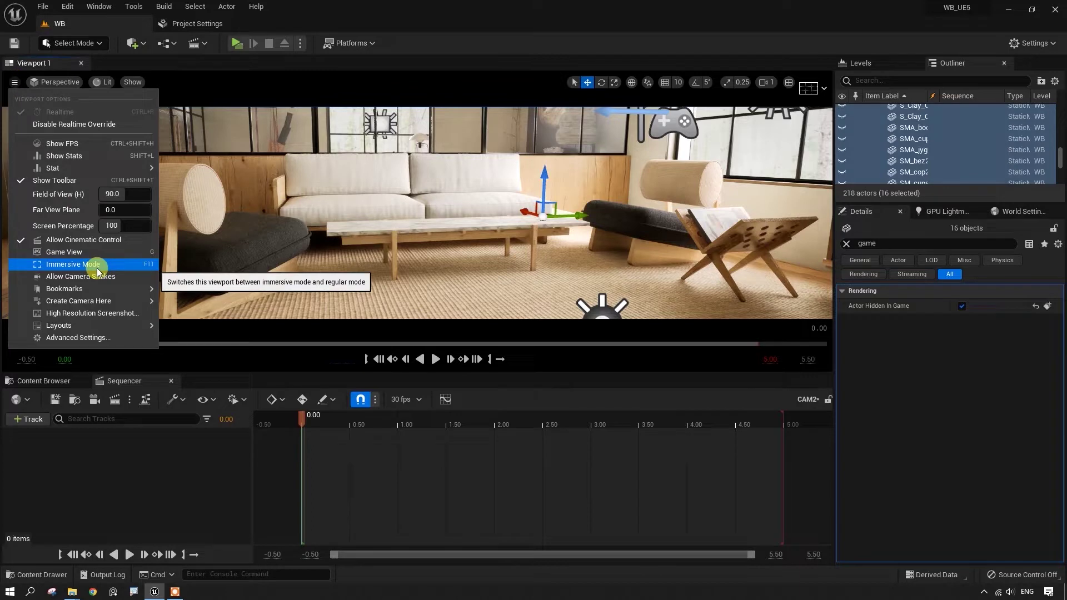
mouse_move(98, 303)
left_click(194, 316)
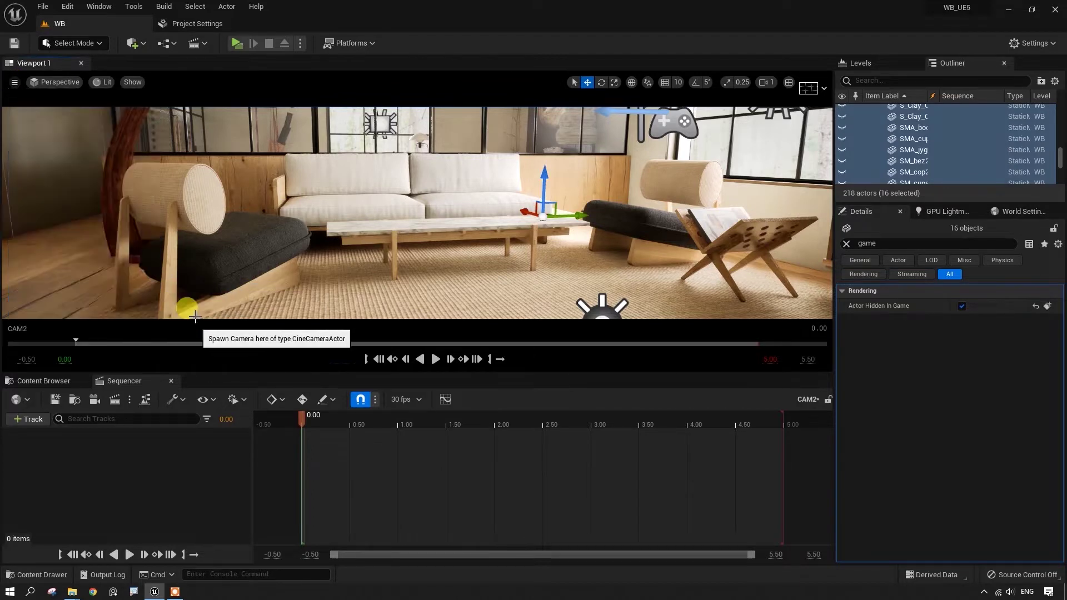
- Rename the new cine camera CAM2 and add it to the CAM2 sequence
left_click(907, 149)
type("CAM2")
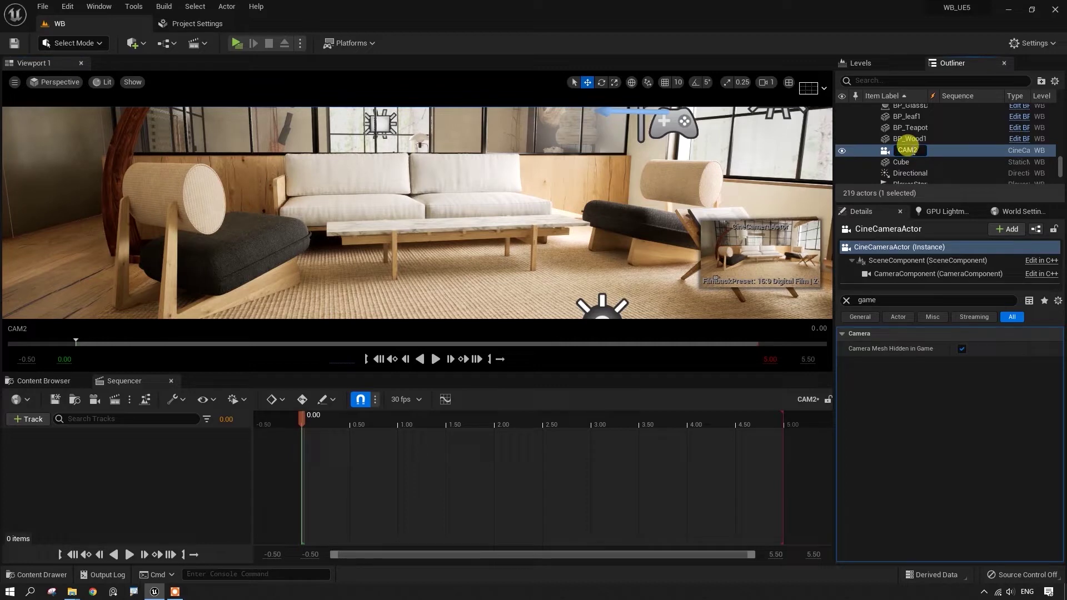
key("Return")
mouse_move(903, 149)
left_mouse_down()
mouse_move(394, 272)
mouse_move(91, 450)
left_mouse_up()
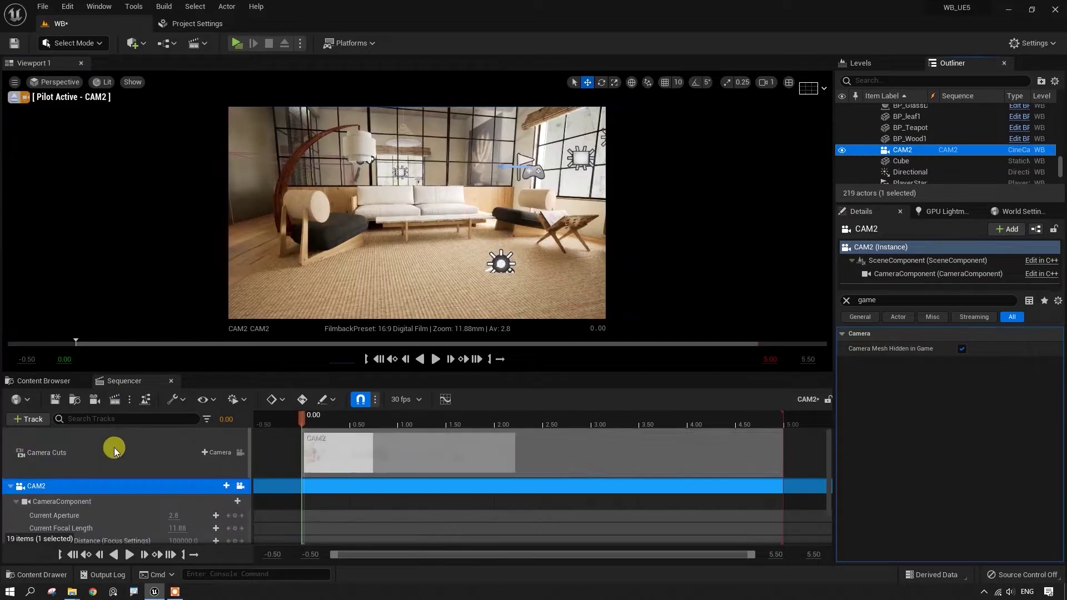
left_click(810, 88)
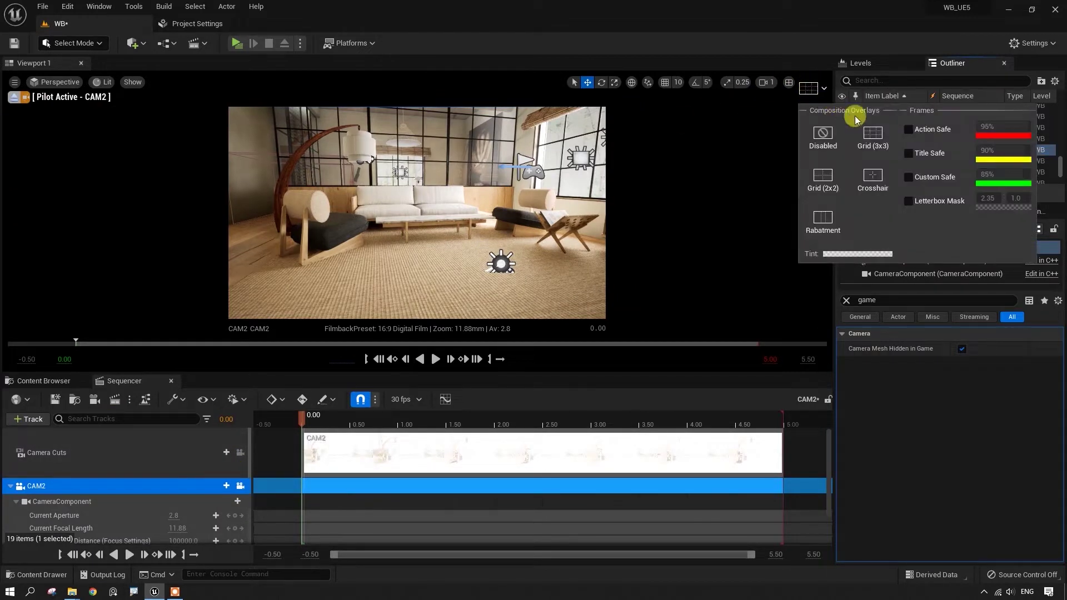
- Add a 3x3 grid overlay, move CAM2 toward the coffee table, and set its focal length to 30 mm
left_click(876, 138)
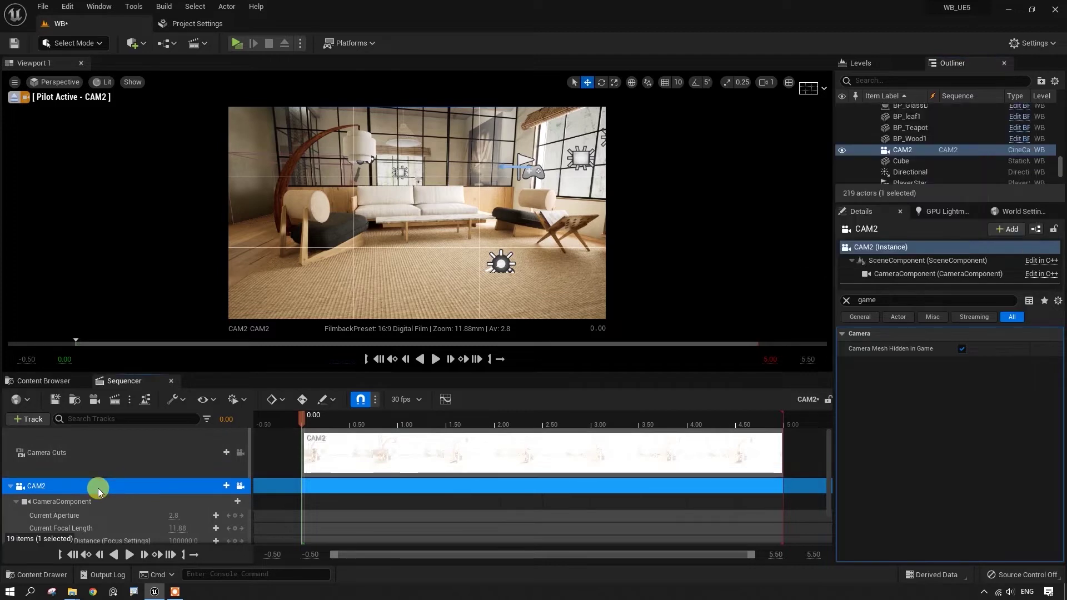
left_click_drag(371, 167, 556, 311)
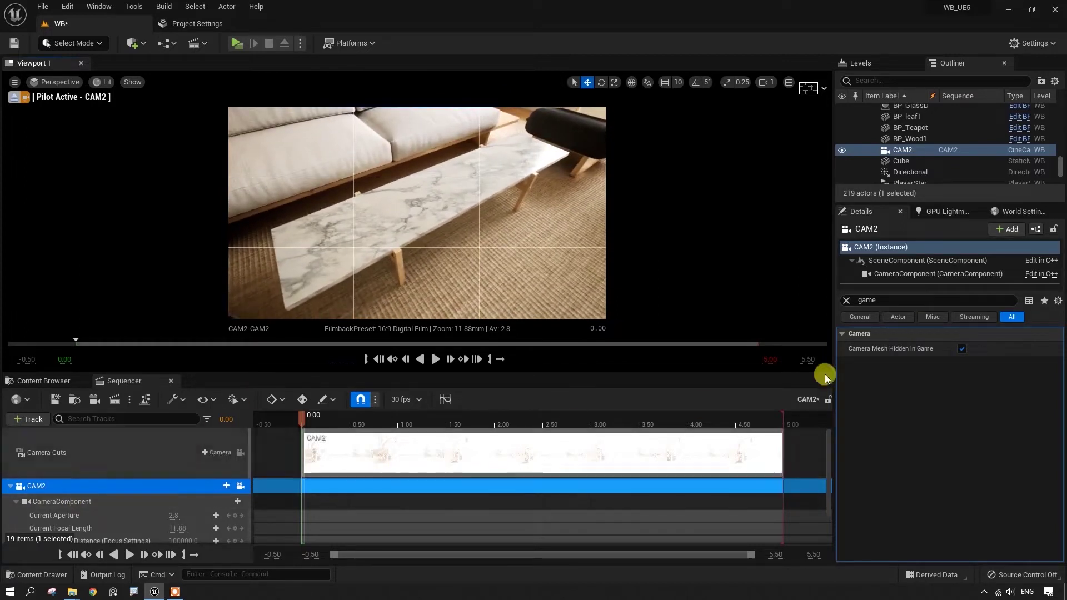
left_click(847, 303)
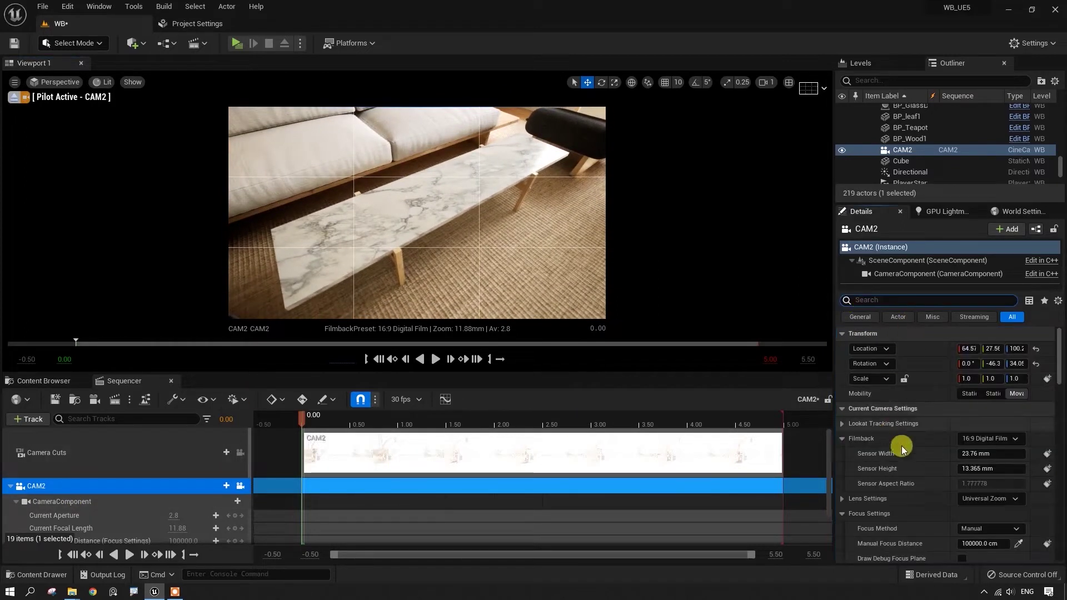
scroll(894, 444, "down", 2)
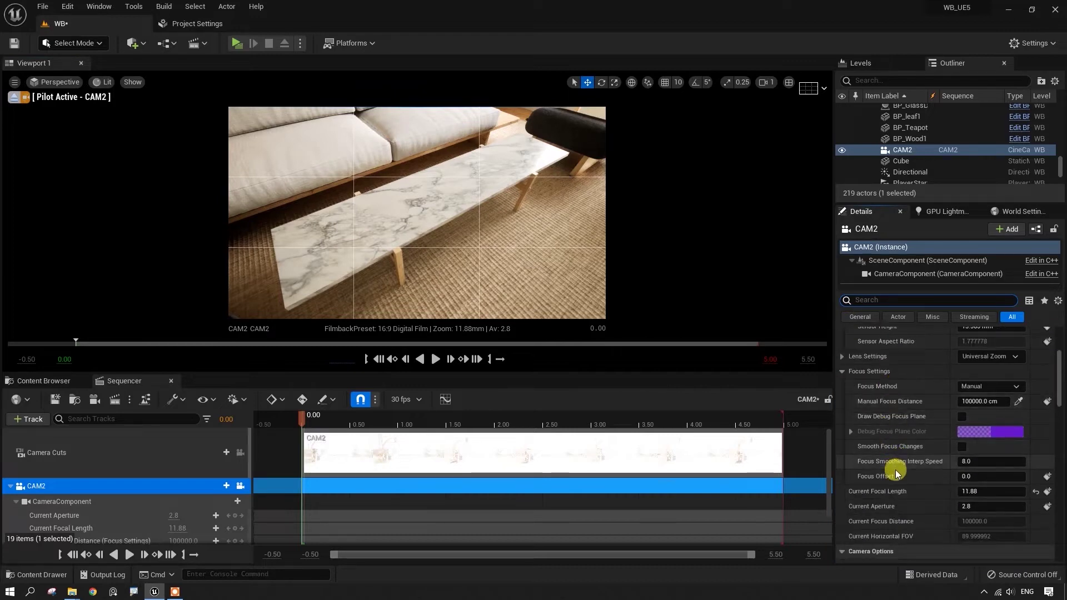
left_click(972, 492)
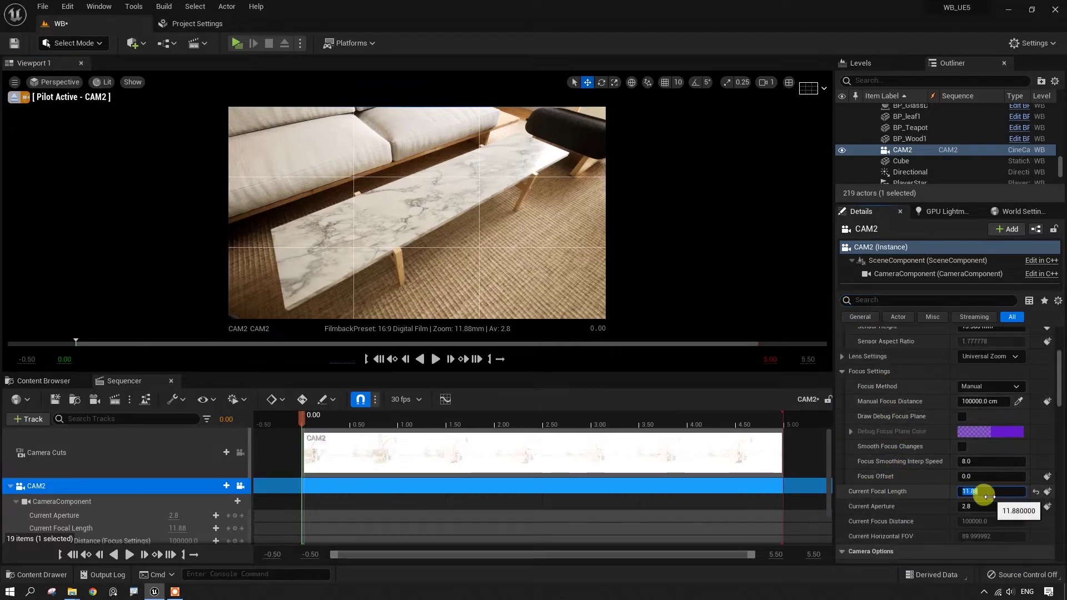
type("30")
key("Return")
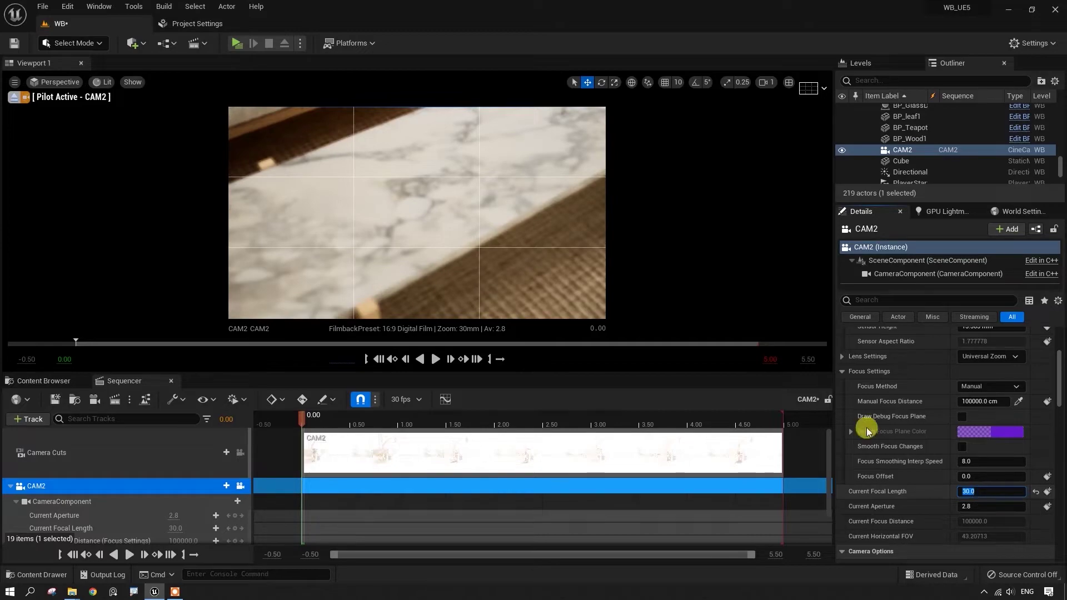
left_click(789, 82)
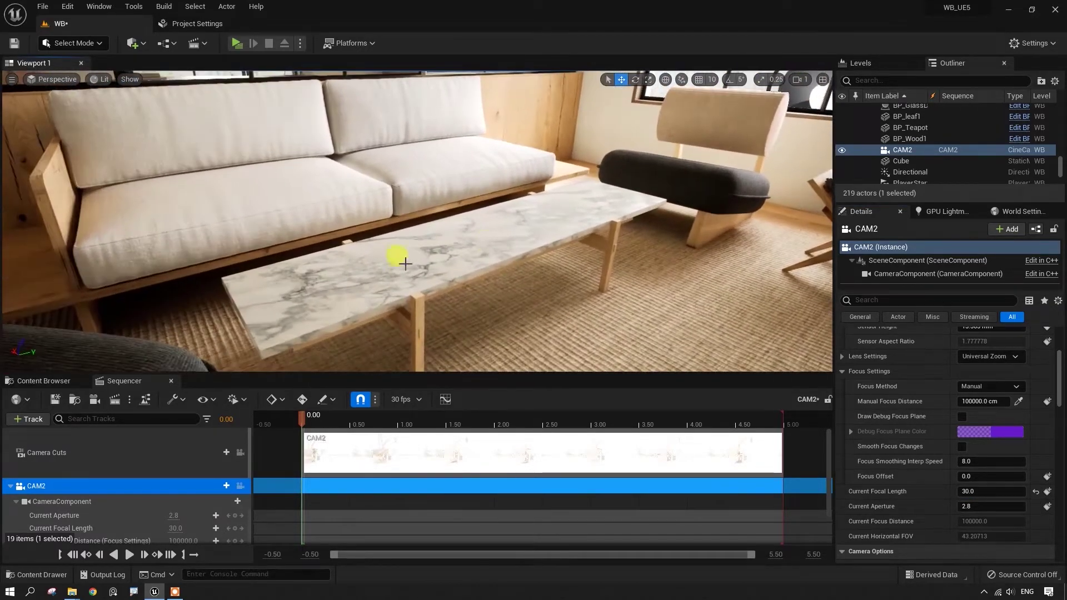
- Collapse GEOMETRY and unhide the inGame folder in the Outliner
left_click_drag(1061, 170, 1062, 111)
left_click(877, 120)
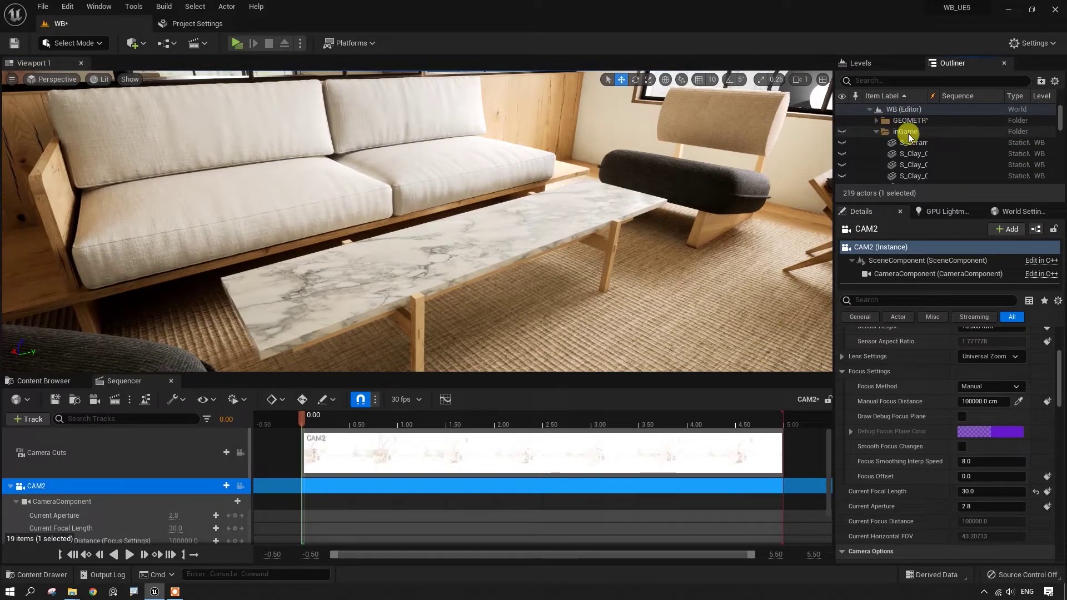
left_click(842, 131)
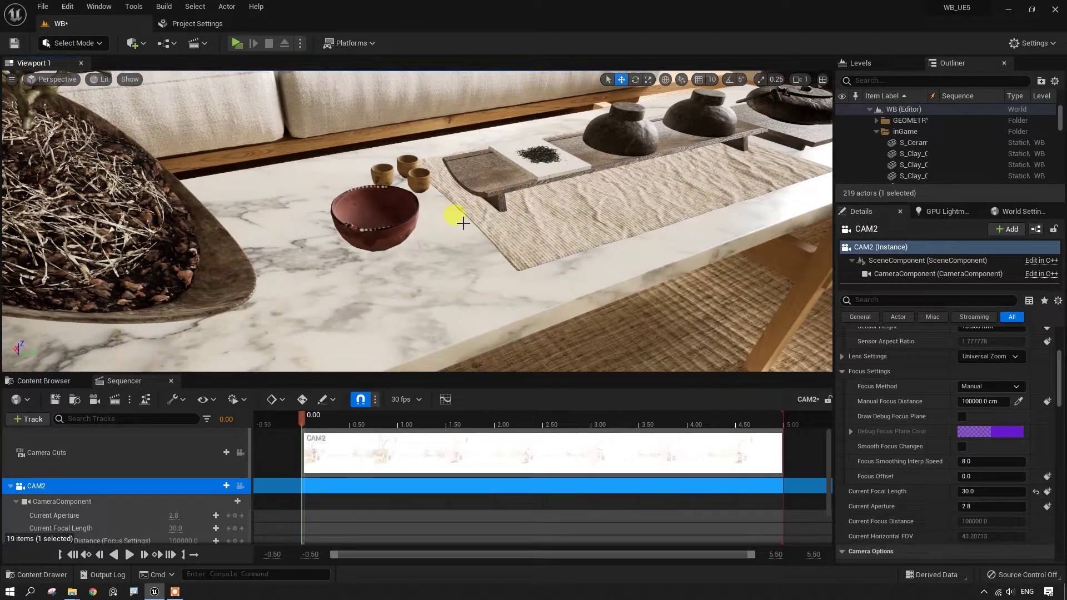
- Select the ceramic bowl and frame the view on it, then select the inGame folder
left_click(342, 240)
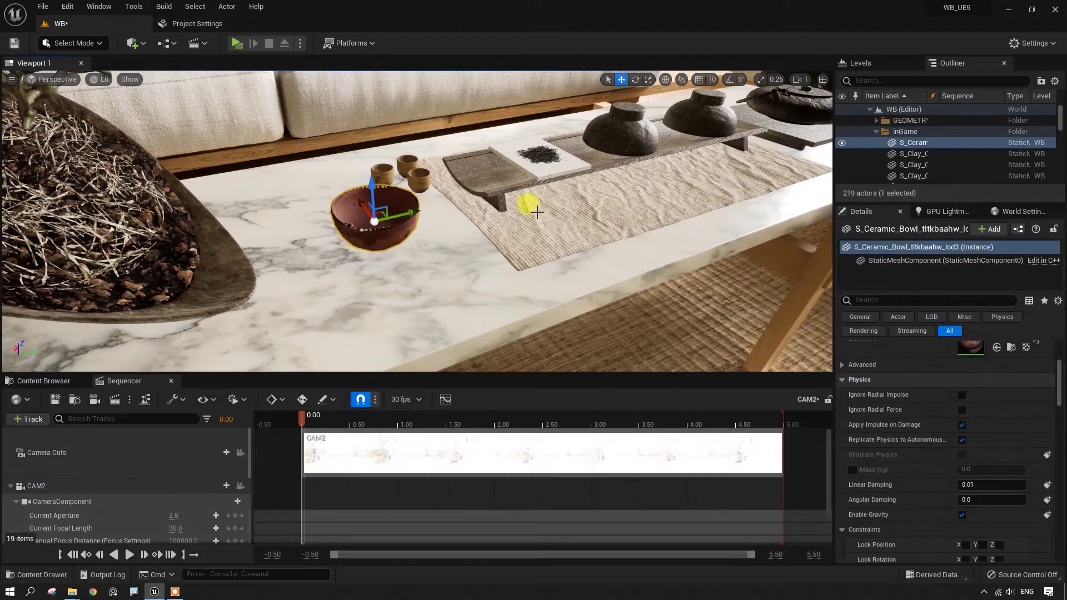
right_click_drag(537, 212, 537, 212)
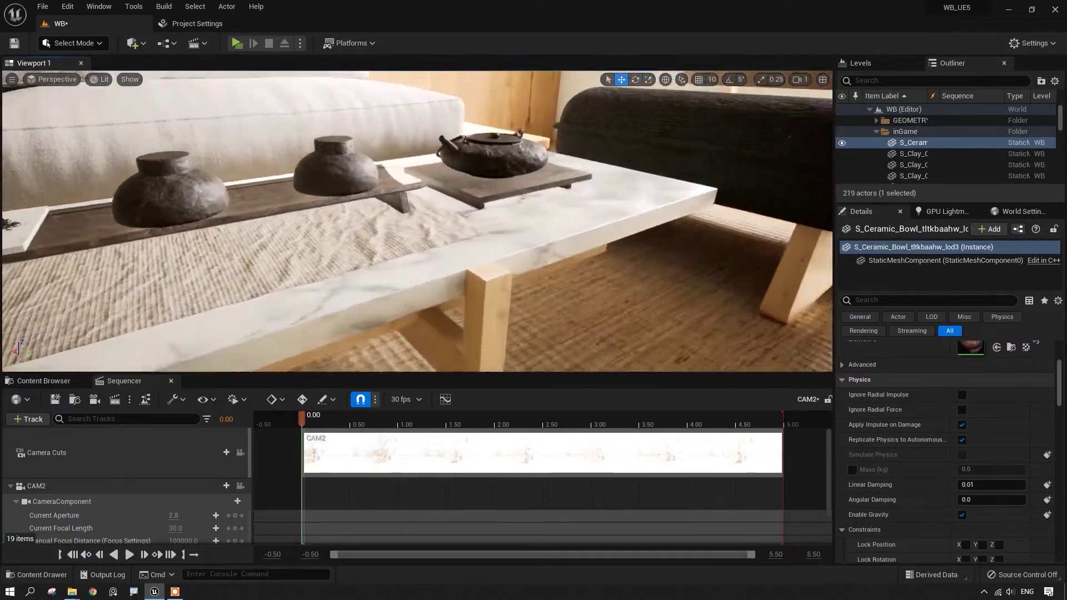
key("f")
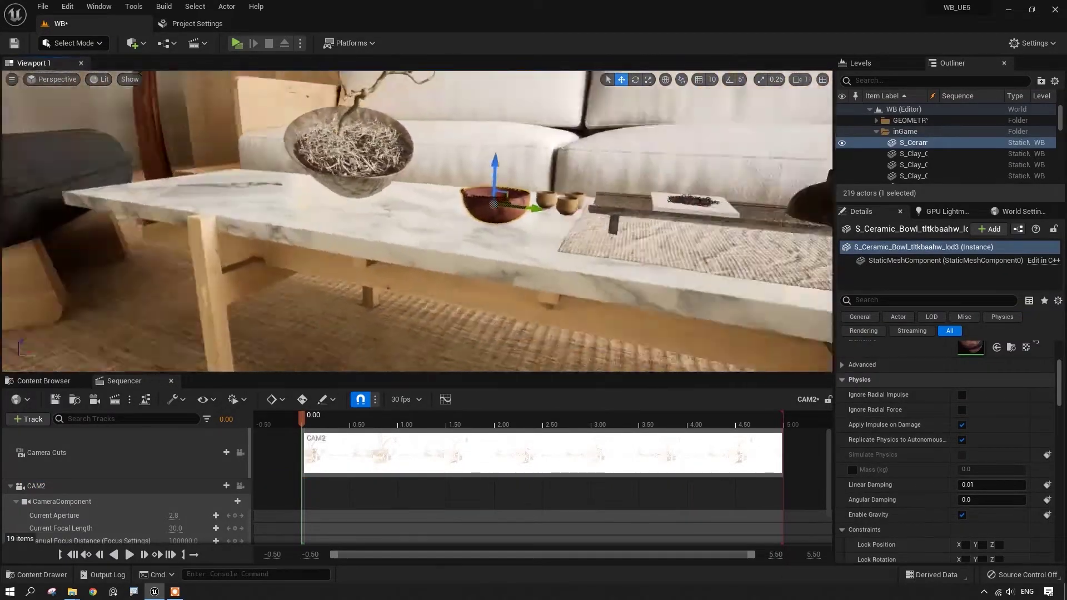
scroll(919, 129, "down", 2)
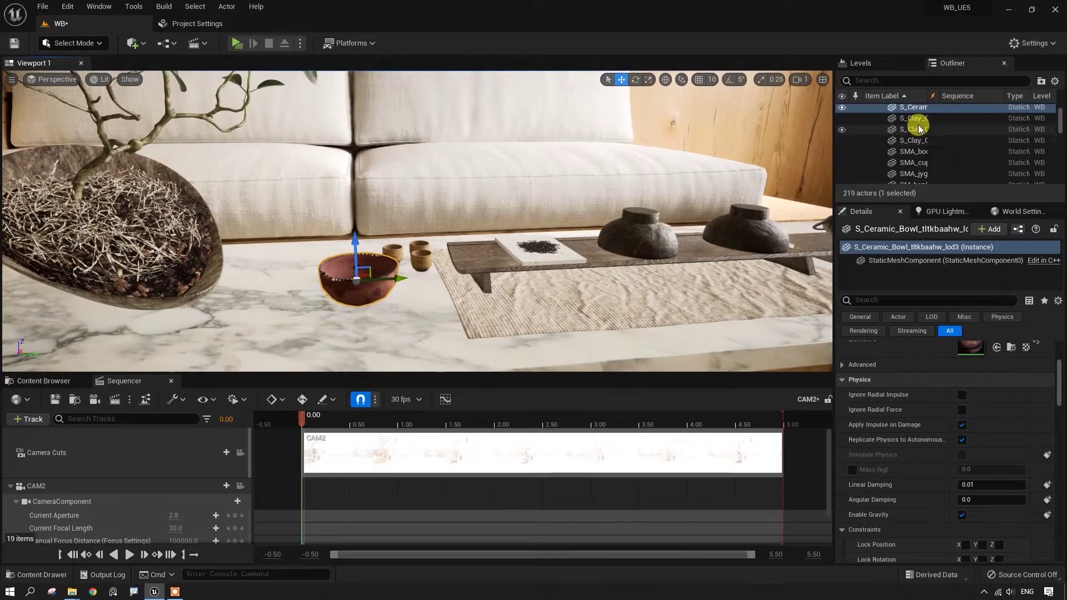
scroll(919, 129, "up", 2)
left_click(907, 132)
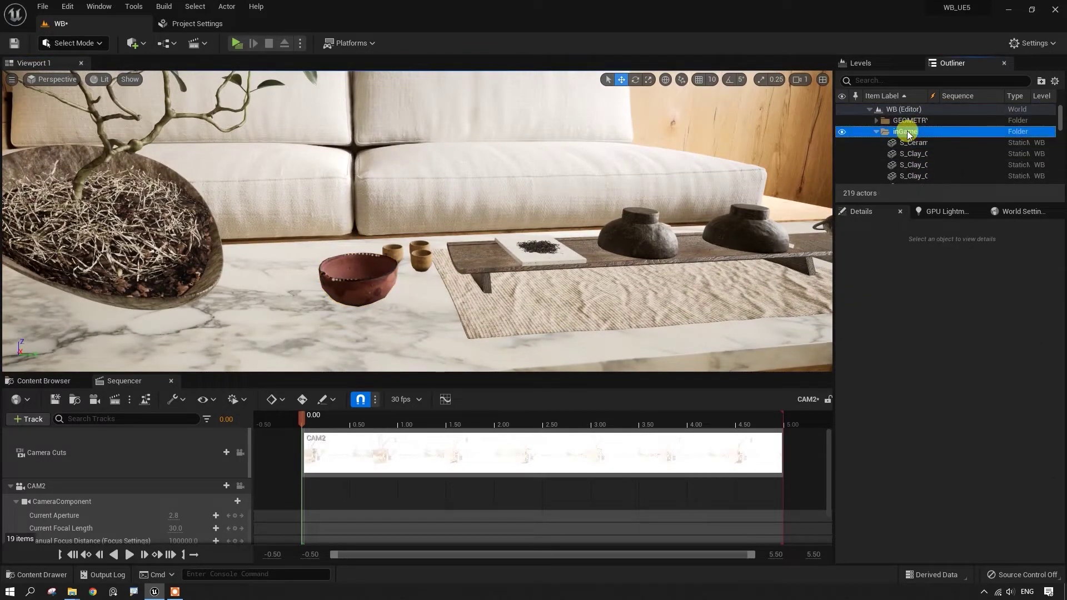
right_click(909, 134)
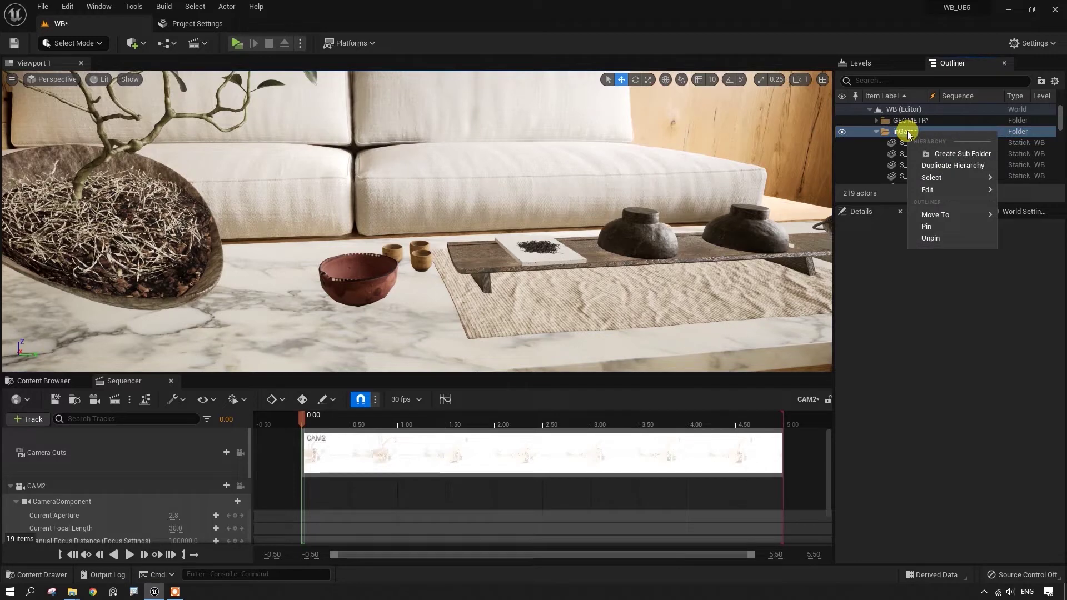
- Select all 16 inGame actors and uncheck Actor Hidden In Game using the 'game' Details filter
mouse_move(931, 177)
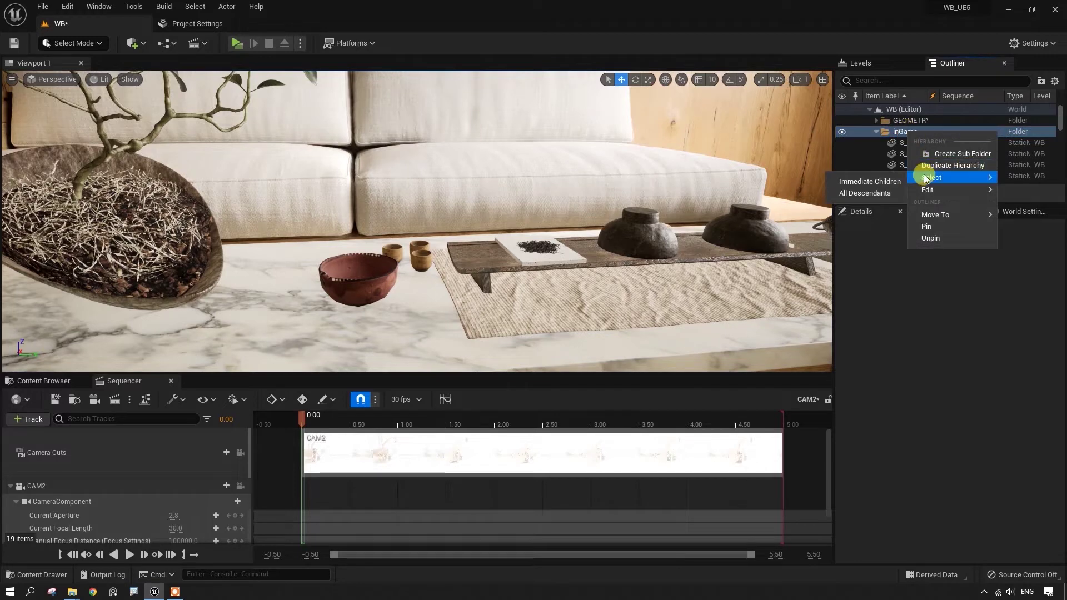
left_click(856, 194)
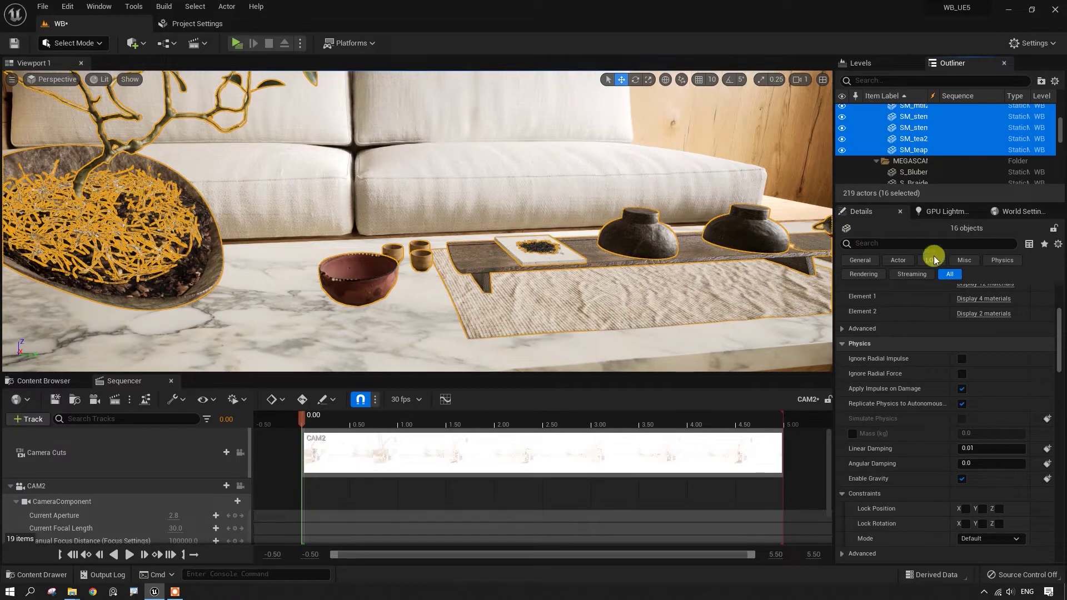
left_click(903, 243)
type("gam")
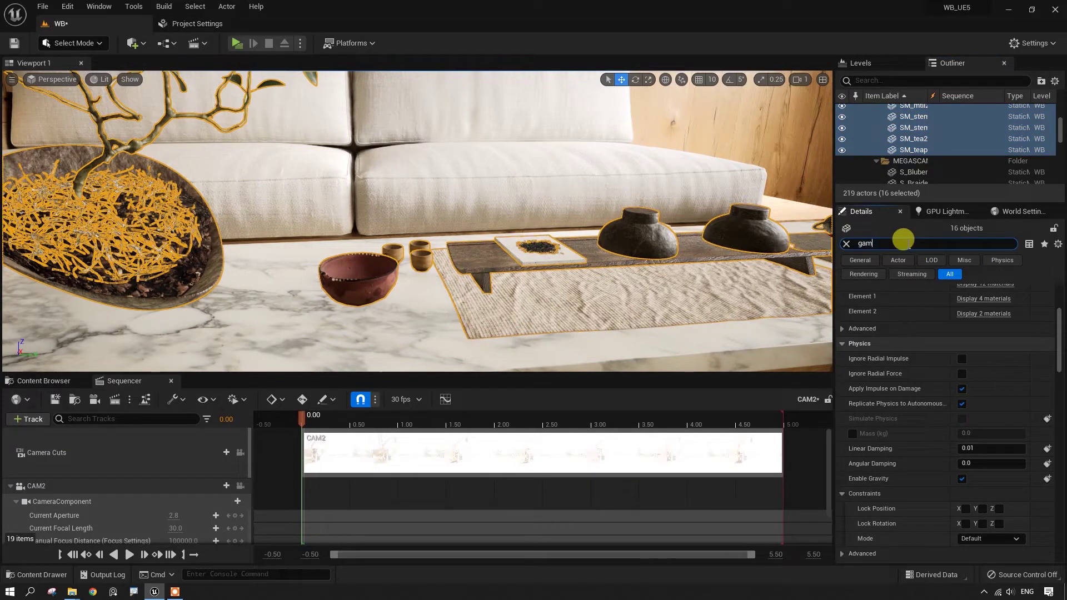
type("e")
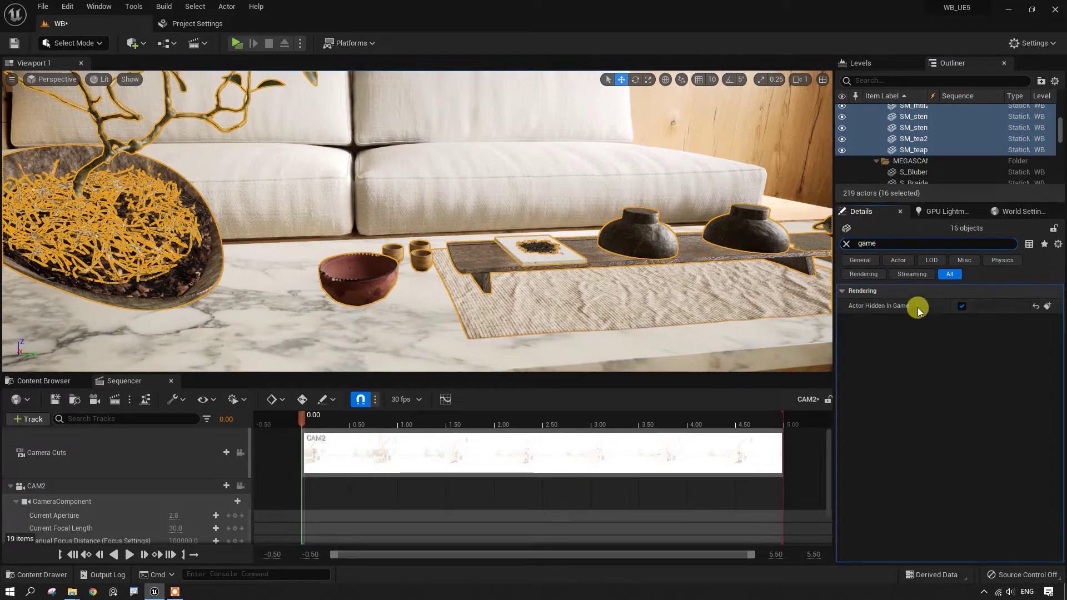
left_click(963, 308)
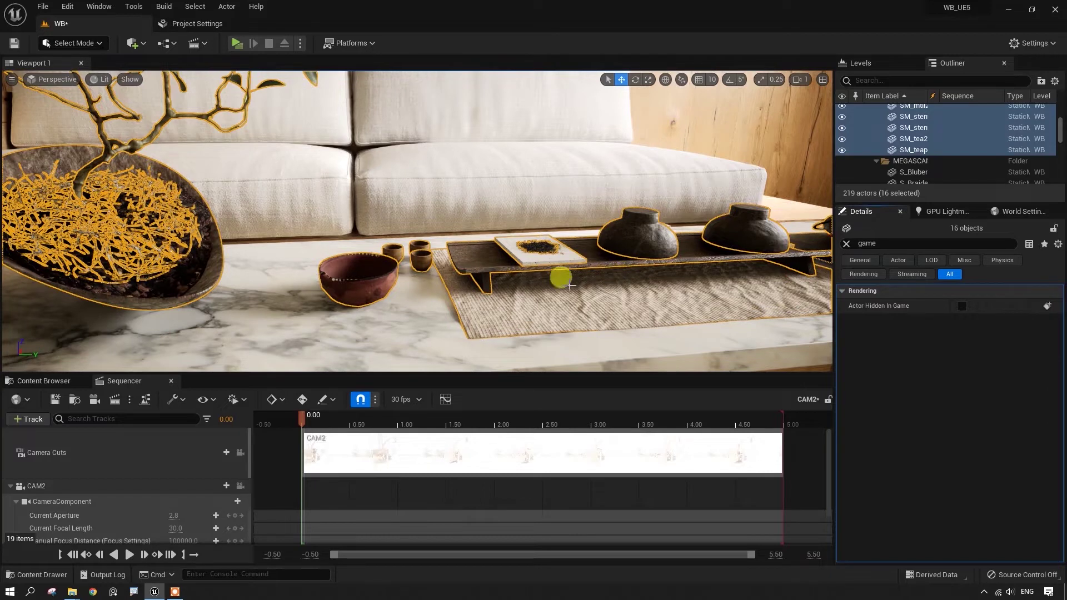
left_click(824, 83)
- Maximize the CAM2 view, select its track, and reframe the camera over the tray of cups
left_click(392, 89)
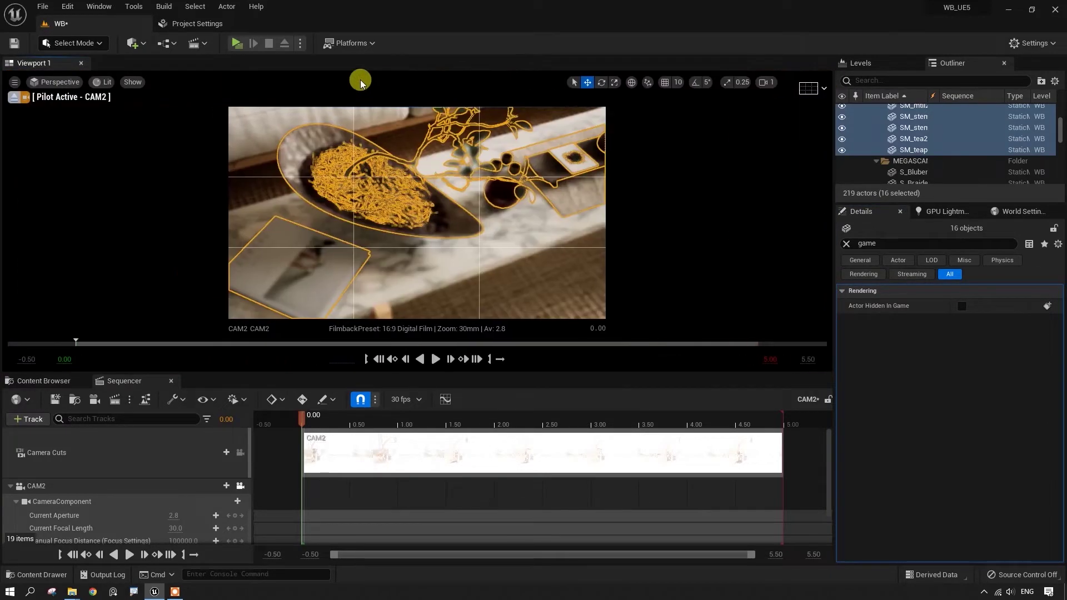
left_click(112, 488)
mouse_move(417, 212)
right_mouse_down()
mouse_move(389, 213)
mouse_move(434, 328)
right_mouse_up()
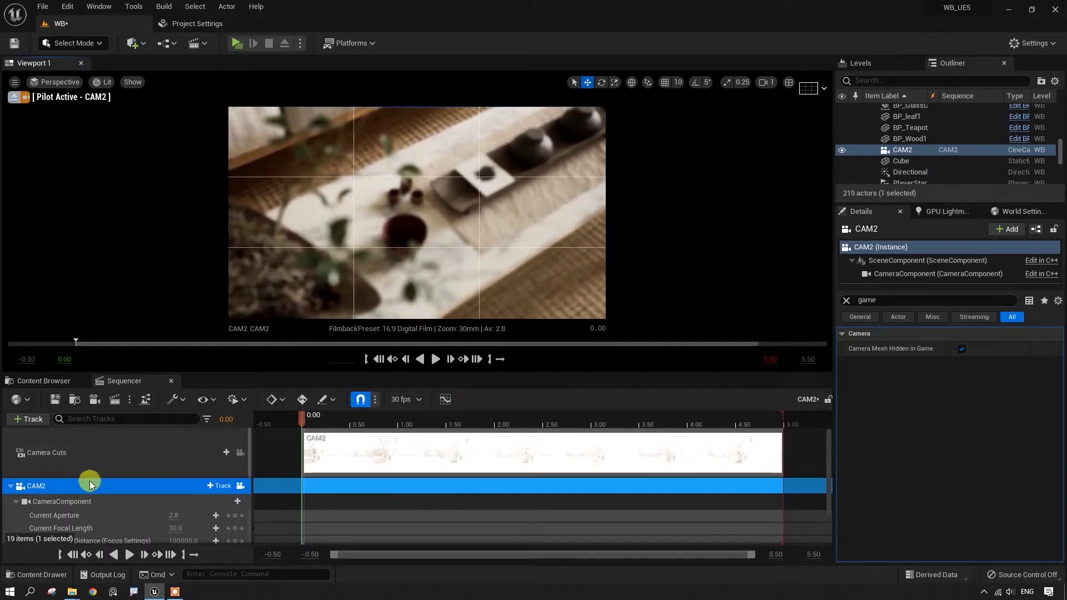
left_click(281, 399)
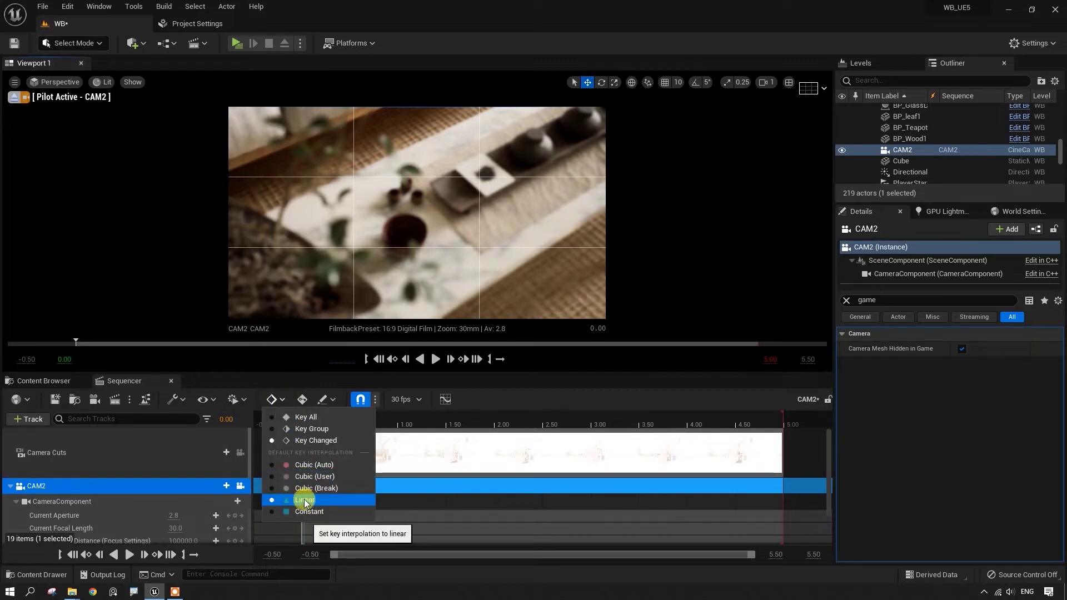
- Set new keys to Linear interpolation and the sequence display rate to 60 fps
left_click(154, 488)
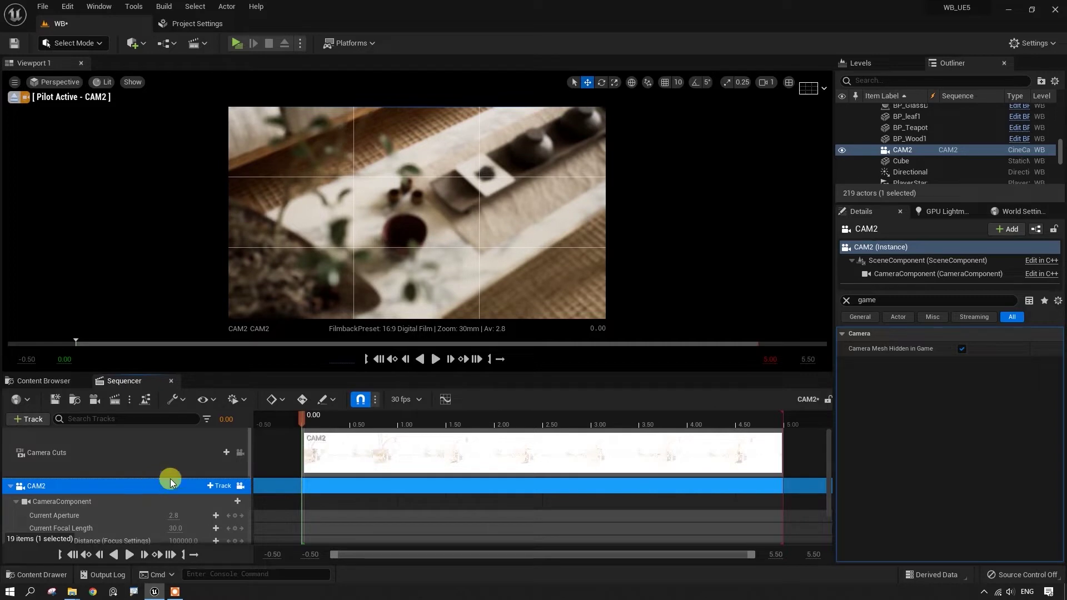
left_click(409, 400)
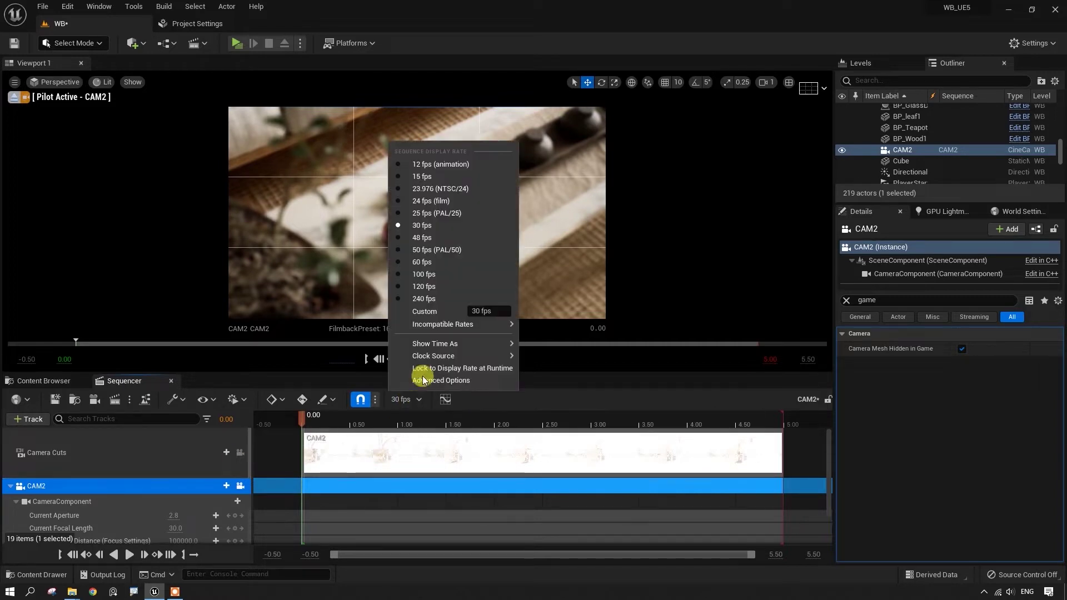
left_click(426, 261)
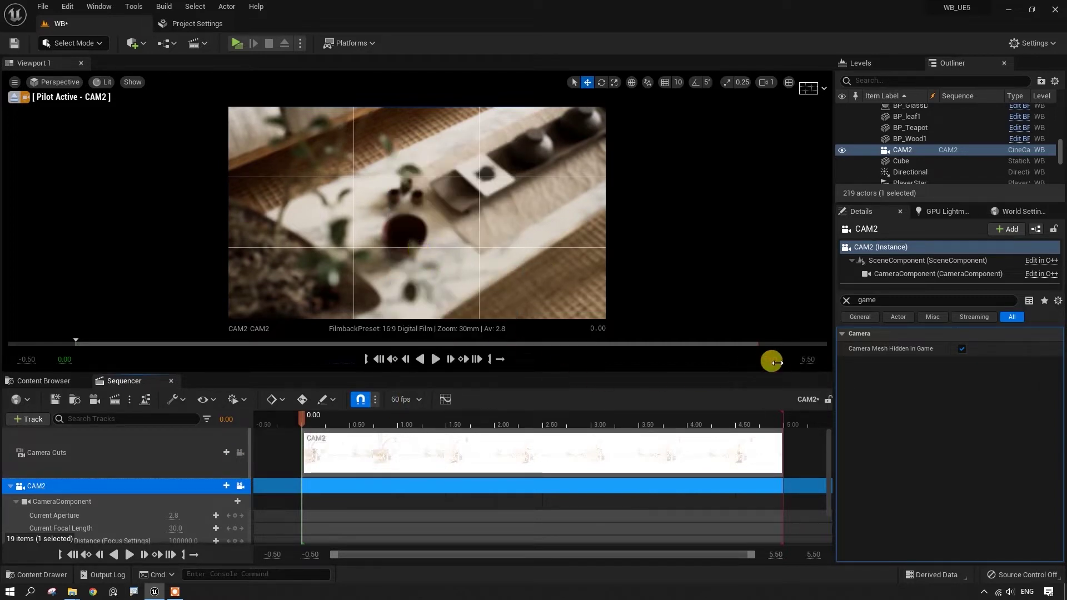
- Extend the playback range and the CAM2 camera cut to 10 seconds
left_click_drag(772, 362, 784, 362)
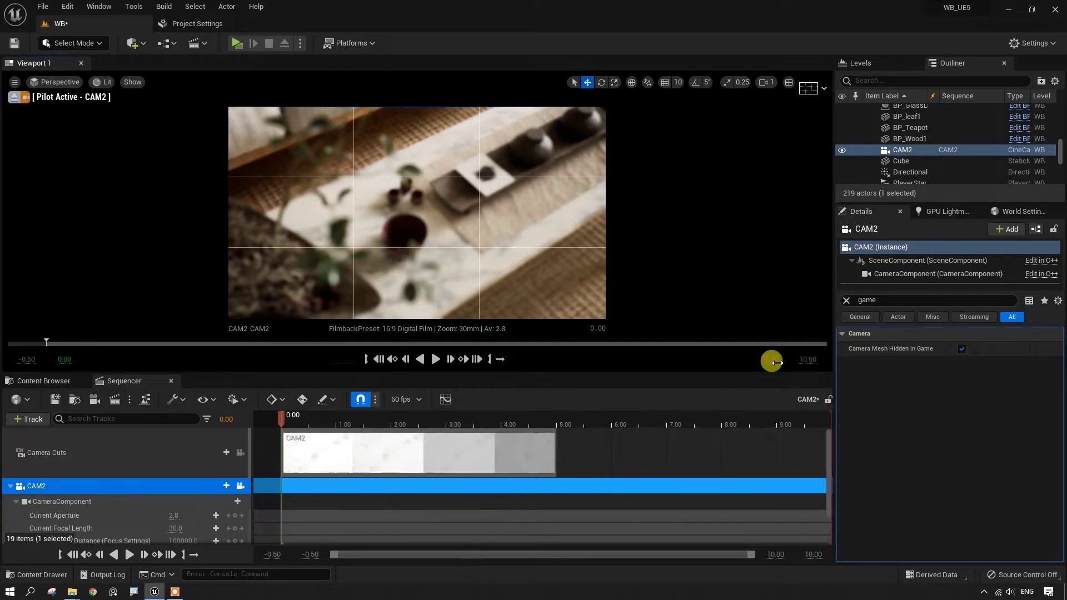
scroll(581, 436, "down", 1, "ctrl")
left_click_drag(472, 445, 661, 443)
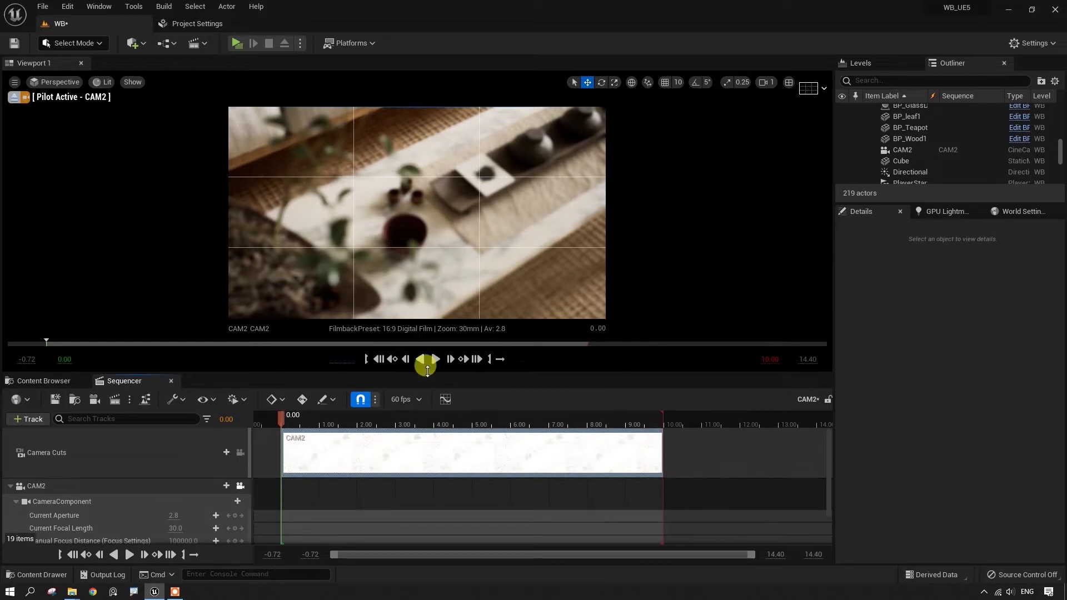
left_click(81, 483)
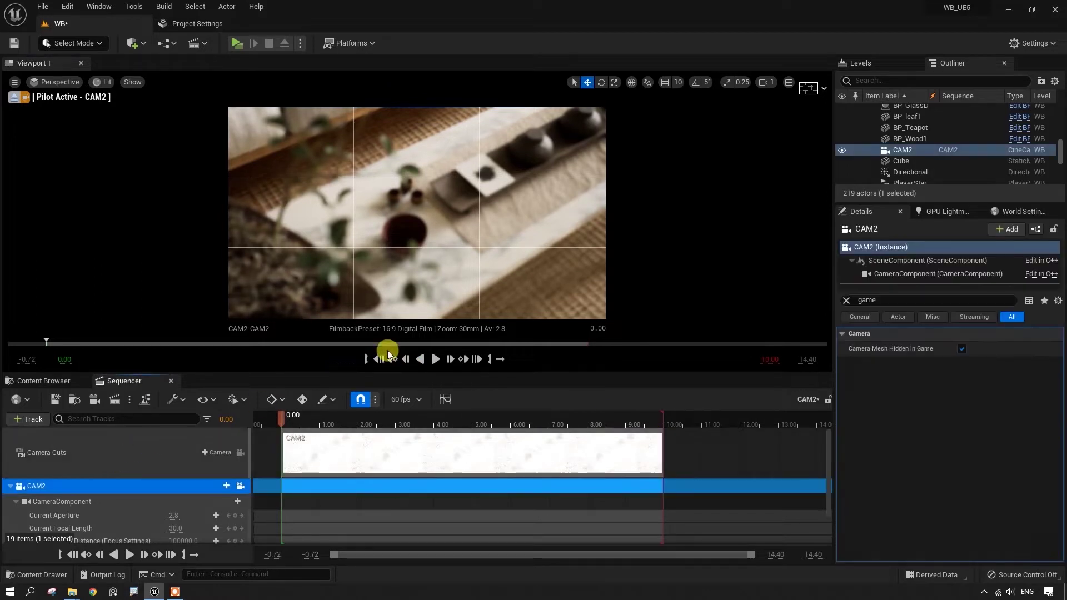
- Nudge CAM2's framing slightly and clear the Details filter to reveal Focus Settings
left_click_drag(376, 239, 359, 234)
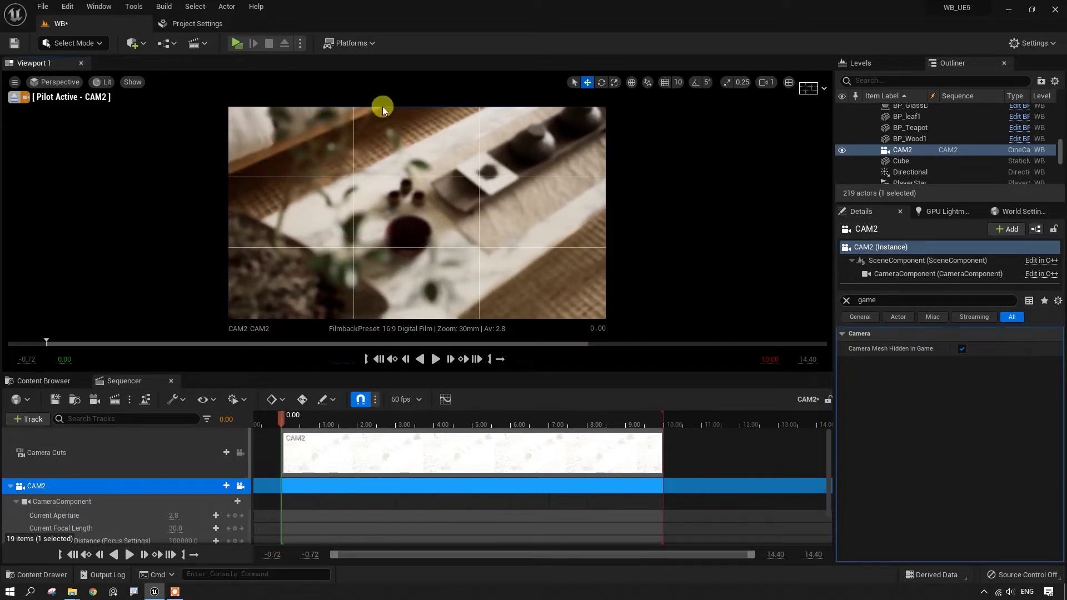
left_click(846, 300)
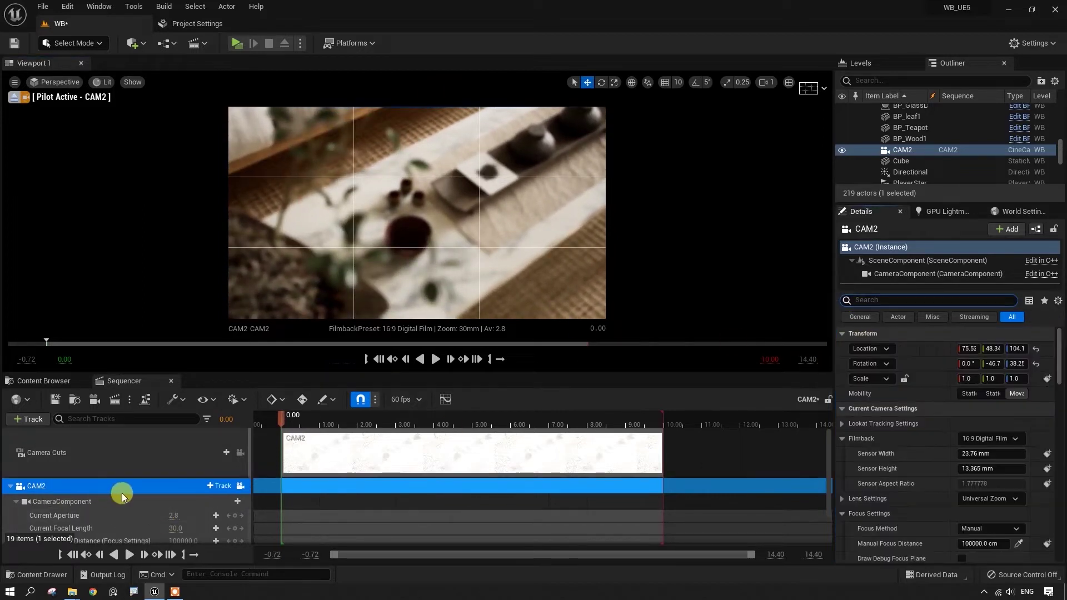
scroll(66, 525, "down", 2)
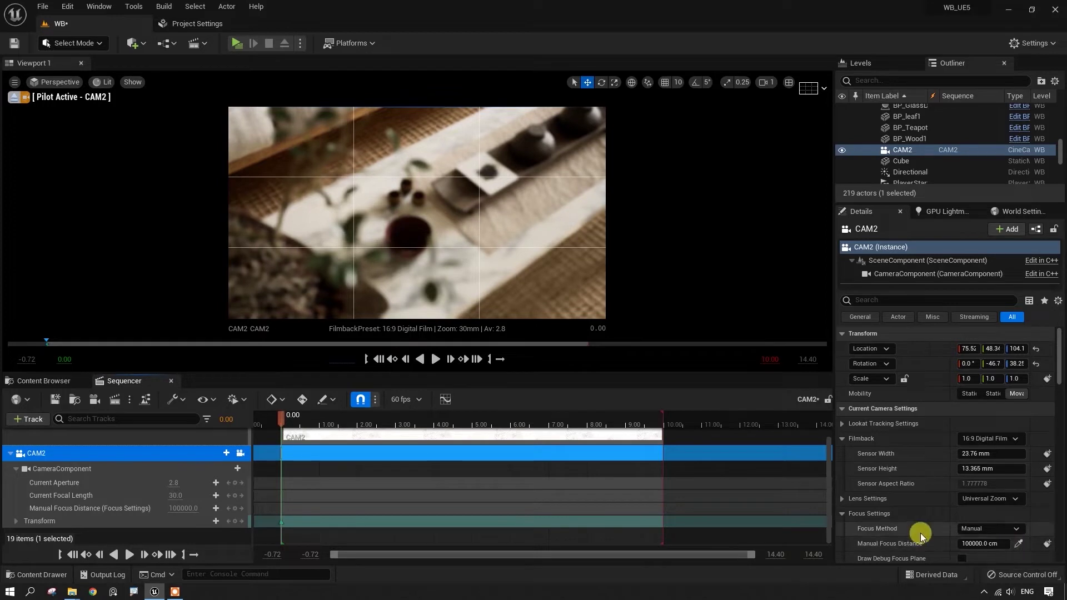
scroll(920, 535, "down", 3)
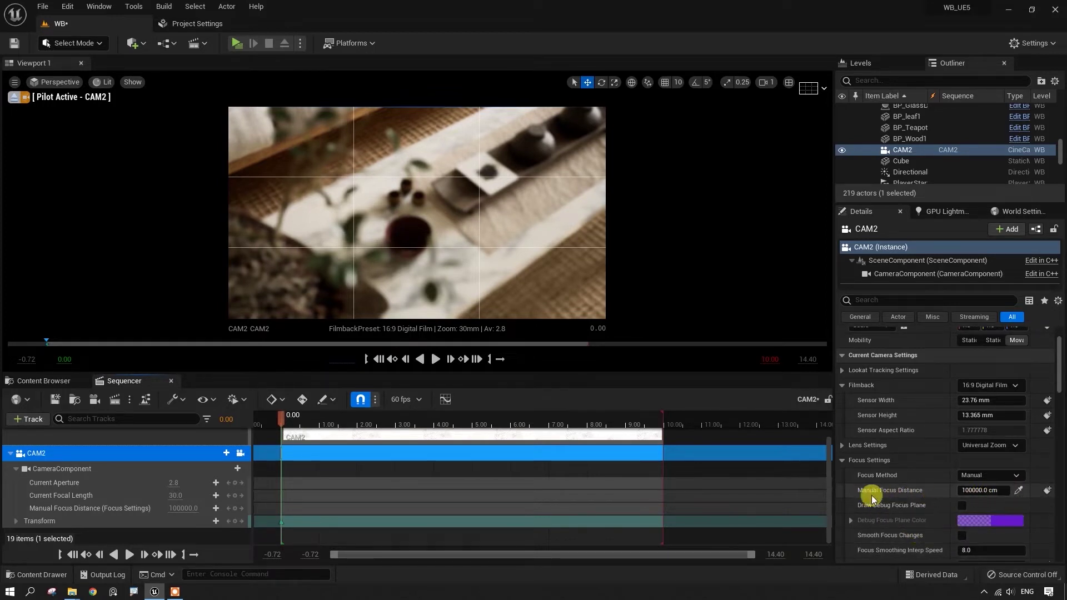
- Pick CAM2's manual focus distance on the plant leaves (44.55 cm) and reframe around them
left_click(1018, 491)
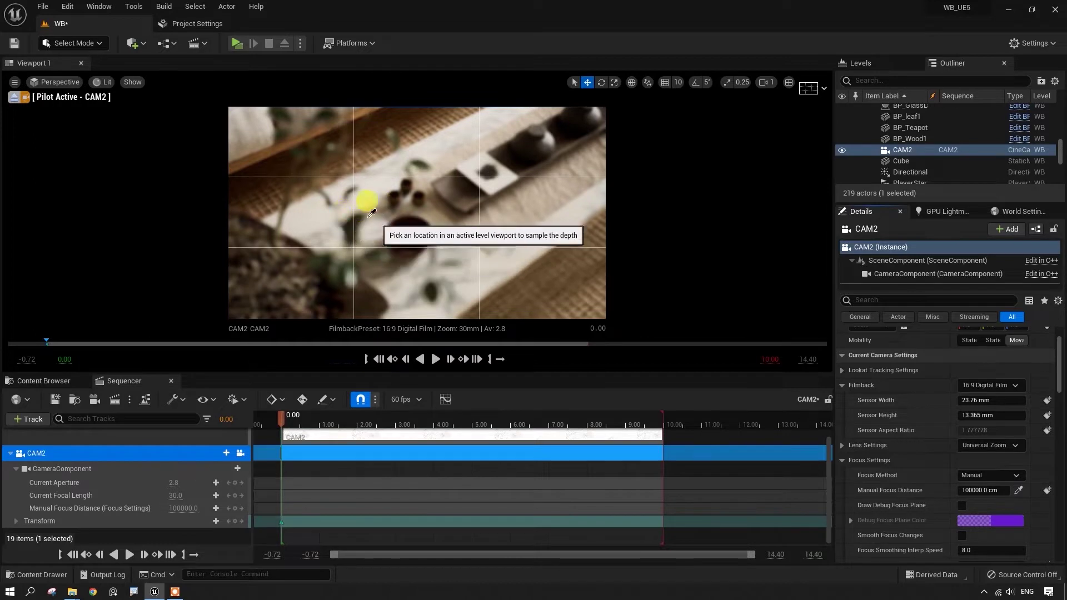
left_click(352, 227)
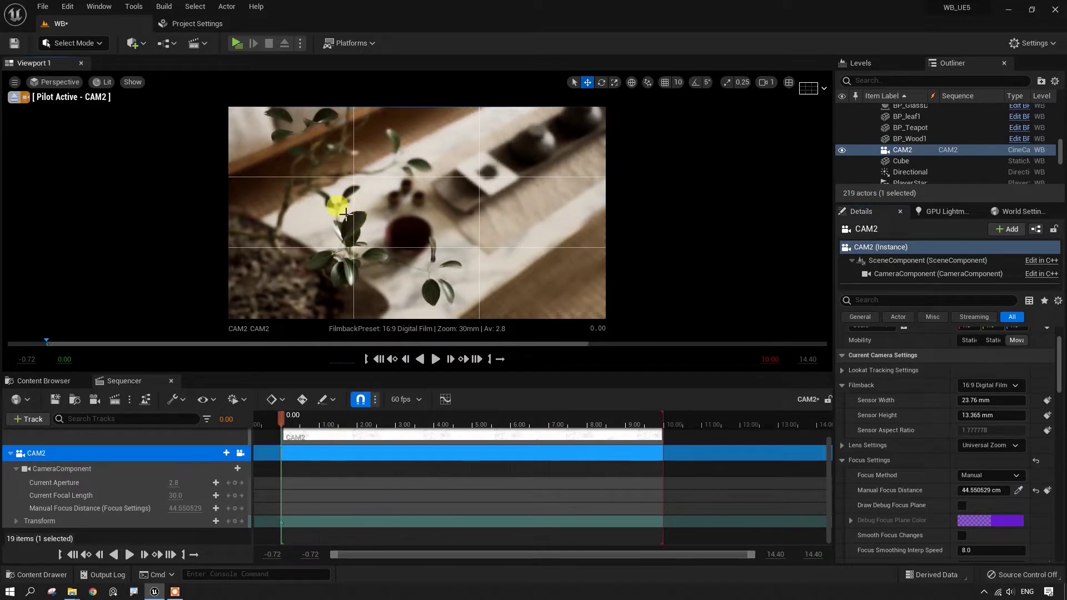
right_click_drag(477, 309, 477, 309)
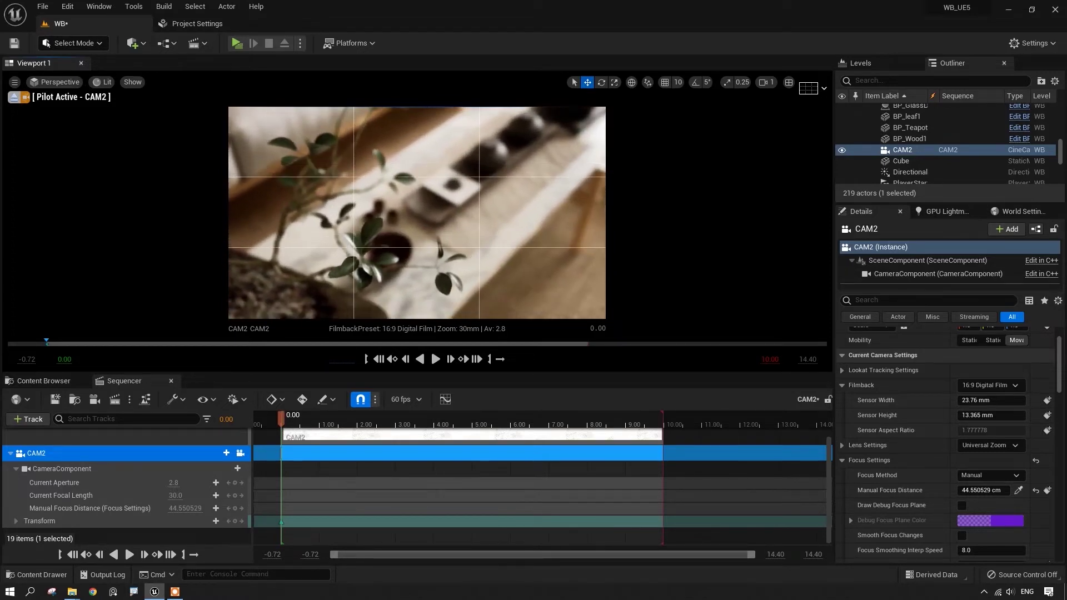
right_click_drag(410, 226, 410, 225)
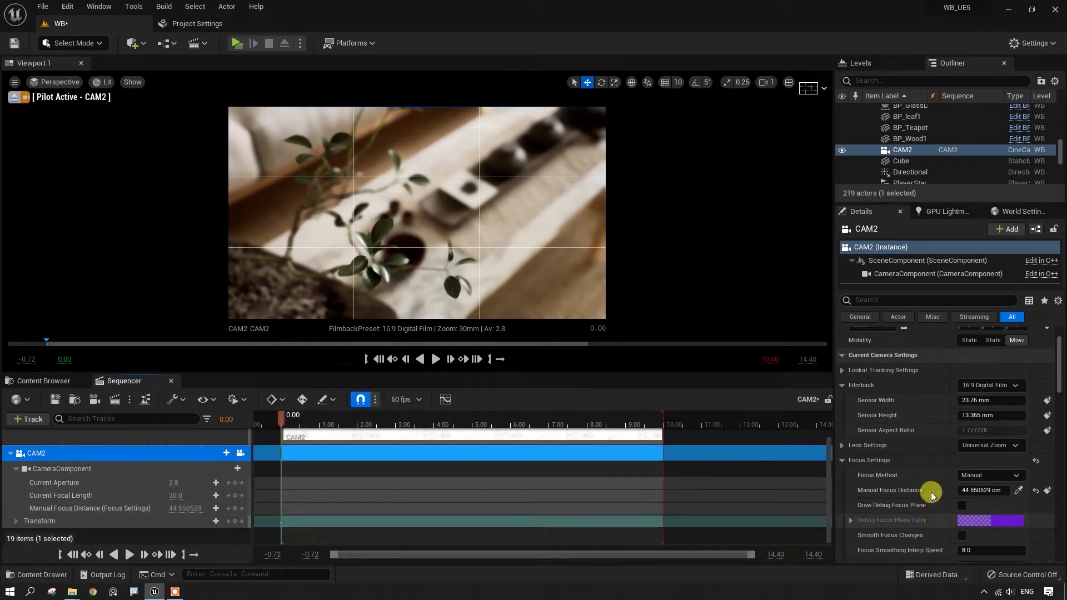
- Set CAM2's Current Aperture to 5.0
scroll(927, 487, "down", 1)
scroll(927, 487, "down", 2)
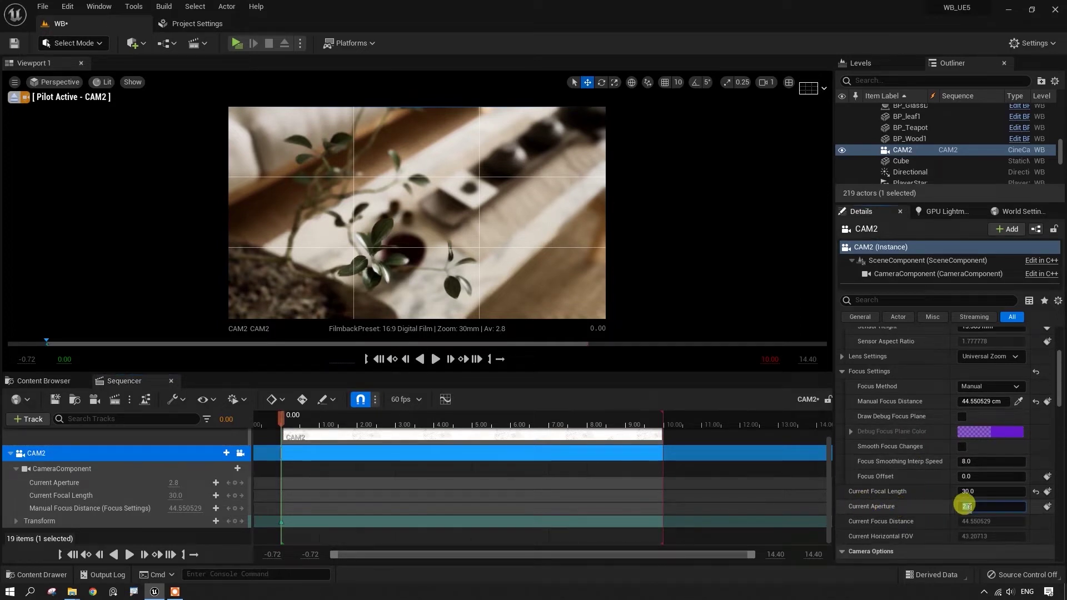
type("5")
key("Return")
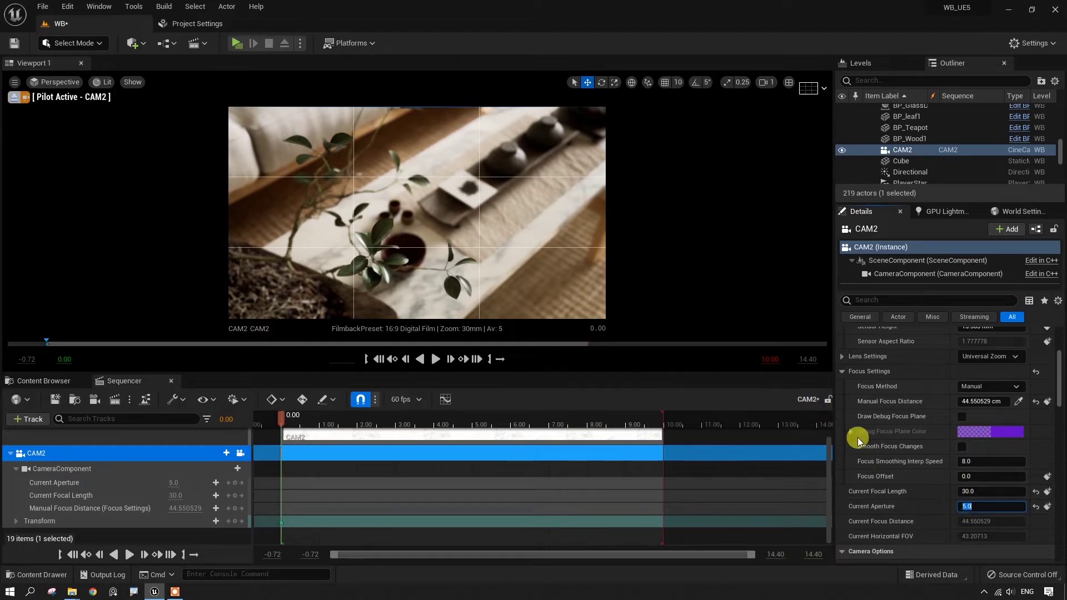
scroll(895, 435, "down", 3)
scroll(889, 434, "down", 2)
scroll(889, 433, "down", 3)
scroll(890, 433, "down", 2)
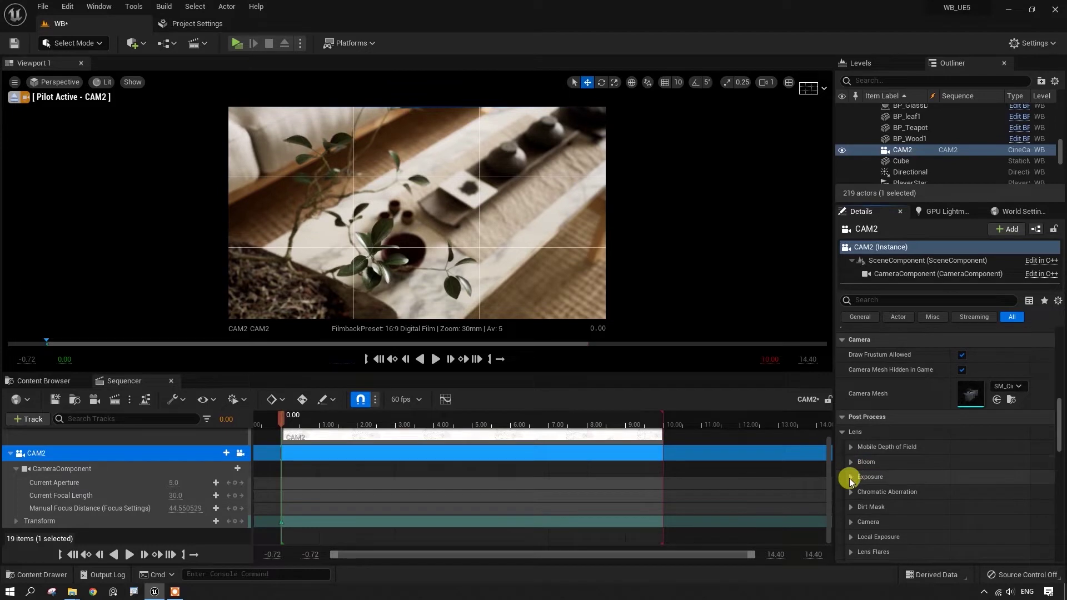
left_click(850, 477)
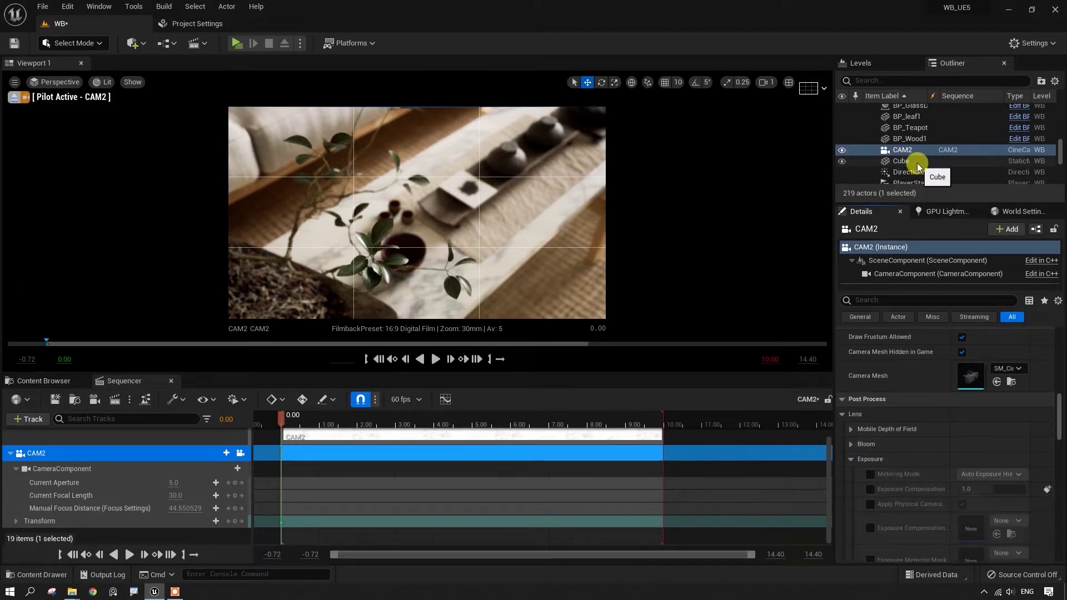
scroll(916, 163, "down", 3)
left_click_drag(923, 96, 977, 95)
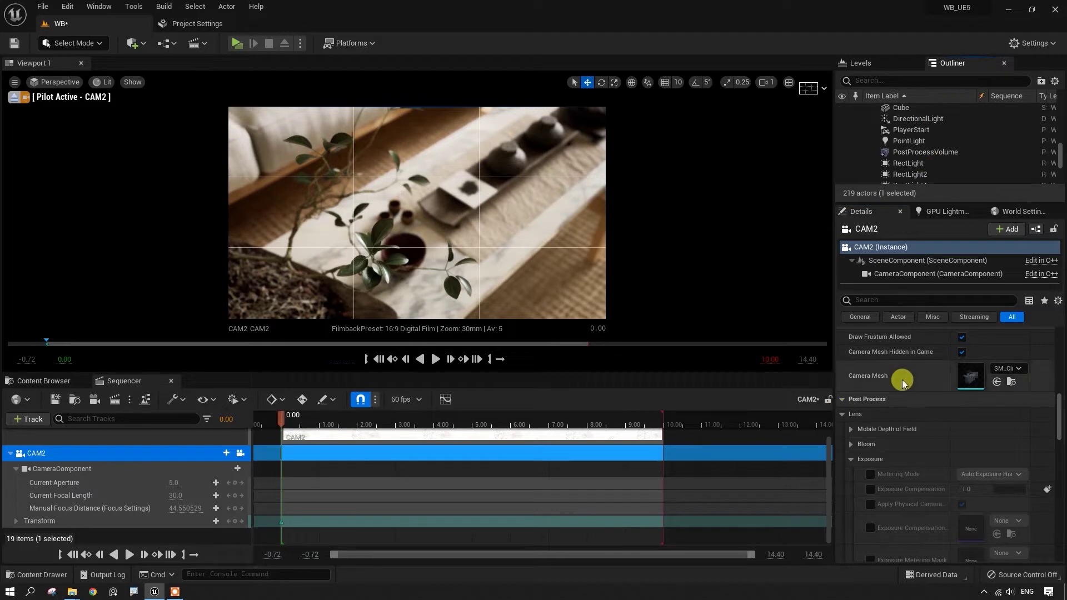
left_click(918, 158)
scroll(895, 433, "down", 3)
scroll(895, 432, "down", 2)
scroll(895, 432, "up", 5)
scroll(895, 433, "up", 2)
scroll(895, 432, "up", 2)
scroll(895, 432, "up", 2)
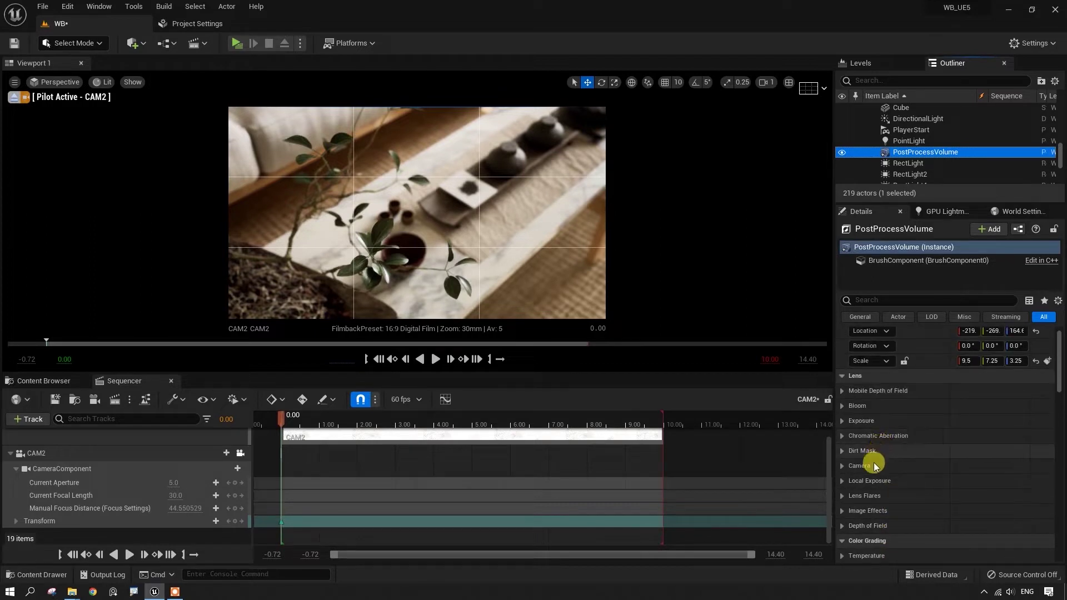
left_click(842, 422)
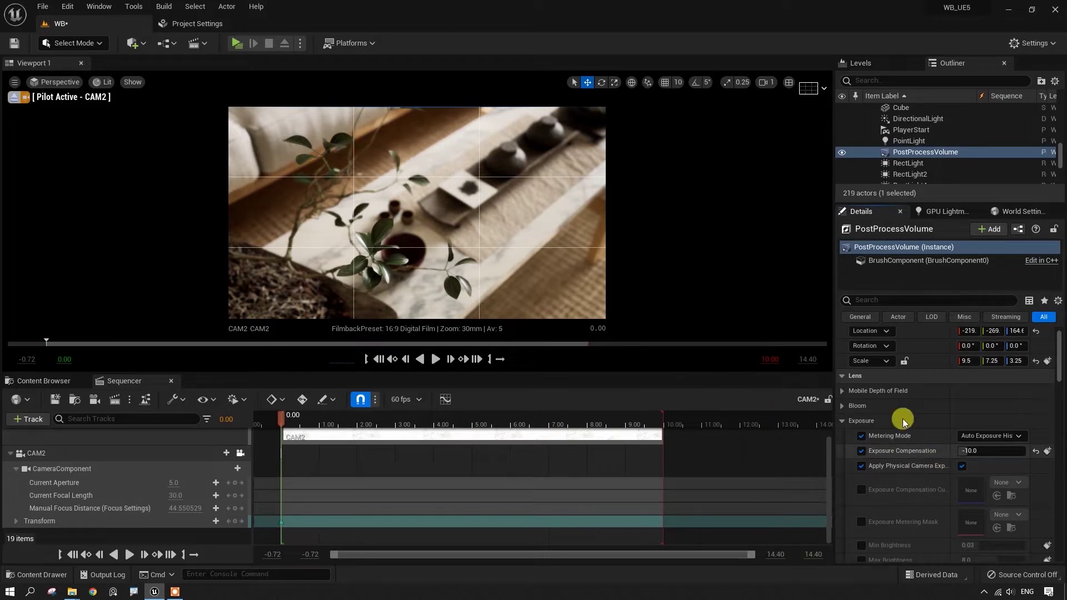
left_click(822, 453)
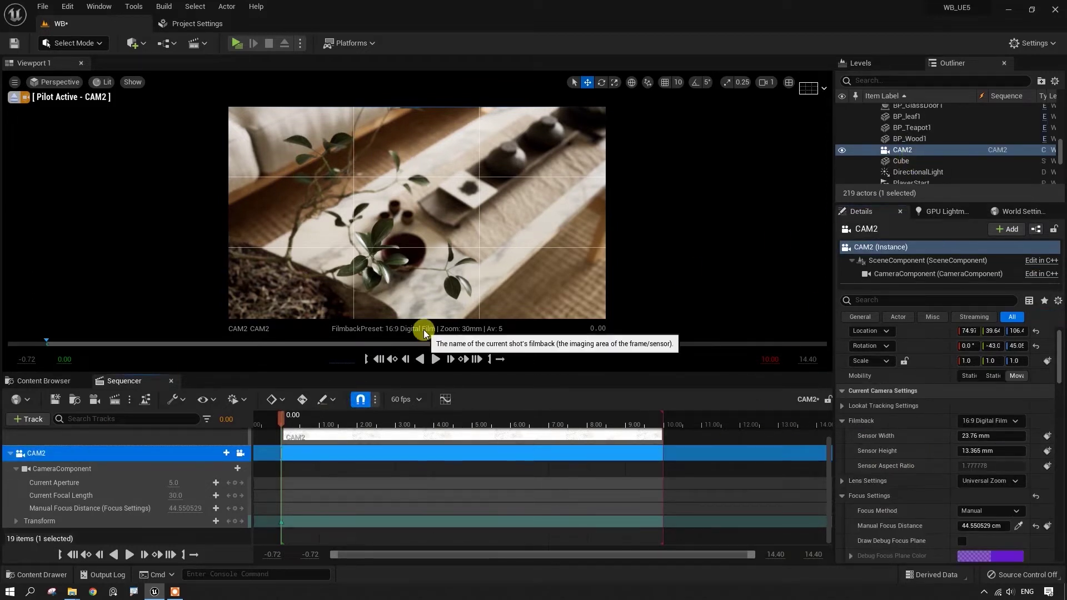
- Nudge the opening framing, then frame the teapot tray at the sequence end
mouse_move(417, 212)
right_mouse_down()
mouse_move(423, 206)
mouse_move(428, 219)
right_mouse_up()
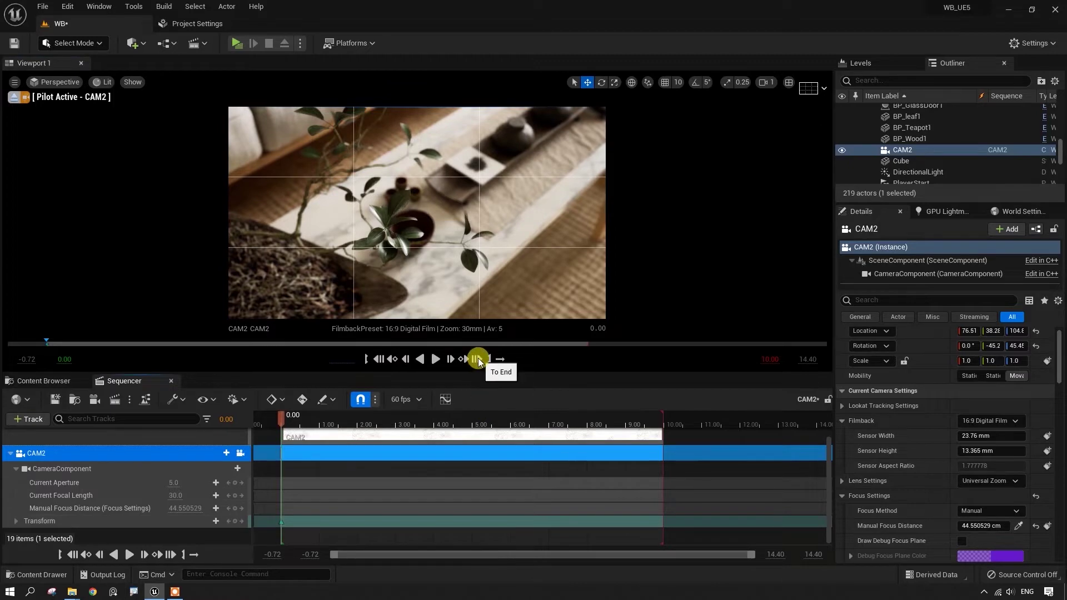
left_click(478, 359)
mouse_move(417, 222)
right_mouse_down()
mouse_move(406, 183)
mouse_move(423, 213)
mouse_move(417, 223)
mouse_move(411, 213)
right_mouse_up()
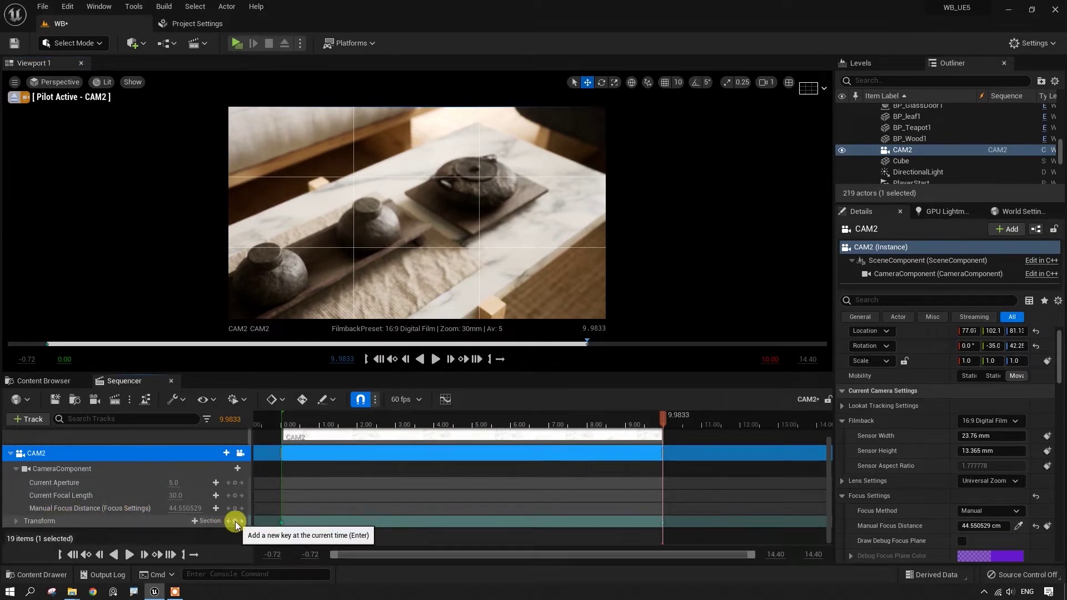
- Play the CAM2 sequence and rewind it to 0.00
left_click(377, 358)
left_click(436, 359)
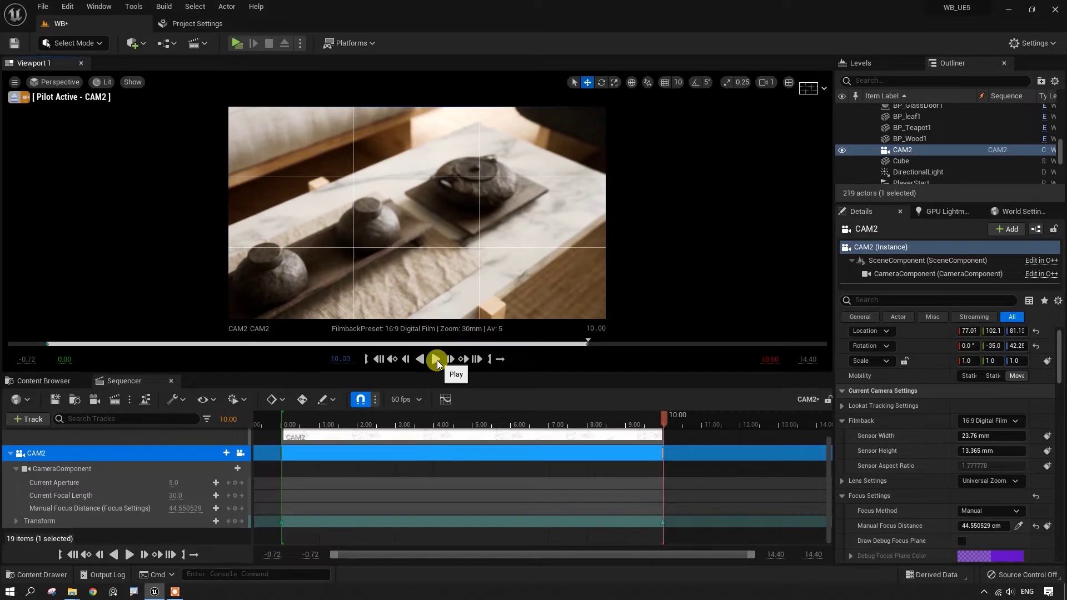
left_click(379, 360)
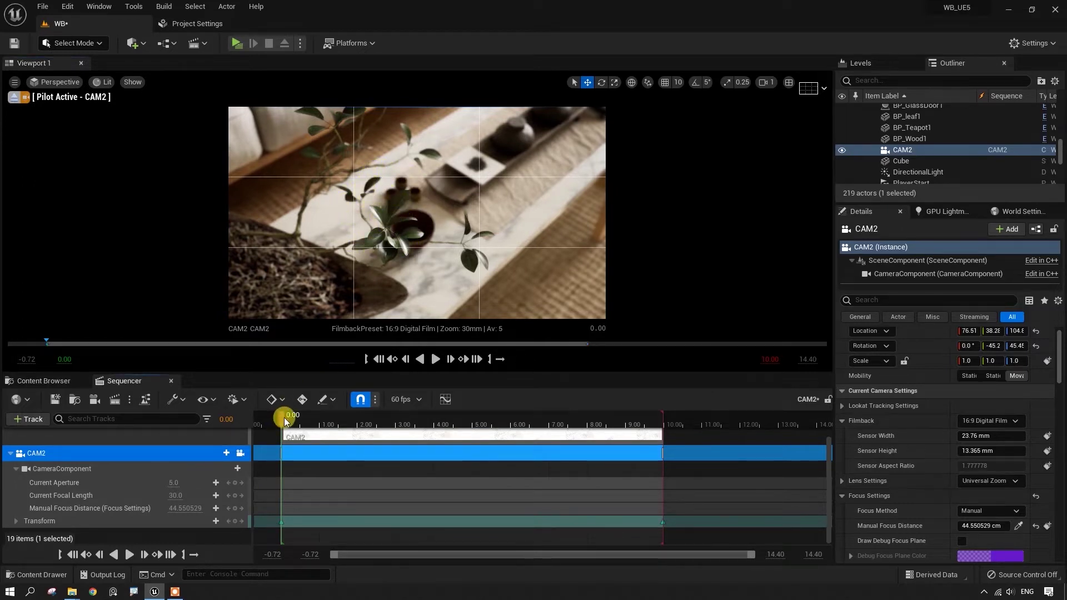
- Scrub the CAM2 sequence playhead to exactly the 1.00 second mark
left_click_drag(284, 421, 329, 426)
left_click_drag(406, 249, 394, 213)
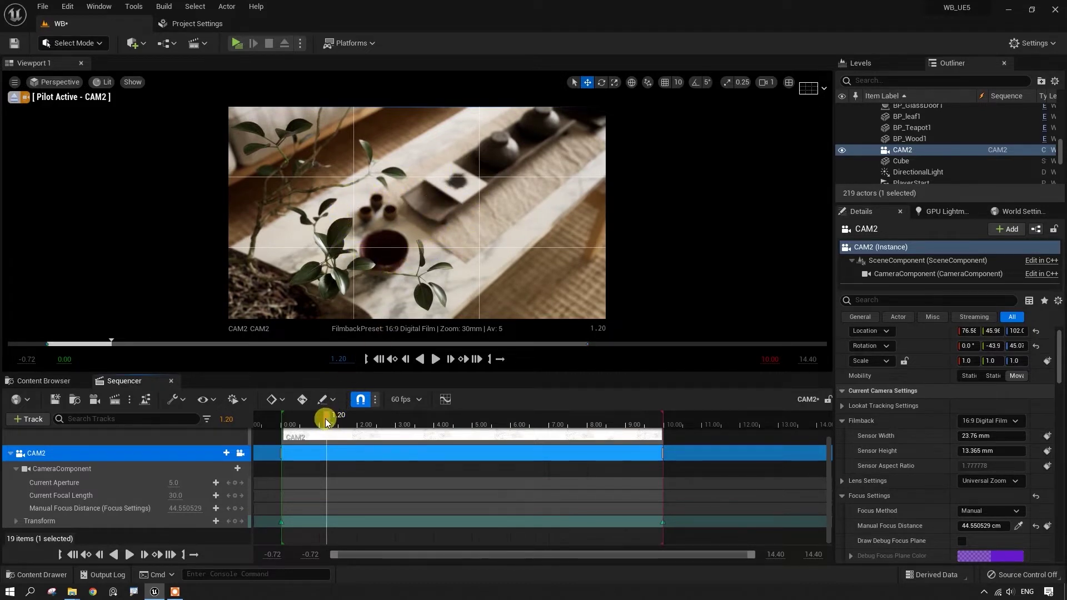
left_click_drag(323, 419, 320, 419)
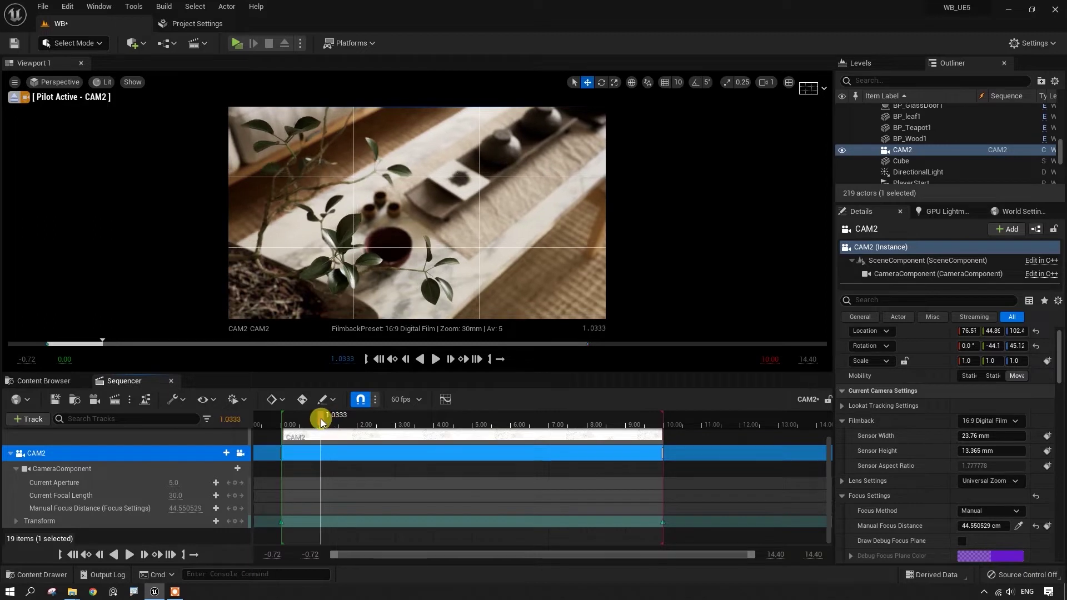
left_click_drag(321, 418, 319, 419)
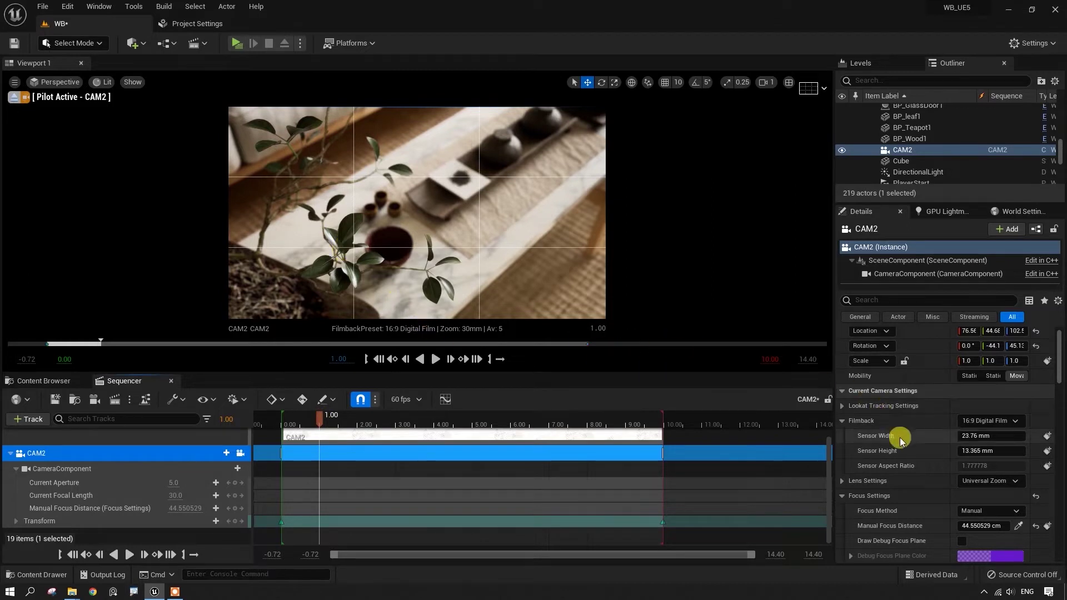
- Key CAM2's Manual Focus Distance of 44.55 cm at 1.00 in Focus Settings
scroll(894, 436, "down", 2)
scroll(900, 438, "down", 2)
scroll(900, 440, "down", 1)
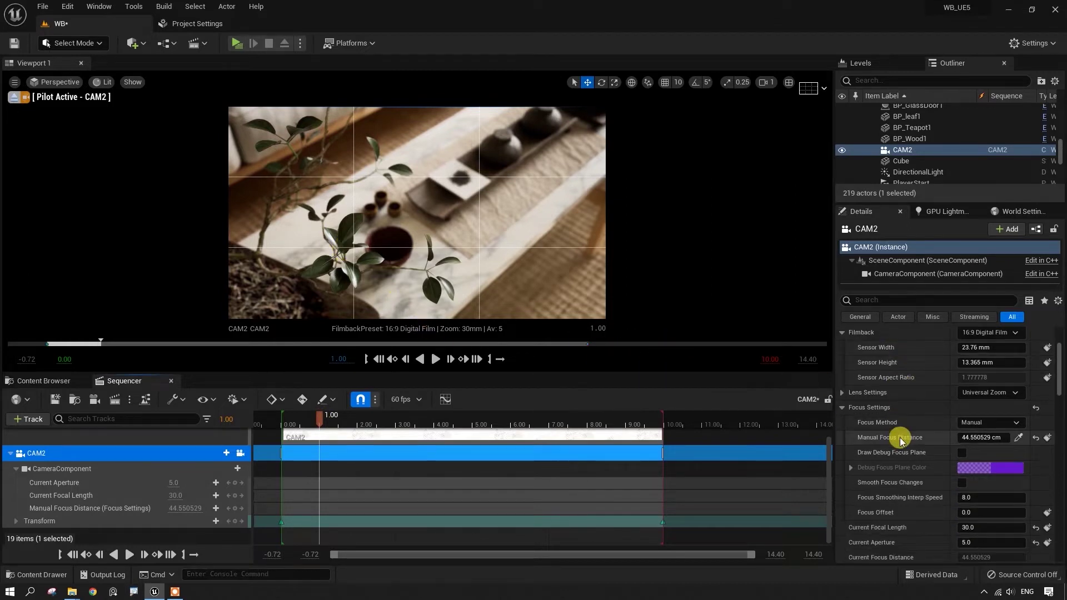
left_click(1047, 439)
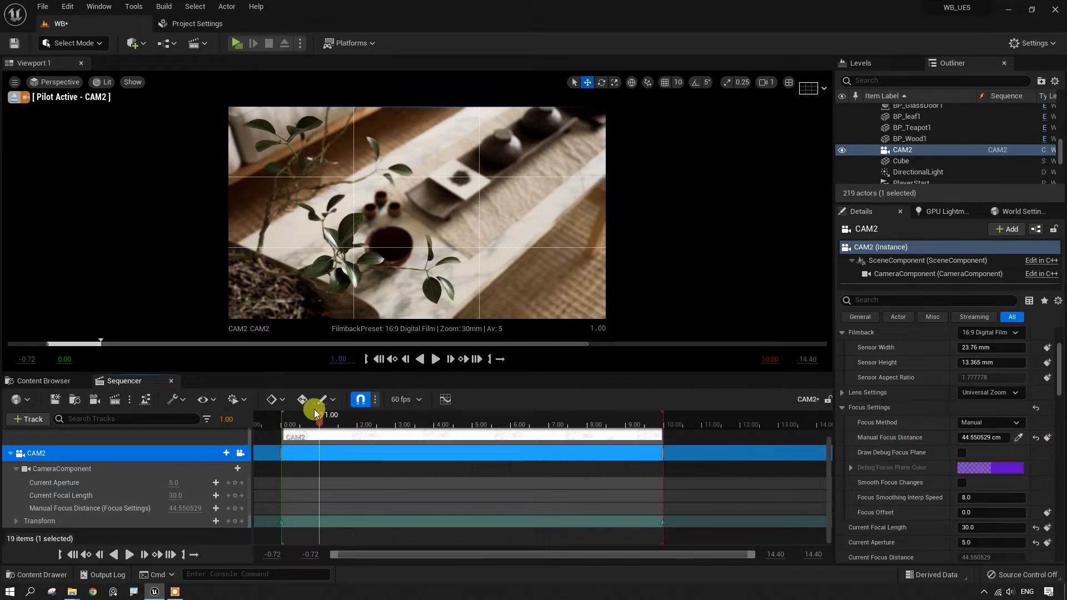
left_click(283, 401)
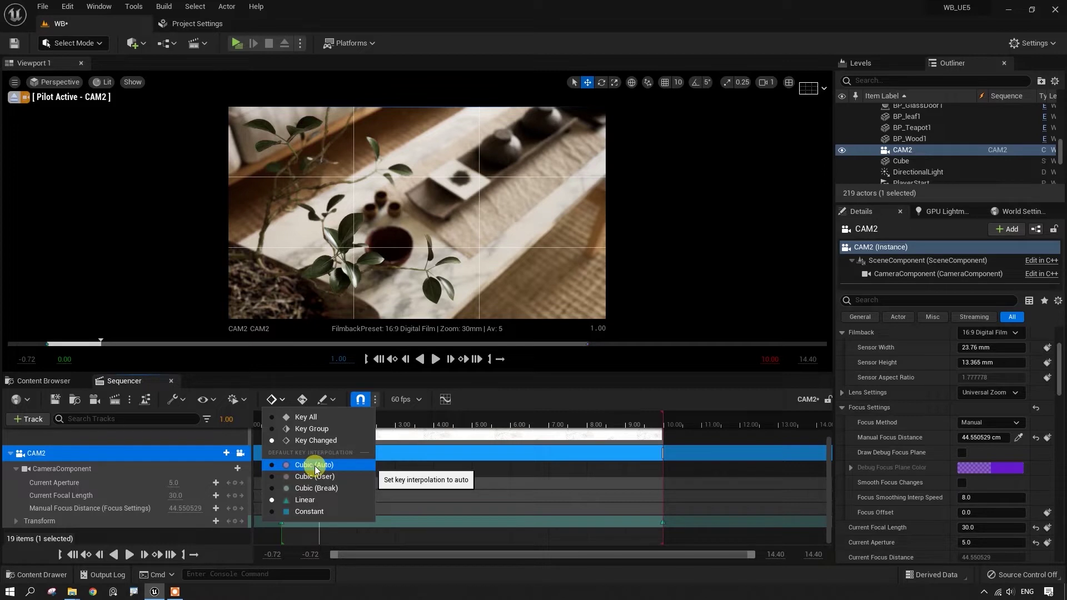
- Use Cubic (Auto) interpolation and key the 44.55 cm focus distance at 1.00
left_click(305, 470)
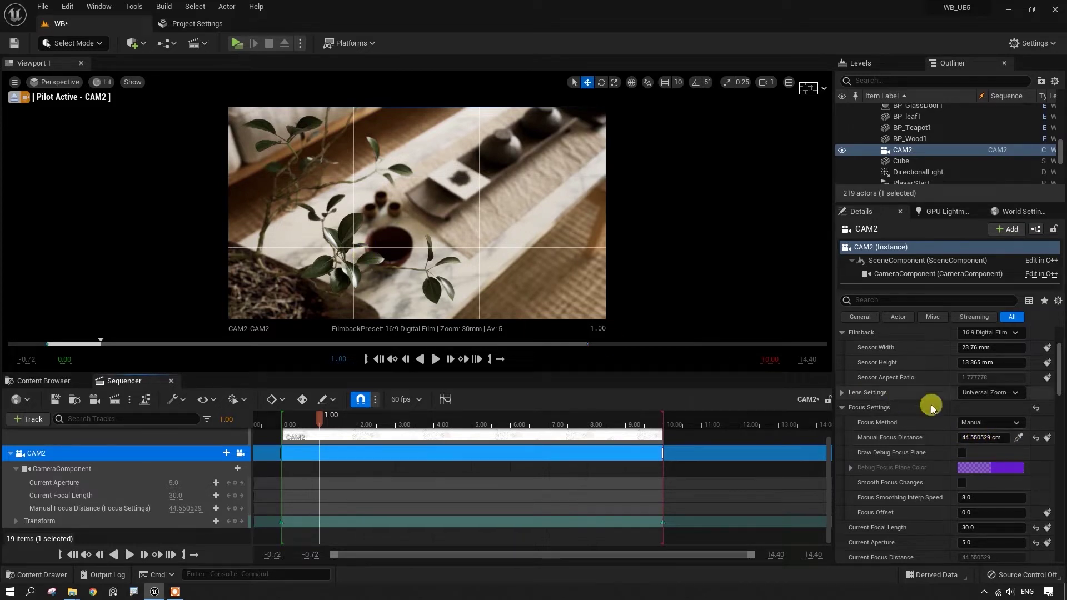
left_click(1019, 438)
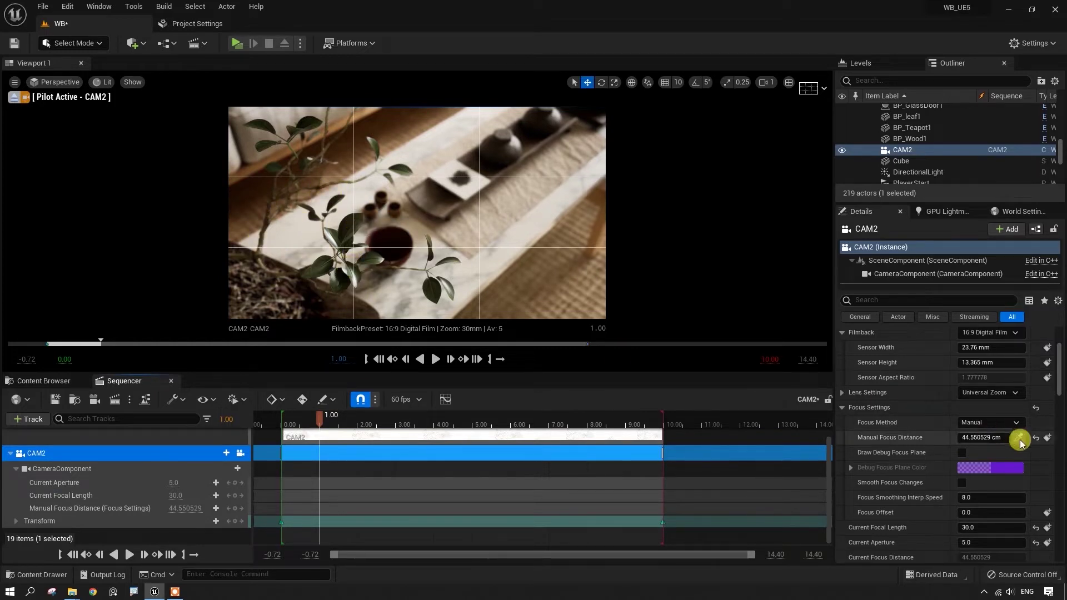
left_click(1048, 438)
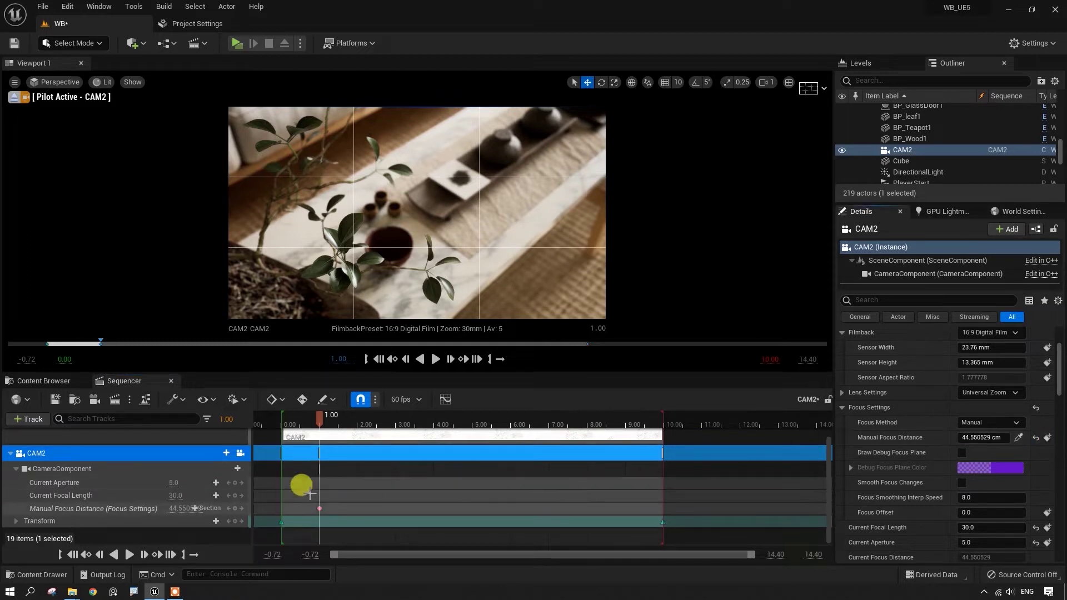
- At 1.30, sample focus on the clay cups (96.19 cm), then play from the start
left_click_drag(319, 419, 331, 422)
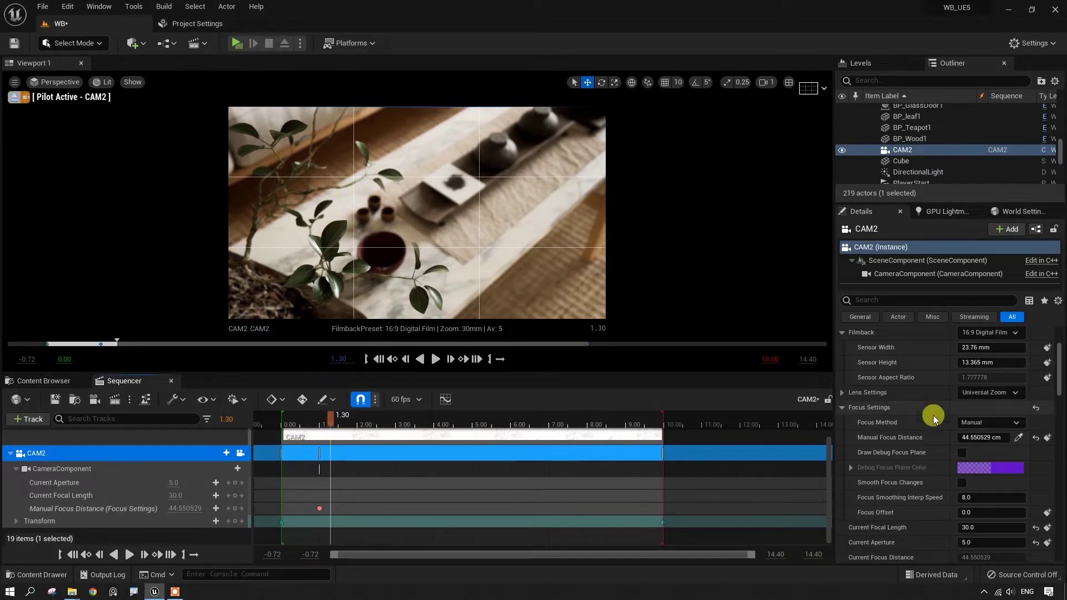
left_click(1017, 438)
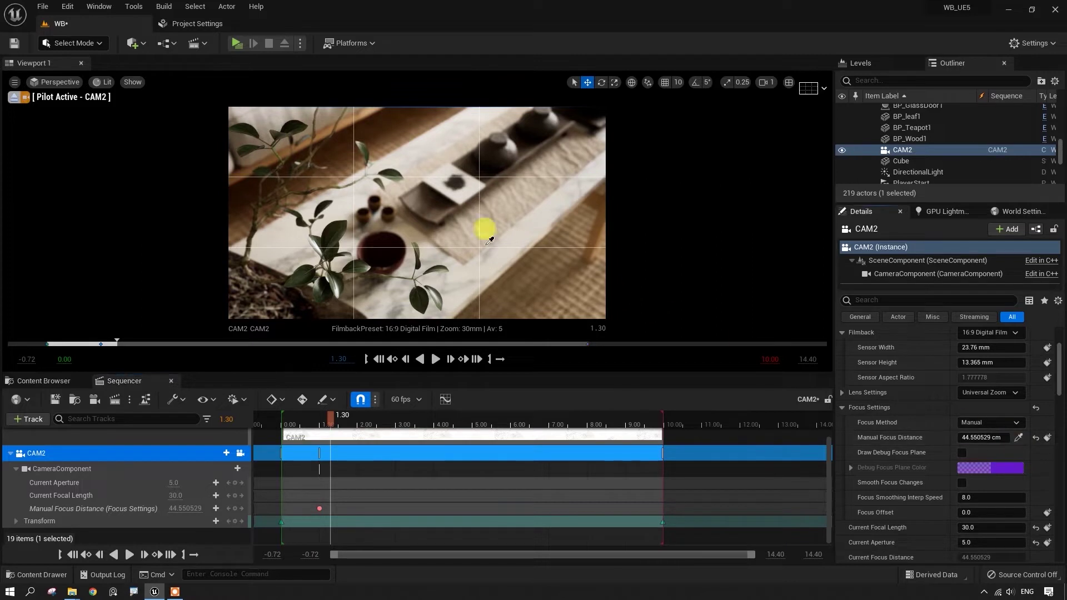
left_click(376, 225)
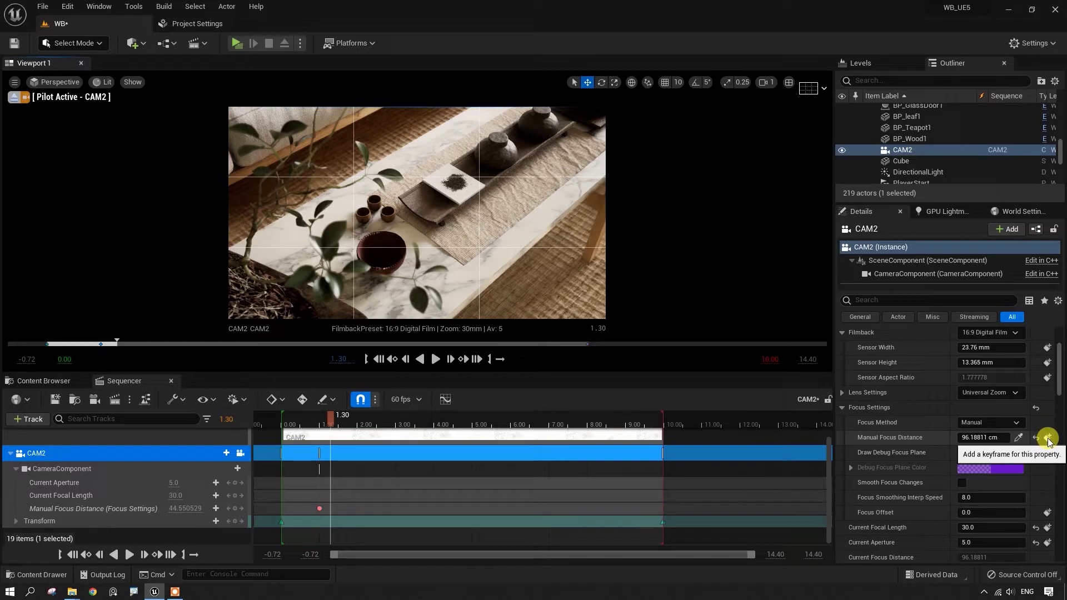
left_click(379, 359)
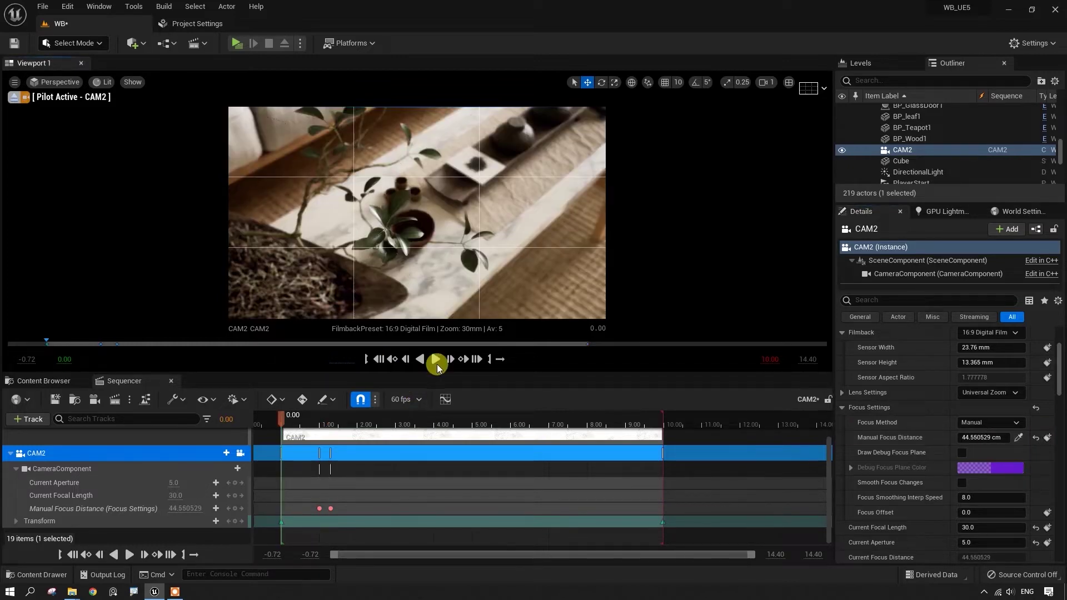
left_click(435, 360)
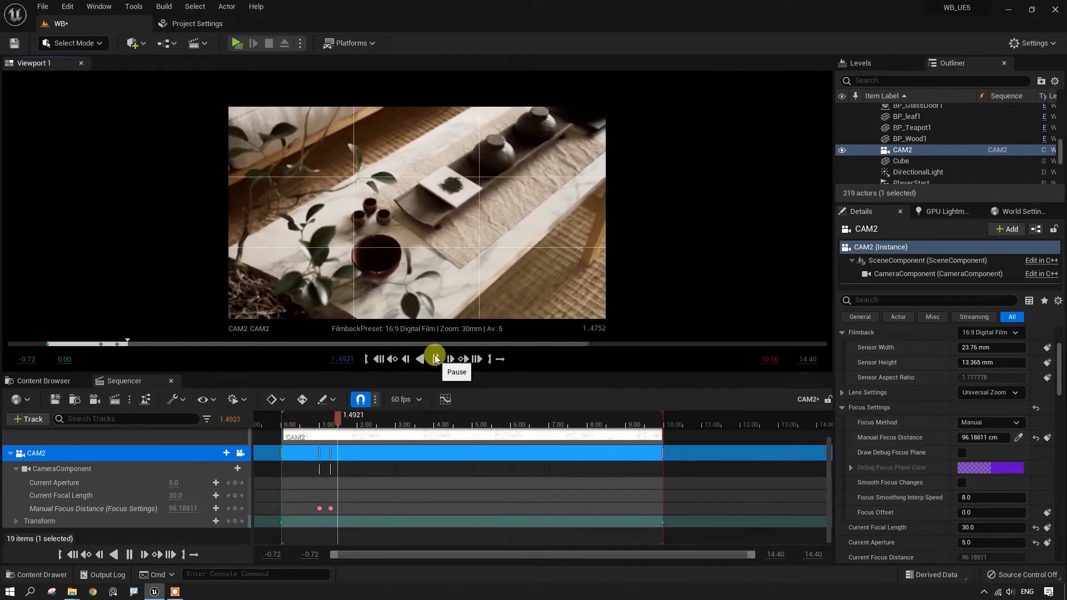
mouse_move(399, 418)
left_mouse_down()
mouse_move(602, 418)
mouse_move(413, 423)
left_mouse_up()
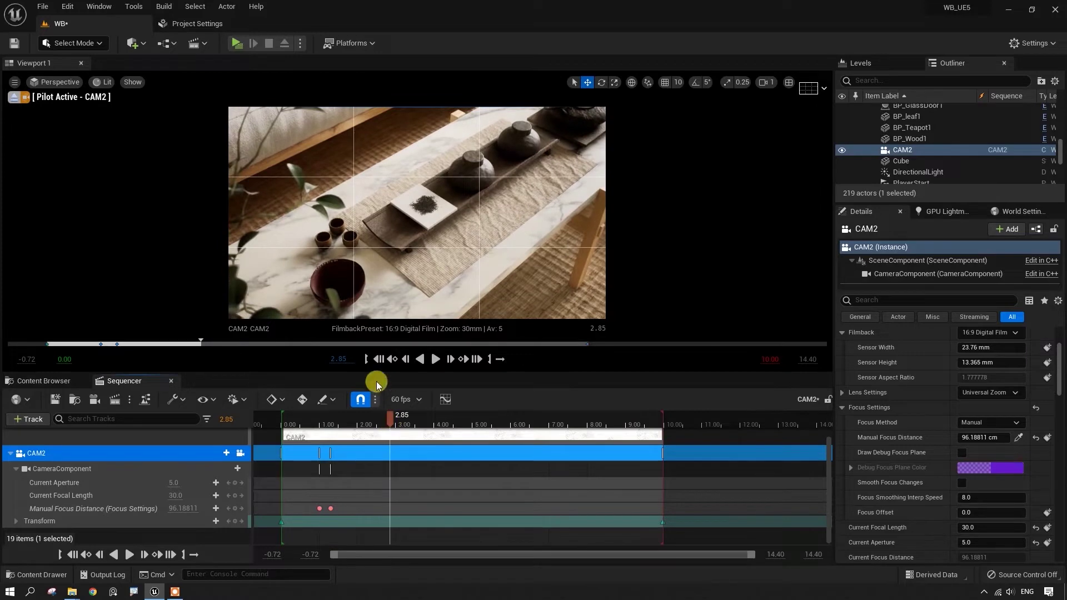
left_click(378, 359)
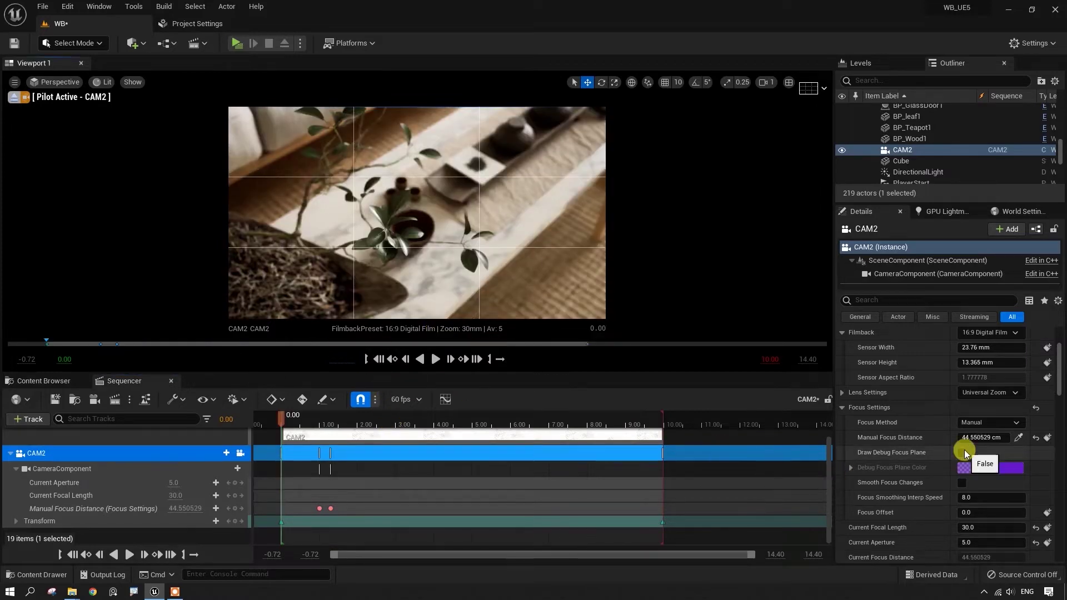
scroll(964, 450, "down", 3)
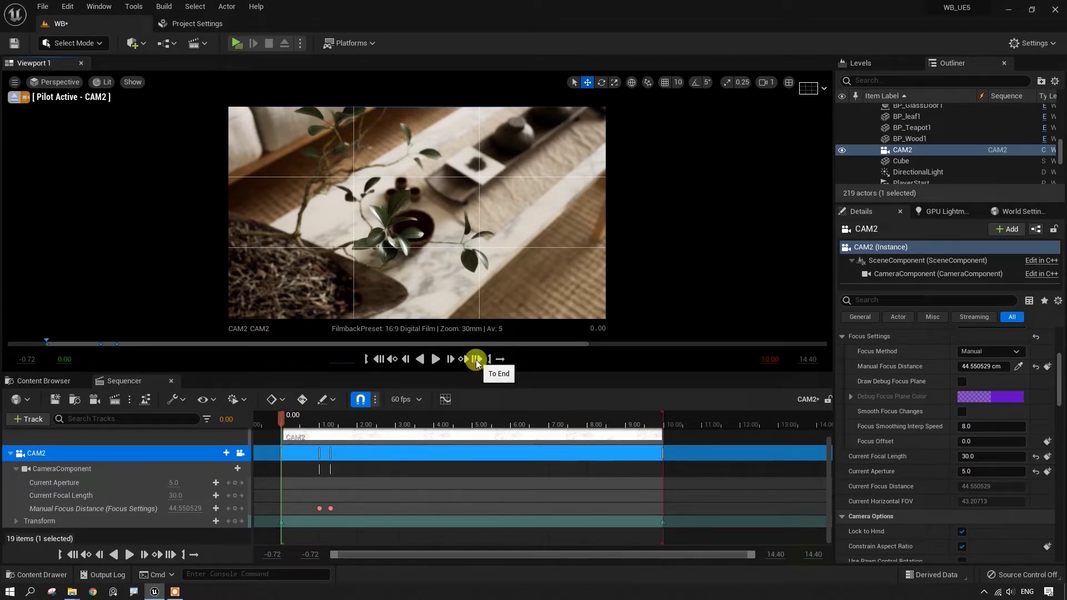
left_click(476, 360)
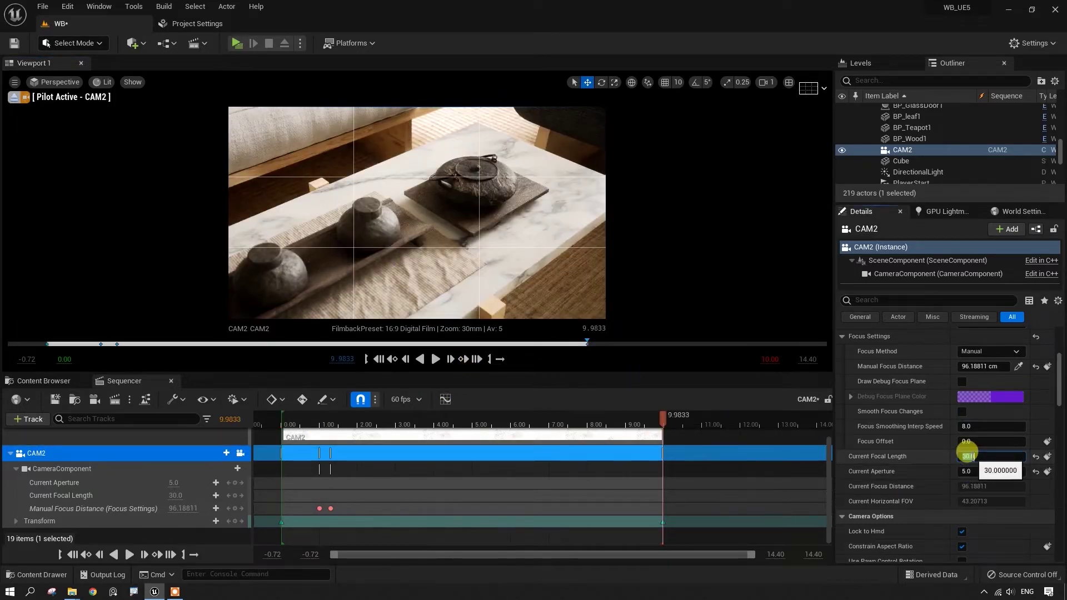
type("40")
- Commit a 40 mm focal length and reframe the final shot around the teapot
key("Return")
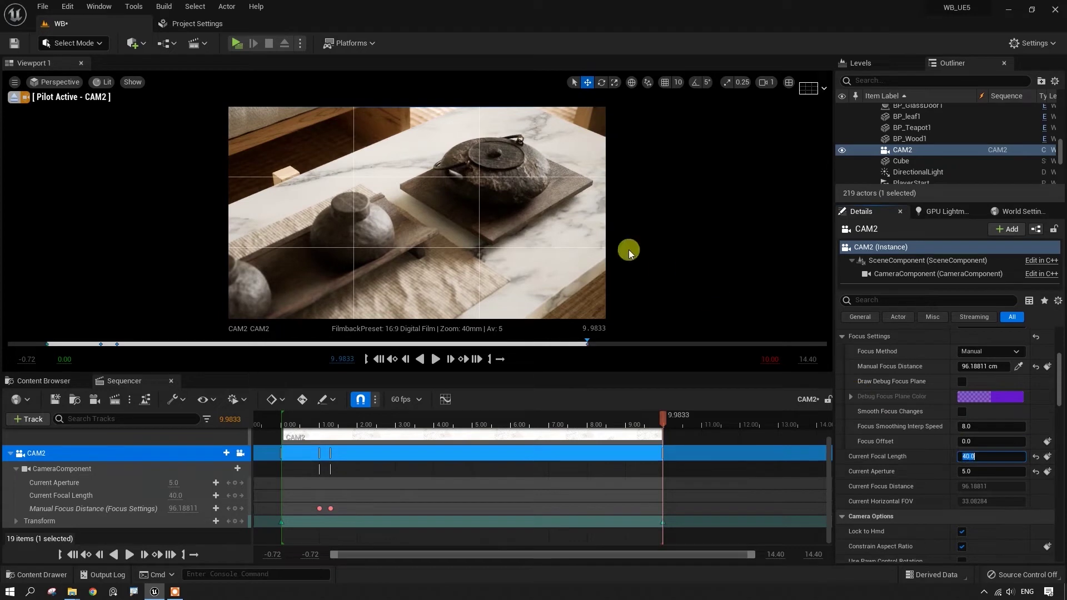
left_click(470, 179)
mouse_move(469, 179)
right_mouse_down()
mouse_move(456, 166)
mouse_move(476, 189)
right_mouse_up()
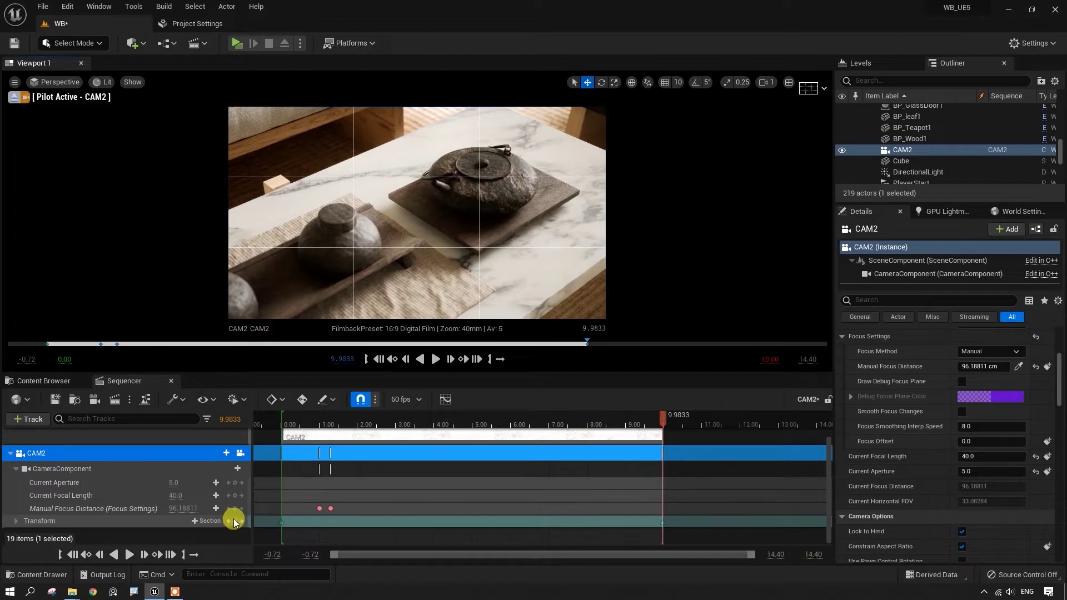
- Switch to Linear interpolation and key an 80.21 cm teapot focus at 9.98
left_click(276, 400)
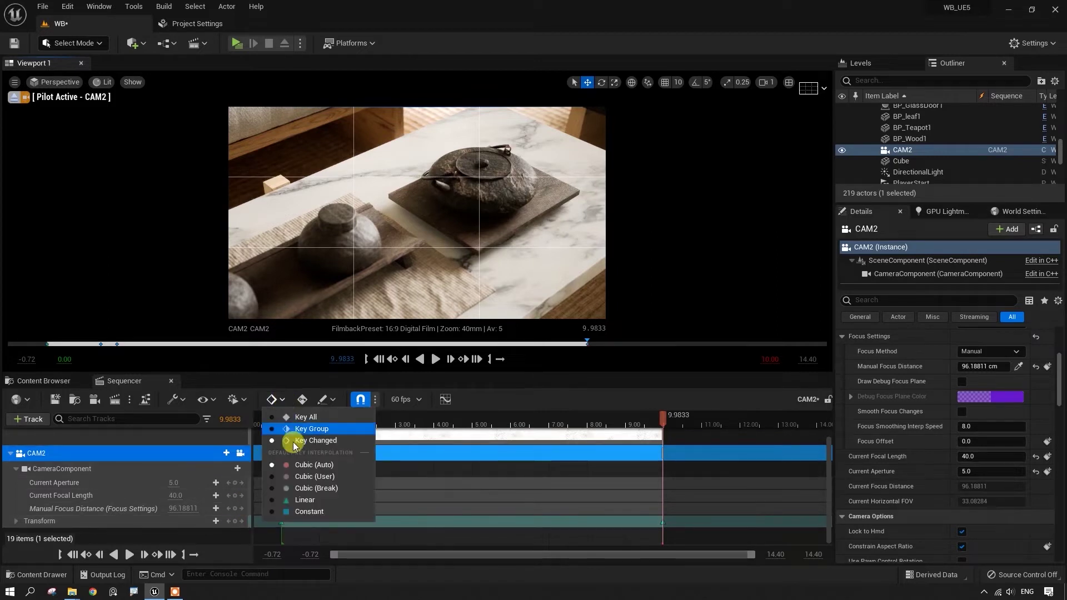
left_click(307, 498)
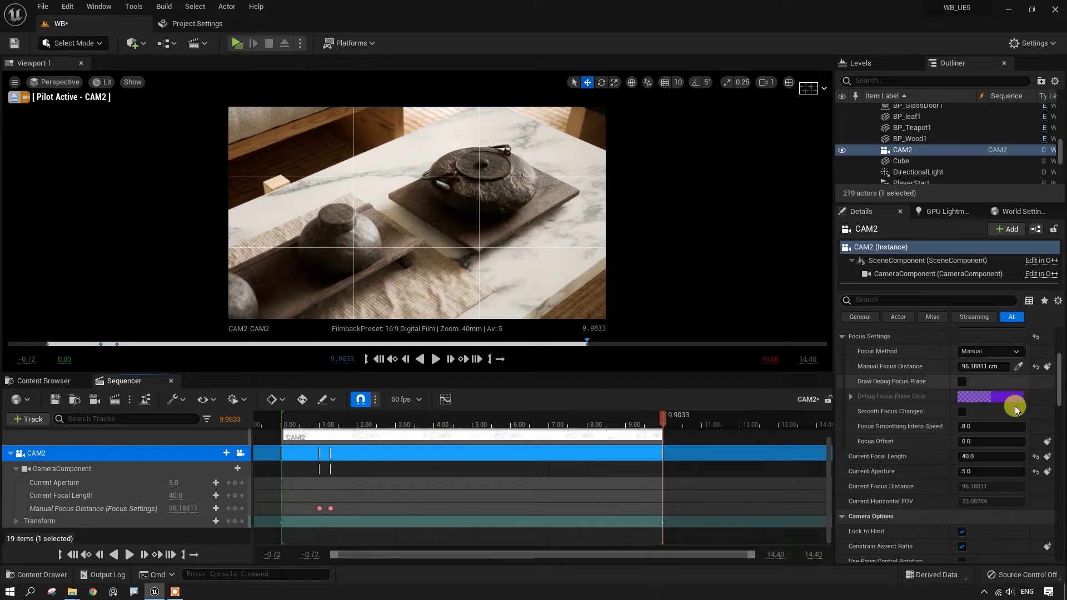
scroll(1015, 417, "down", 1)
scroll(1016, 436, "up", 4)
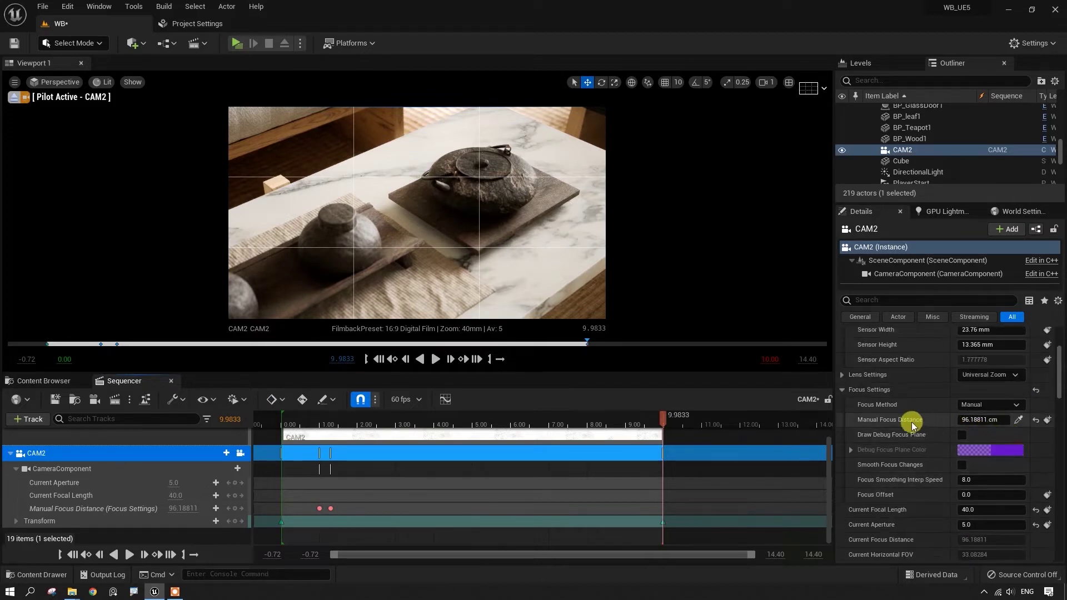
left_click(1018, 421)
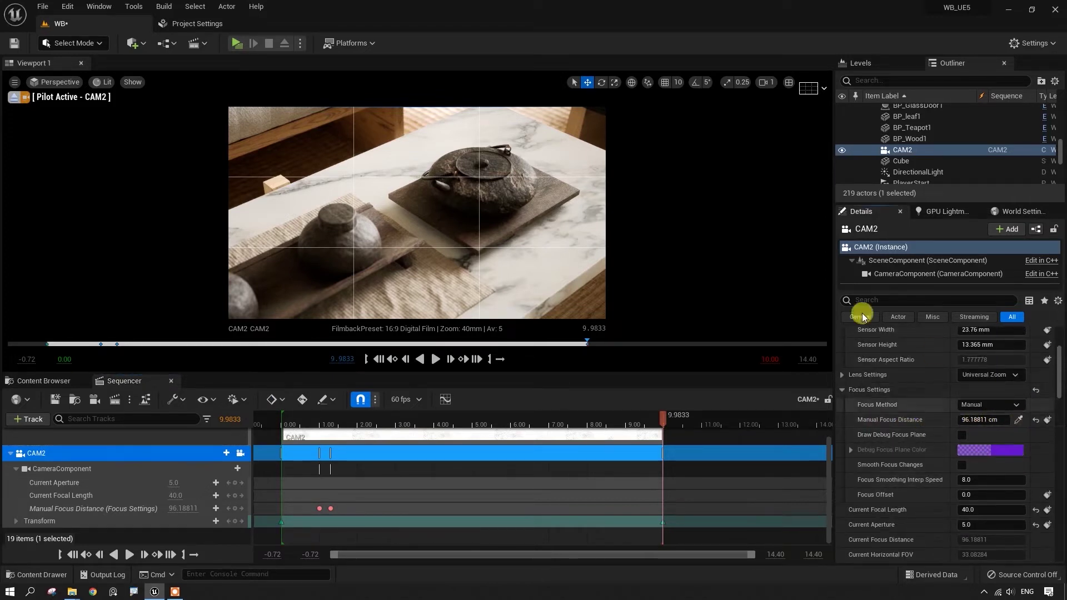
left_click(488, 180)
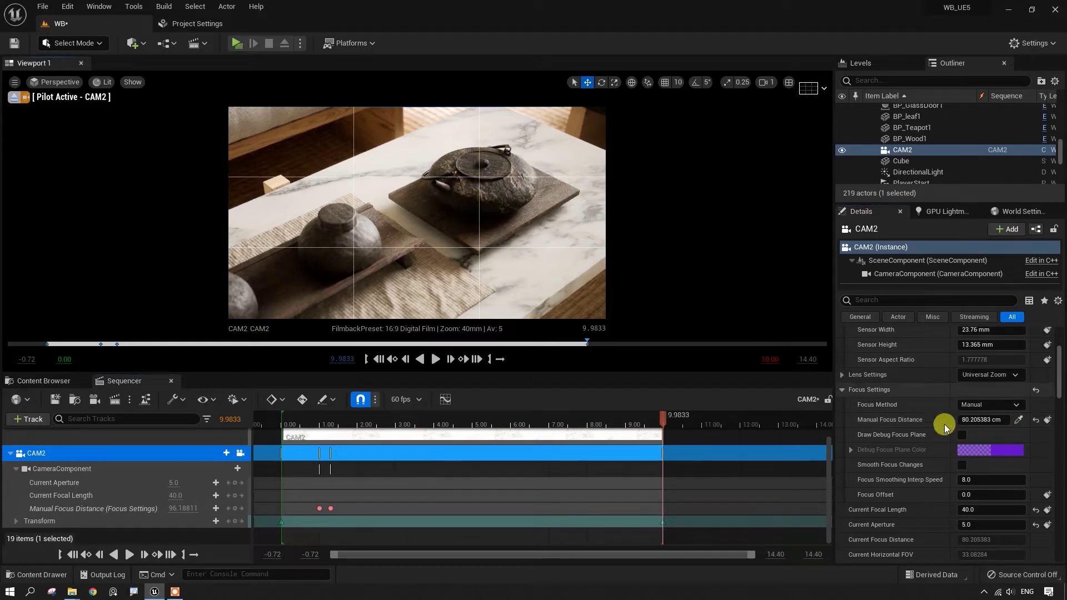
left_click(1046, 421)
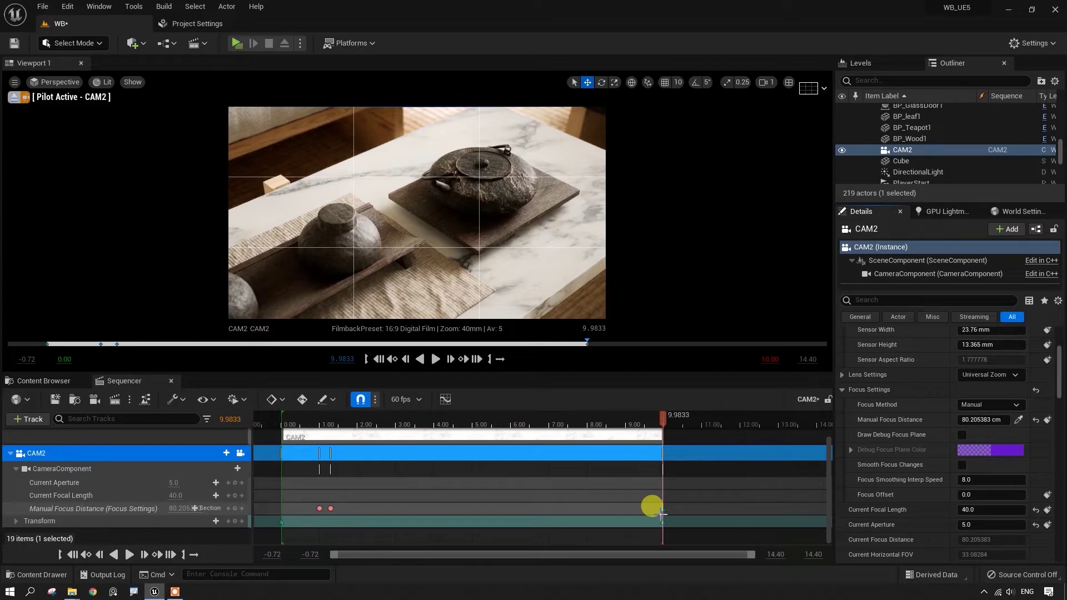
- Check the camera component's properties, scrub to 7.45, then return to 0.00
left_click_drag(661, 515, 287, 397)
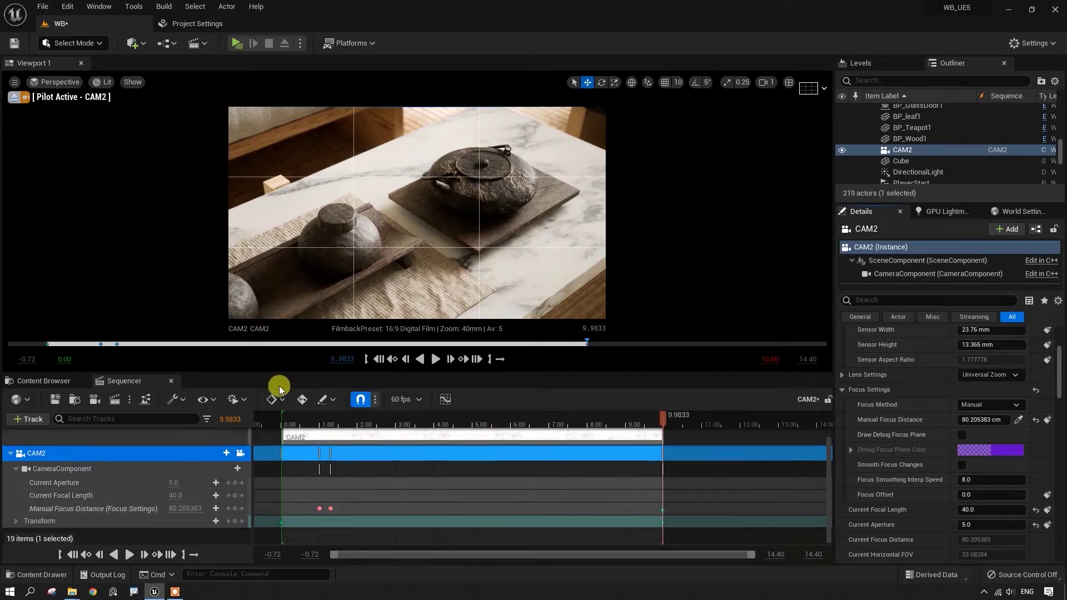
left_click(682, 512)
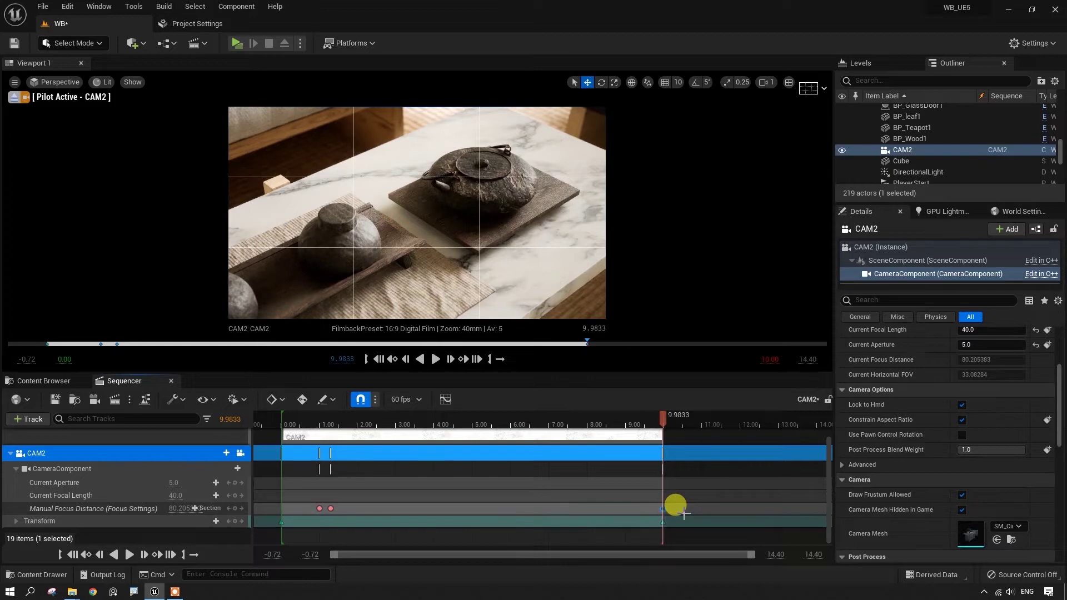
left_click(660, 511)
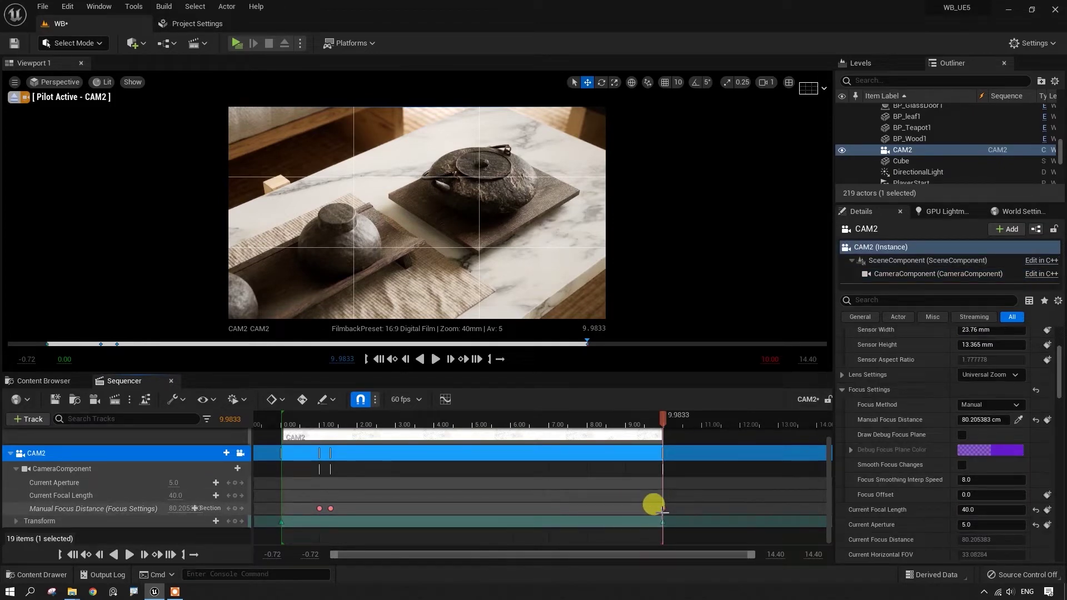
left_click_drag(662, 419, 565, 420)
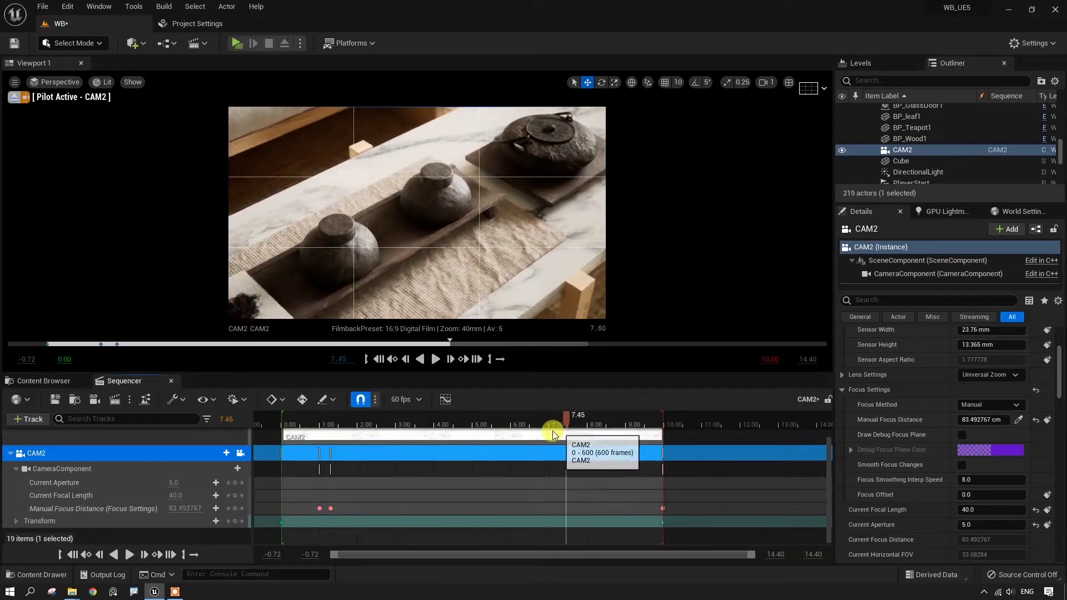
left_click(406, 361)
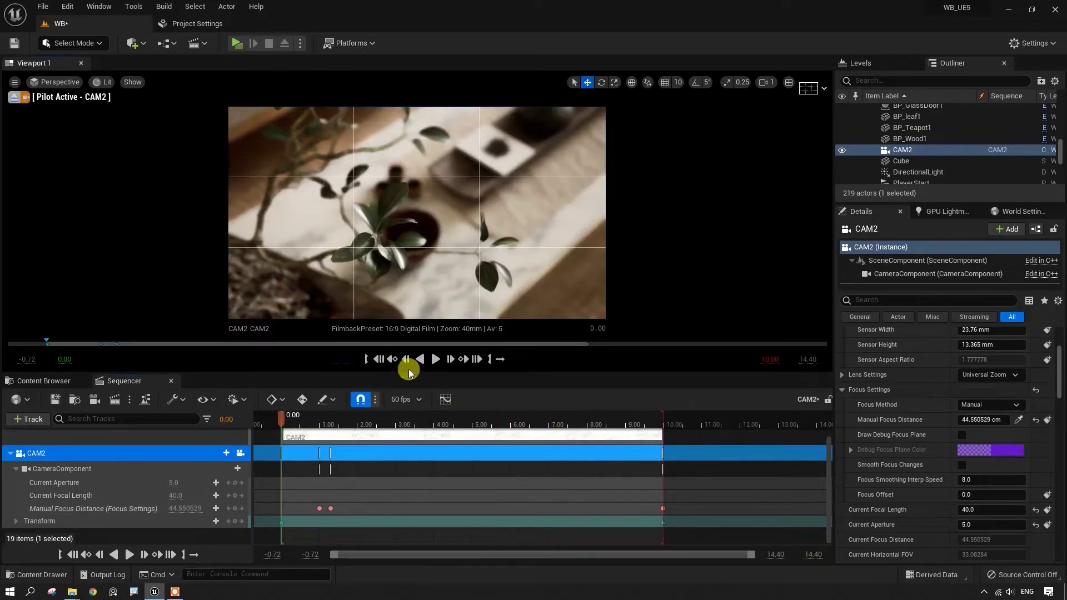
- Play the shot, then key Current Focal Length at 45 mm (after trying 42) at 10.00
left_click(434, 360)
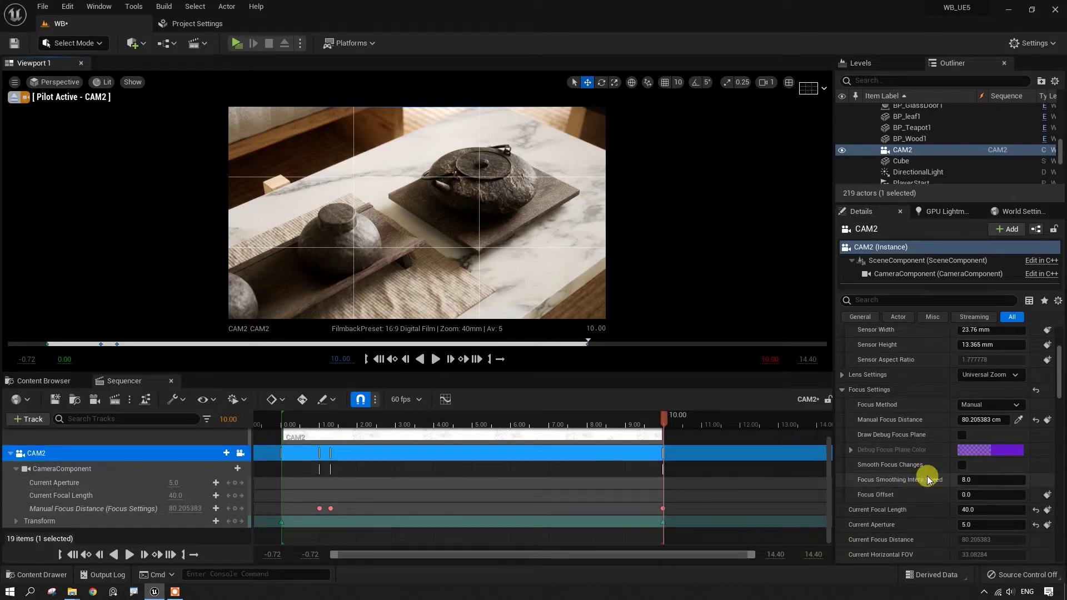
scroll(915, 500, "down", 2)
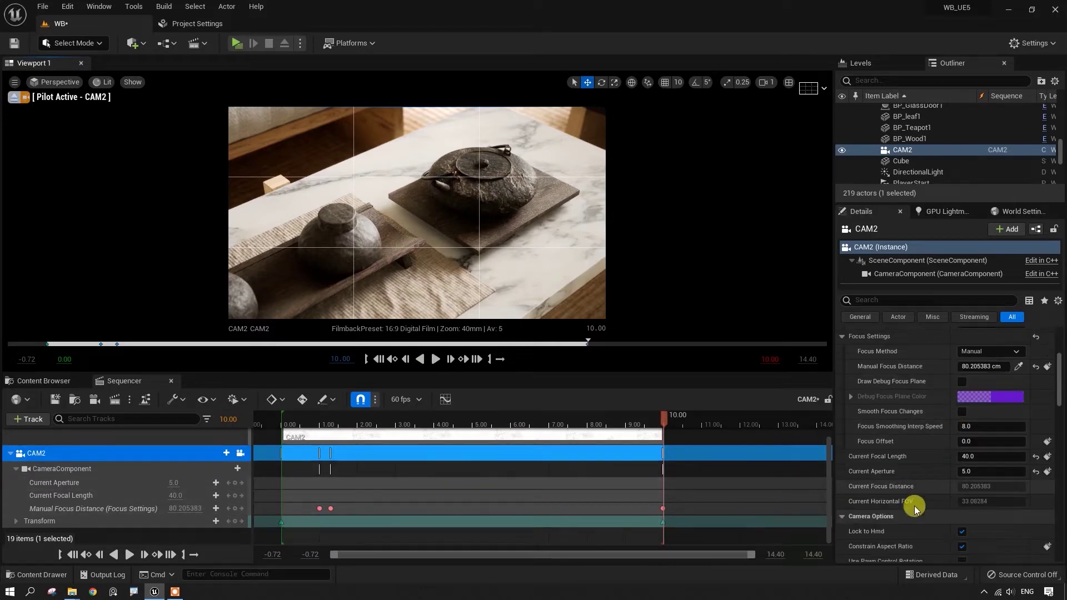
left_click(968, 457)
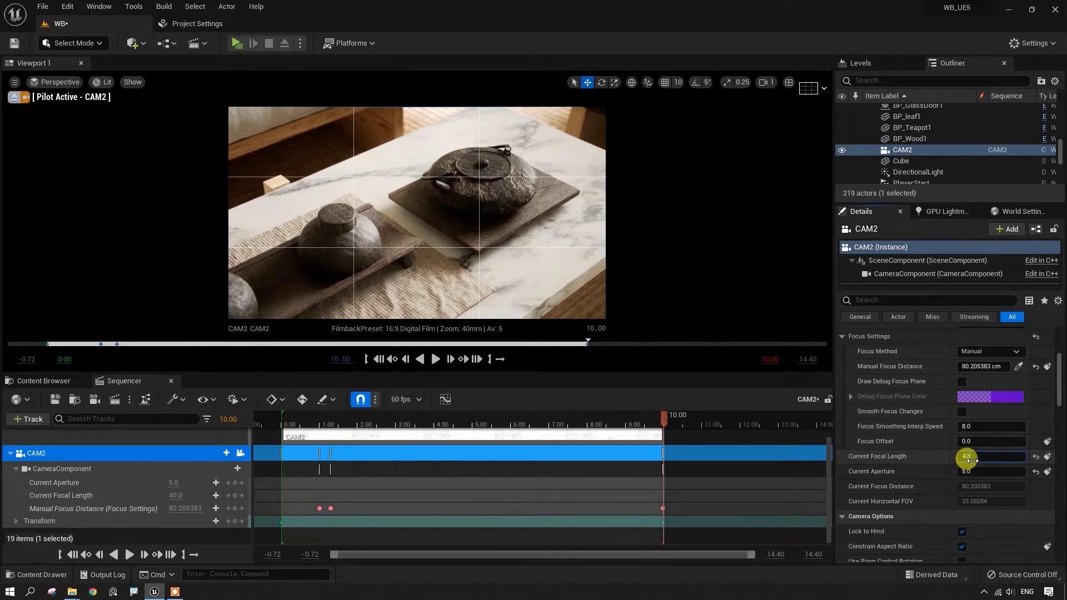
key("Return")
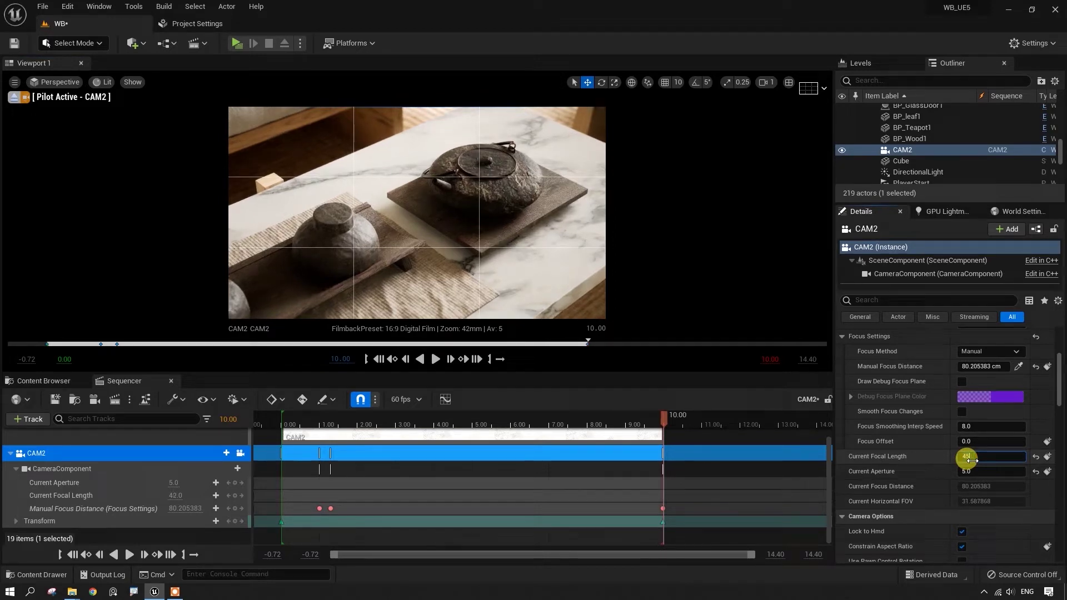
key("Return")
mouse_move(419, 171)
right_mouse_down()
mouse_move(433, 161)
mouse_move(446, 219)
right_mouse_up()
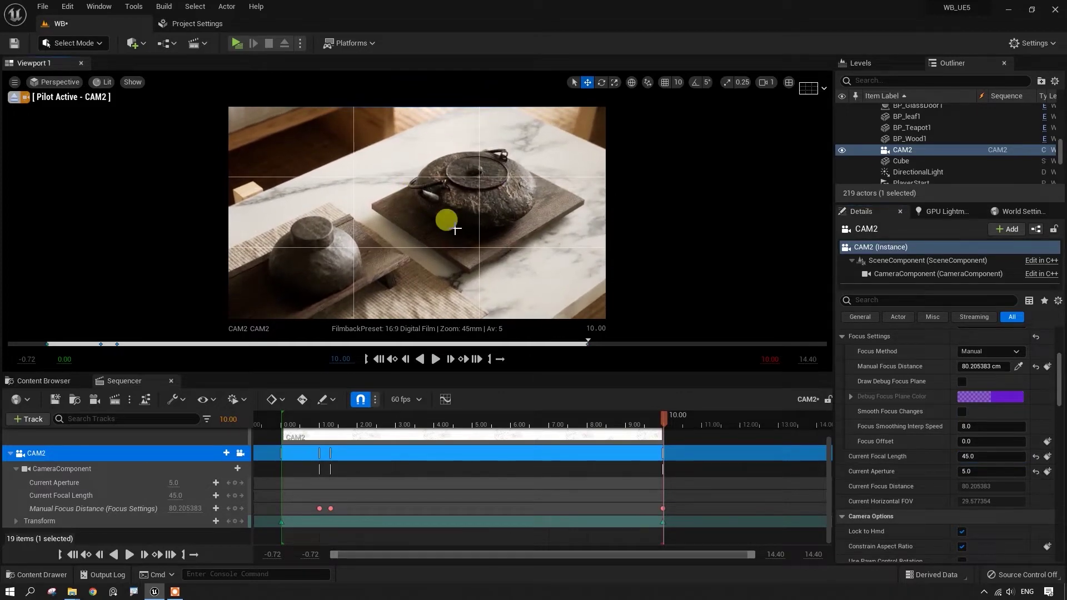
left_click(1047, 457)
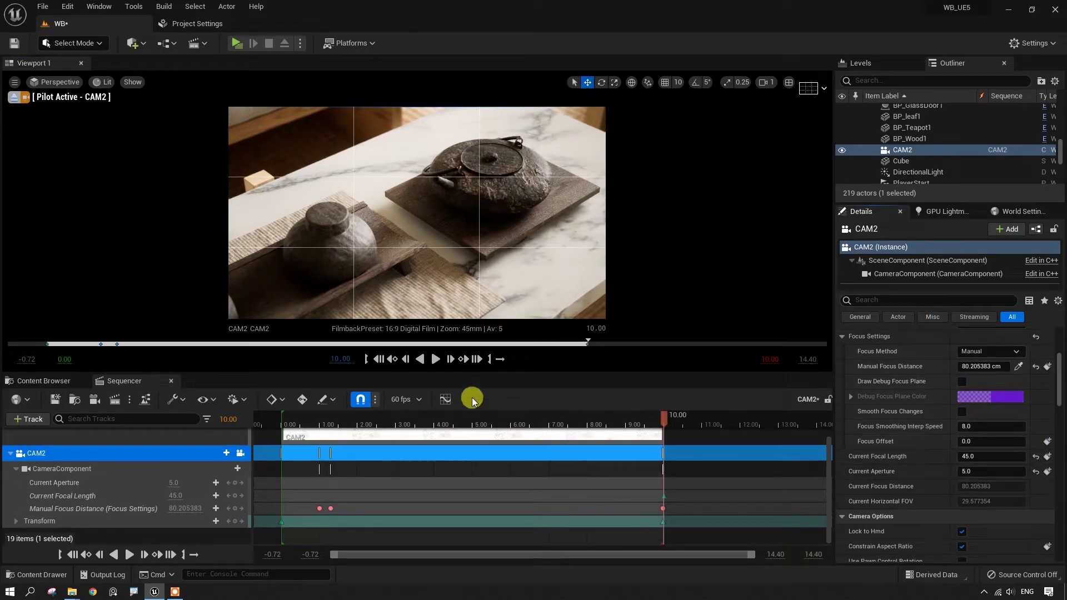
left_click(377, 360)
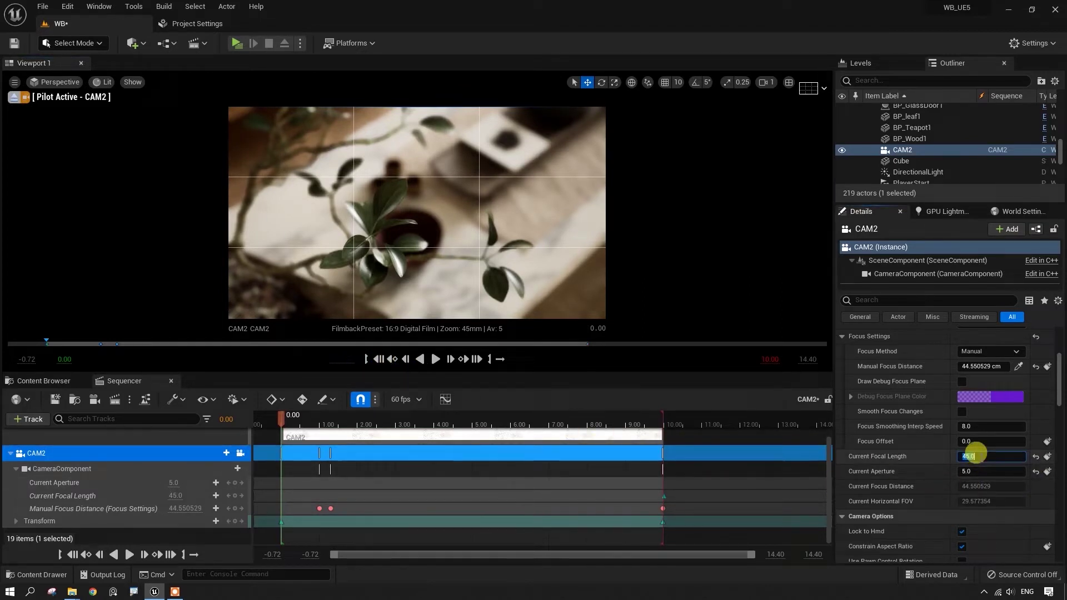
- Key a 30 mm focal length at 0.00 and play the shot
type("30")
key("Return")
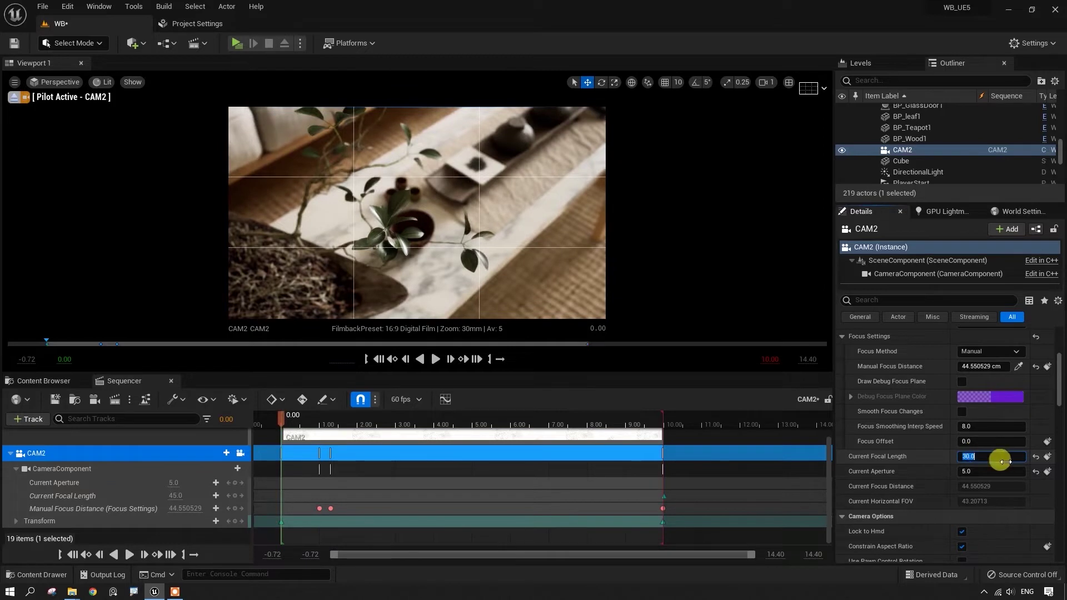
left_click(1046, 457)
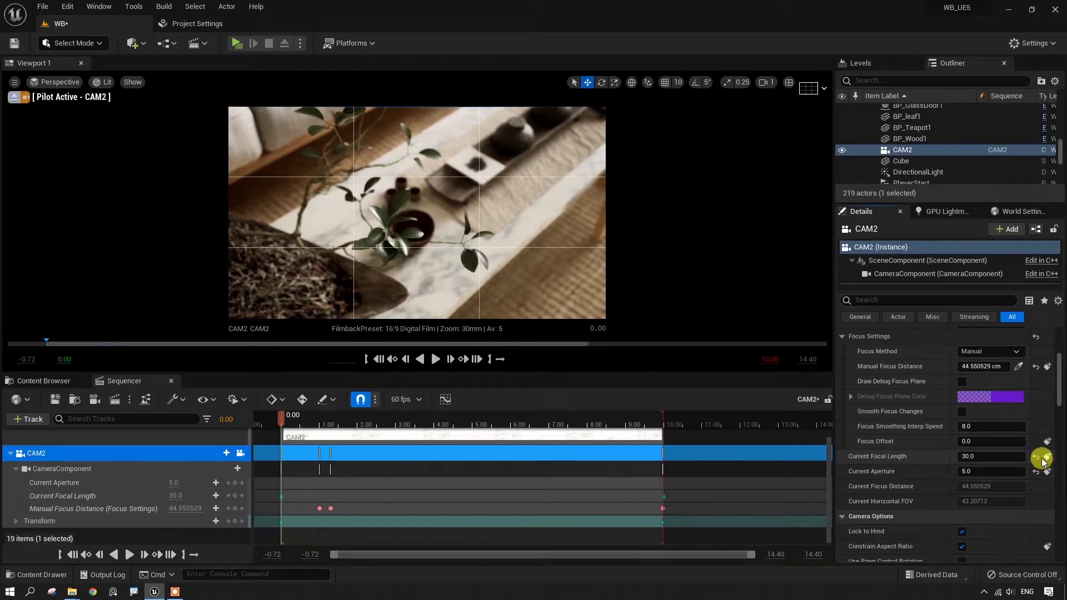
left_click(439, 367)
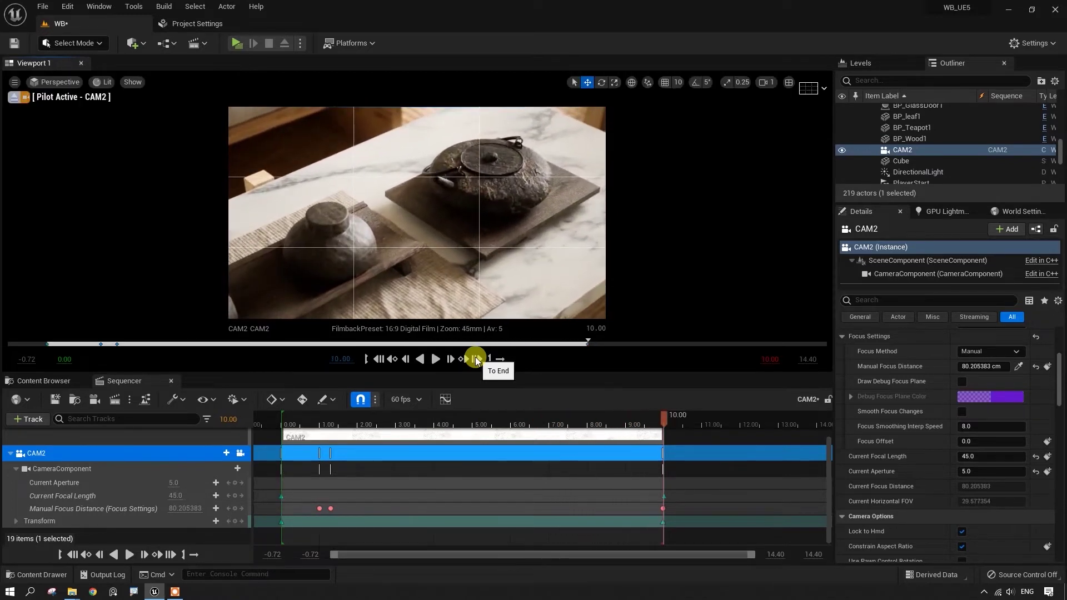
- Set the end focal length to 40 mm and preview the 30–40 mm zoom
left_click(969, 457)
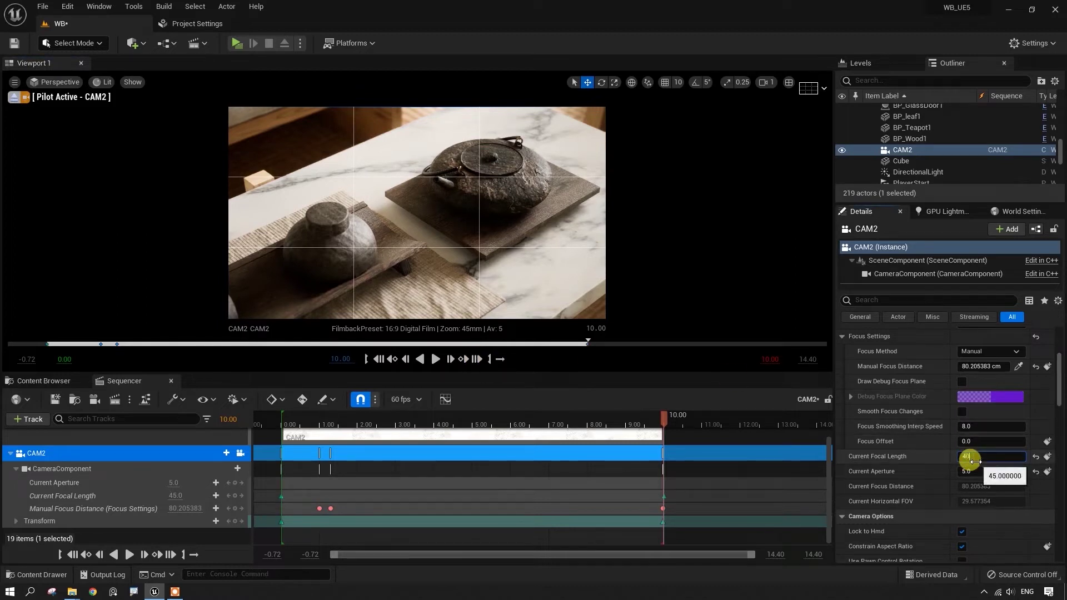
key("Return")
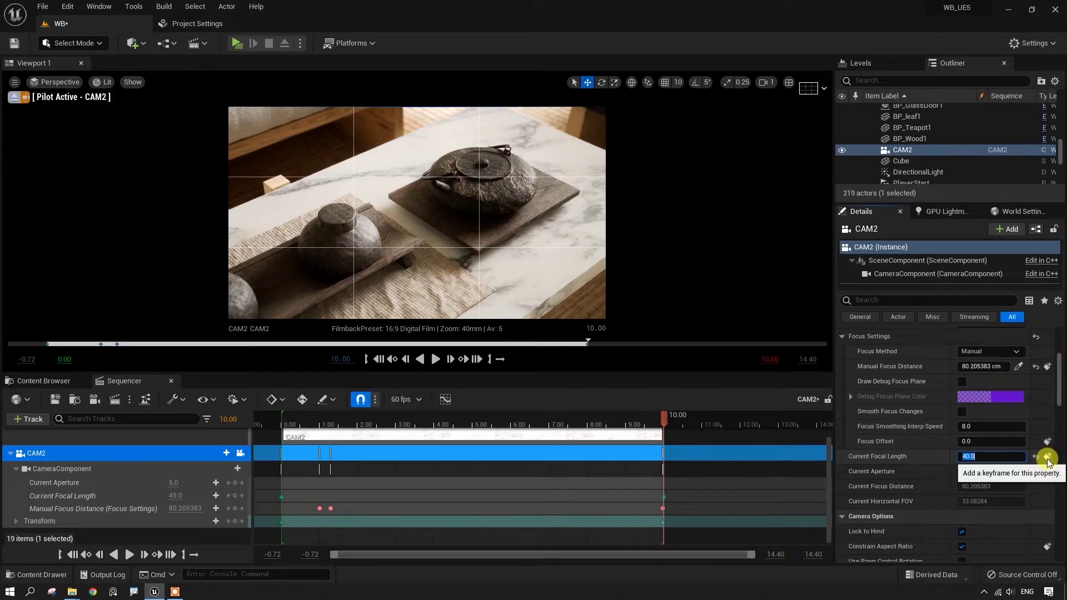
left_click(380, 360)
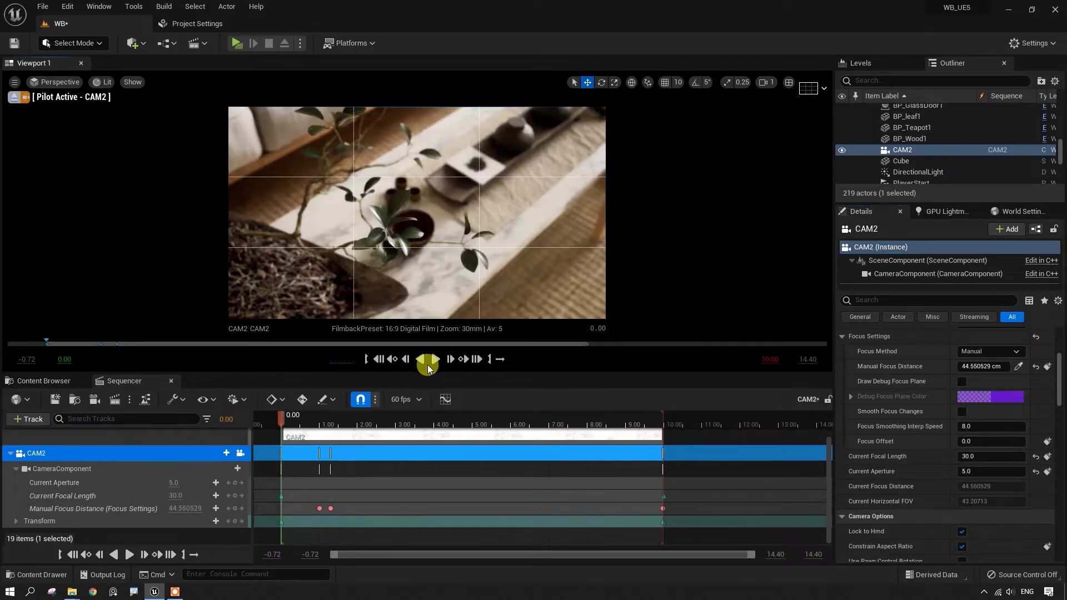
left_click(434, 360)
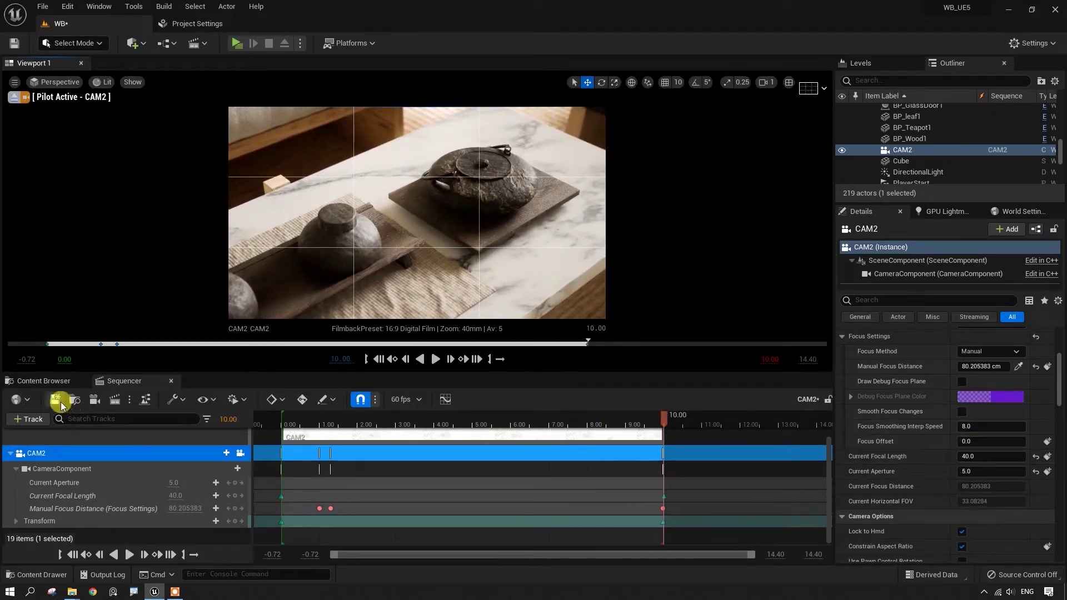
left_click(53, 382)
- Save the WB level with Save All and Save Selected, then rewind Sequencer to 0.00
left_click(116, 398)
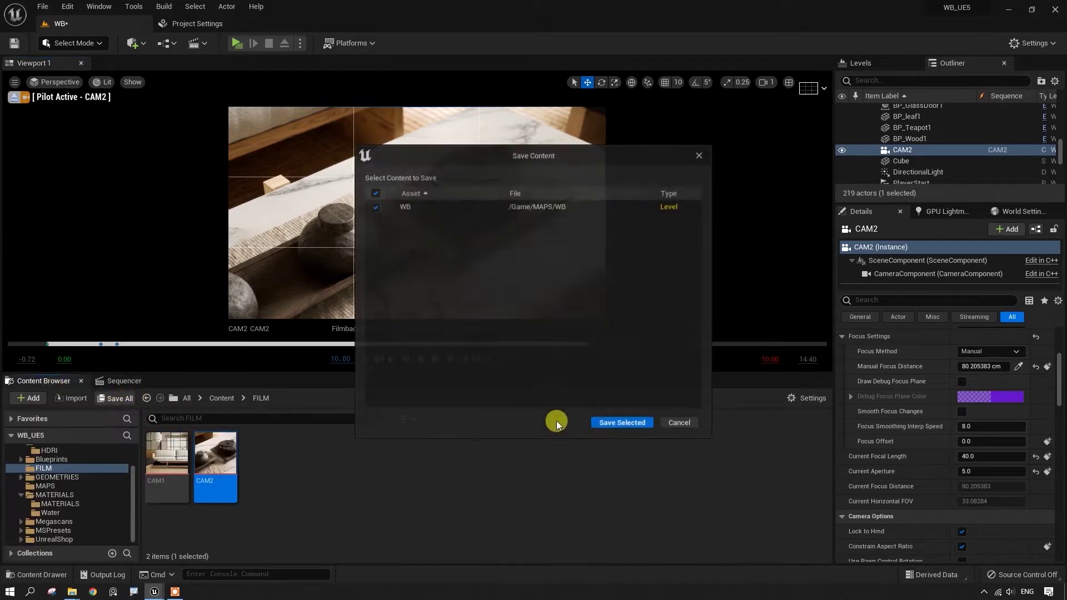
left_click(618, 422)
left_click(123, 382)
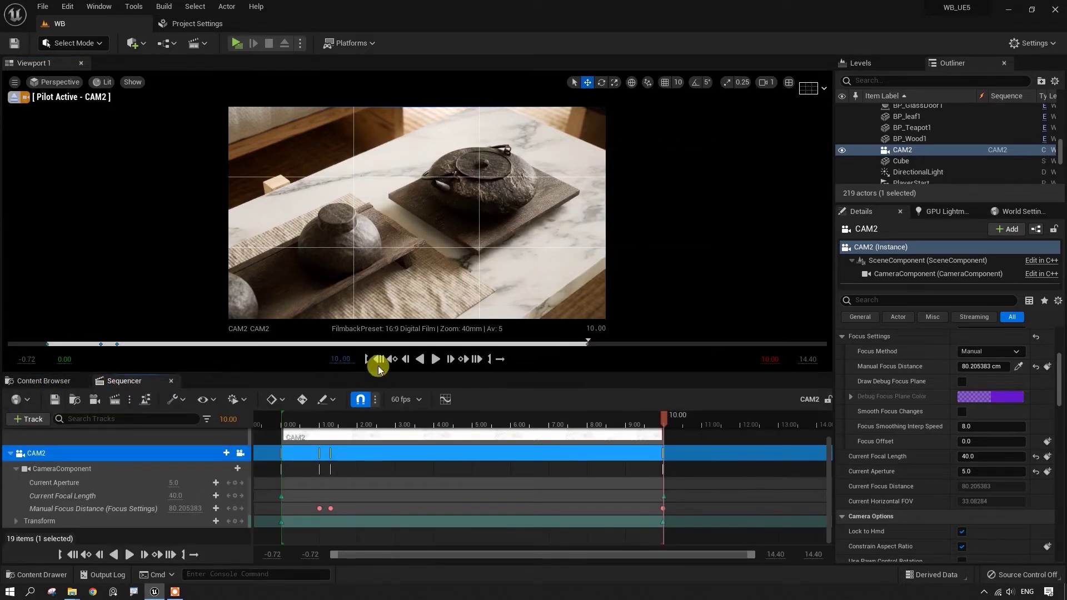
left_click(378, 359)
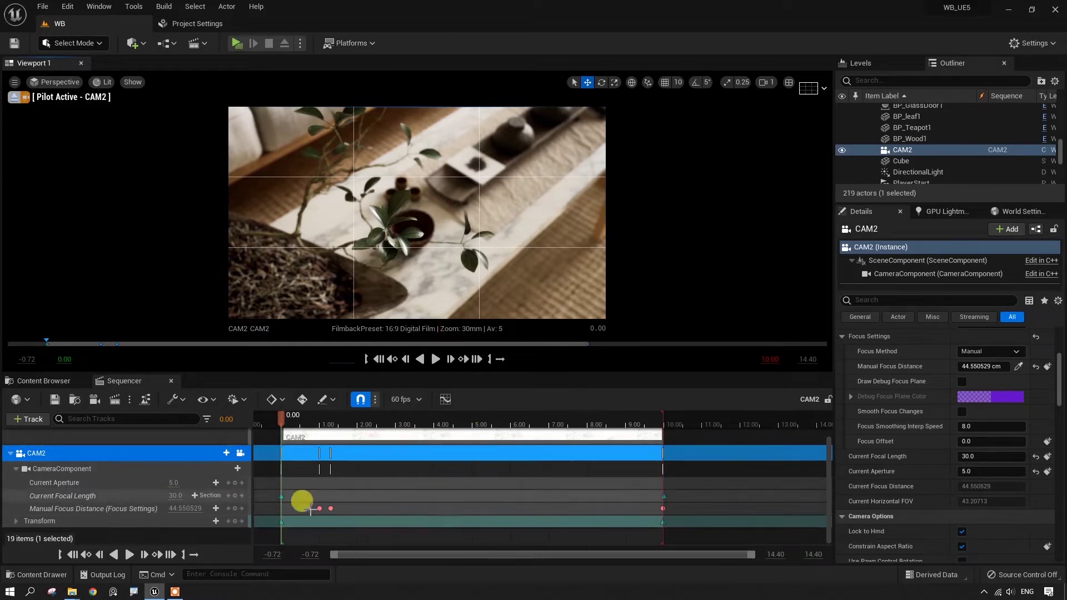
- Maximize a free perspective view looking down on the tea table and select the plant stem
left_click(788, 82)
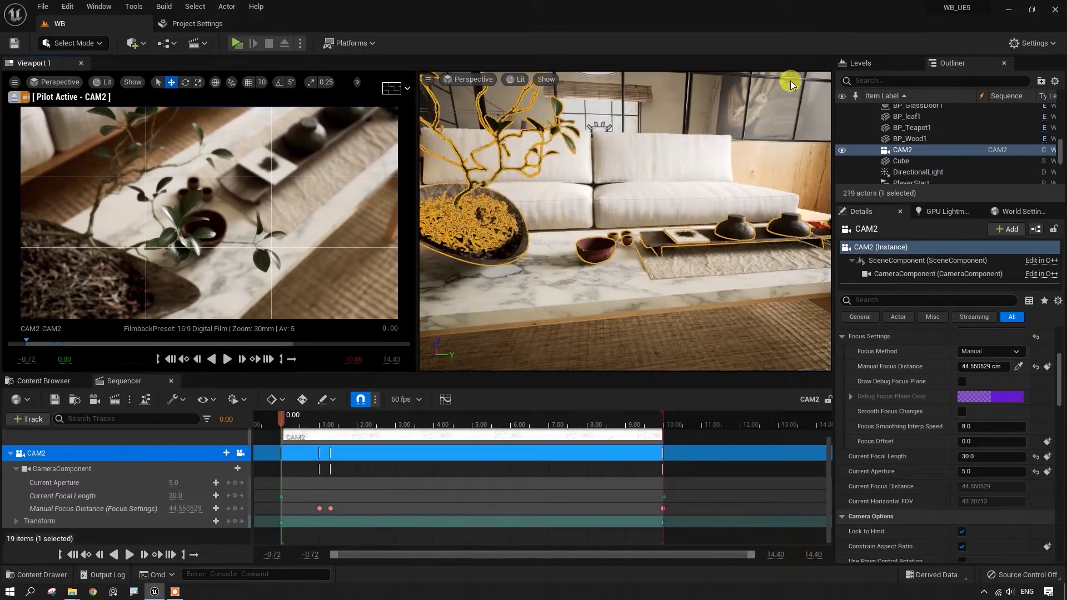
left_click(825, 79)
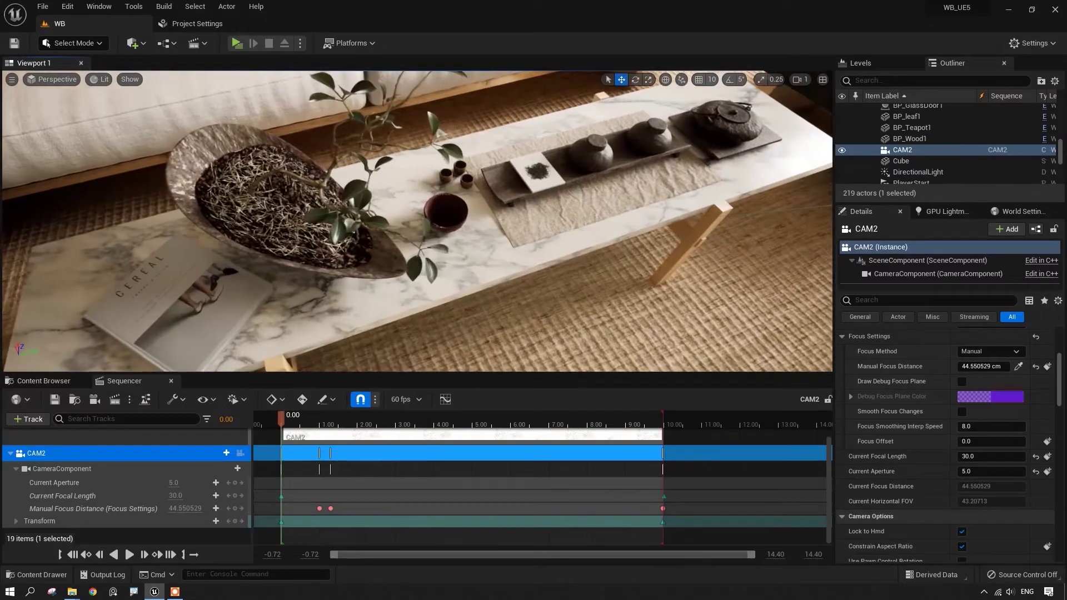
left_click_drag(429, 293, 437, 301)
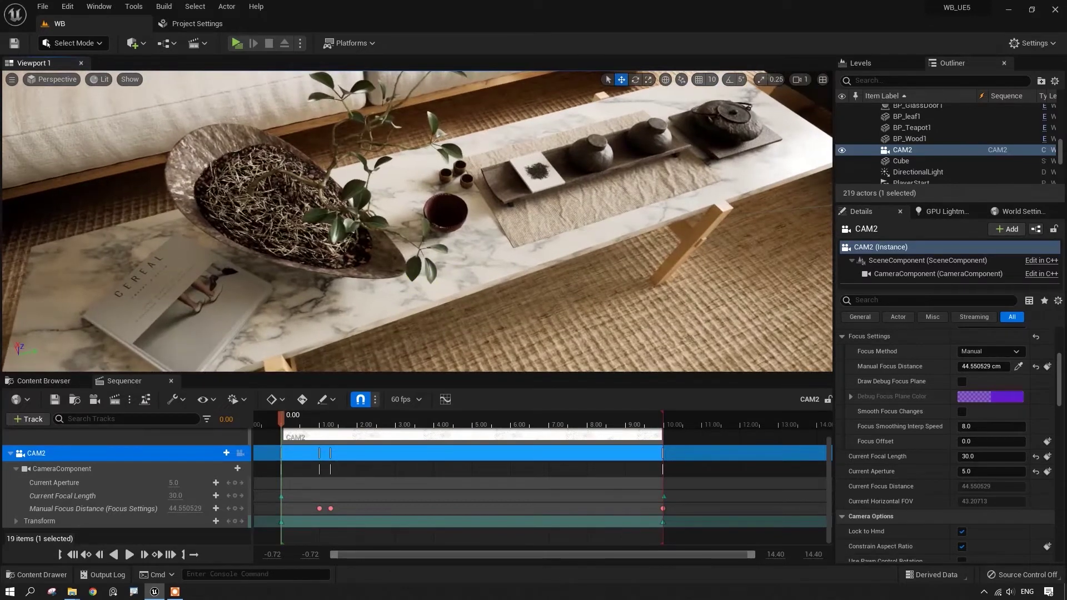
left_click(430, 239)
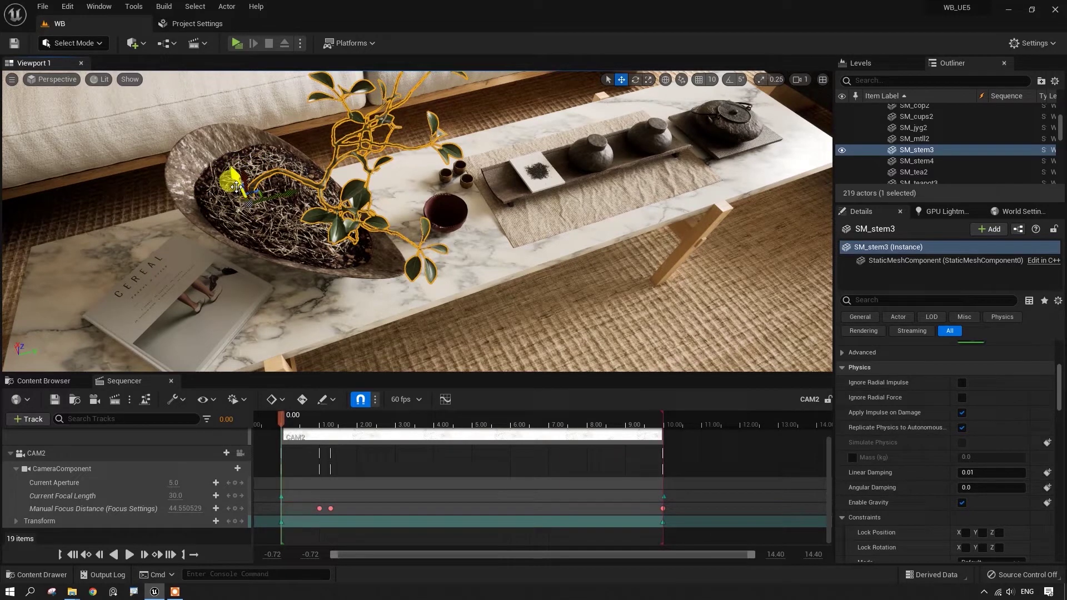
- Add the bowl, three cups, tea tray, two pots, teapot, stand and tray, then maximize CAM2's view
left_click(459, 208, "ctrl")
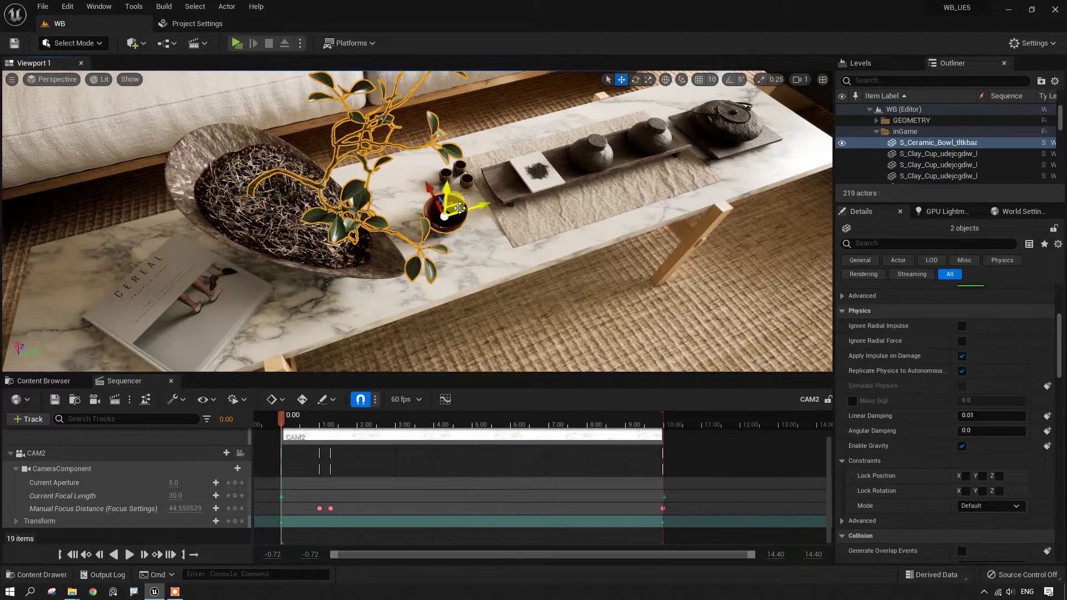
left_click(467, 184, "ctrl")
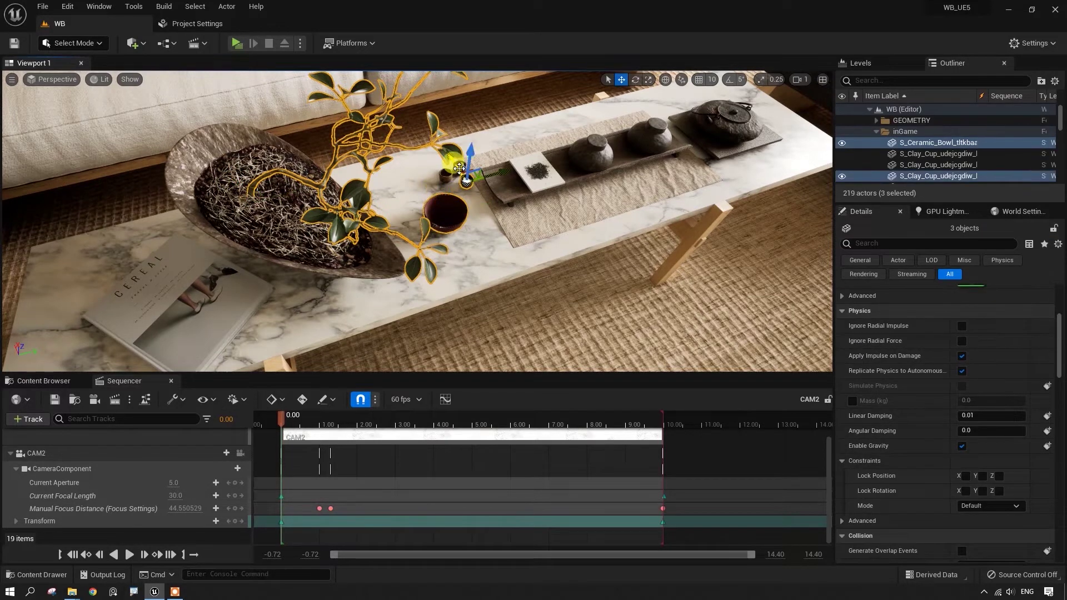
left_click(459, 166, "ctrl")
left_click(446, 175, "ctrl")
left_click(537, 174, "ctrl")
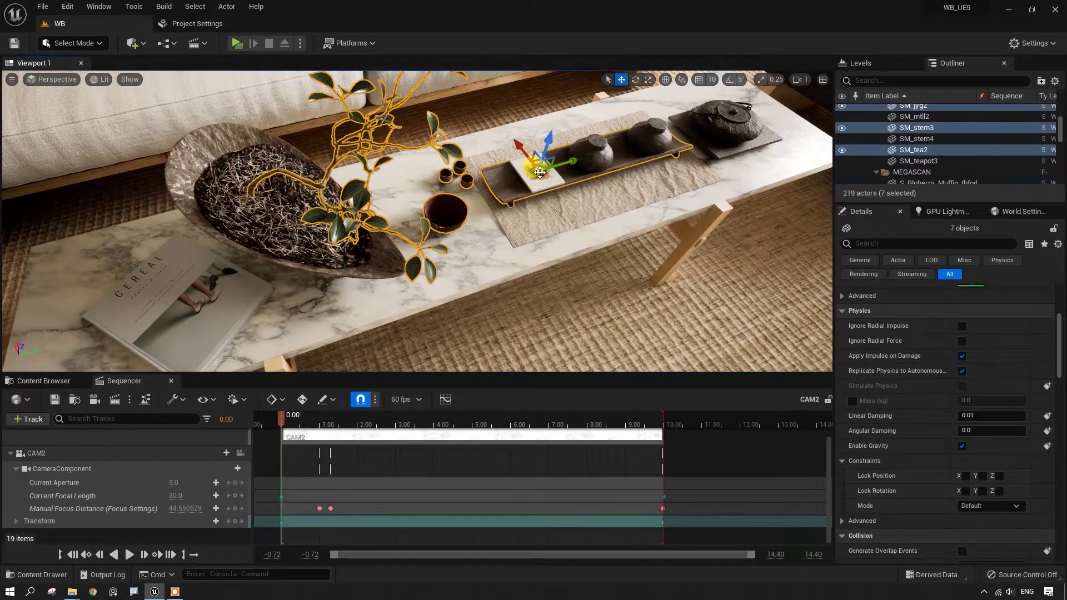
left_click(691, 148, "ctrl")
left_click(654, 133, "ctrl")
left_click(590, 145, "ctrl")
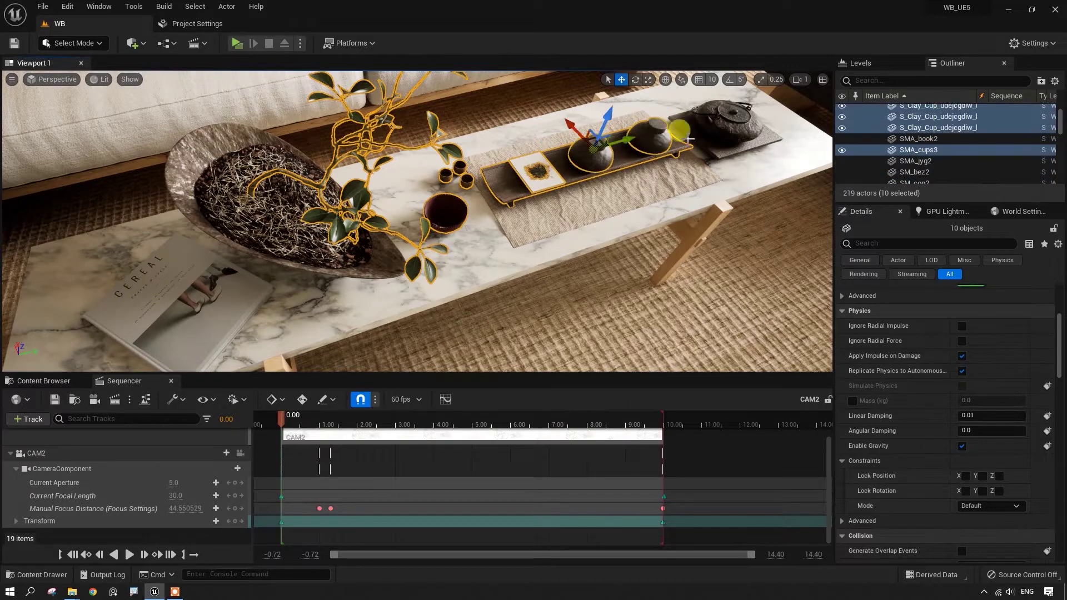
left_click(713, 144, "ctrl")
left_click(712, 146, "ctrl")
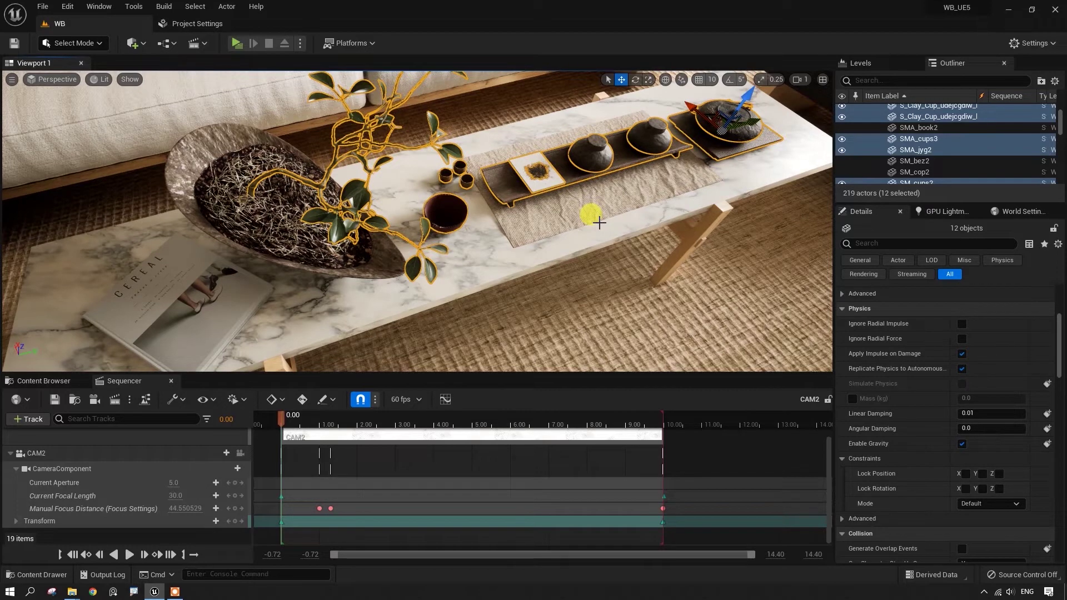
left_click(822, 83)
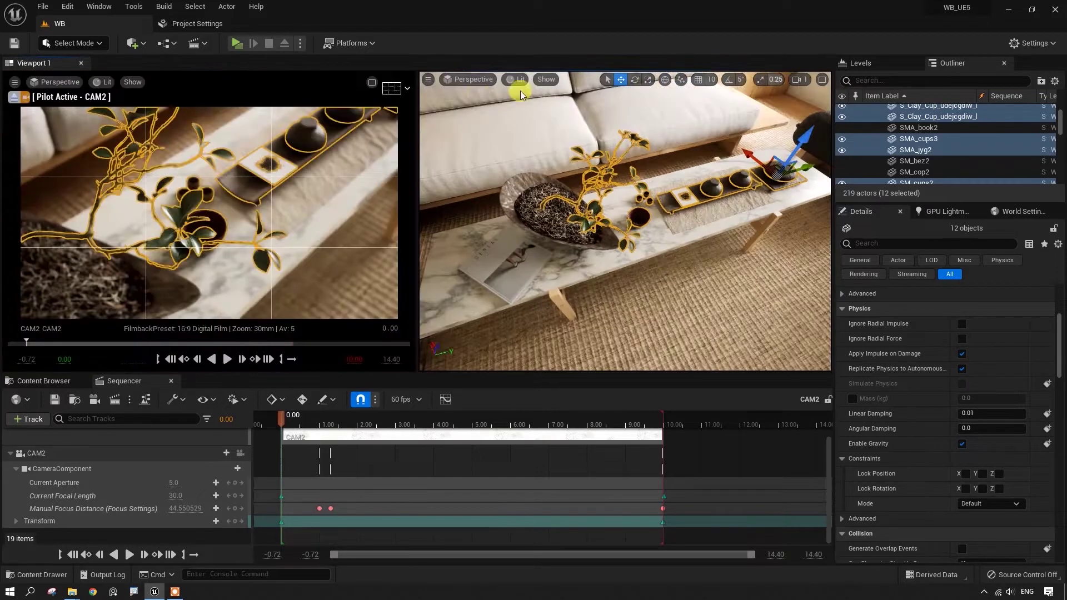
left_click(371, 86)
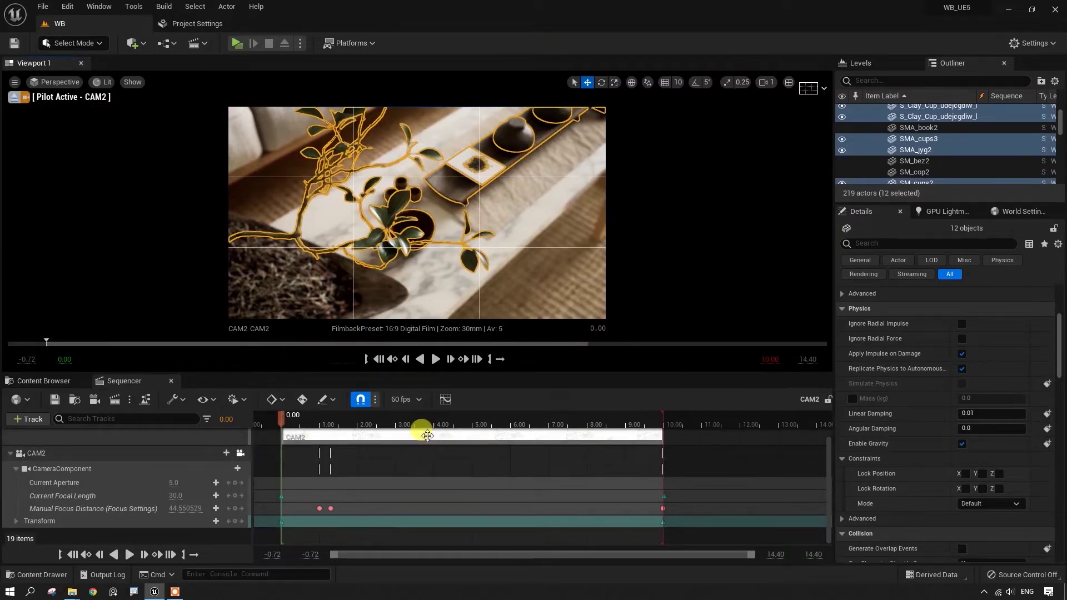
- At 7.00, add the 12 selected tea-set actors to CAM2 with Transform keys
left_click_drag(281, 418, 549, 428)
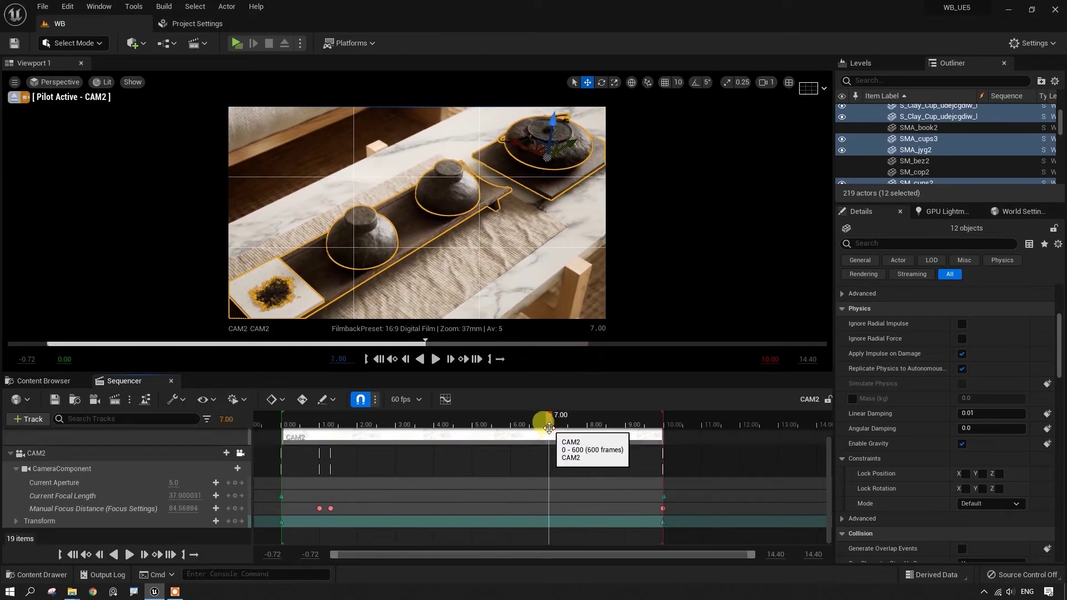
left_click_drag(549, 428, 570, 456)
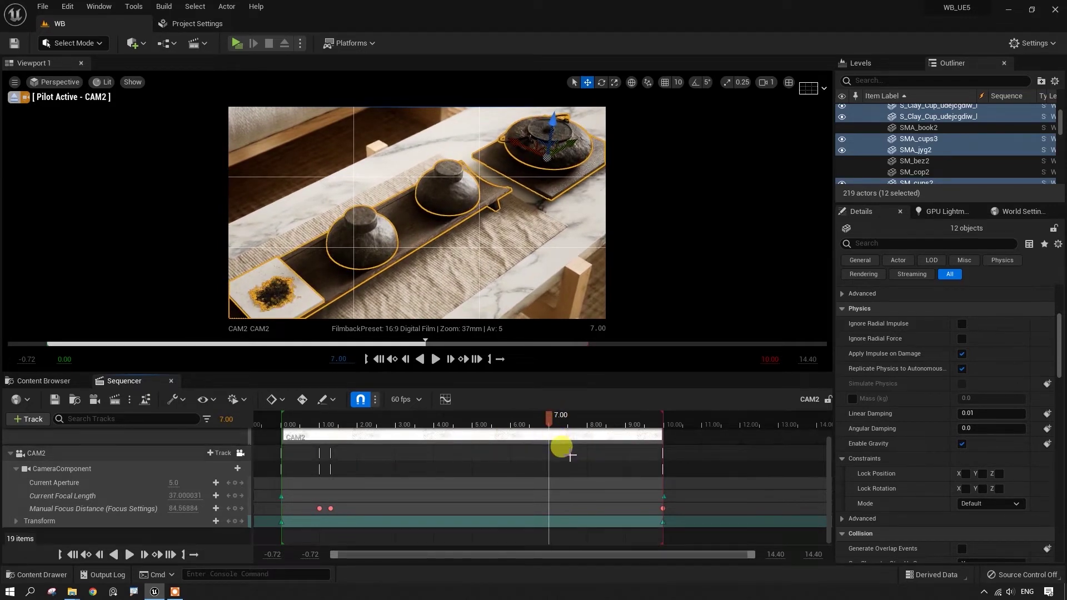
key("s")
scroll(217, 499, "down", 5)
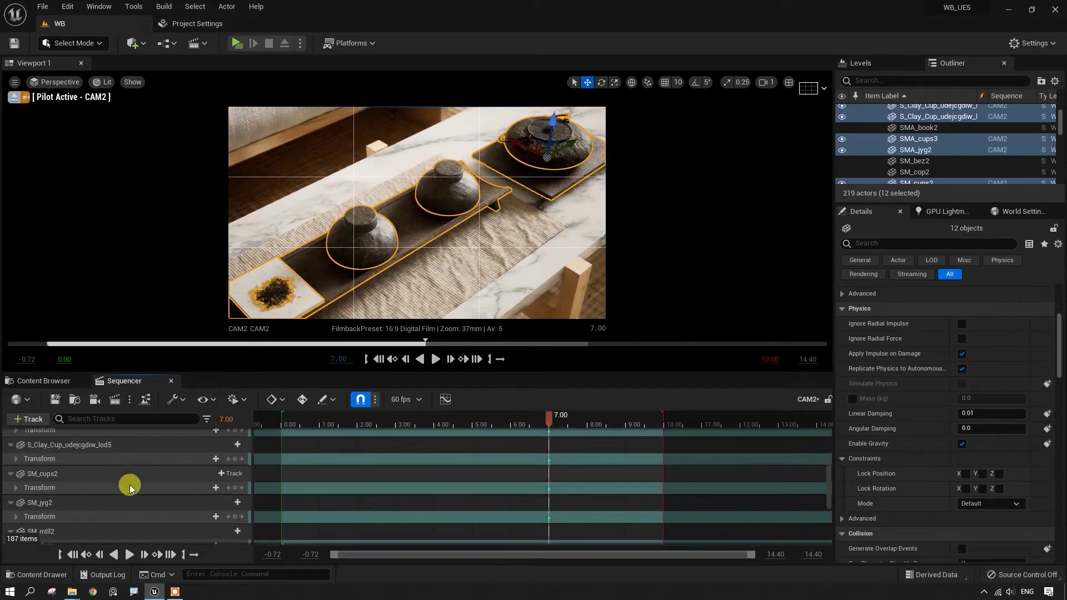
scroll(123, 500, "down", 5)
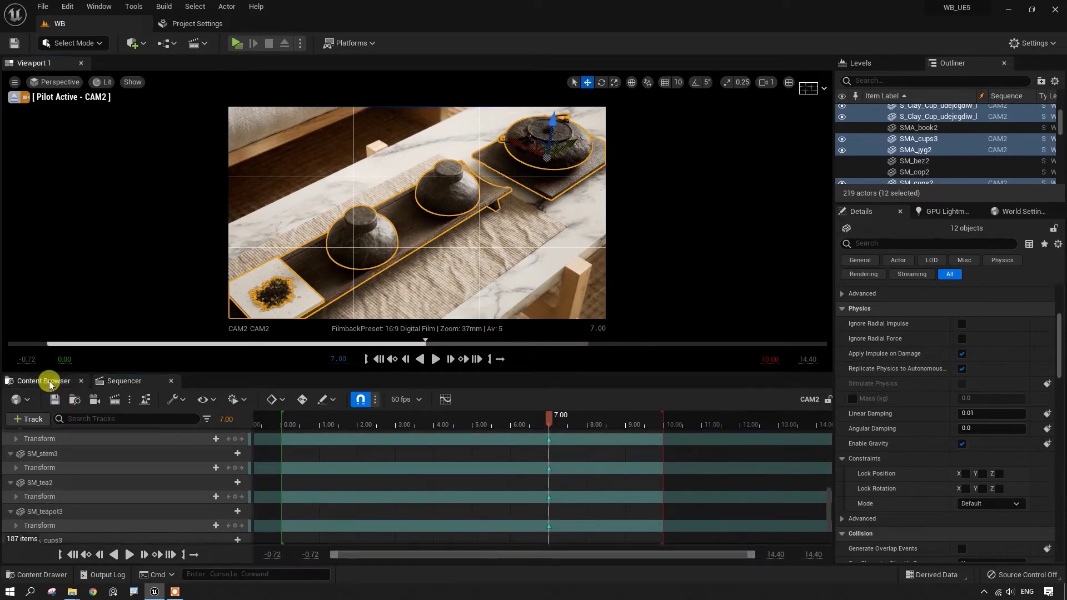
left_click(49, 381)
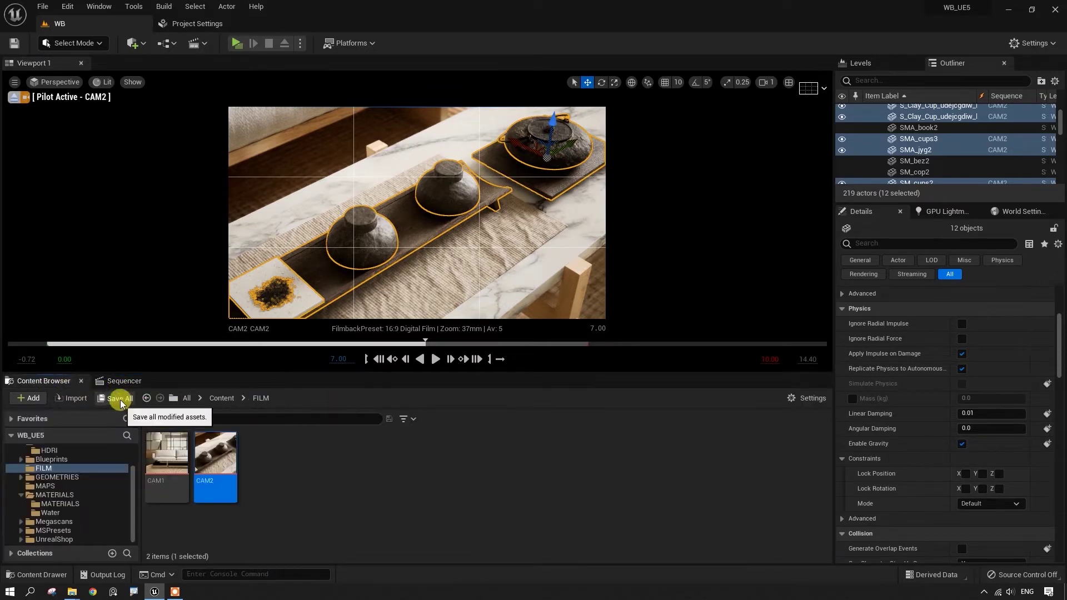
left_click(119, 383)
left_click(380, 359)
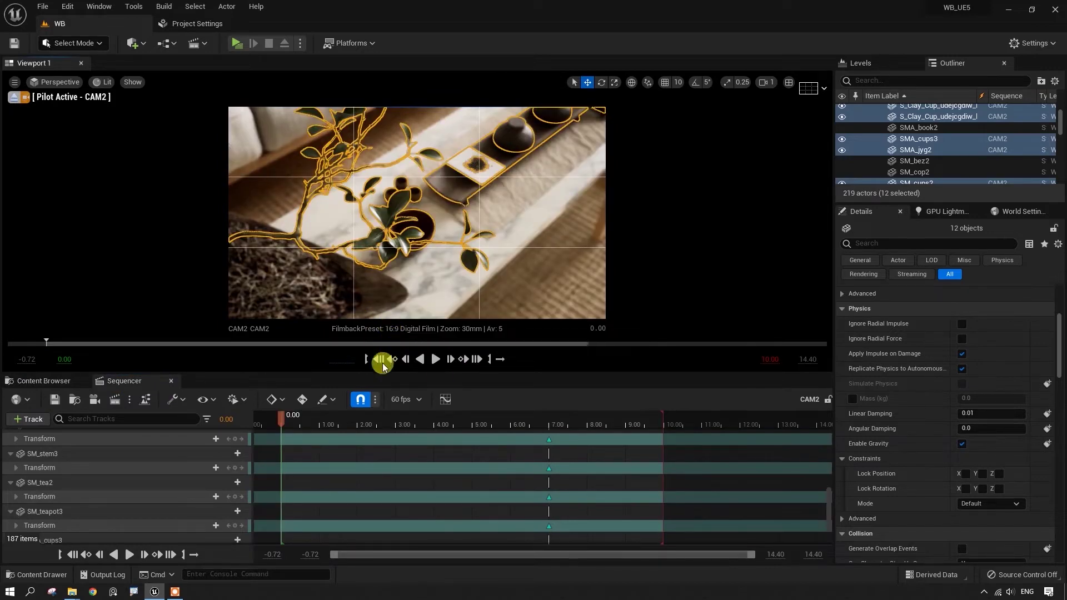
- Move SM_stem3's key from 7.00 to 1.00 and key its X scale at 0.5 at 0.00
left_click(394, 210)
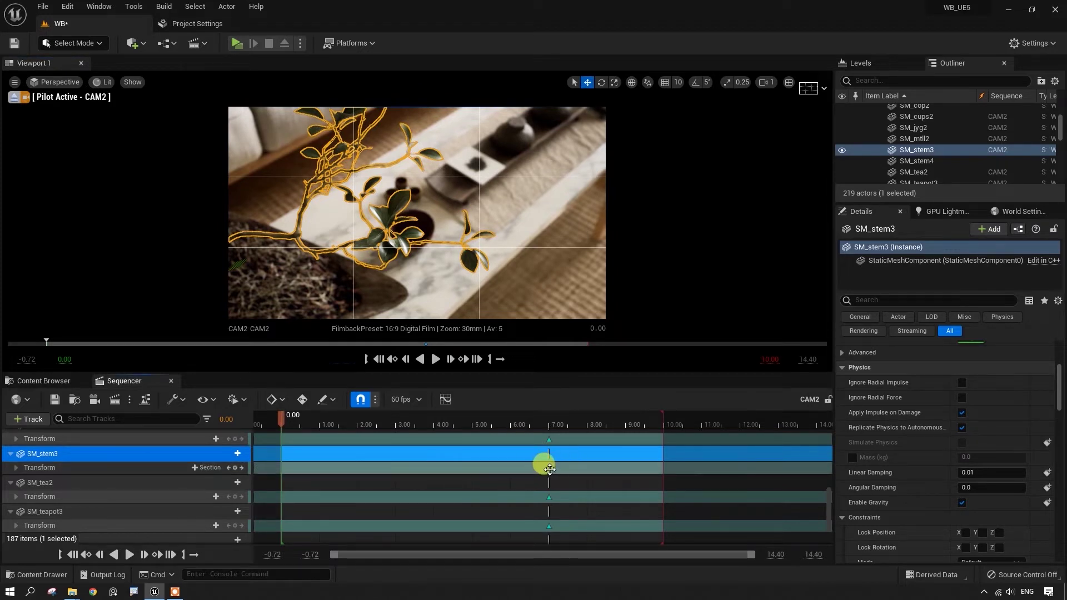
mouse_move(549, 468)
left_mouse_down()
mouse_move(299, 473)
mouse_move(319, 473)
left_mouse_up()
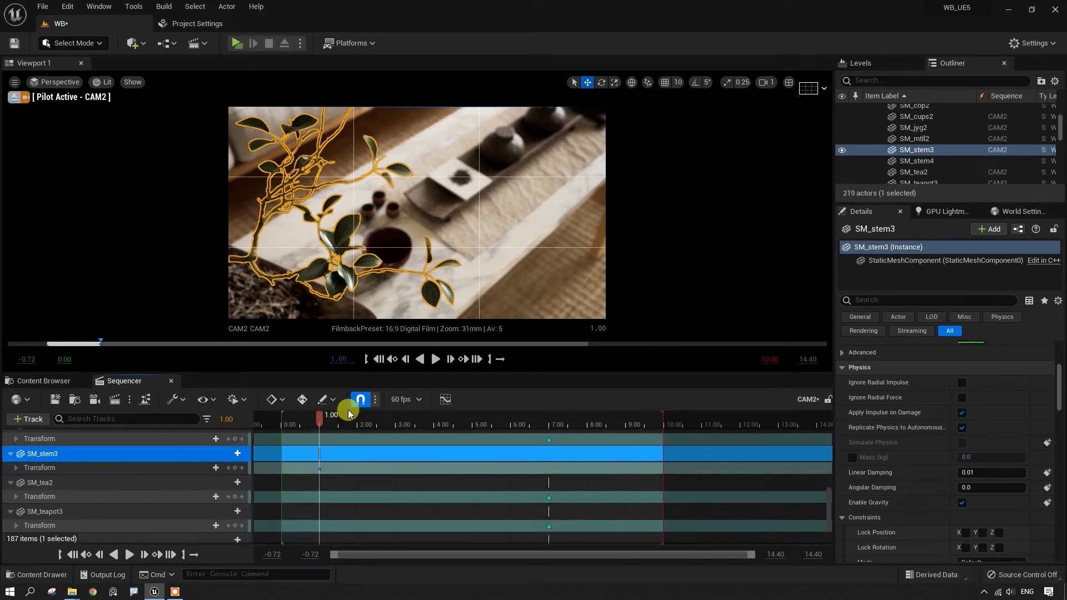
left_click(380, 360)
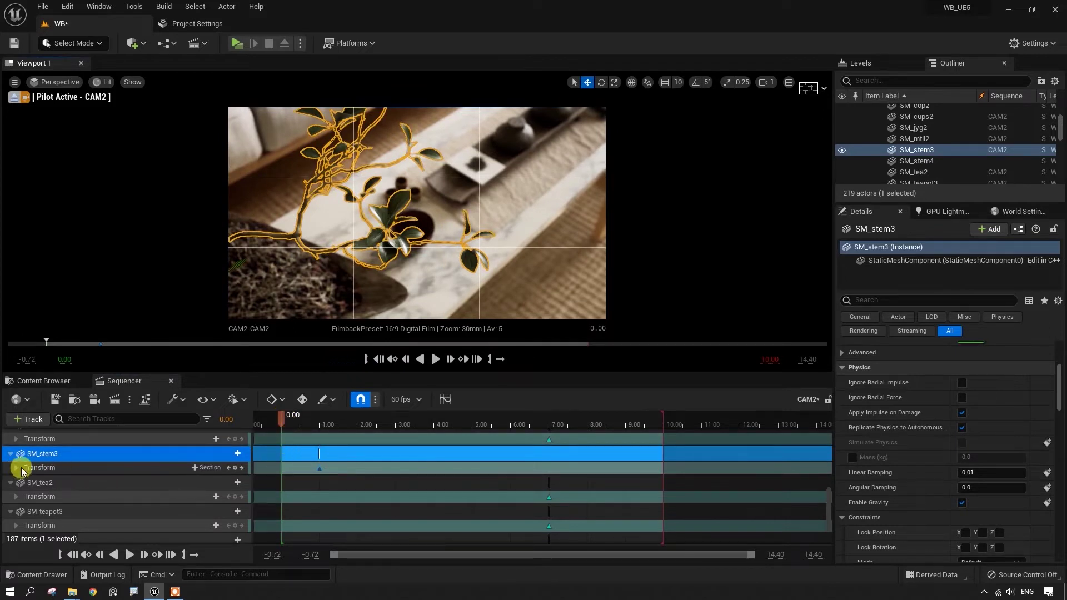
left_click(16, 467)
left_click(21, 502)
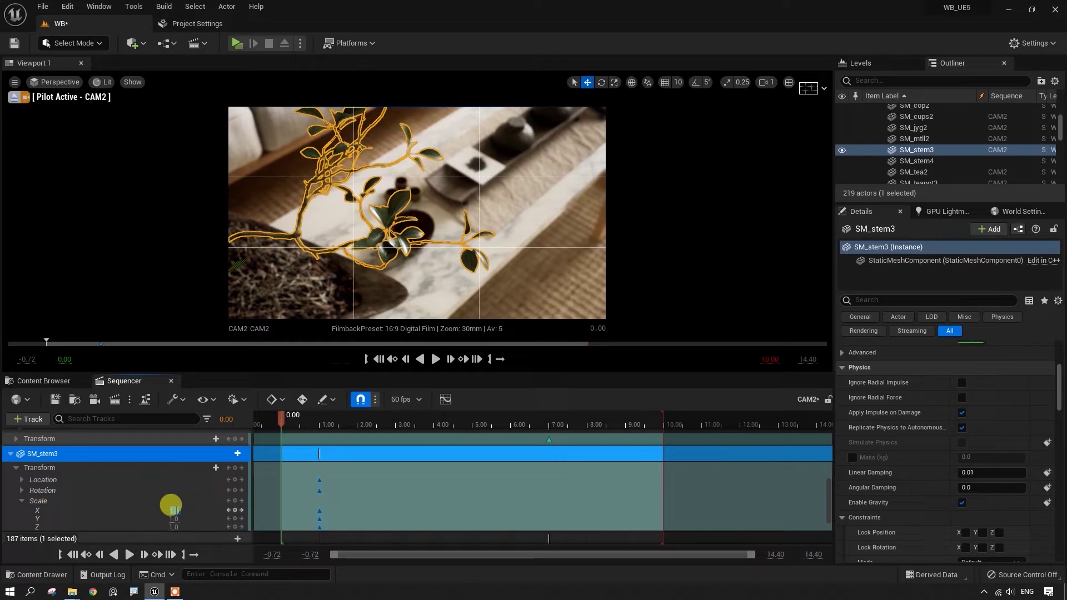
type("0.5")
key("Tab")
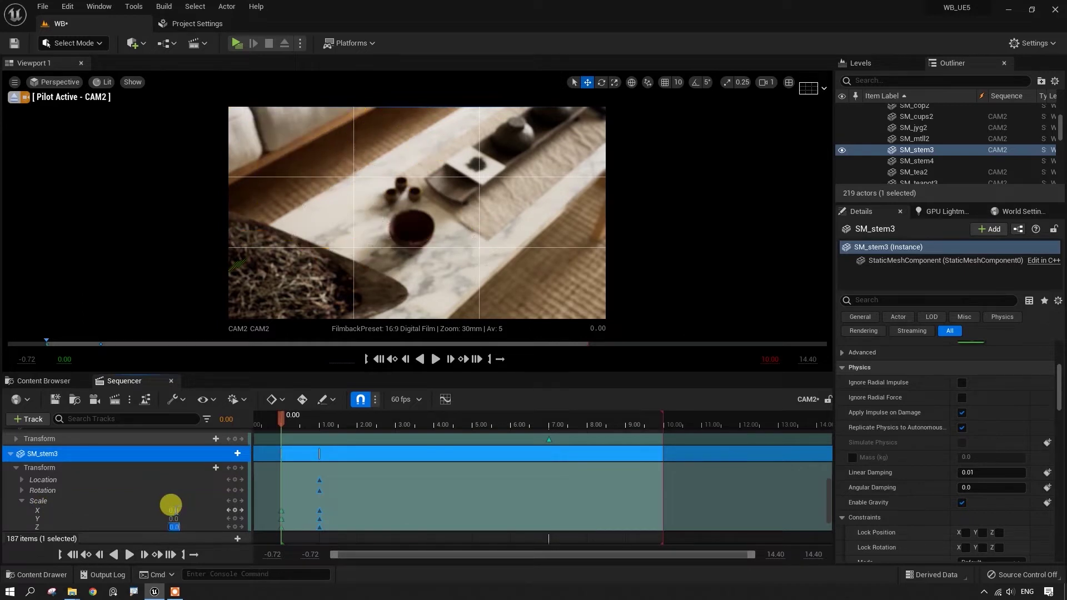
- Preview the stem, then set its starting Y and Z scale to 0.5 at 0.00
left_click(436, 359)
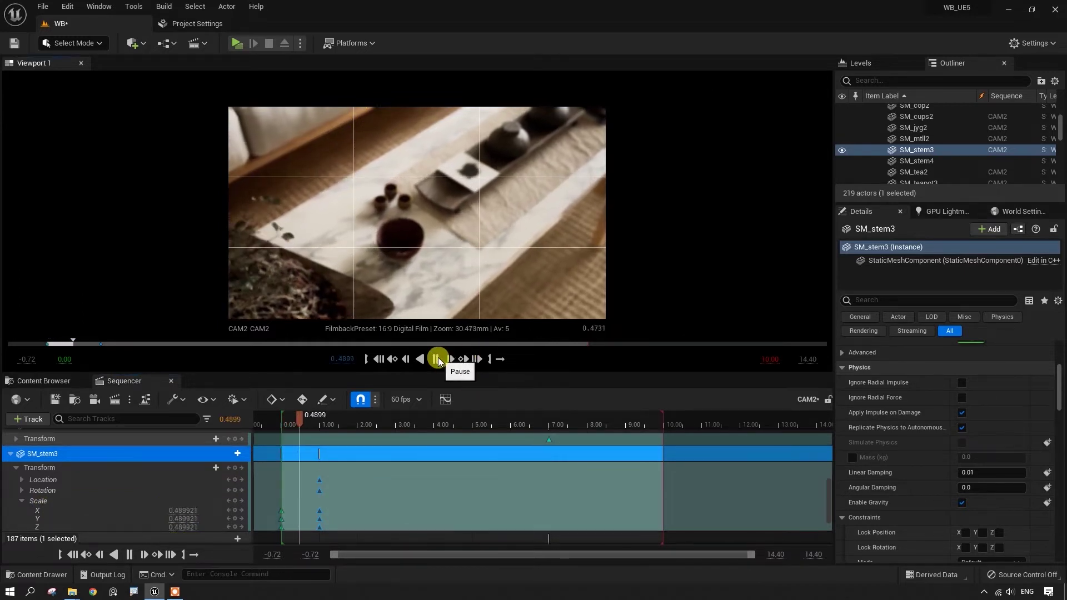
left_click(437, 359)
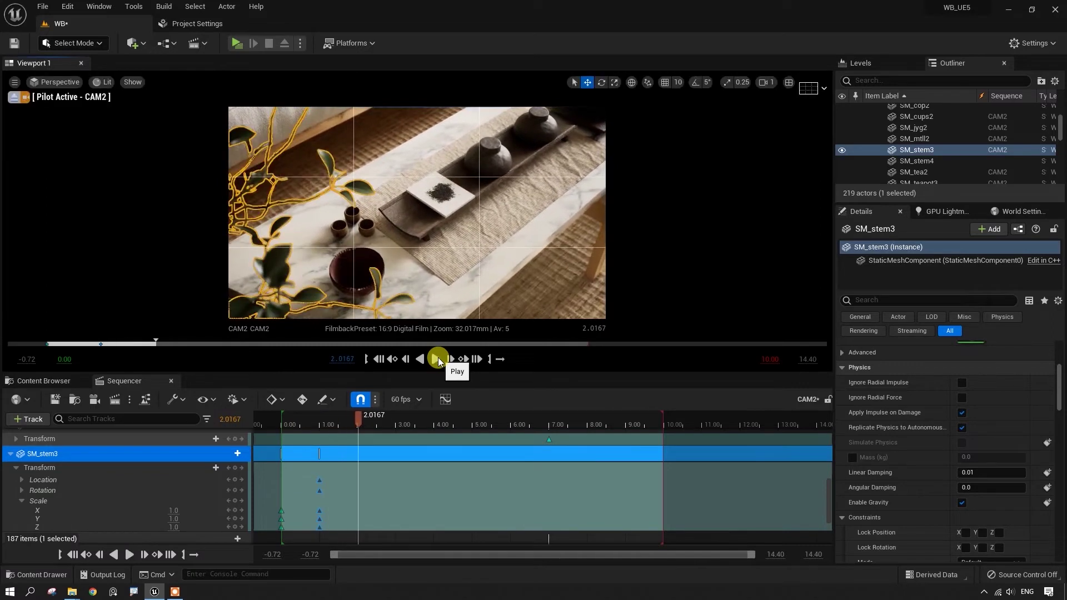
left_click(309, 174)
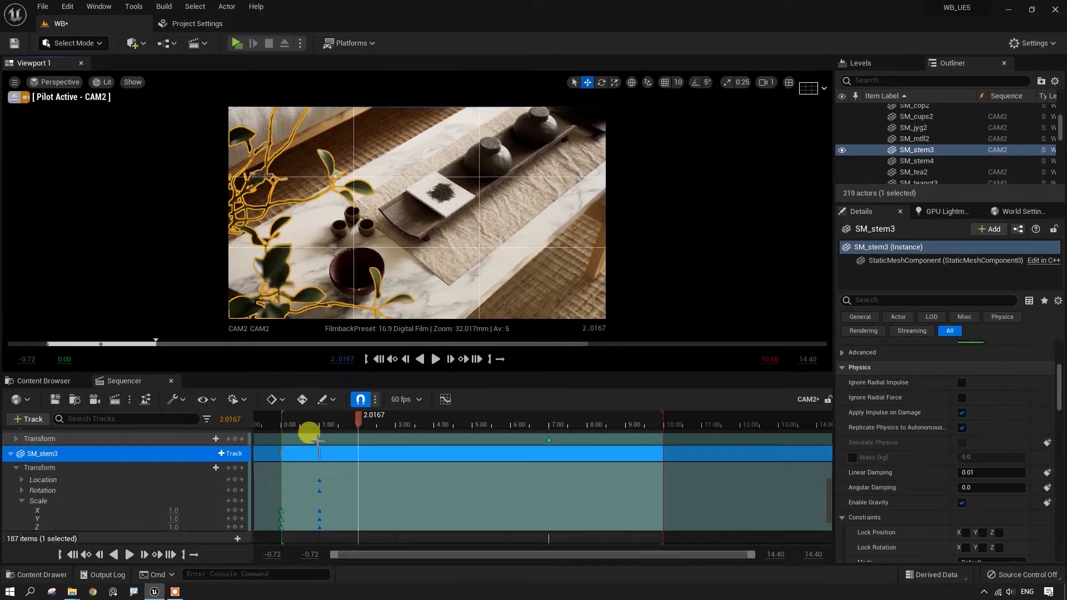
left_click_drag(359, 418, 340, 419)
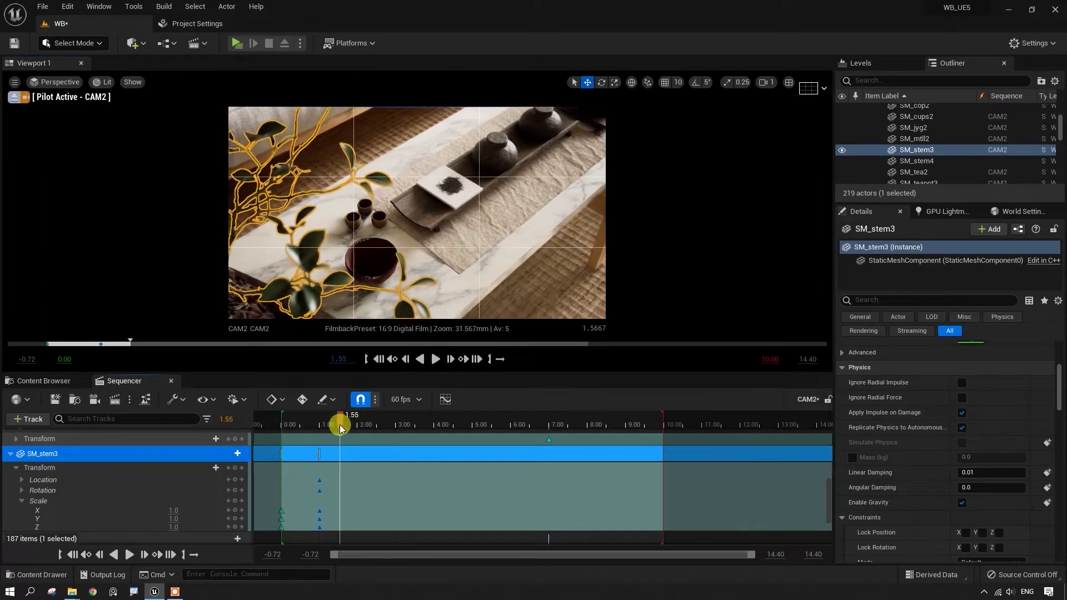
left_click(380, 359)
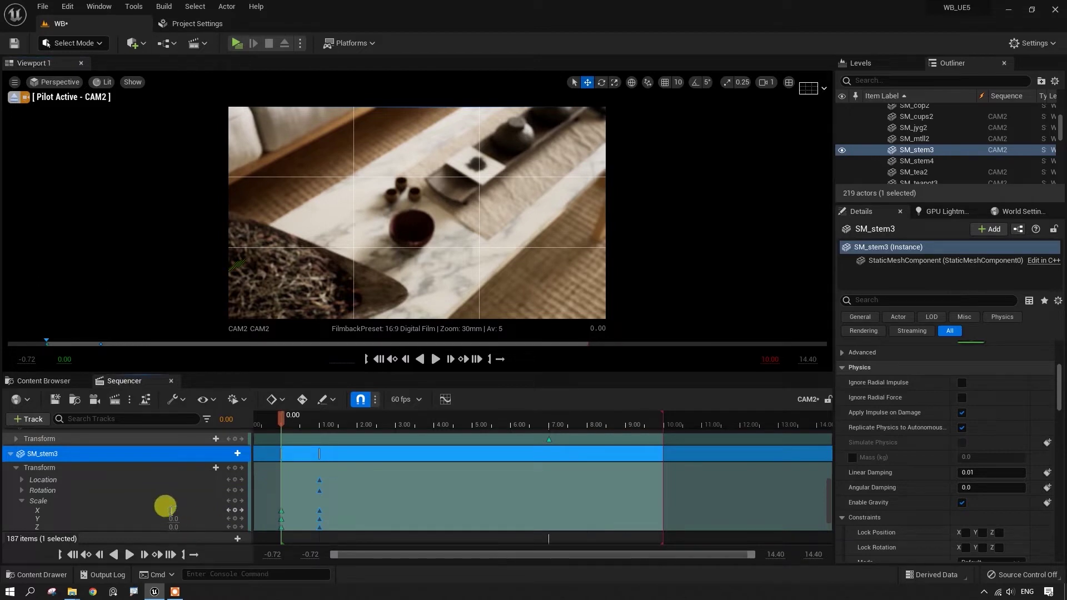
type("0.5")
key("Tab")
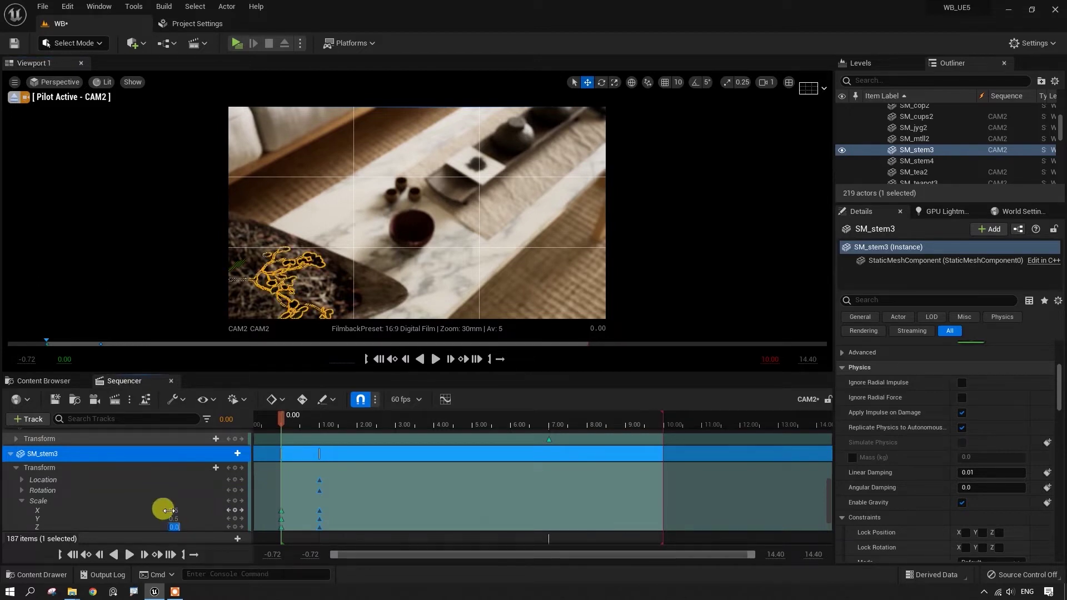
type("0.5")
key("Return")
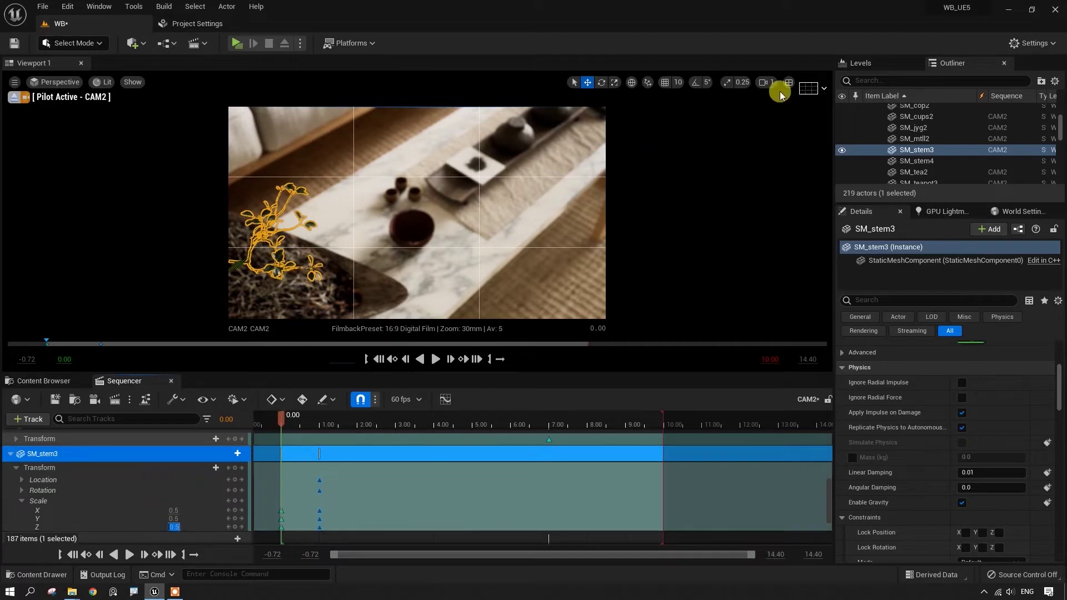
- Shift the stem left across the table in a perspective view and play back to check it
left_click(780, 93)
left_click_drag(577, 225, 534, 265)
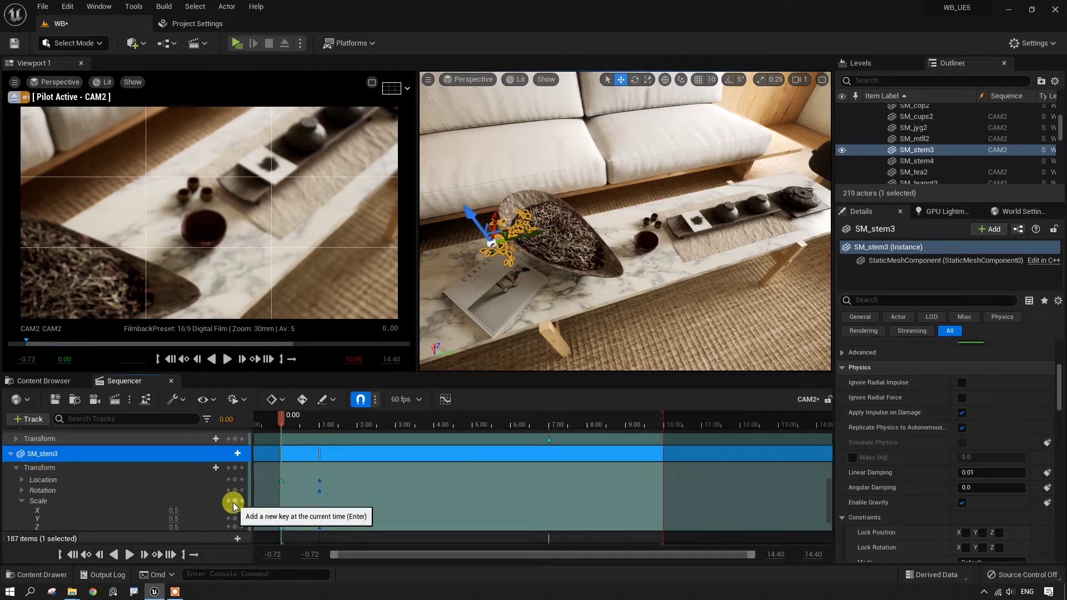
left_click(229, 359)
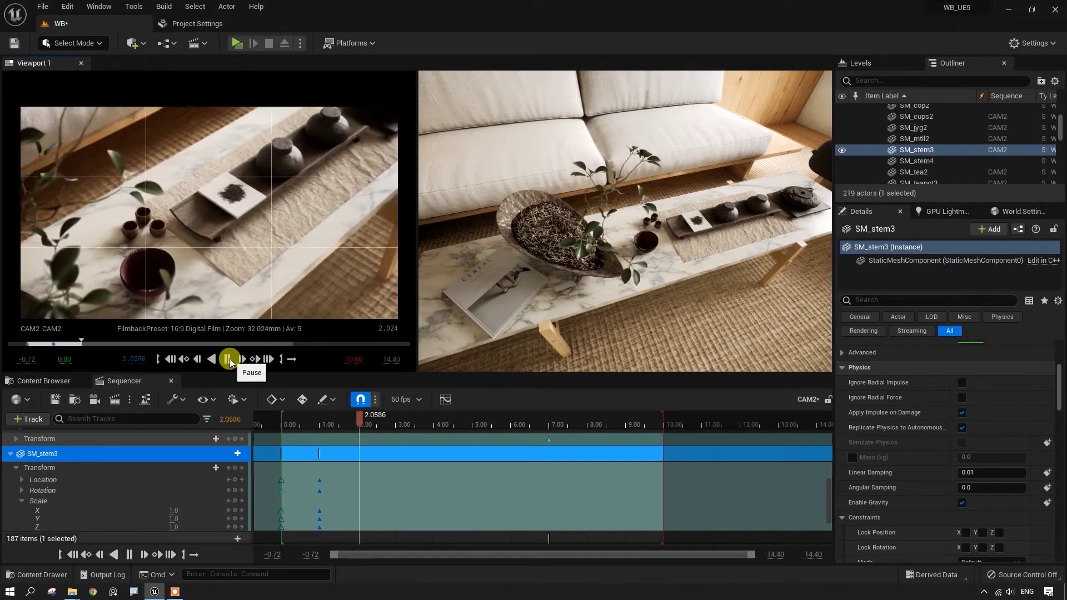
left_click(229, 359)
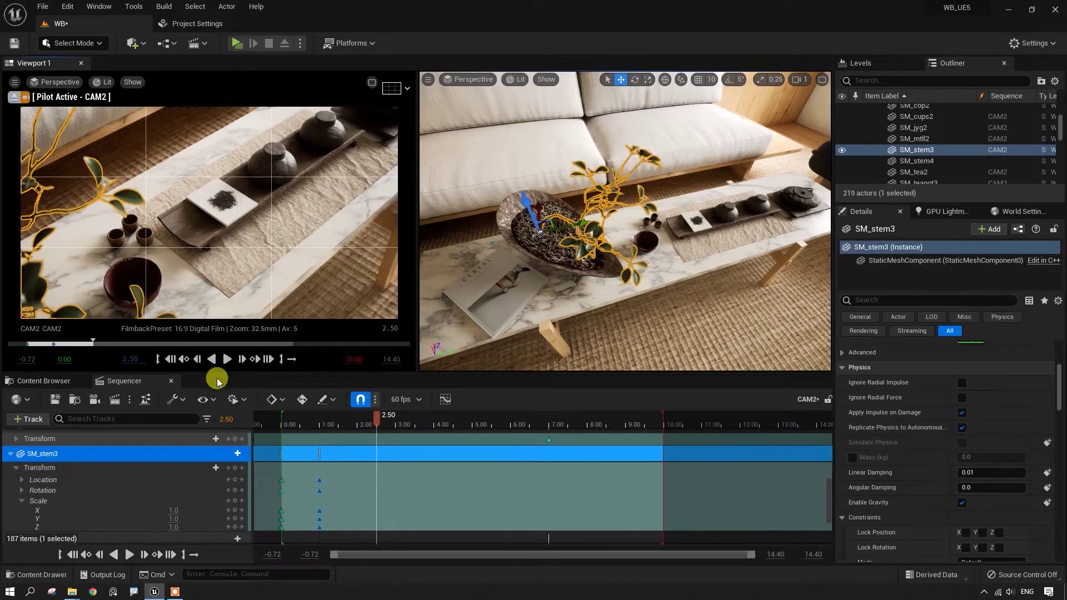
mouse_move(379, 416)
left_mouse_down()
mouse_move(293, 434)
mouse_move(302, 446)
mouse_move(313, 423)
left_mouse_up()
left_click(171, 360)
left_click(167, 505)
left_click(172, 360)
left_click(172, 507)
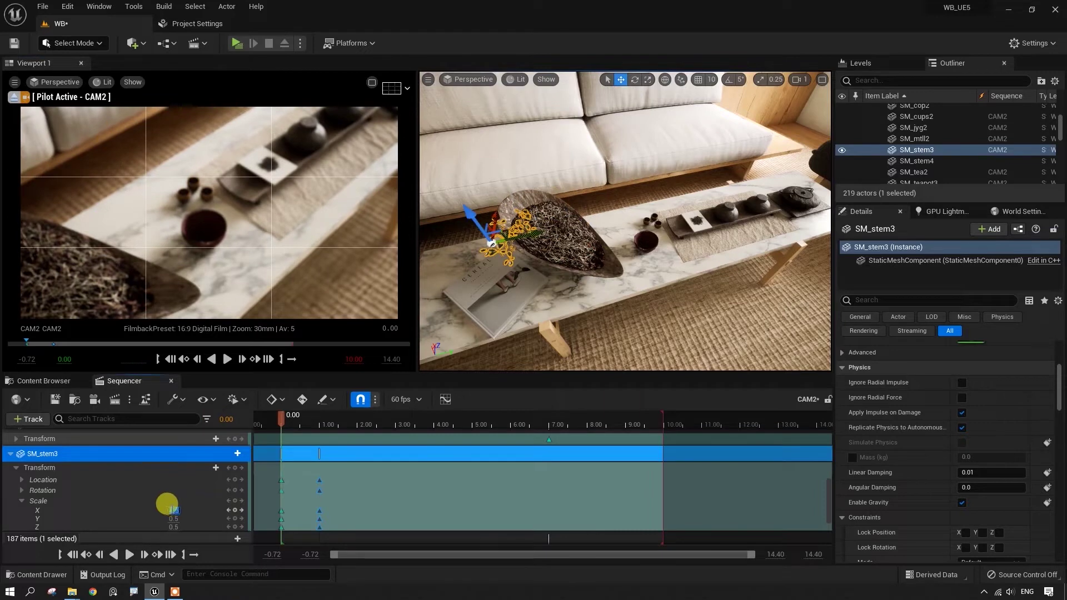
- Reset the stem's starting X, Y and Z scale at 0.00 to 1.0
key("Tab")
type("1")
key("Tab")
type("1")
key("Return")
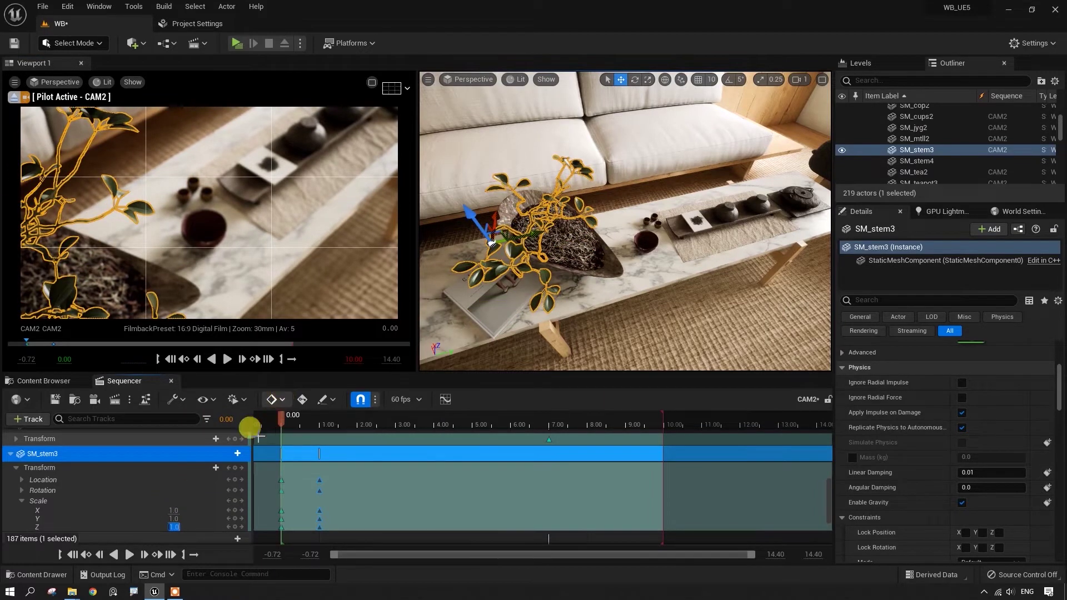
- Scrub and play the maximized CAM2 view to preview the stem animation
left_click_drag(282, 421, 328, 424)
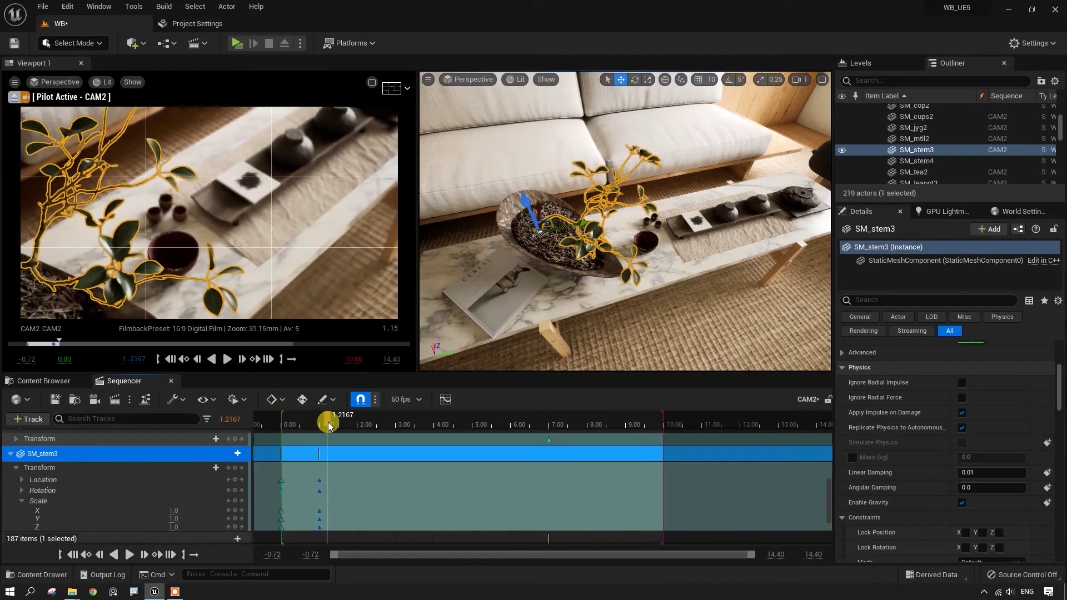
left_click_drag(323, 423, 279, 439)
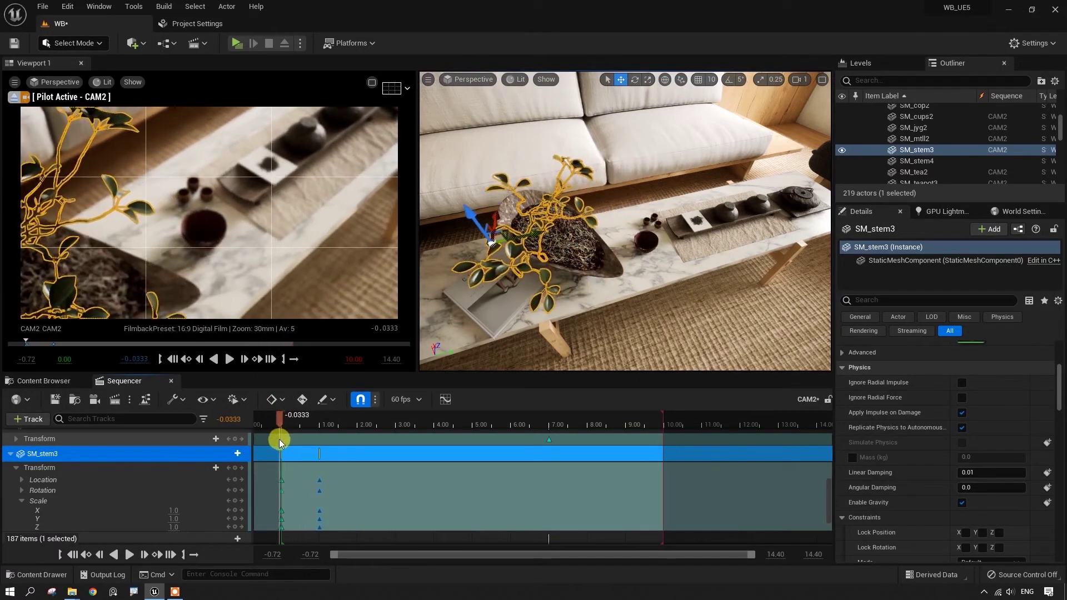
left_click(374, 85)
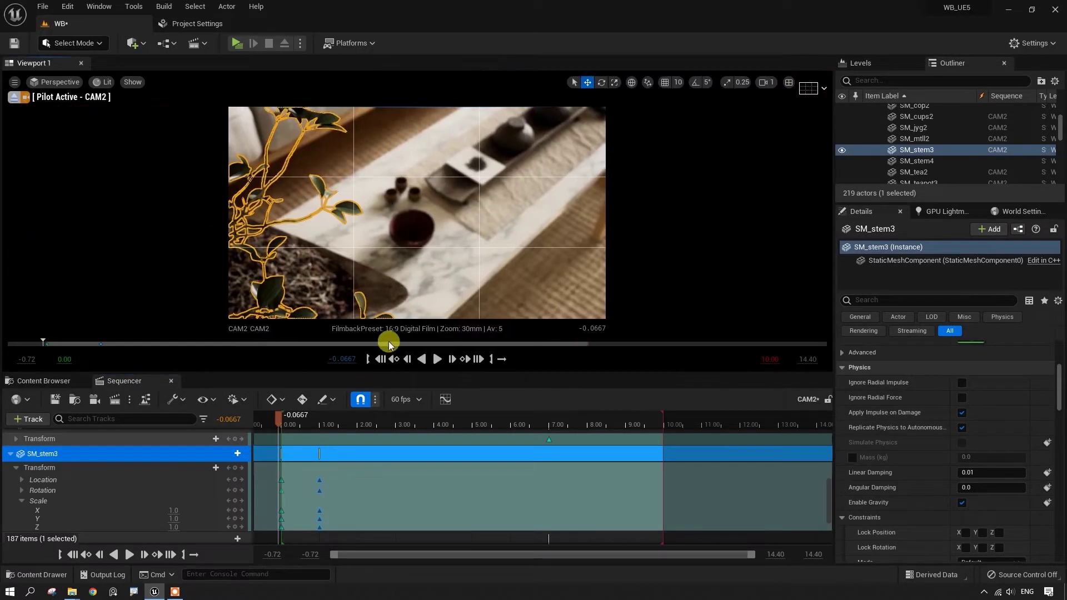
left_click(437, 360)
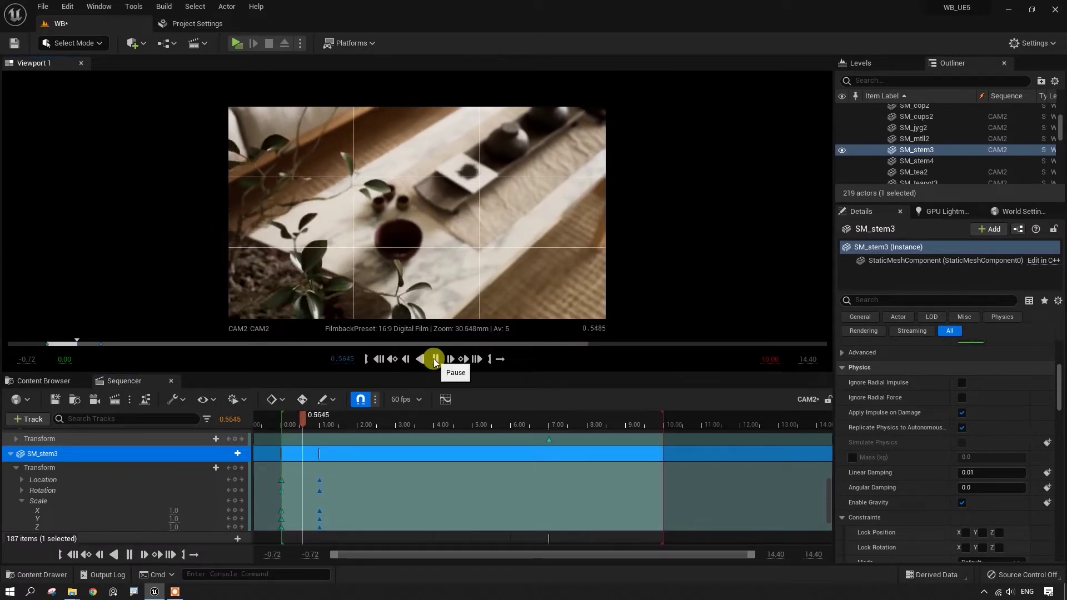
left_click(435, 360)
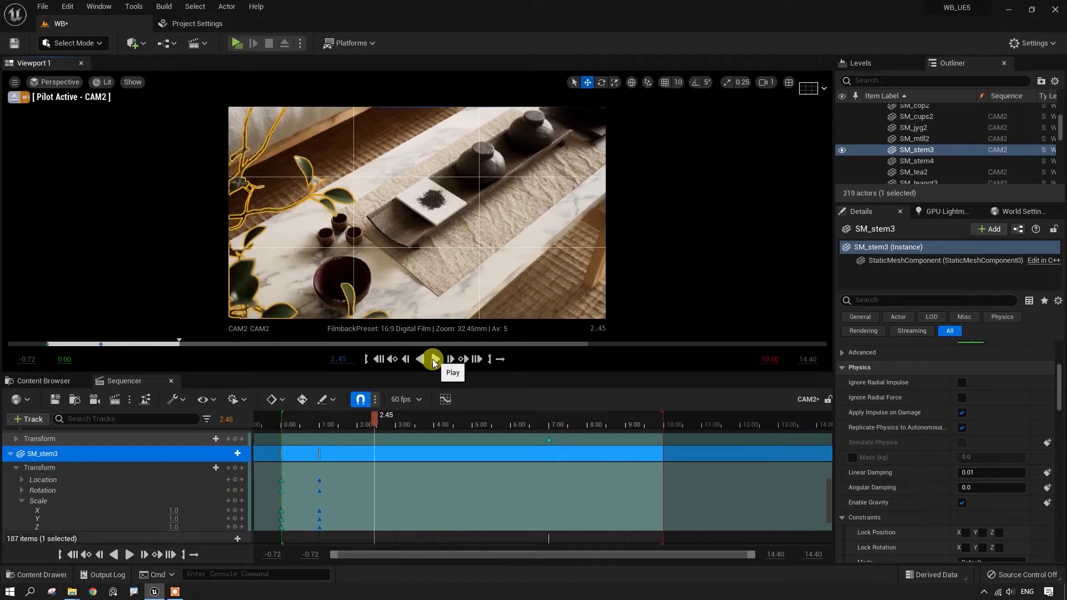
- Undo and redo recent edits to restore the stem's scale keys and position
key("ctrl+z")
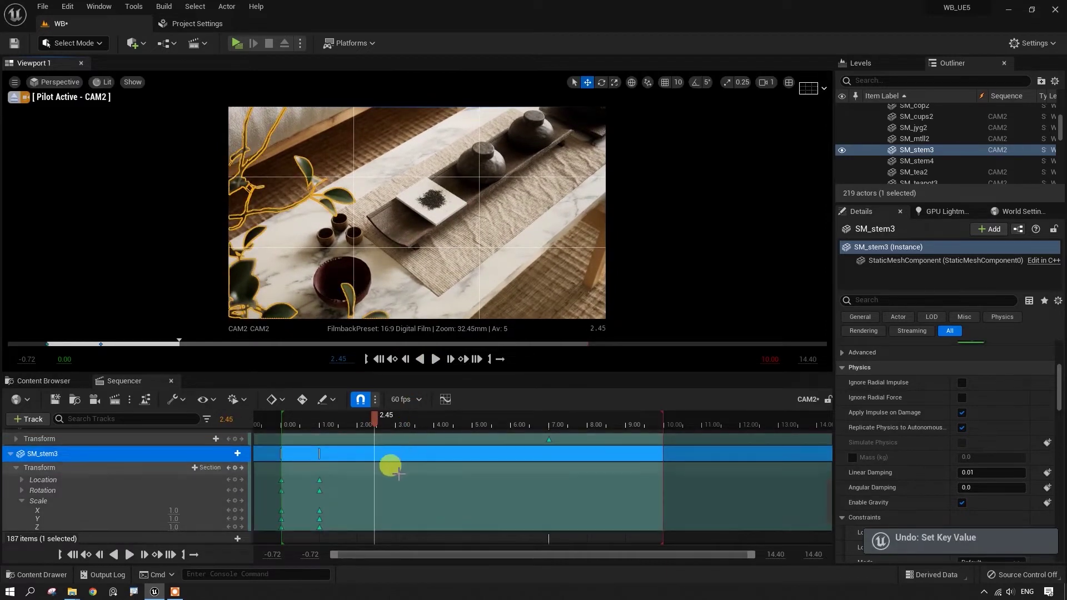
key("ctrl+z")
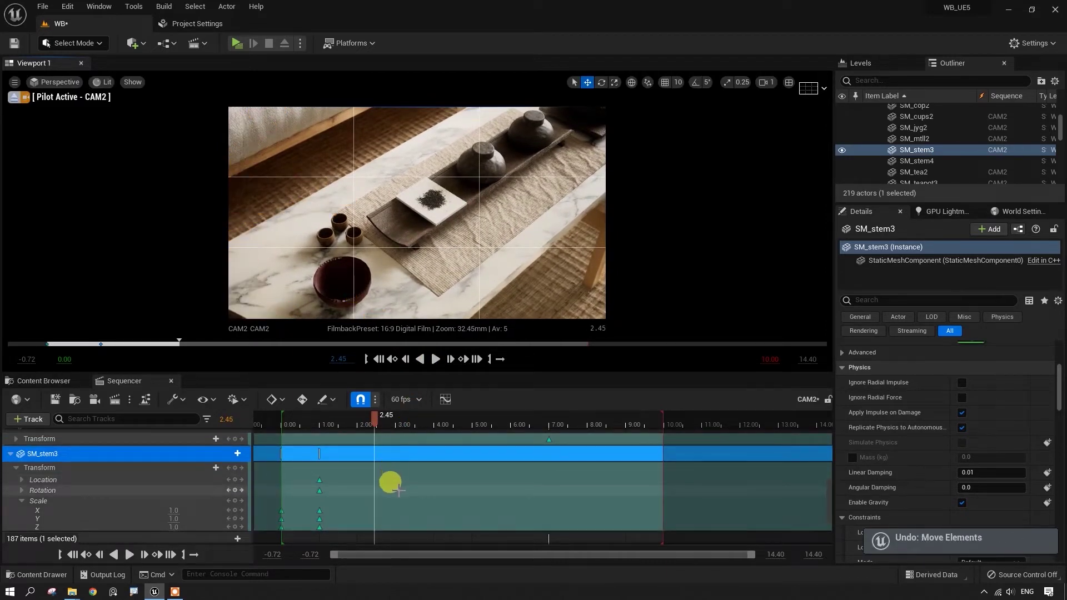
key("ctrl+z")
key("Up")
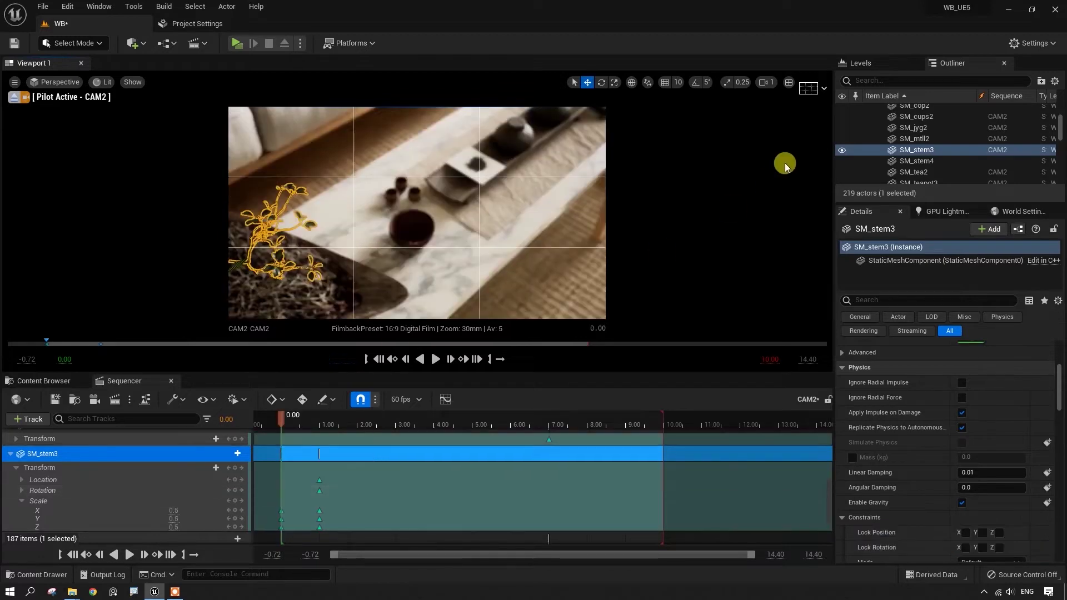
left_click(789, 82)
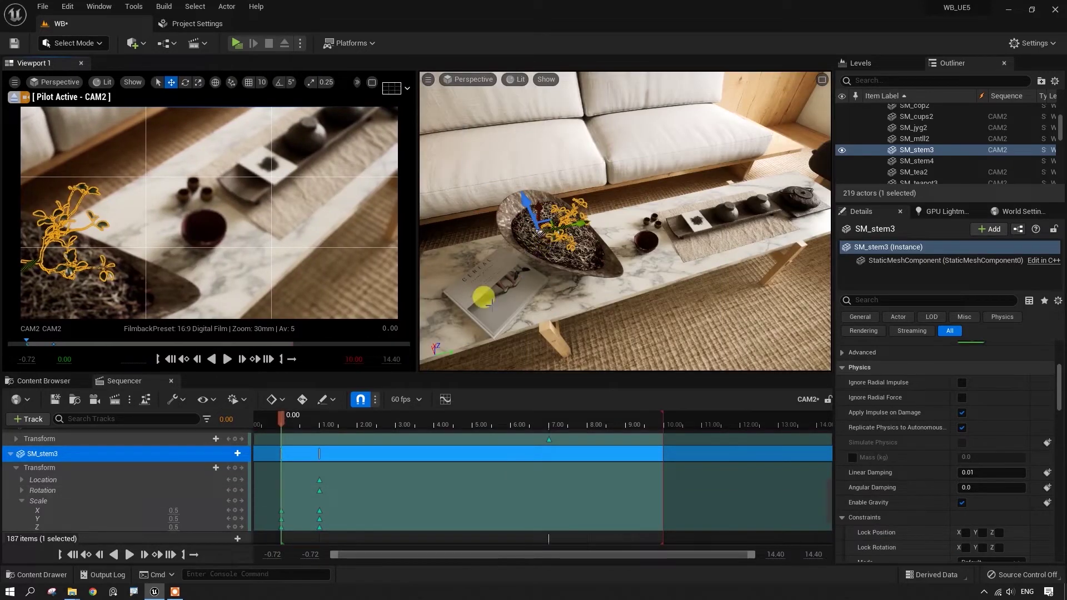
key("ctrl+y")
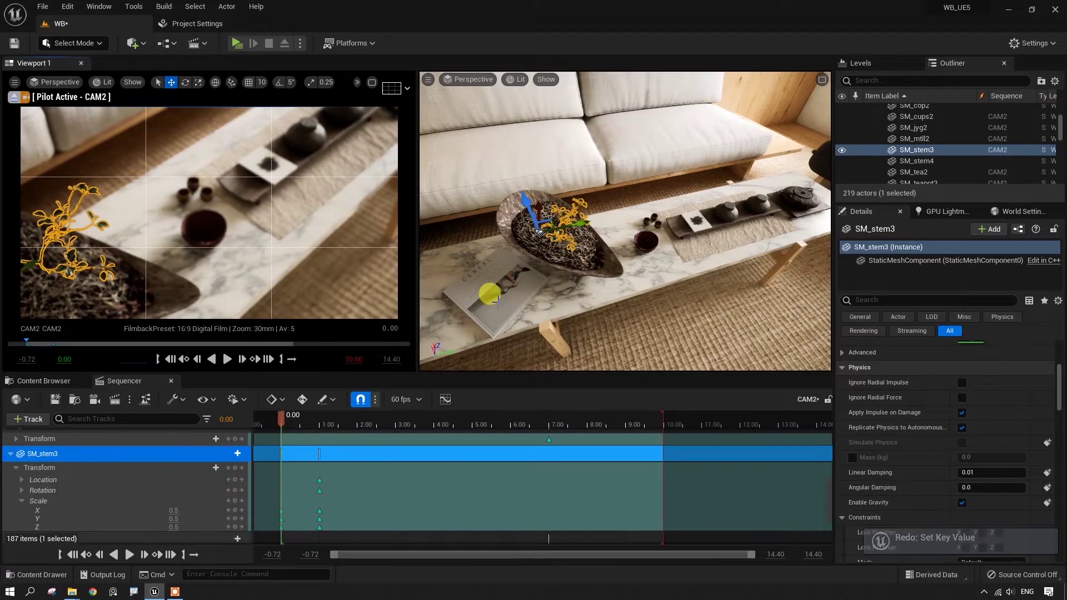
key("ctrl+y")
left_click_drag(282, 416, 276, 441)
key("ctrl+z")
key("ctrl+z")
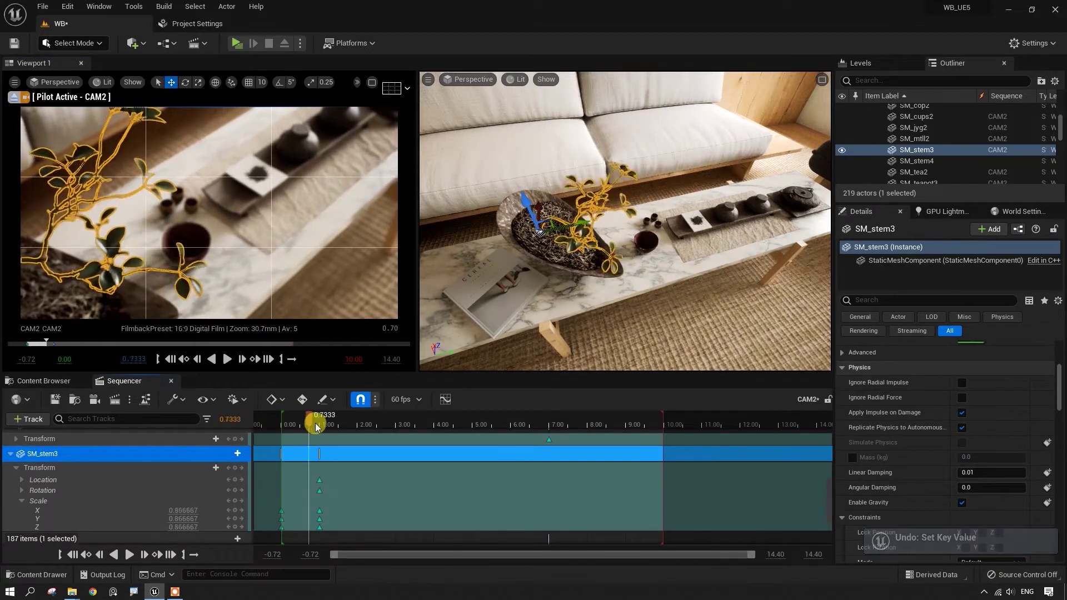
- At 0.00, lower the plant stem into the bowl and key its Location and Rotation
left_click(170, 359)
left_click(564, 232)
mouse_move(526, 216)
left_mouse_down()
mouse_move(522, 232)
mouse_move(552, 247)
left_mouse_up()
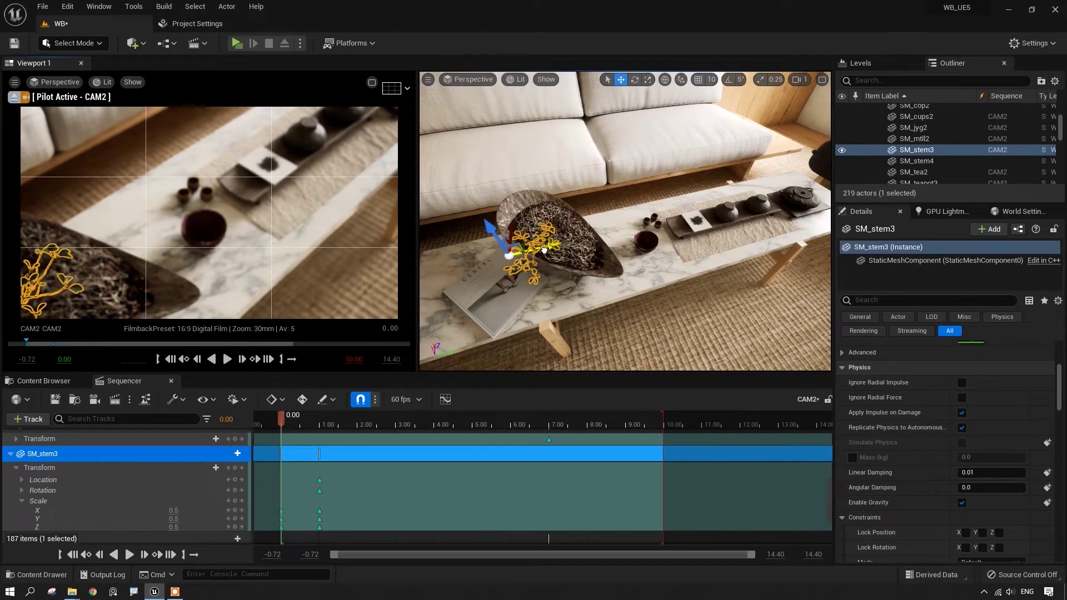
left_click(202, 469)
left_click(234, 471)
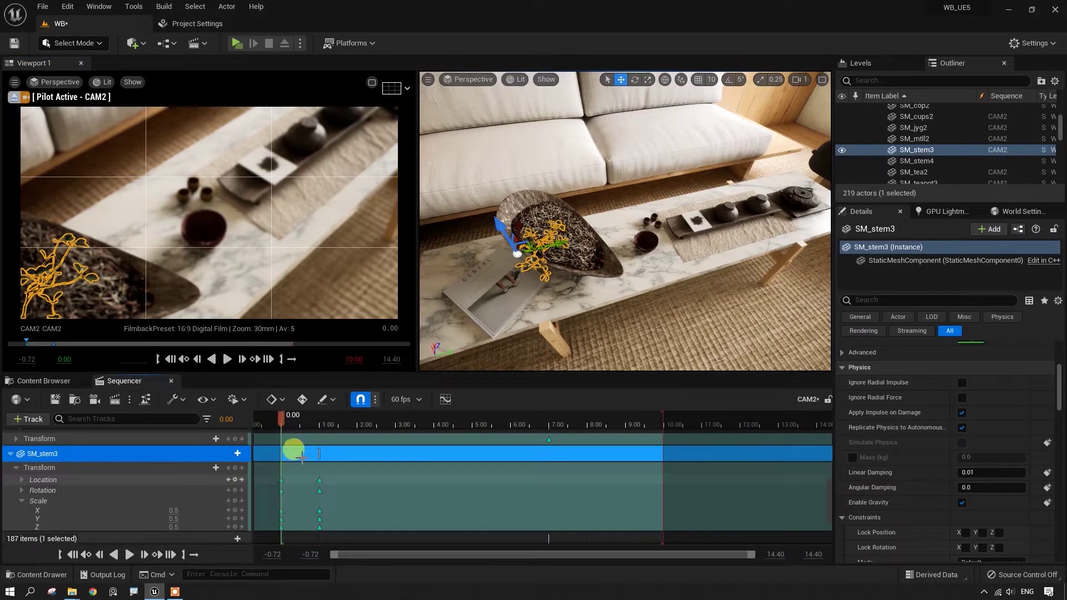
- Play back the stem animation in both views and check it at 0.80
left_click(227, 360)
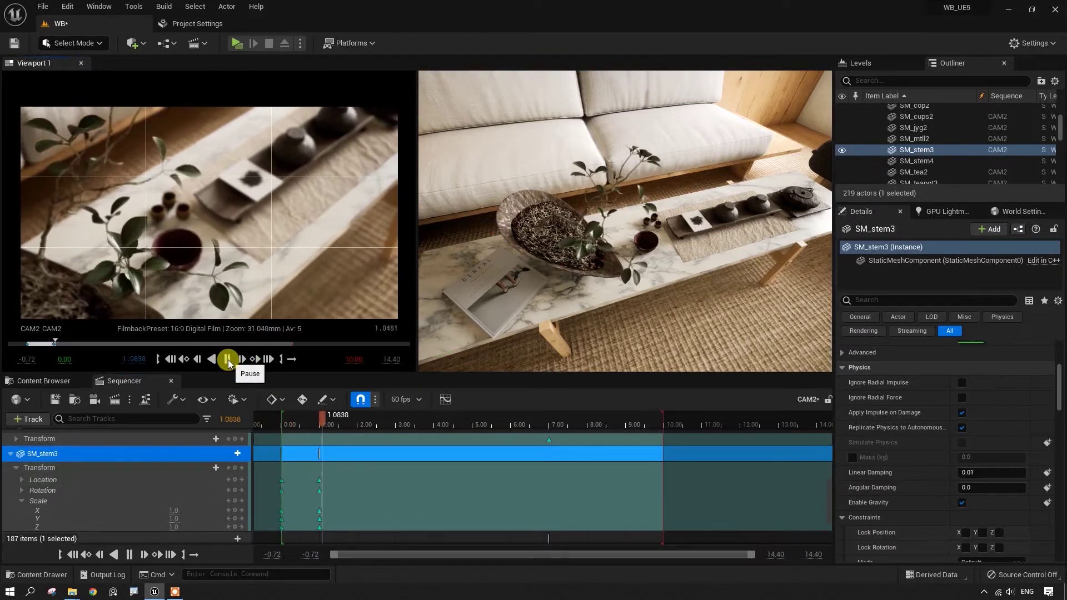
left_click(228, 362)
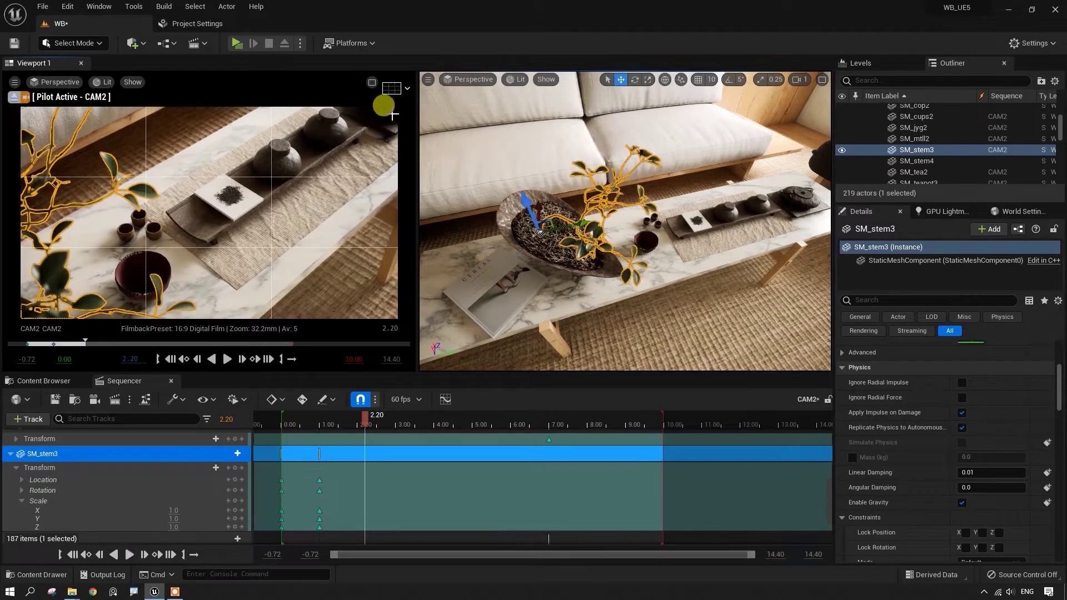
left_click(372, 82)
left_click(379, 359)
left_click(436, 359)
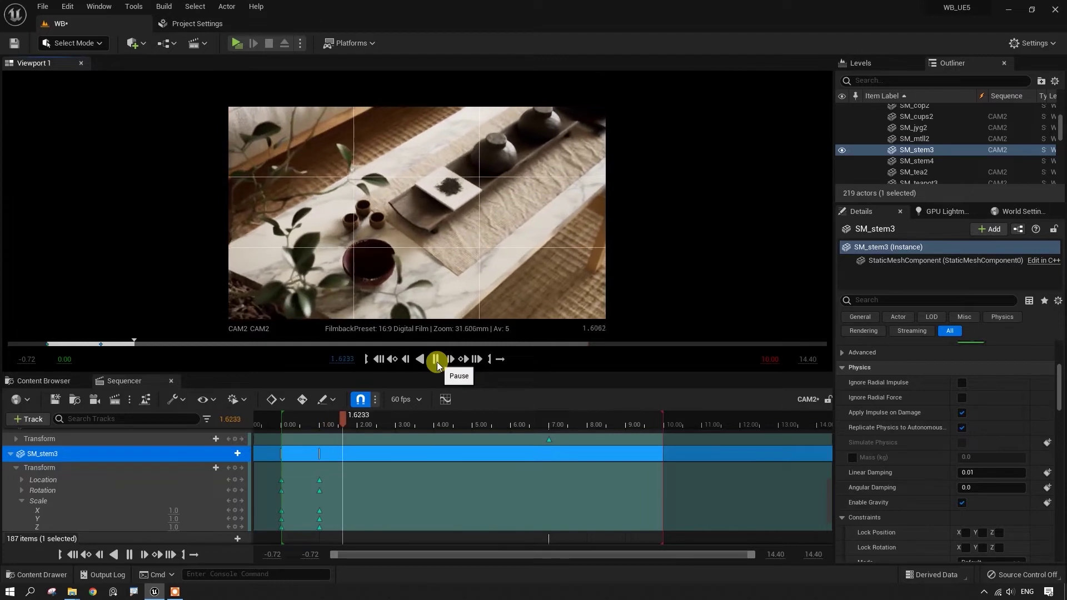
left_click(437, 363)
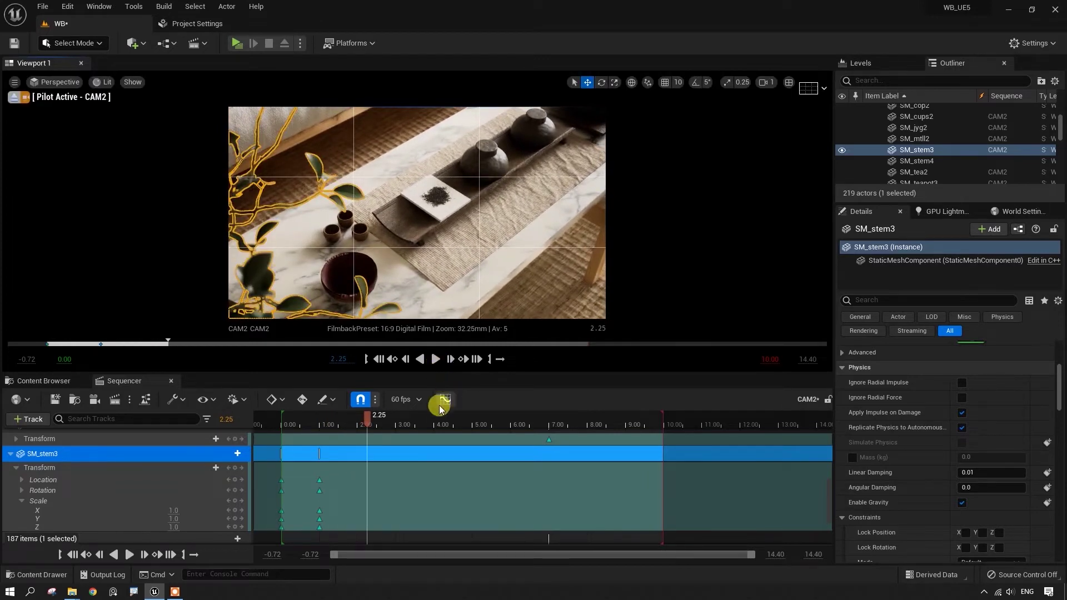
left_click_drag(367, 424, 312, 425)
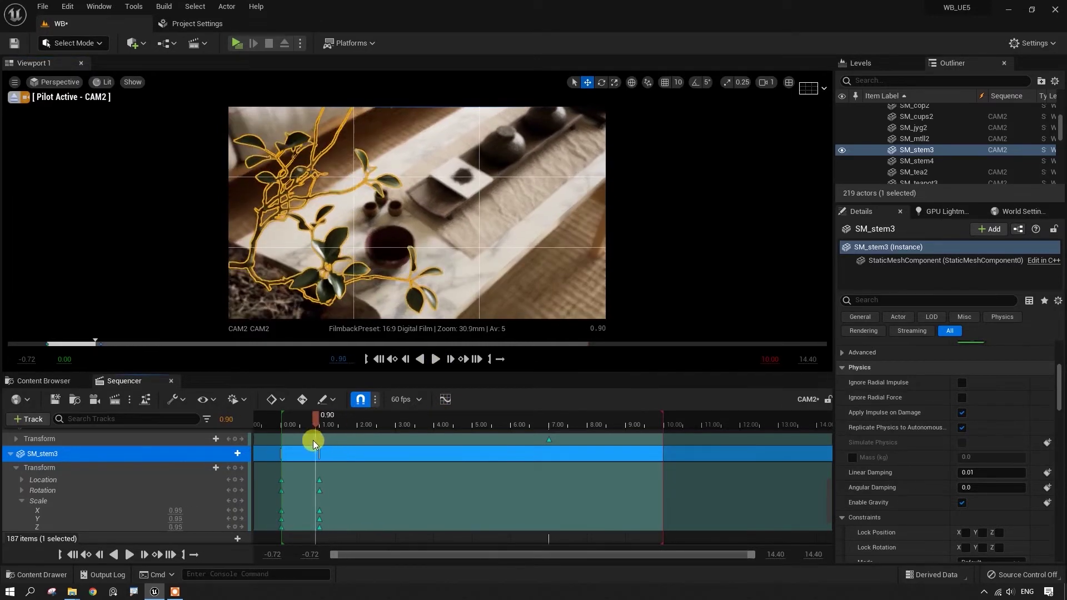
- Save the level via Save All and Save Selected
left_click(45, 381)
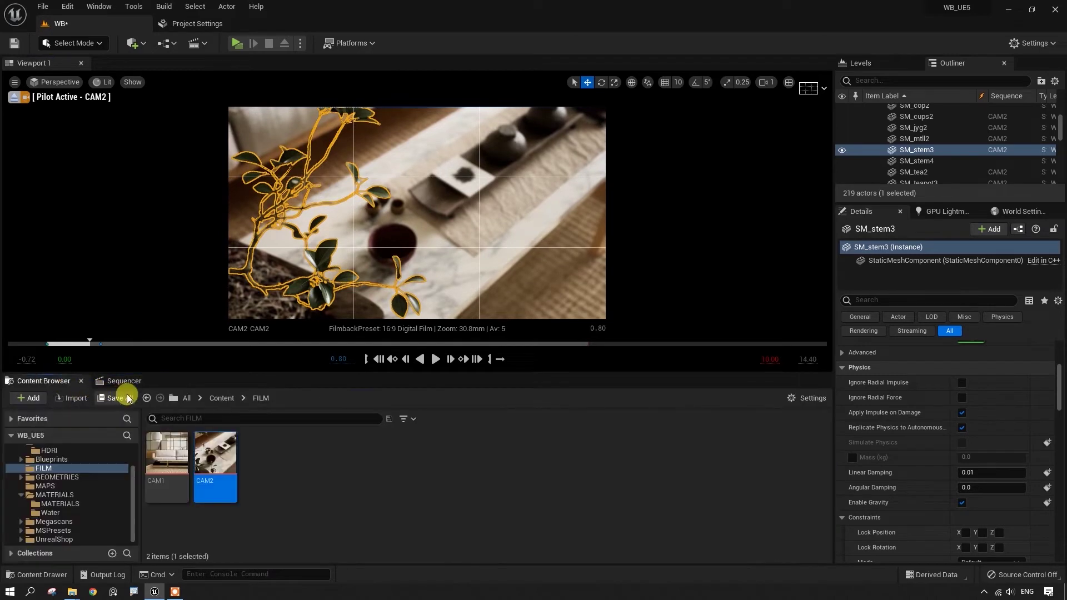
left_click(116, 400)
left_click(607, 427)
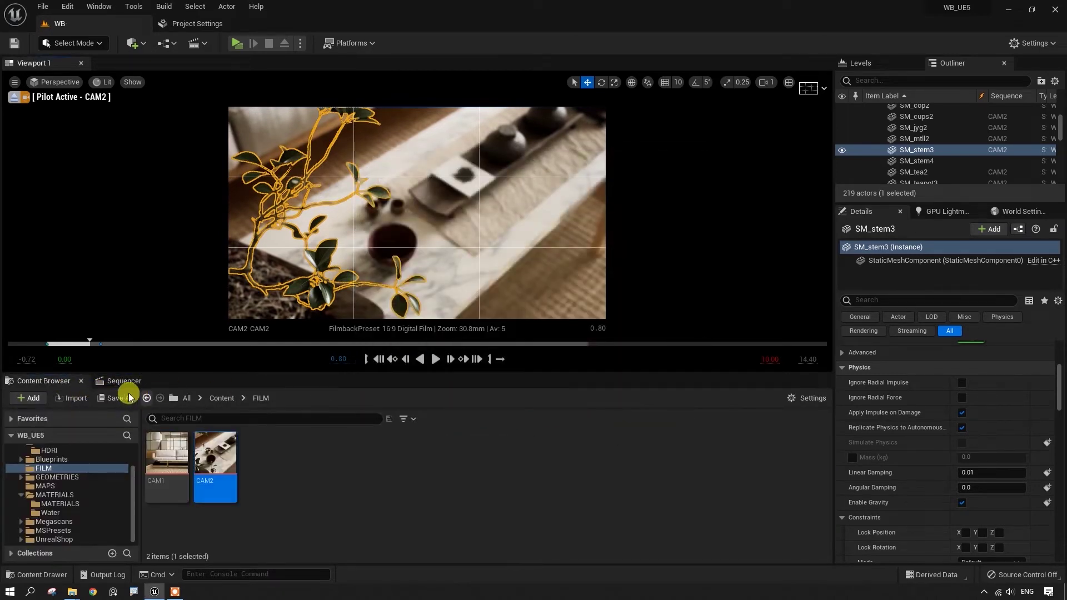
left_click(124, 382)
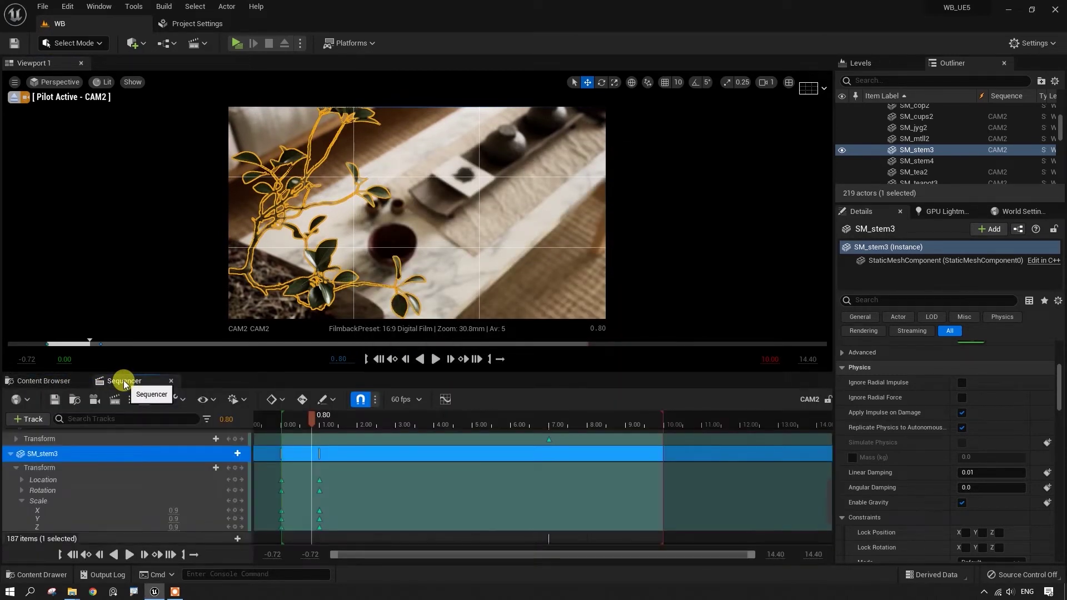
- Preview the shot around 1.37–1.50 seconds and select the ceramic bowl
left_click_drag(318, 423, 333, 423)
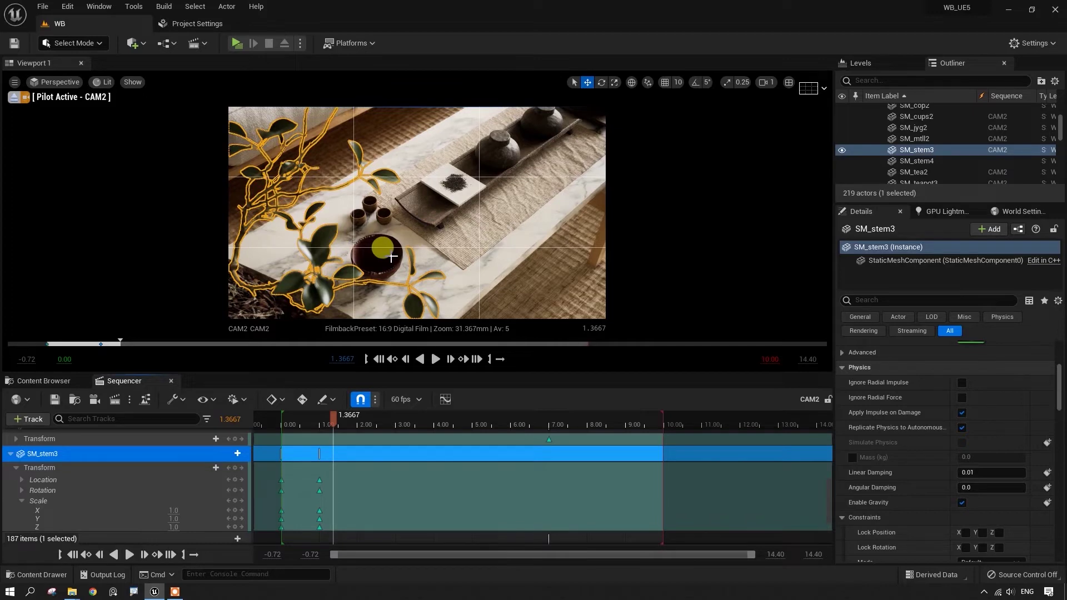
left_click_drag(334, 416, 305, 440)
left_click(372, 267)
- Move the ceramic bowl's Transform key from 7.00 to about 1.80 seconds
left_click_drag(535, 514, 568, 526)
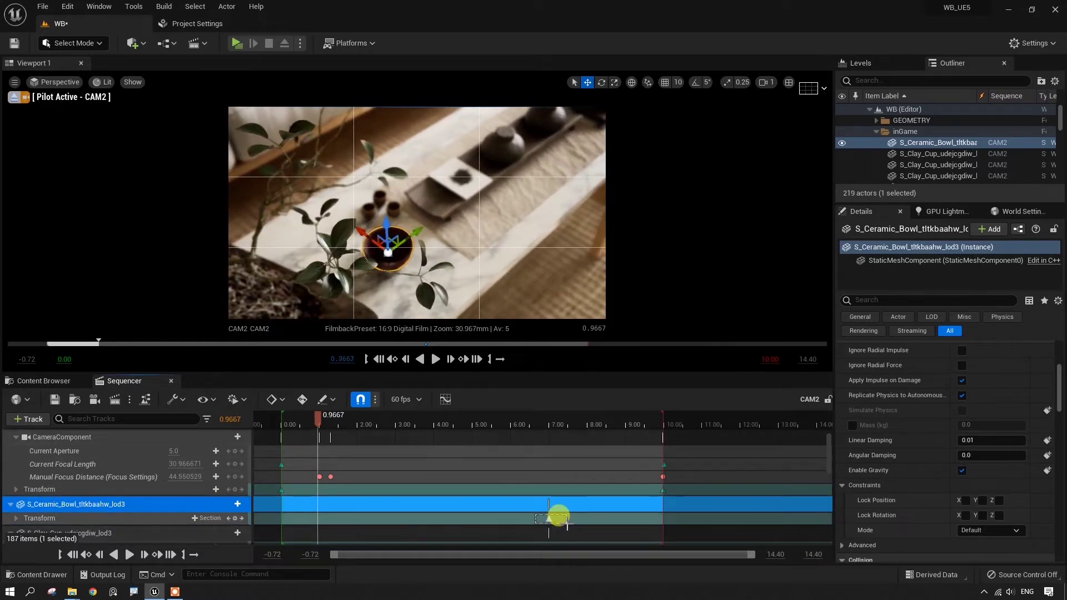
mouse_move(549, 518)
left_mouse_down()
mouse_move(341, 517)
mouse_move(357, 522)
left_mouse_up()
left_click(357, 424)
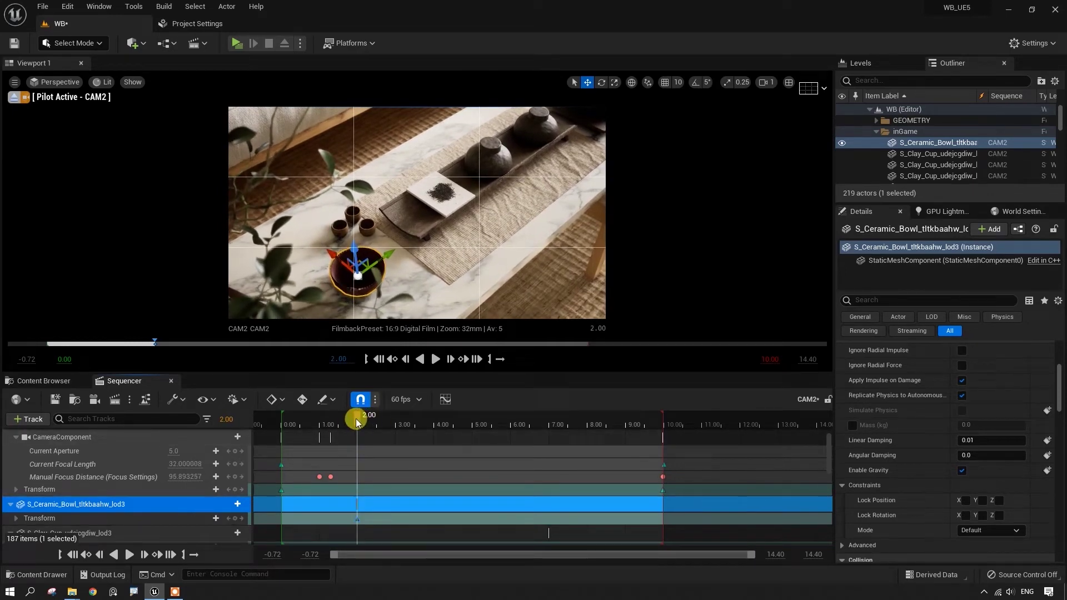
- Scrub to 1.35 seconds and expand the bowl's Transform and Scale channels
left_click(344, 426)
mouse_move(343, 426)
left_mouse_down()
mouse_move(303, 449)
mouse_move(324, 448)
left_mouse_up()
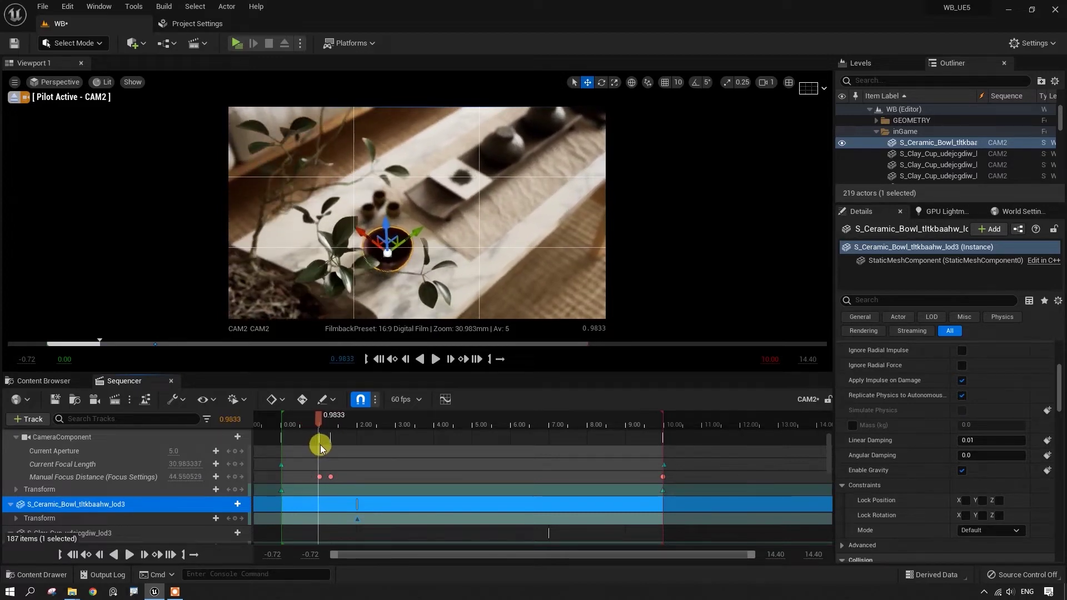
left_click_drag(324, 446, 332, 439)
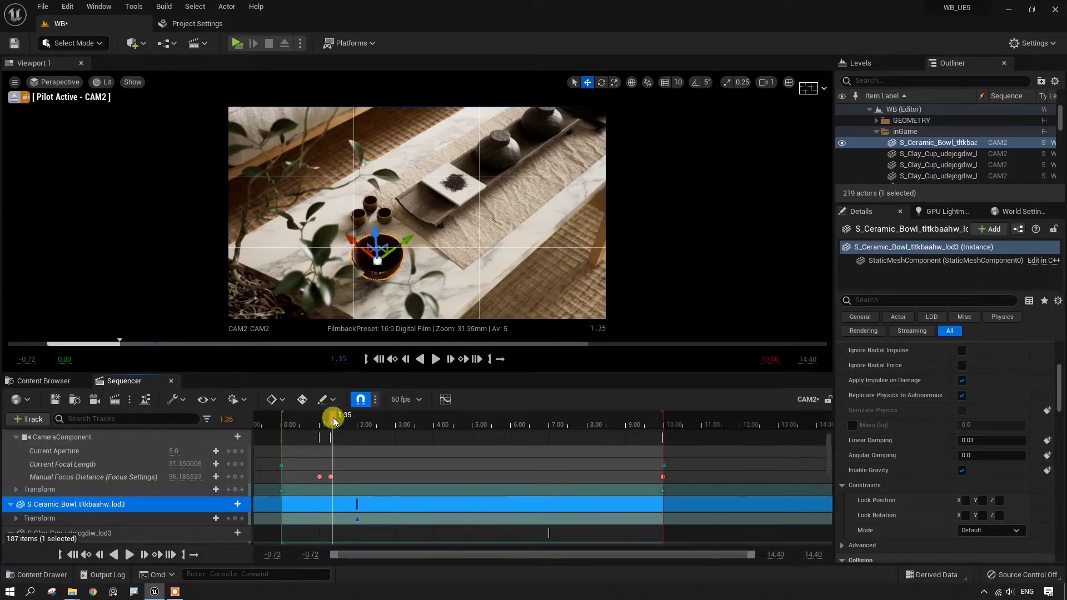
left_click(16, 518)
left_click(22, 498)
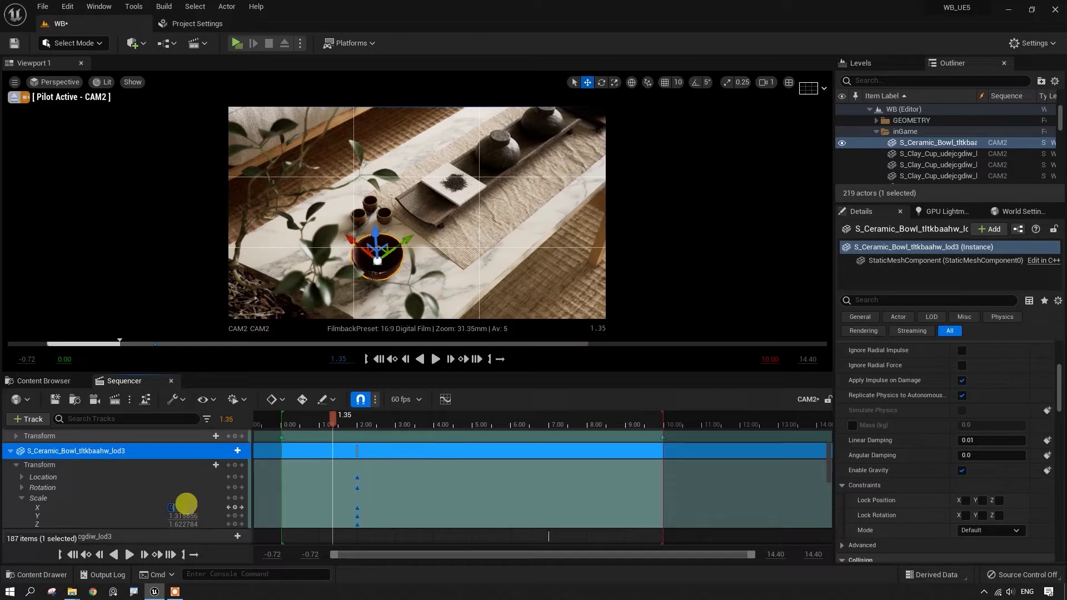
- Key the bowl's Scale X, Y, Z to 0 at 1.35 s and preview it growing
key("Tab")
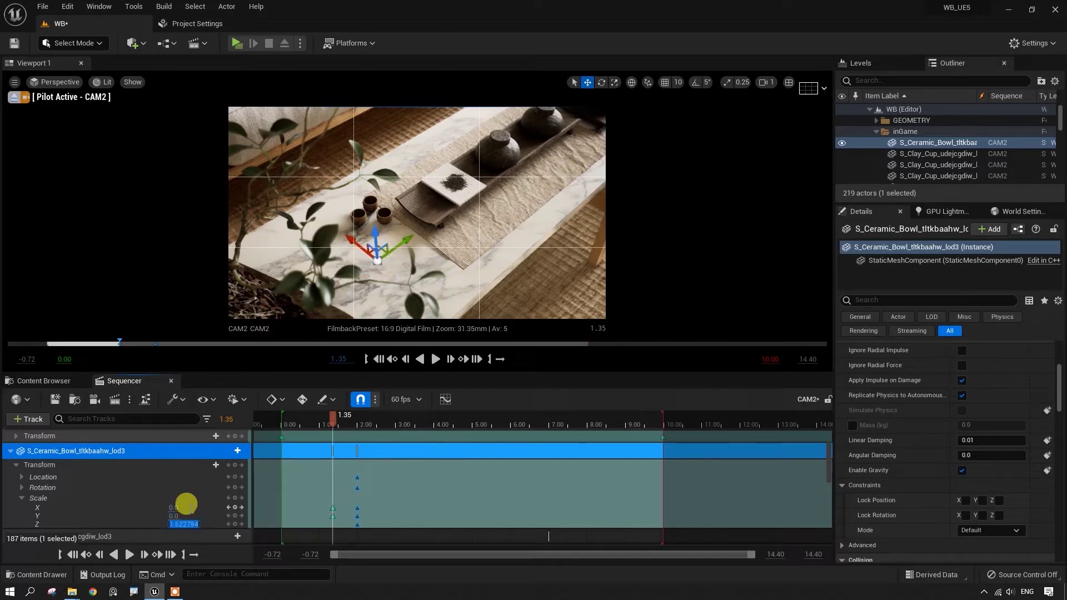
type("0")
left_click_drag(350, 423, 343, 424)
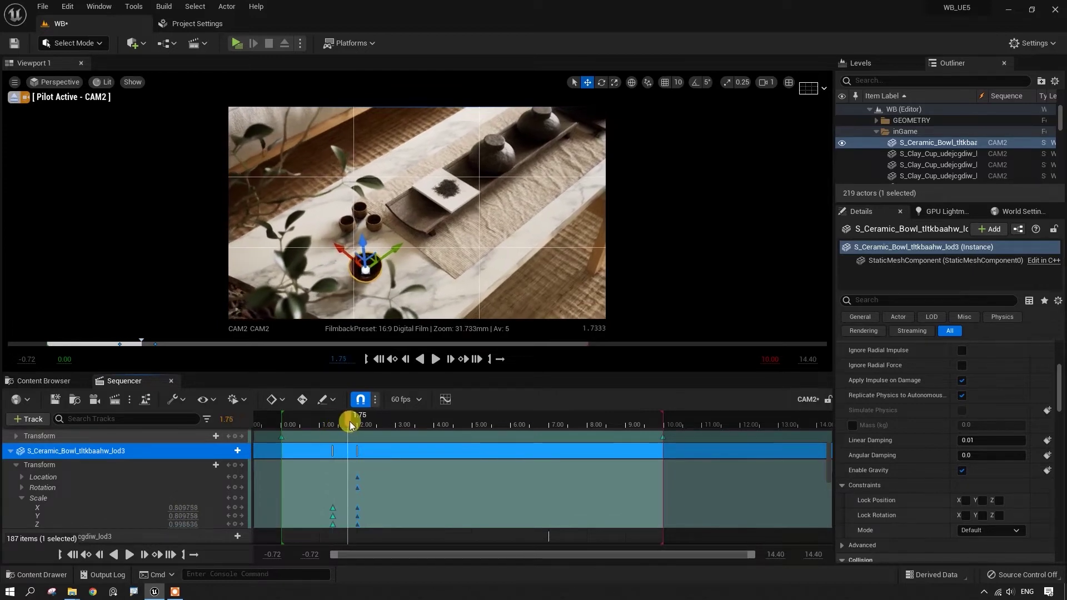
left_click_drag(342, 422, 312, 436)
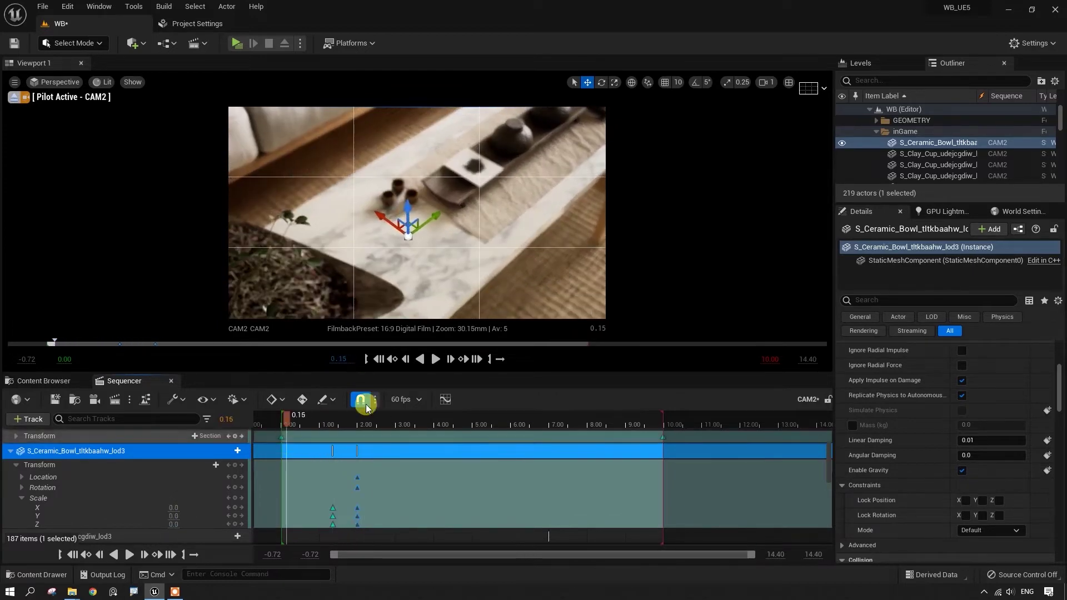
left_click(436, 360)
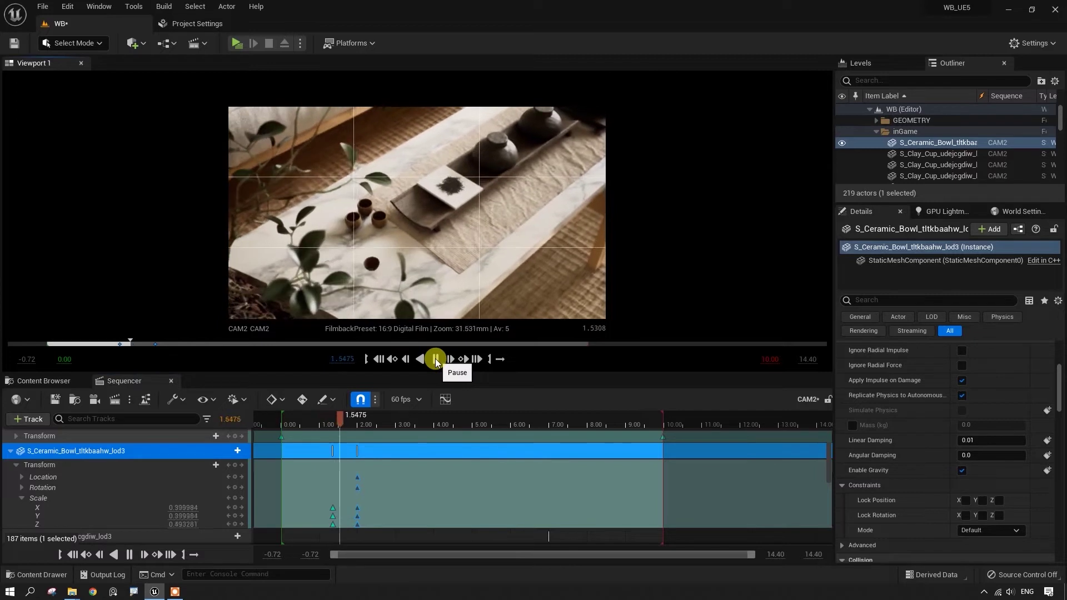
left_click(436, 360)
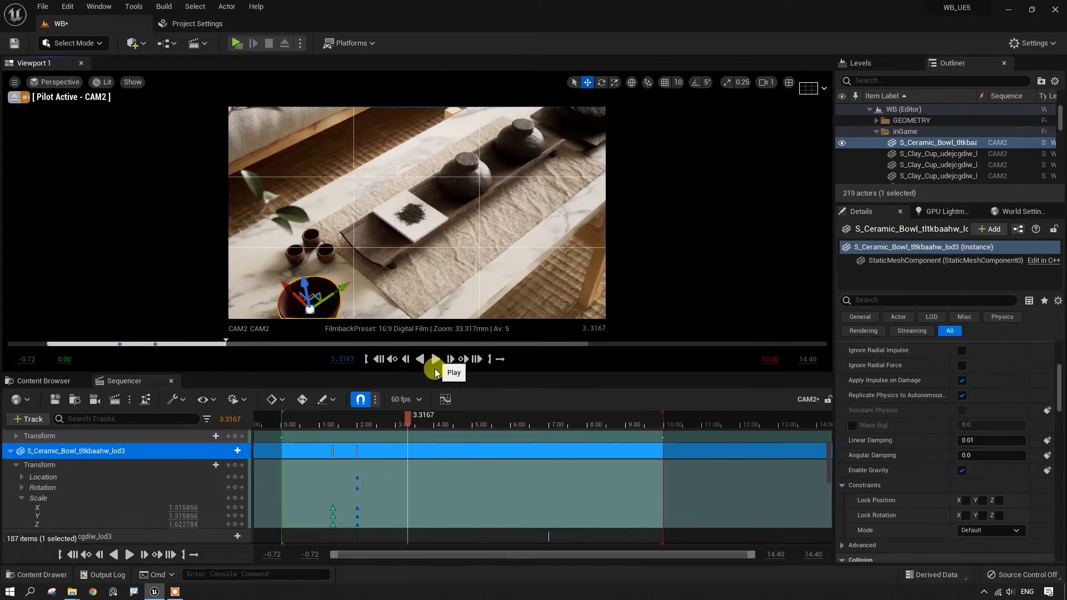
left_click_drag(408, 420, 334, 452)
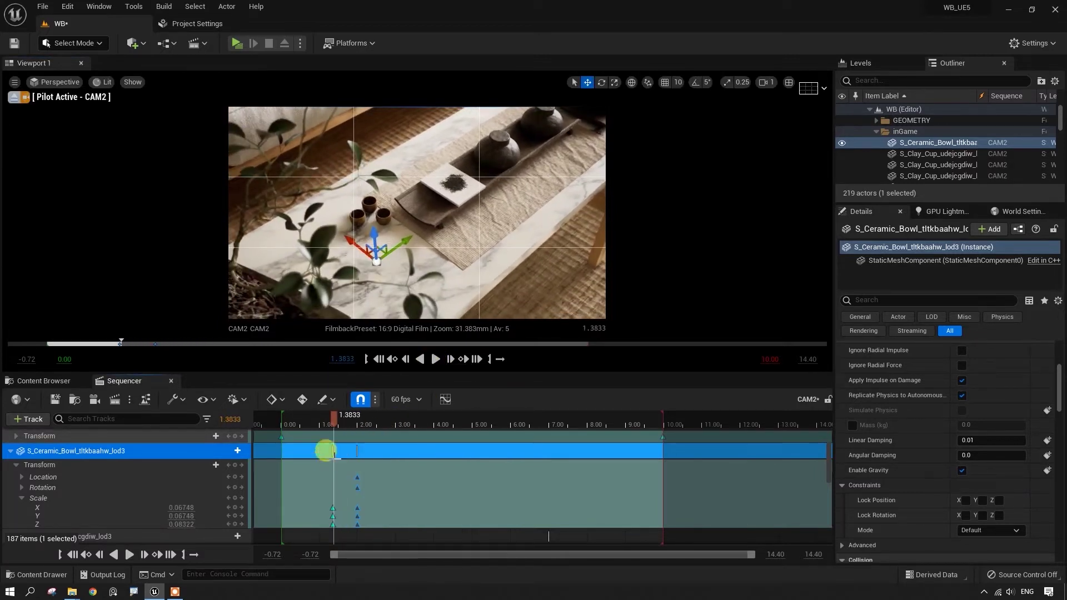
- Save the level via Save All > Save Selected, then select a clay cup
left_click(44, 380)
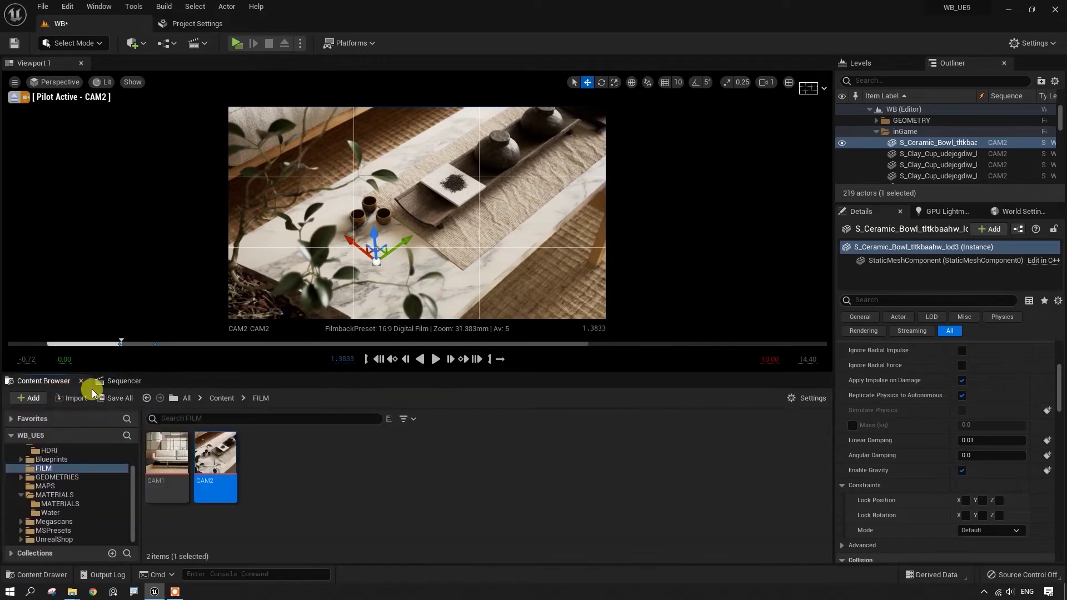
left_click(113, 398)
left_click(620, 422)
left_click(126, 382)
left_click_drag(331, 424, 383, 424)
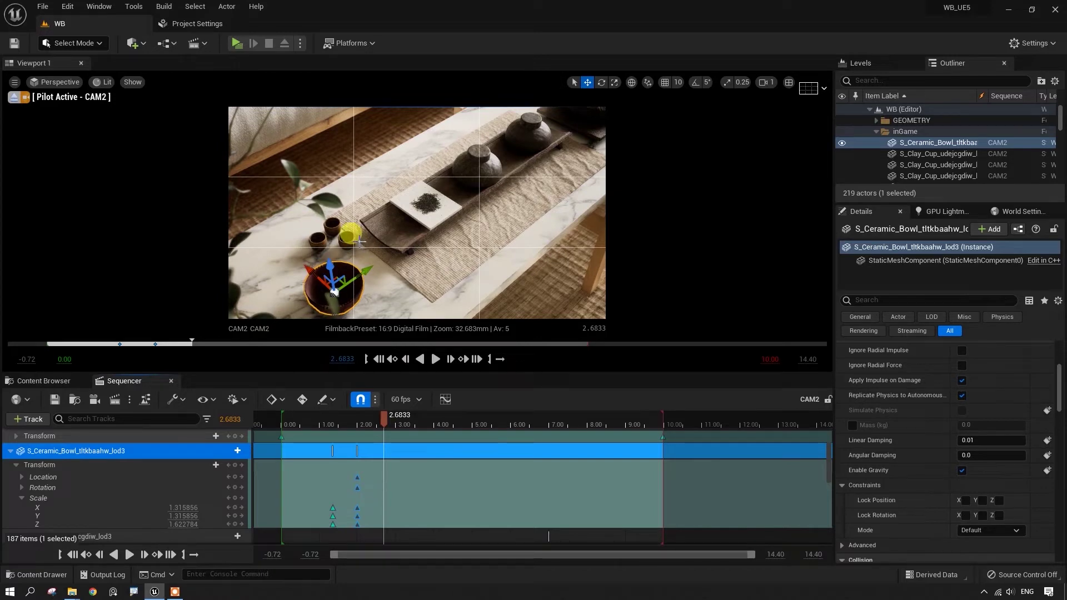
left_click(342, 238)
left_click_drag(388, 421, 367, 444)
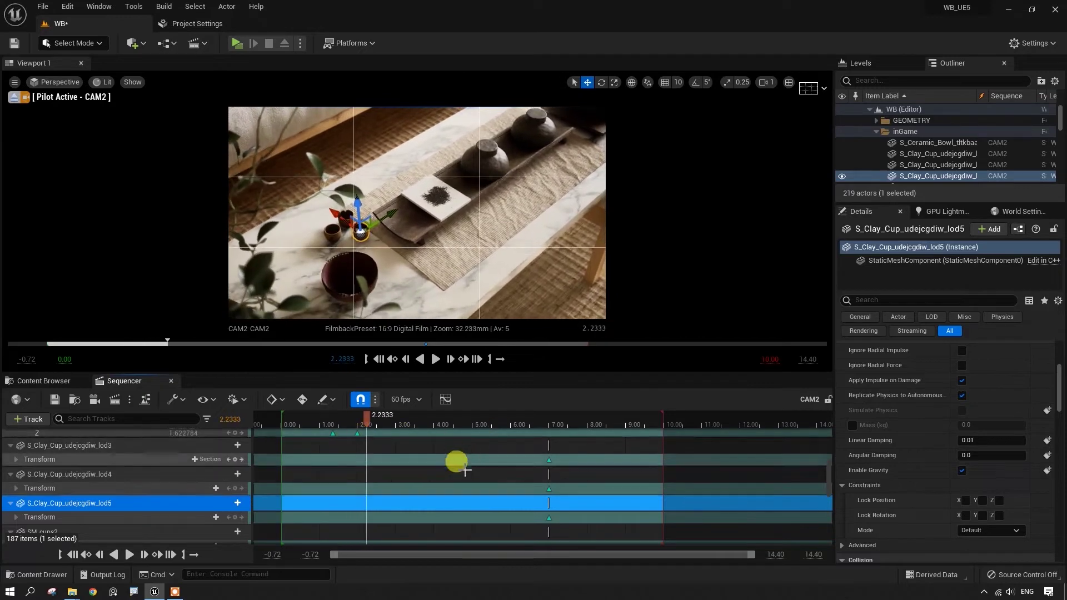
- Move the lod4 clay cup's Transform key from 7.00 to about 2.4 seconds
left_click(331, 234)
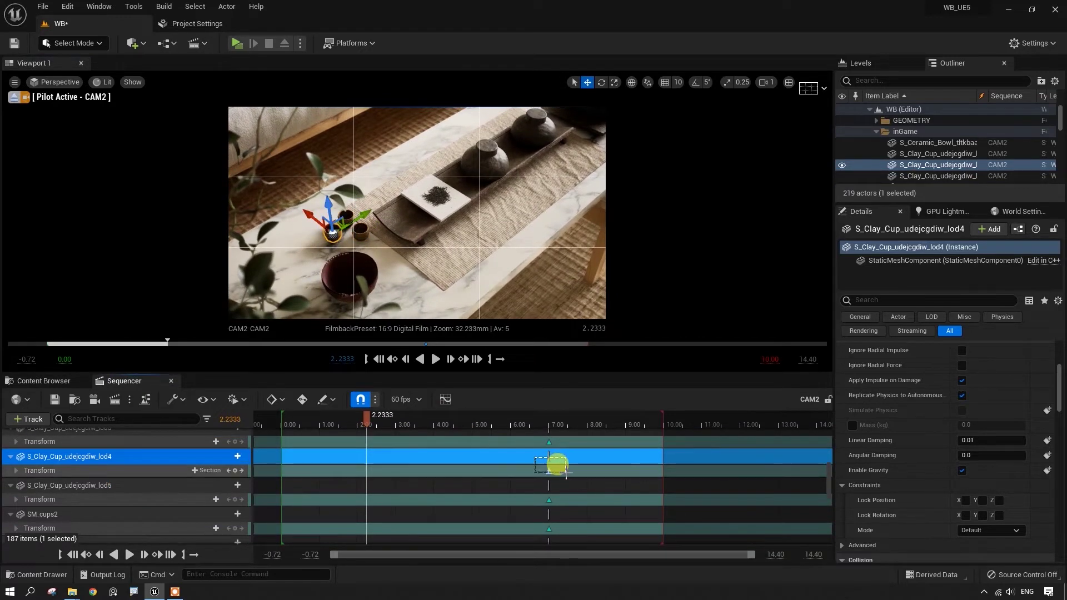
left_click_drag(548, 473, 326, 478)
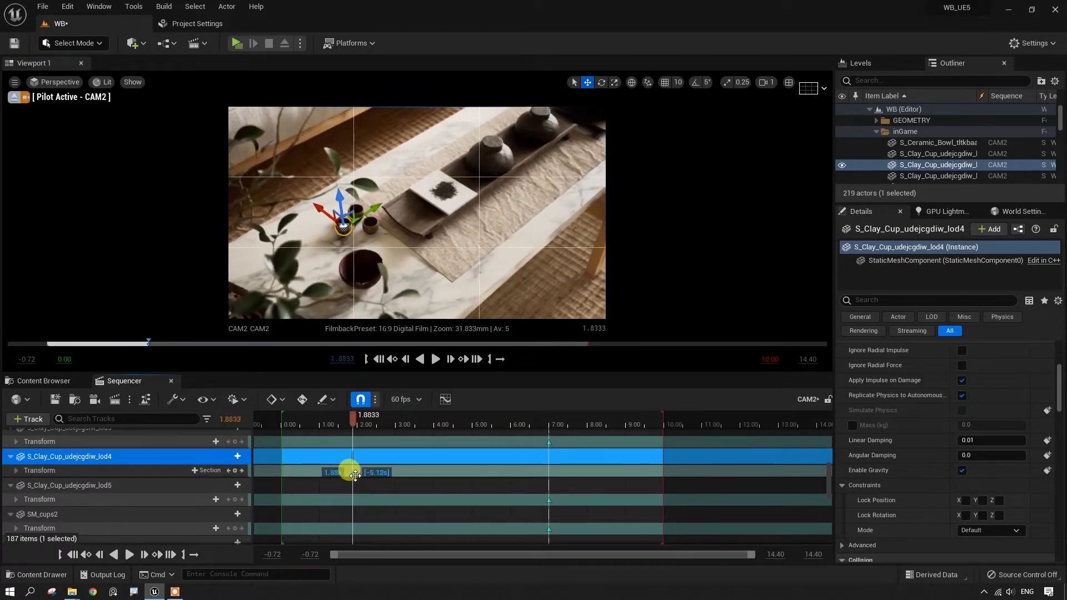
left_click_drag(325, 478, 367, 472)
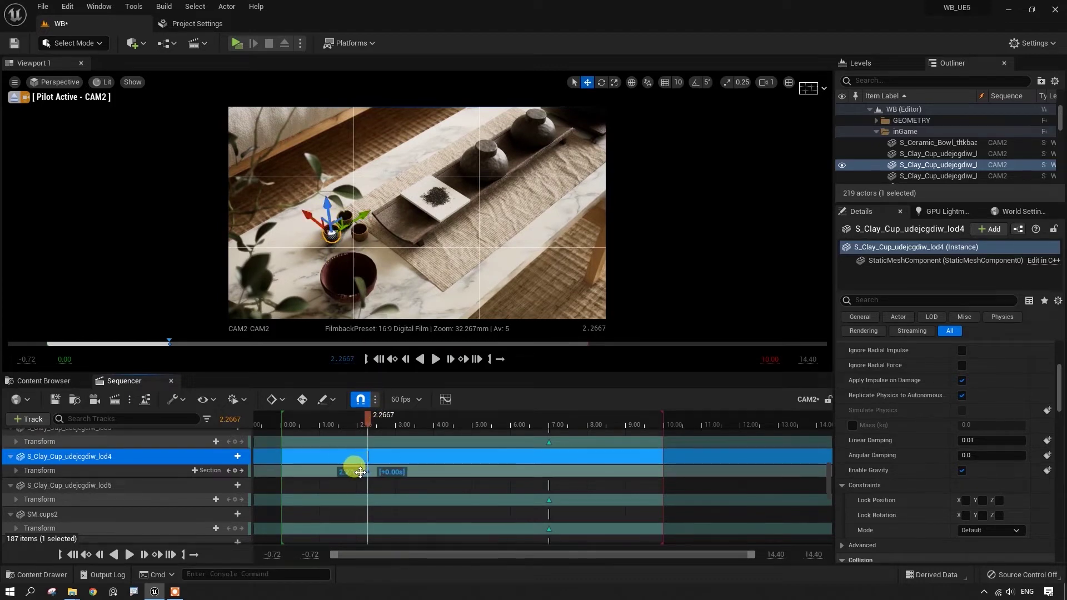
left_click_drag(360, 471, 362, 477)
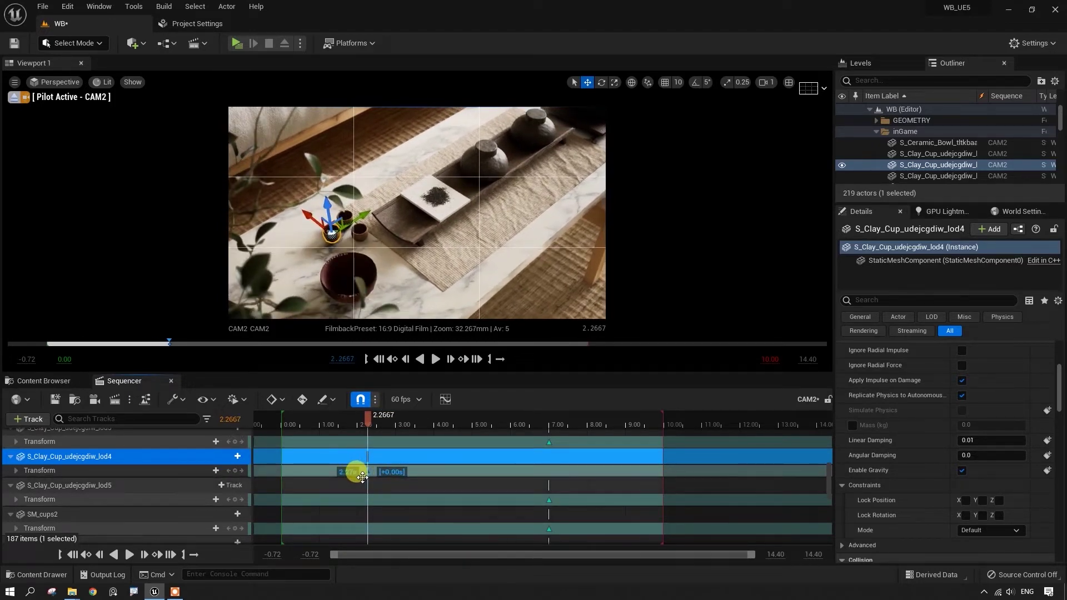
left_click_drag(372, 479, 380, 478)
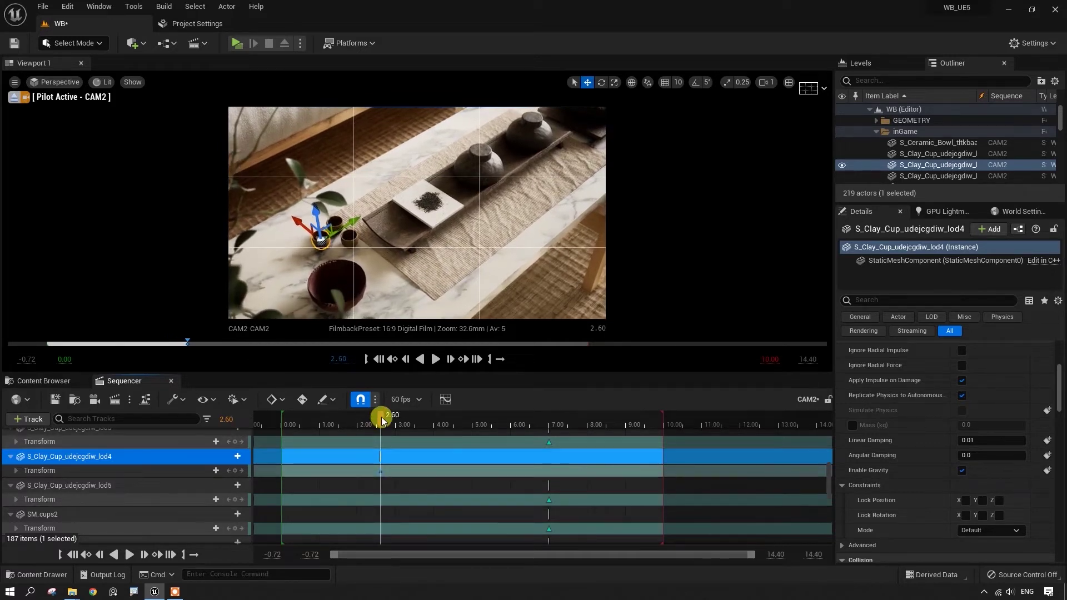
- At about 1.93 seconds, lift the lod4 cup slightly along Z
left_click_drag(379, 417, 365, 424)
mouse_move(355, 424)
left_mouse_down()
mouse_move(346, 429)
mouse_move(355, 428)
left_mouse_up()
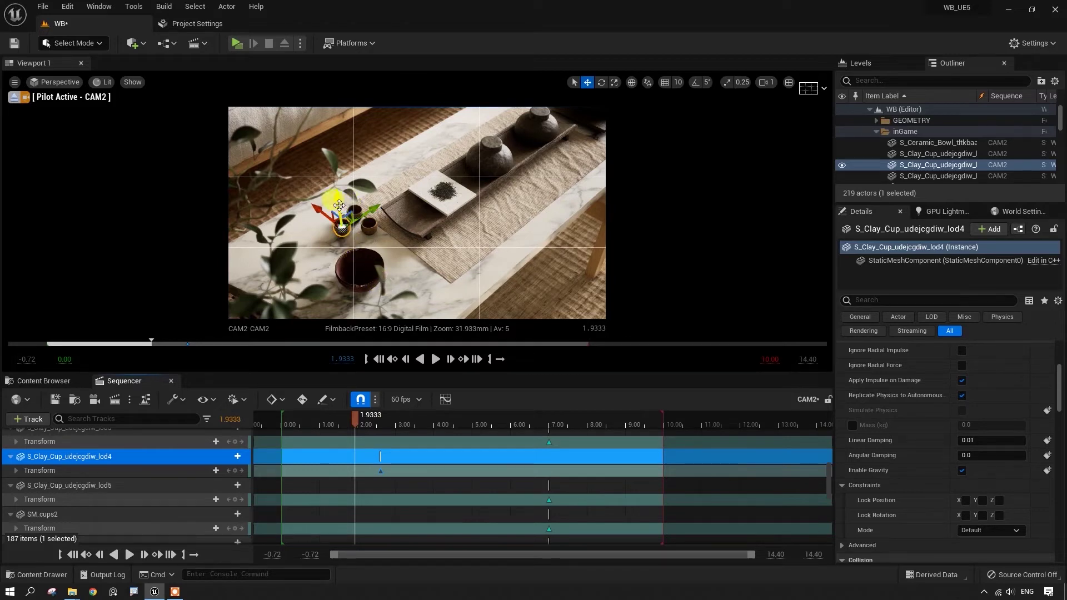
left_click_drag(336, 204, 339, 195)
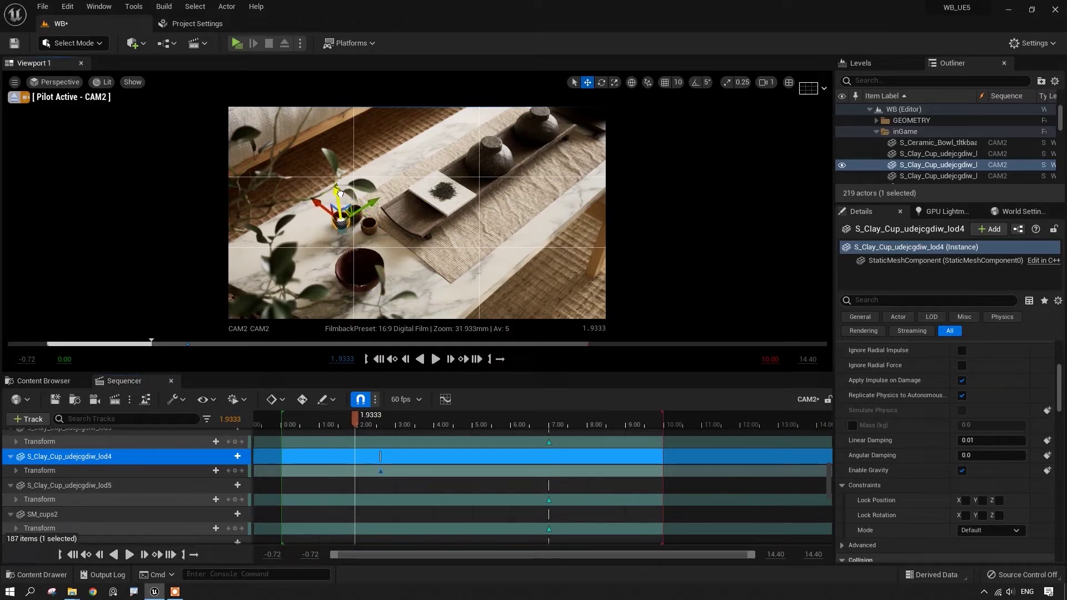
- Add a Transform key at 1.9333 and set the cup's Scale X, Y, Z to 0
left_click(235, 470)
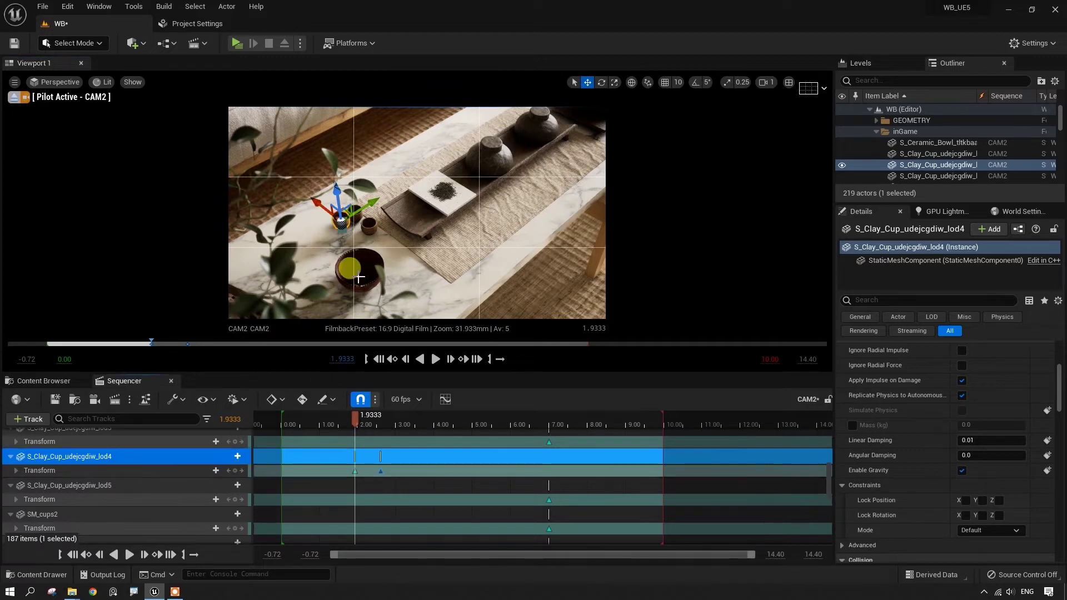
left_click(16, 470)
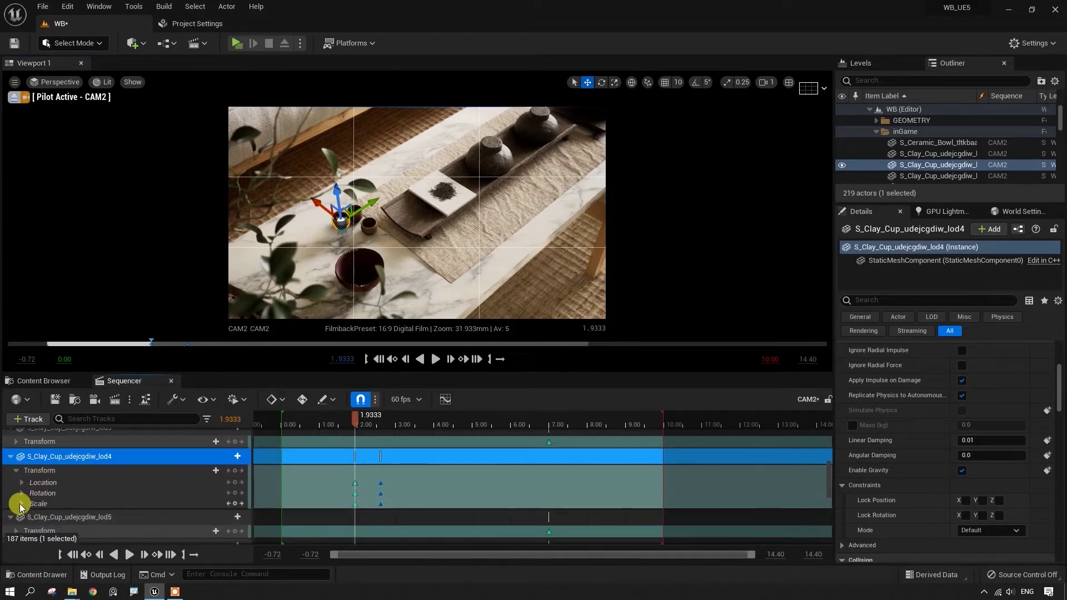
left_click(20, 503)
type("0")
key("Tab")
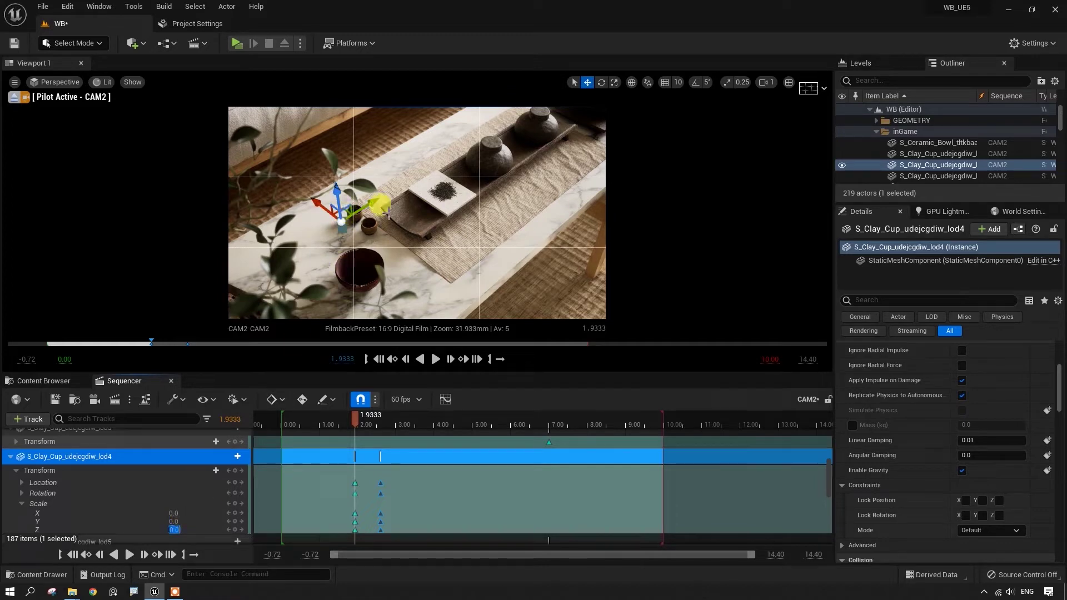
left_click(155, 458)
- Rotate the lod4 clay cup about −130 degrees
key("e")
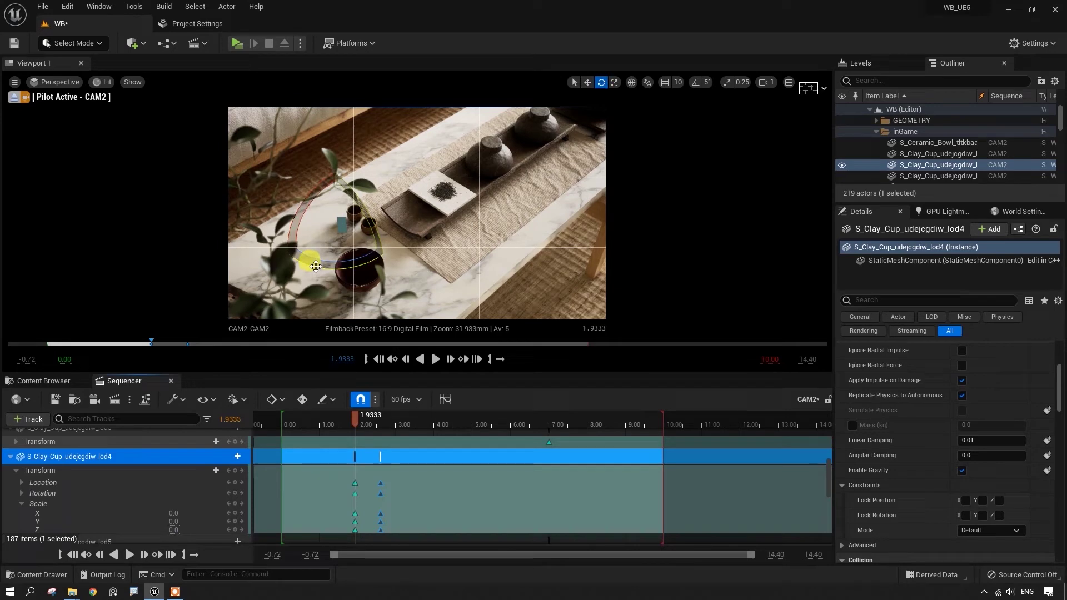
left_click_drag(316, 266, 314, 272)
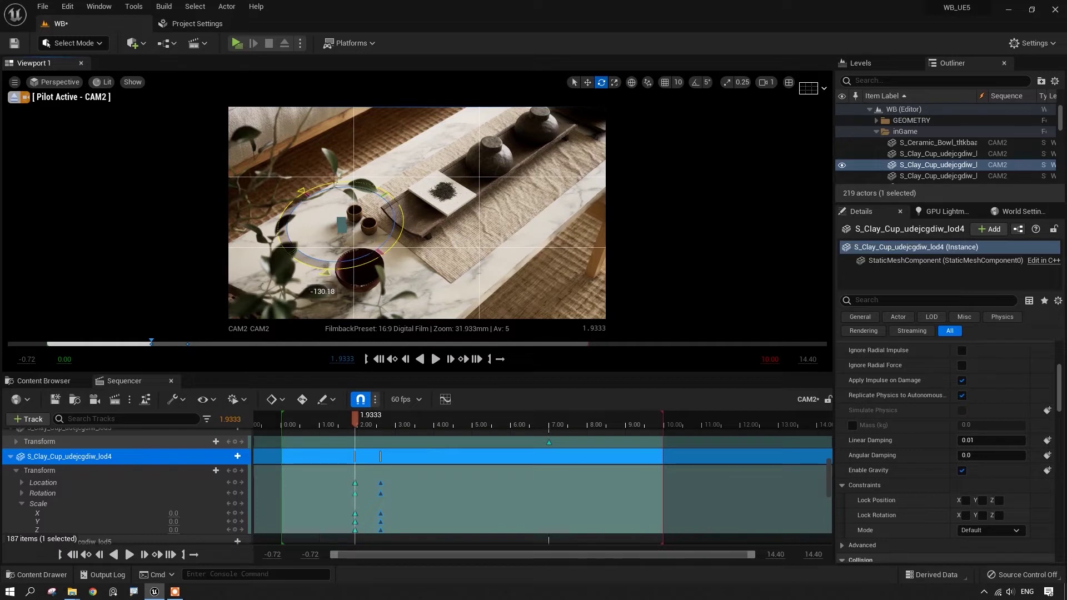
left_click_drag(325, 272, 250, 281)
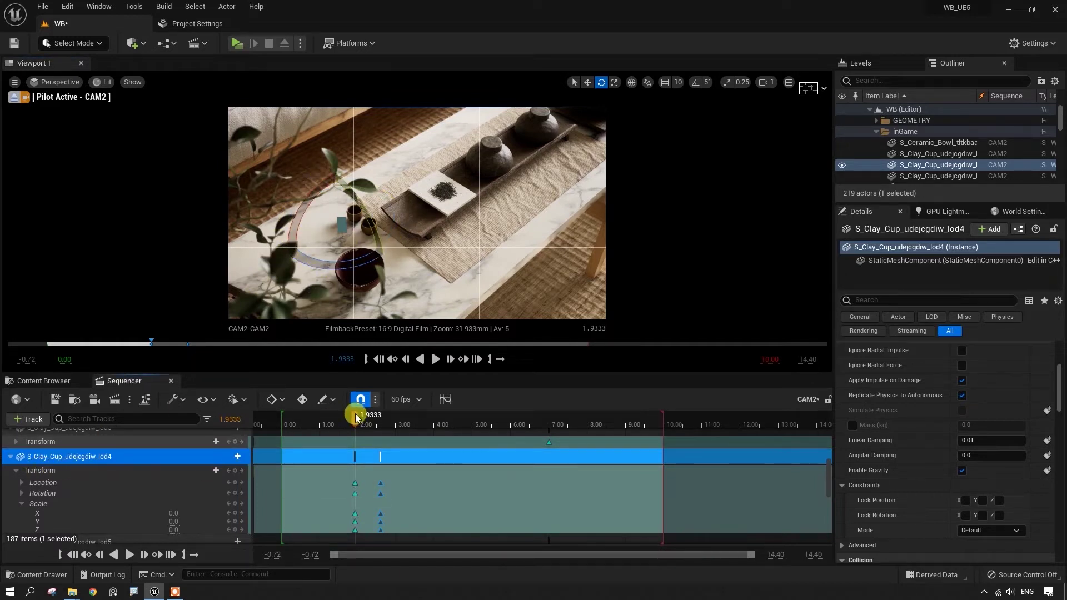
- Play back the shot from about 0.83 s to watch the lod4 cup twist in
left_click_drag(355, 413, 313, 429)
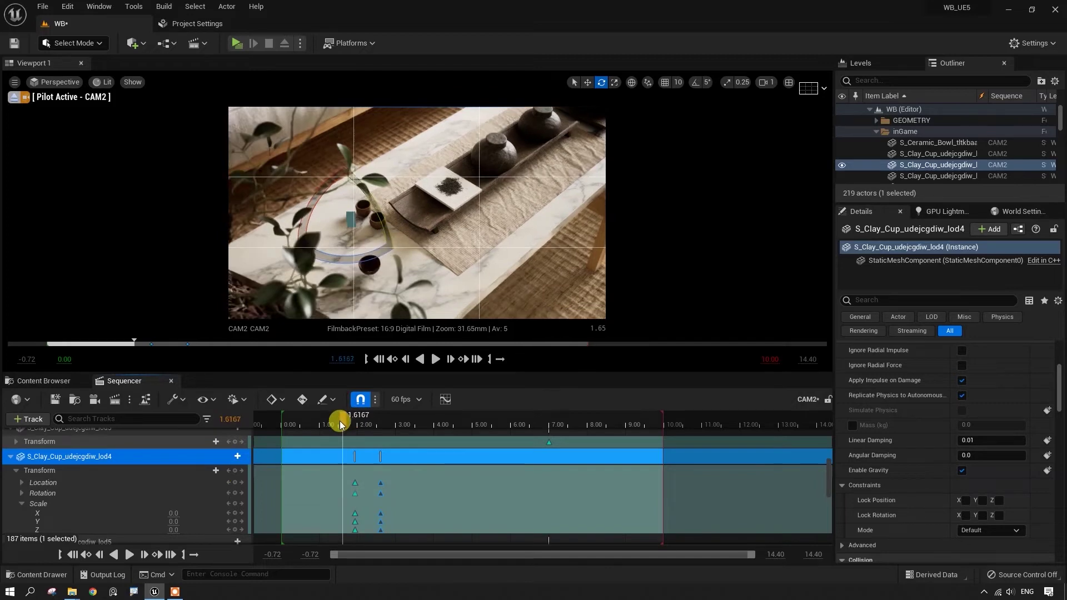
left_click(434, 360)
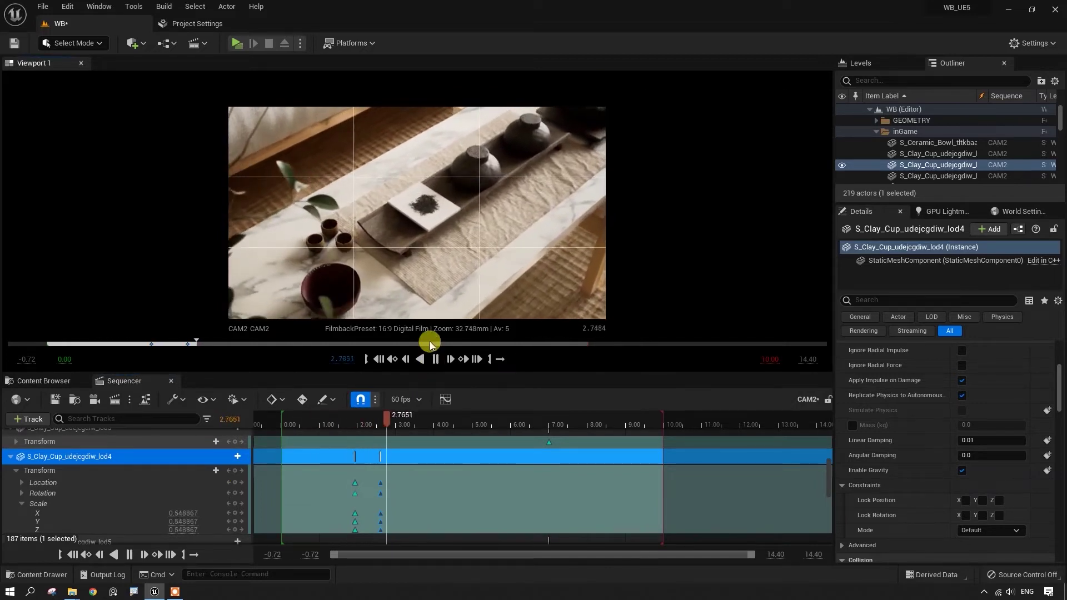
left_click_drag(444, 424, 328, 428)
left_click(435, 359)
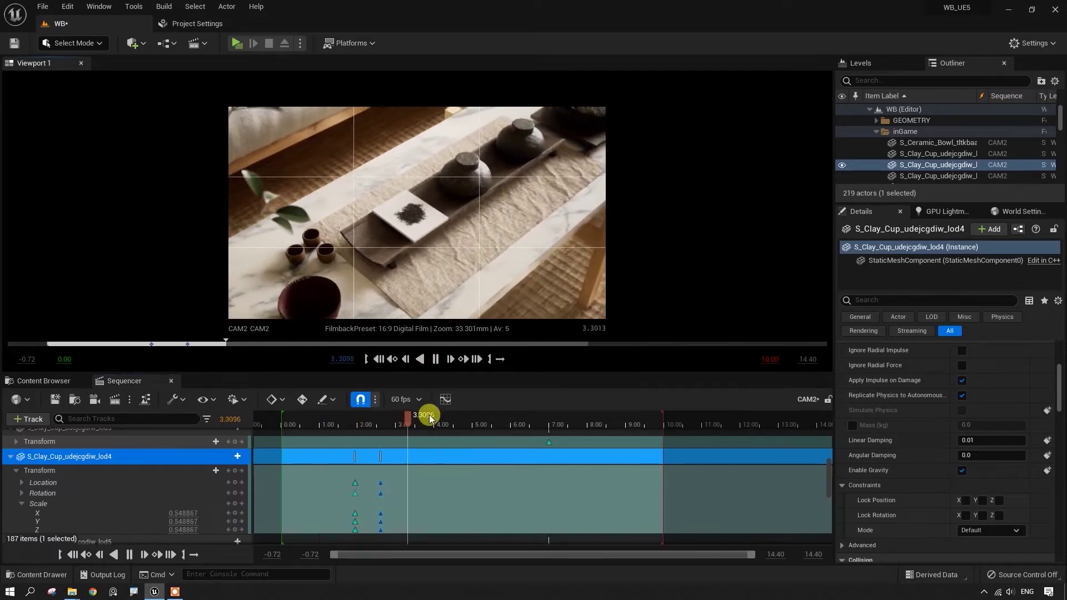
left_click_drag(417, 418, 367, 426)
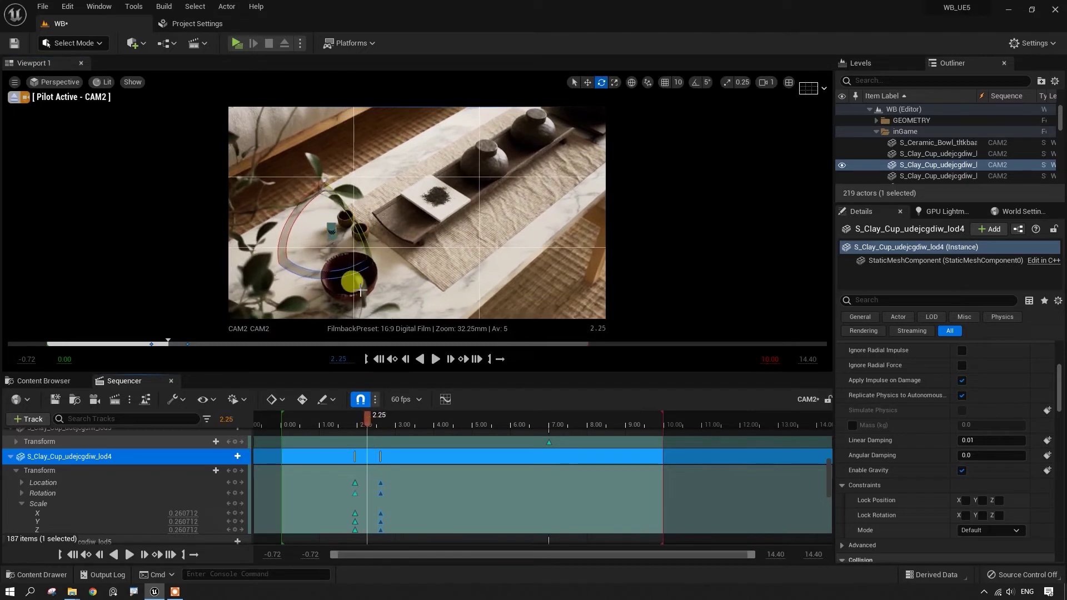
- Open the composition overlay options, preview again from 1.27 s, and select the lod3 cup
left_click(810, 92)
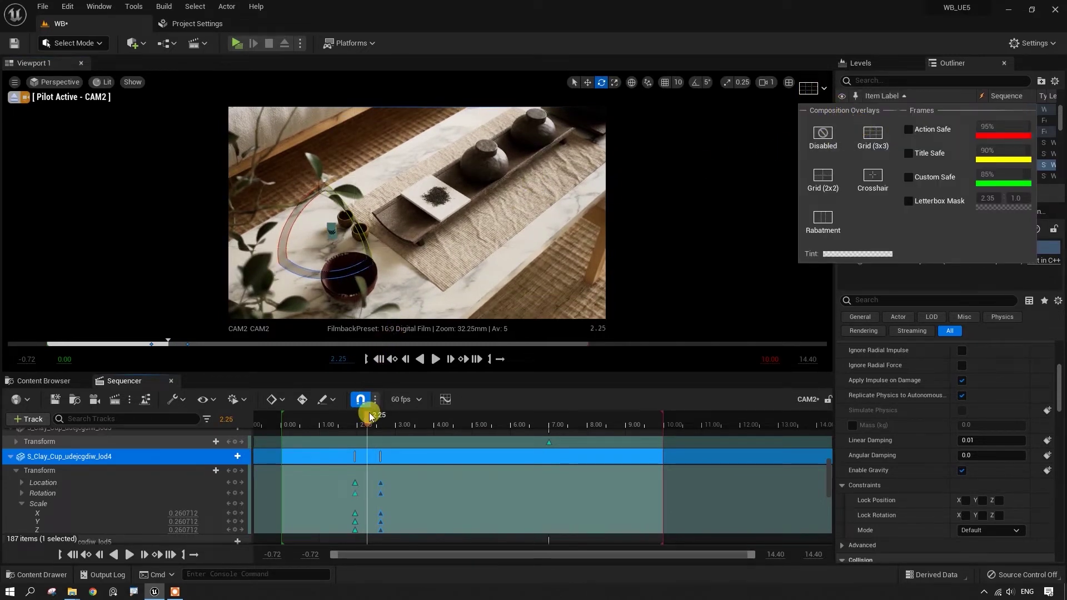
left_click_drag(371, 412, 329, 416)
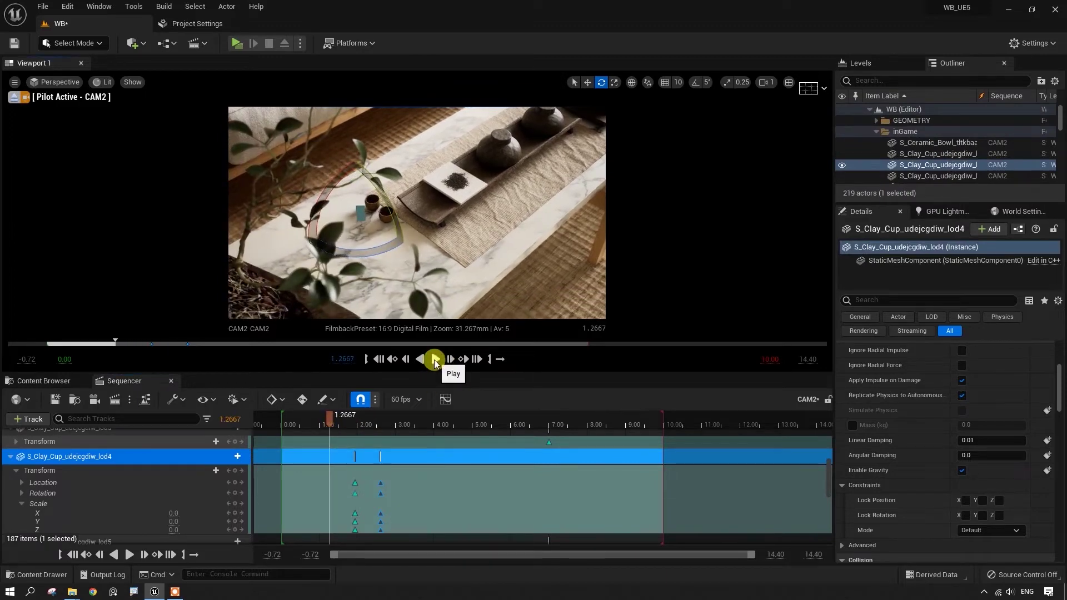
left_click(435, 360)
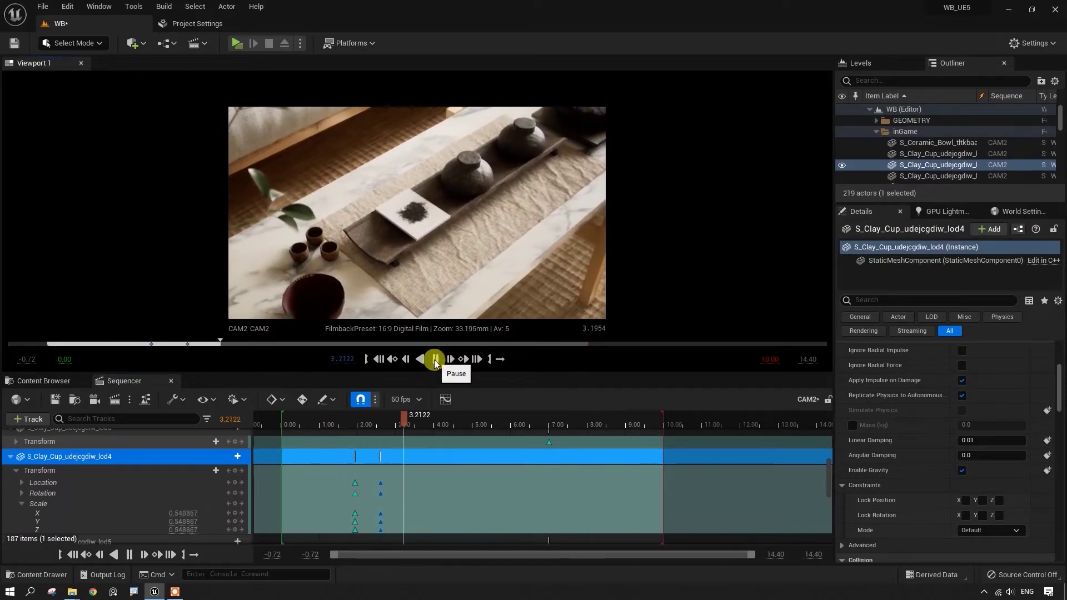
left_click(435, 359)
left_click(313, 250)
mouse_move(404, 420)
left_mouse_down()
mouse_move(345, 451)
mouse_move(389, 457)
left_mouse_up()
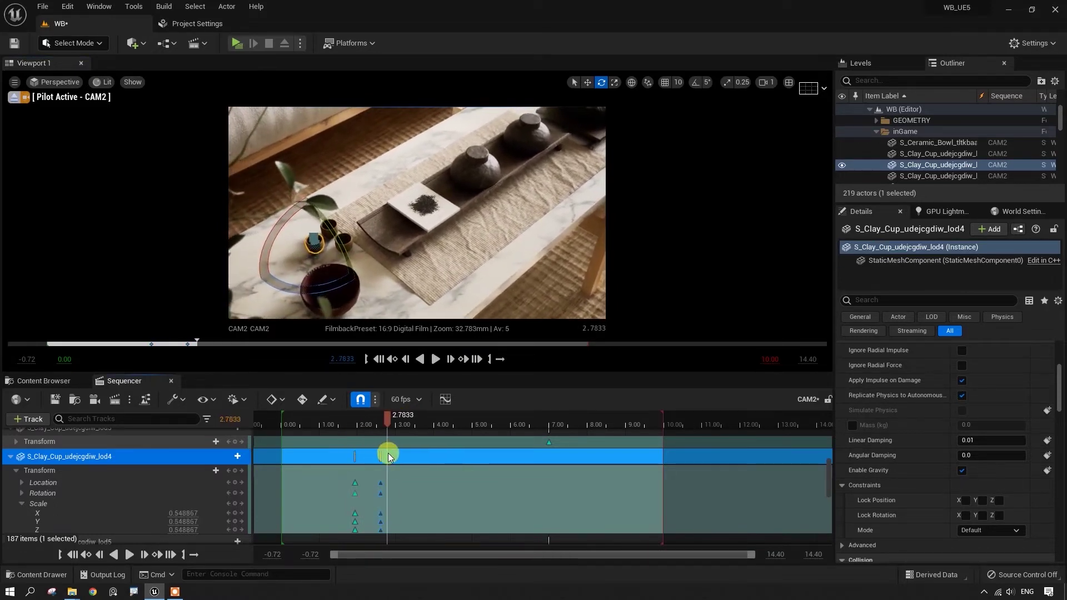
left_click(335, 224)
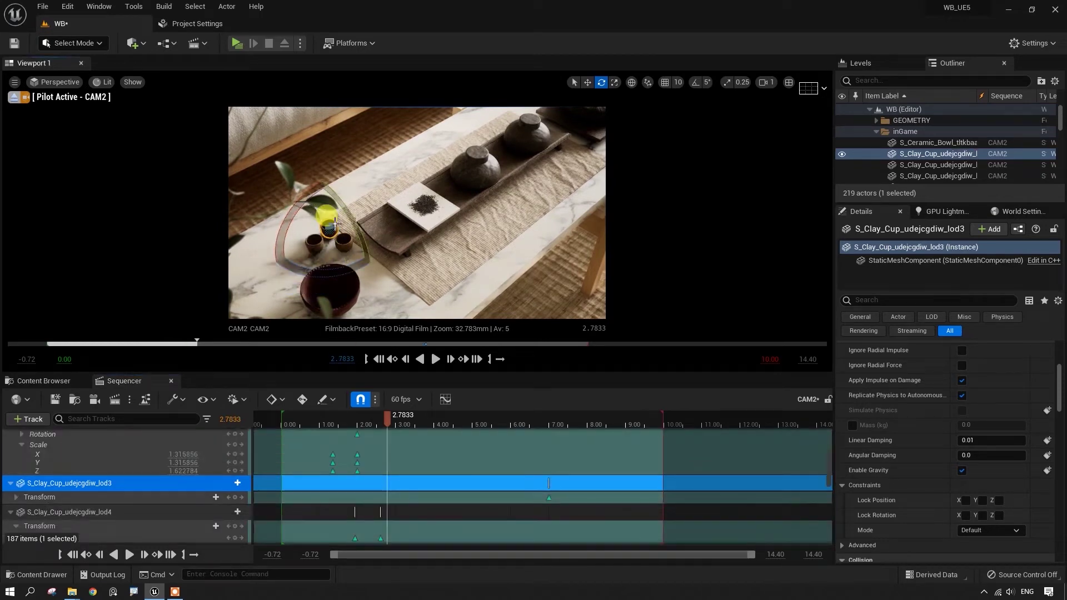
- Select the lod5 clay cup and pull its 7 s Transform key back to about 3 s
left_click(343, 243)
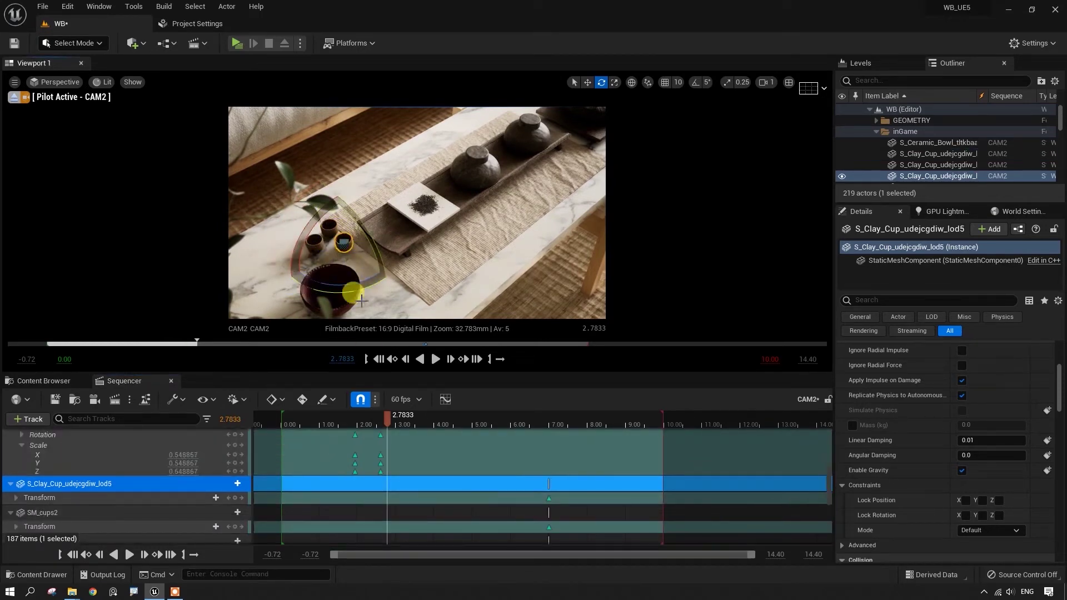
left_click_drag(549, 499, 395, 500)
left_click_drag(395, 418, 373, 445)
- Rotate the lod5 cup about 170 degrees at 2.42 seconds
key("w")
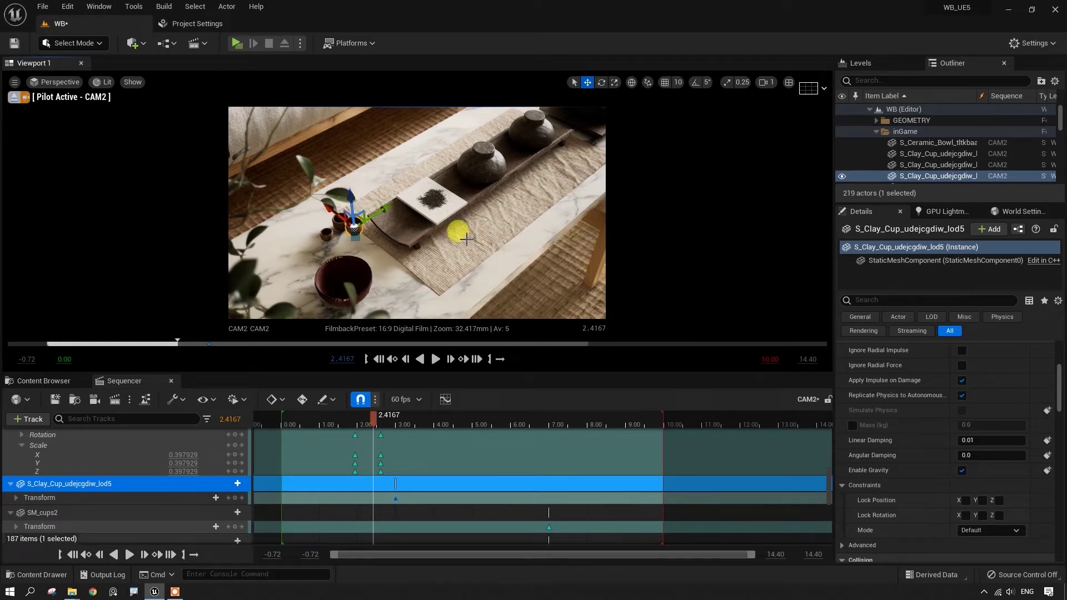
key("e")
mouse_move(359, 267)
left_mouse_down()
mouse_move(336, 272)
mouse_move(292, 218)
left_mouse_up()
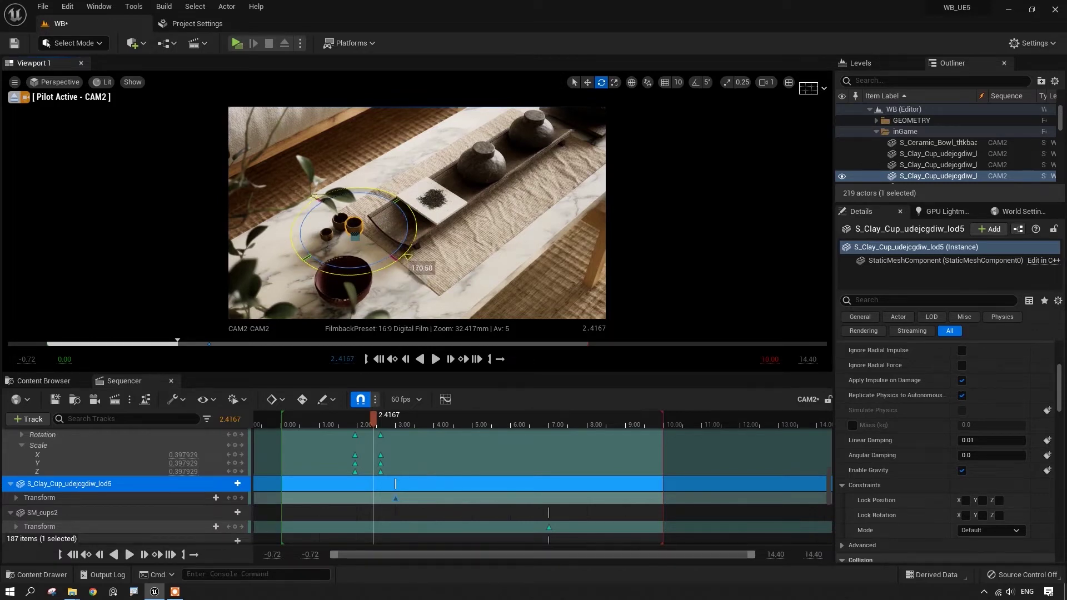
left_click_drag(408, 256, 388, 298)
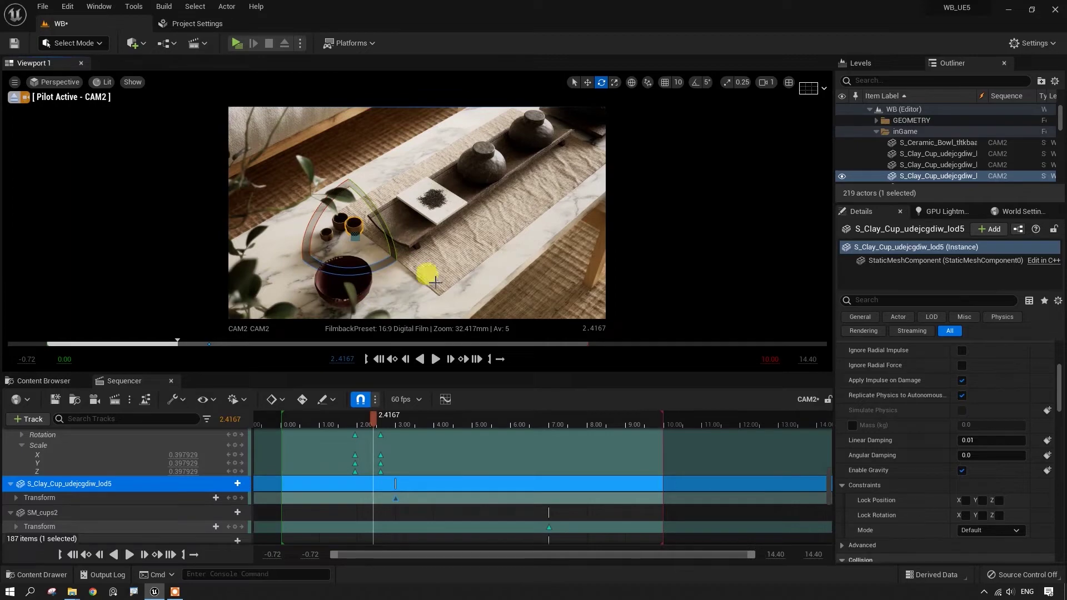
- Split the viewport into two panes and fly the second view close to the cup
key("r")
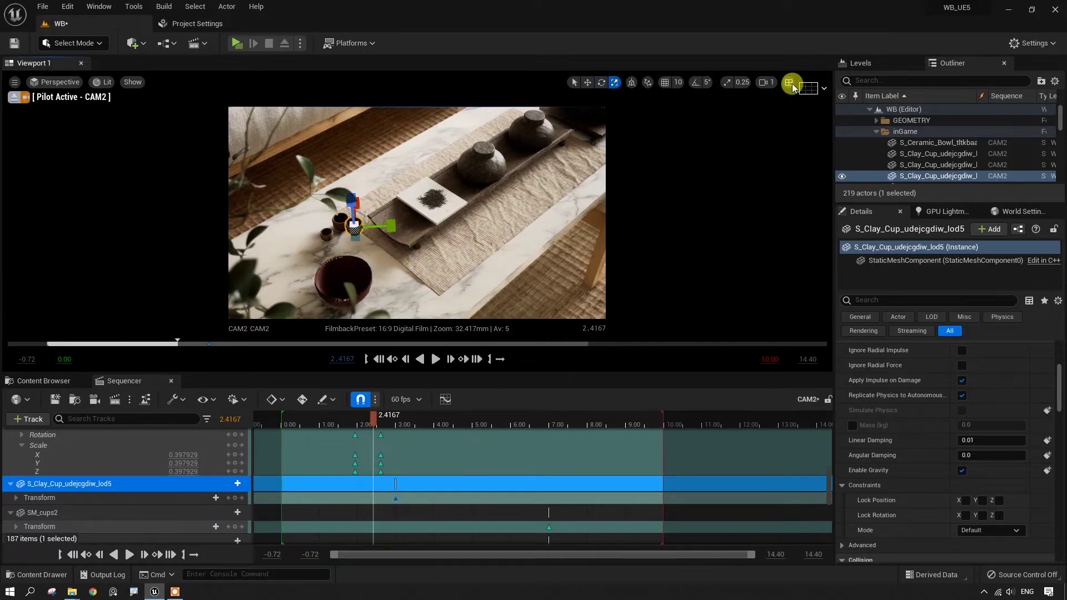
left_click(789, 82)
mouse_move(584, 228)
right_mouse_down()
mouse_move(585, 245)
mouse_move(609, 223)
right_mouse_up()
- Scale the lod5 cup narrower and circle the second view in around it
left_click_drag(609, 223, 553, 217)
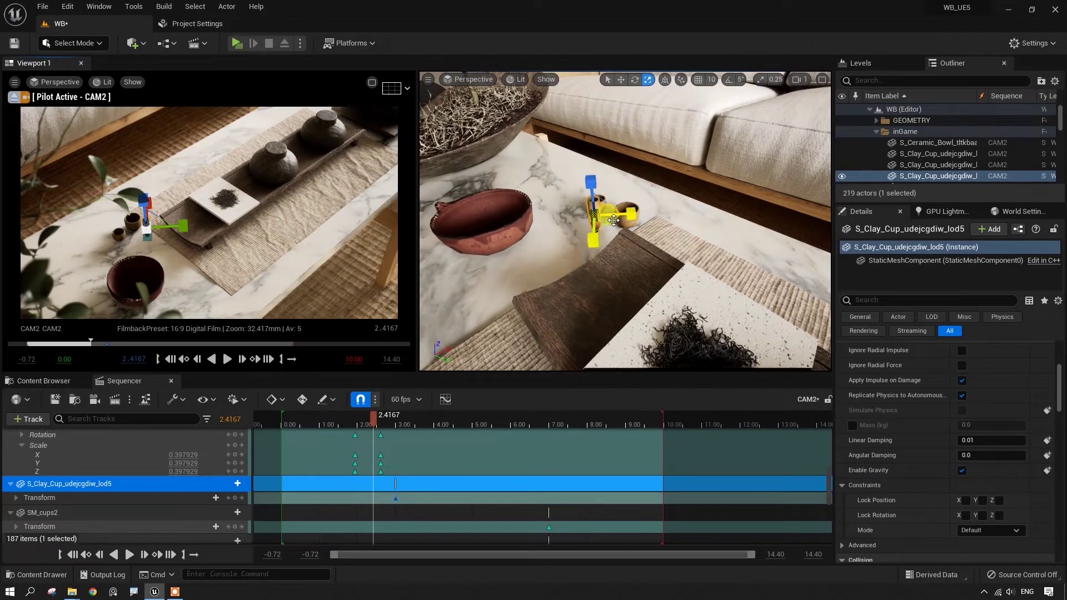
key("w")
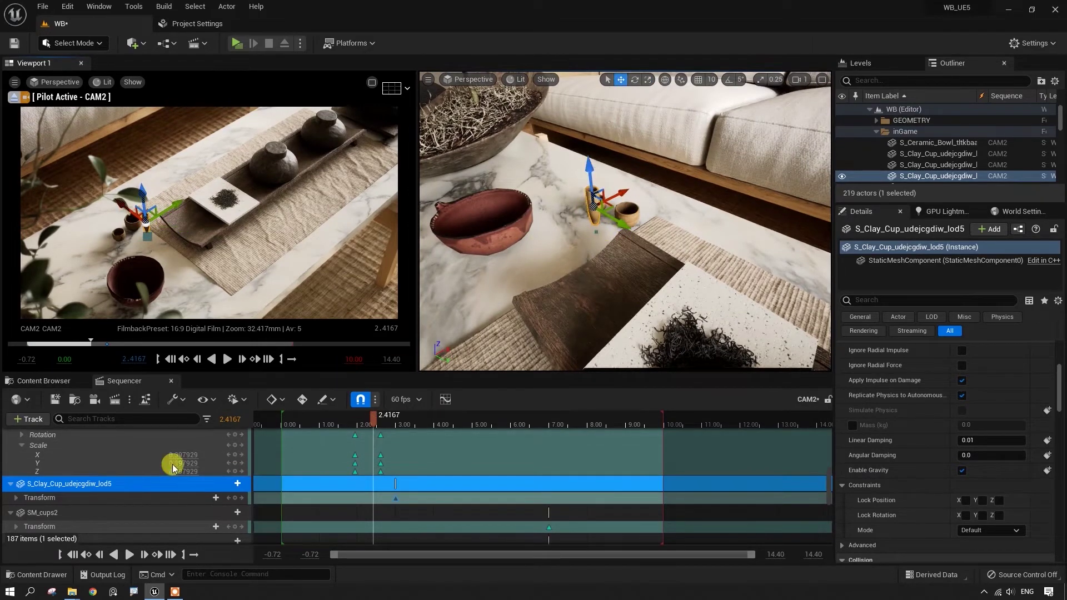
right_click_drag(556, 250, 589, 239)
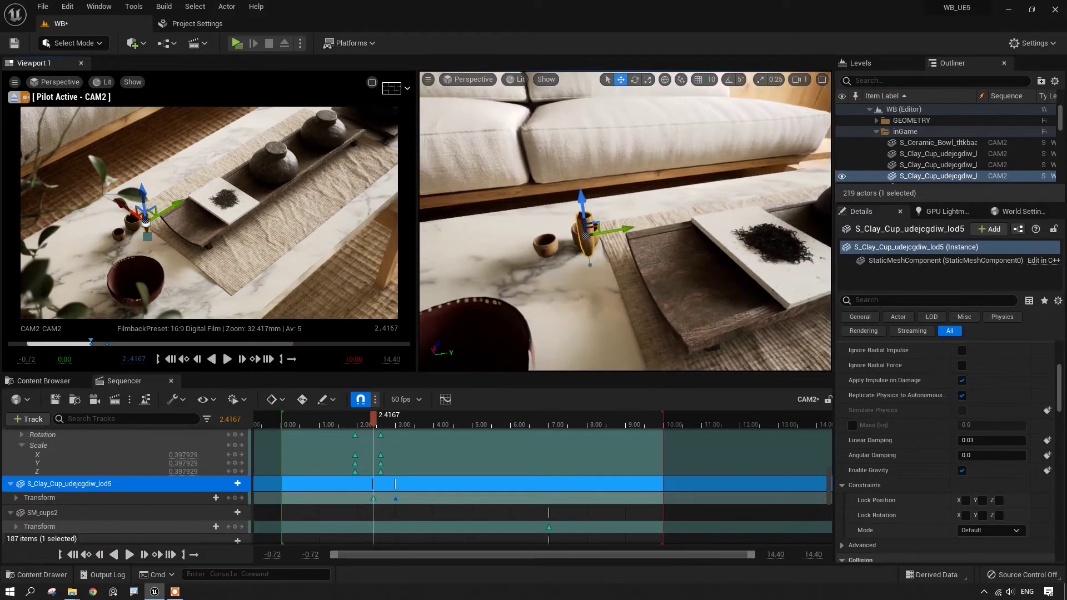
right_click_drag(589, 239, 611, 228)
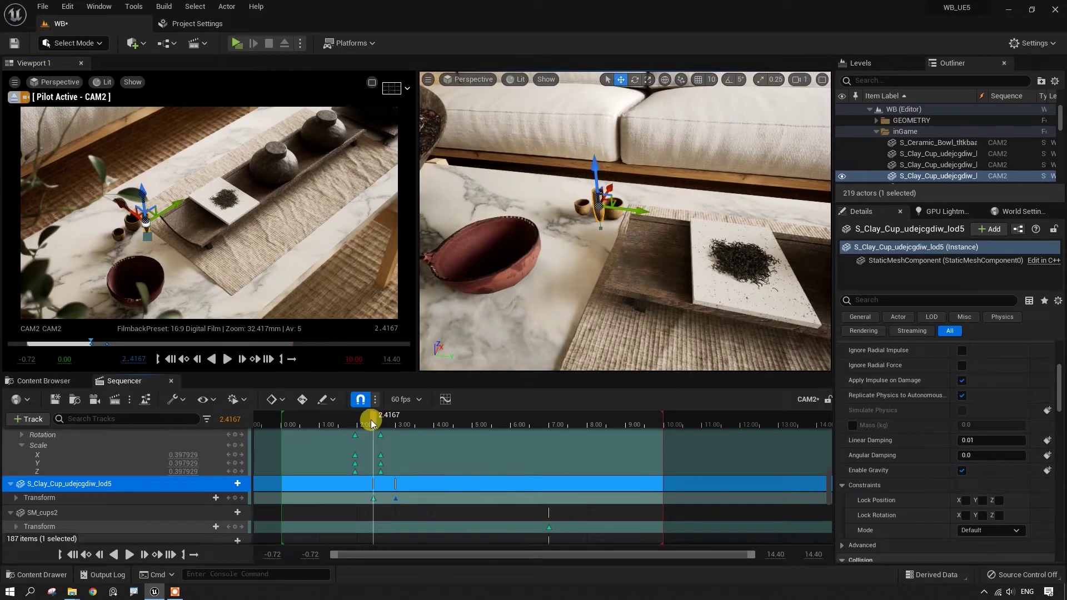
- At 2.25 seconds, key the lod5 cup's Scale X, Y, Z to 0
left_click_drag(371, 423, 366, 422)
left_click(16, 498)
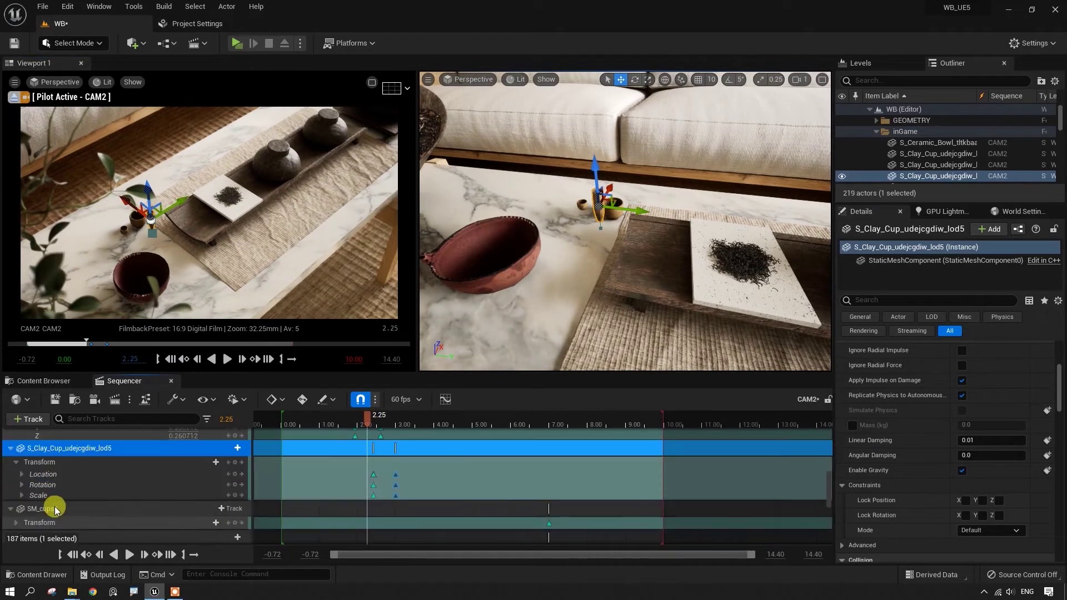
left_click(22, 495)
type("0")
key("Tab")
type("0")
key("Tab")
type("0")
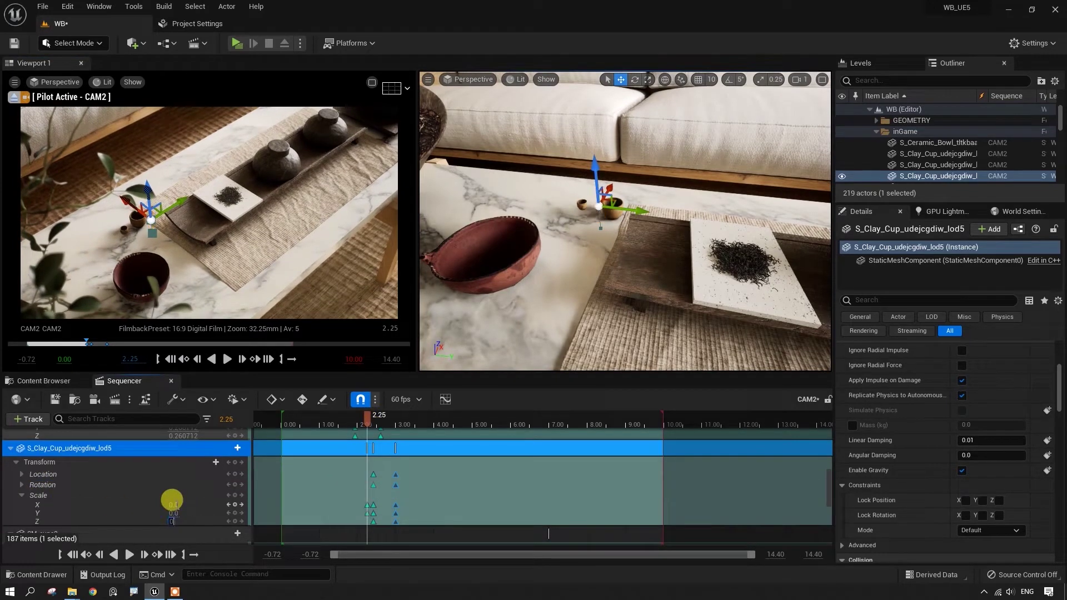
left_click(44, 381)
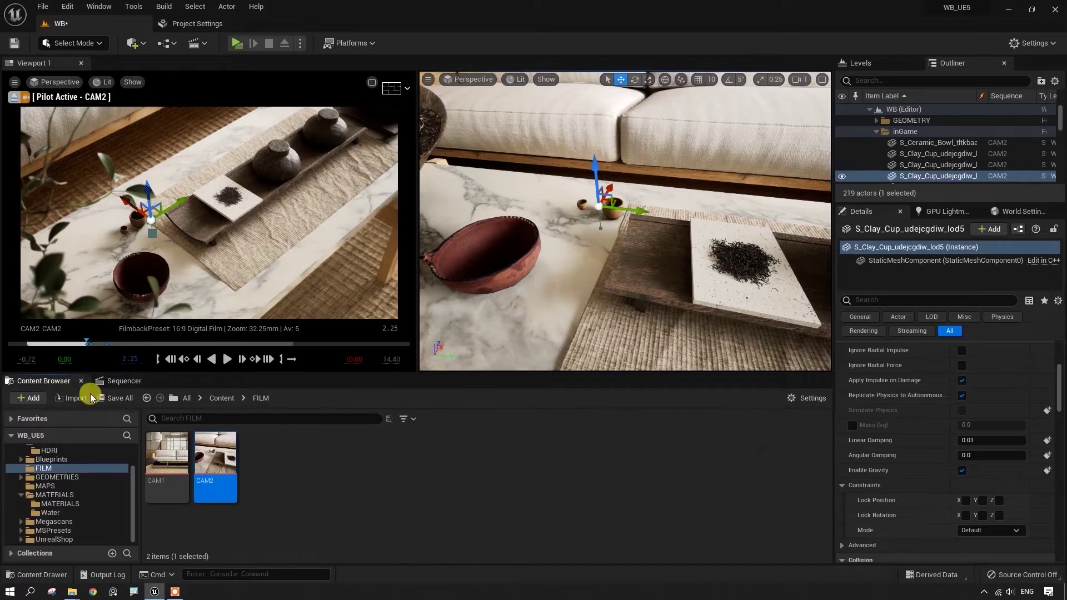
- Save the modified level and sequence, then enlarge the camera view
left_click(113, 399)
left_click(614, 421)
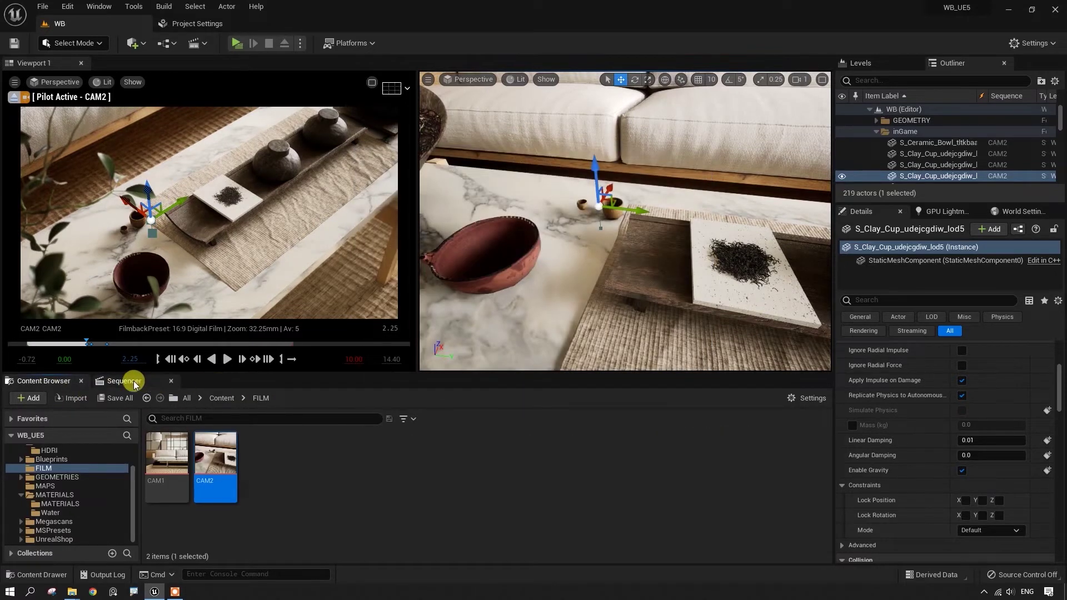
left_click(142, 381)
left_click(372, 83)
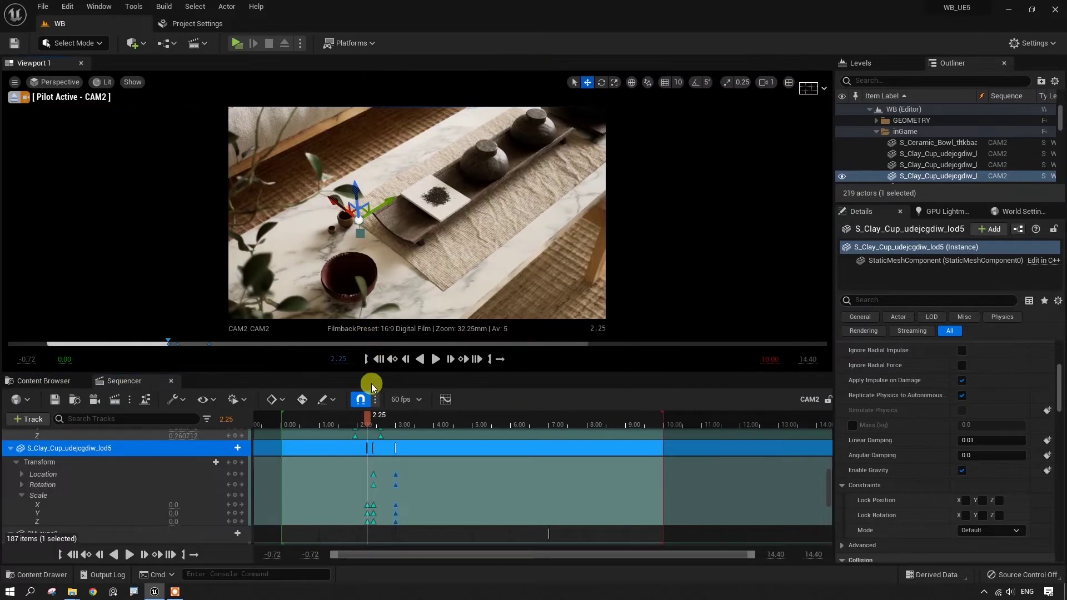
- Play back the shot from about 1.17 s to check the lod5 cup scaling in
left_click_drag(365, 421, 327, 425)
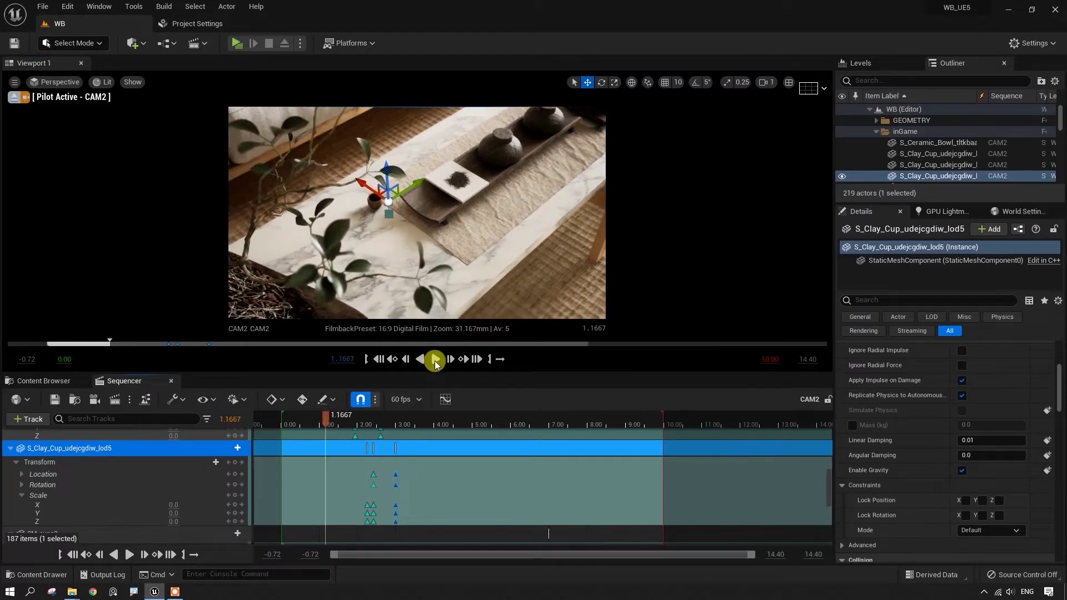
left_click(434, 360)
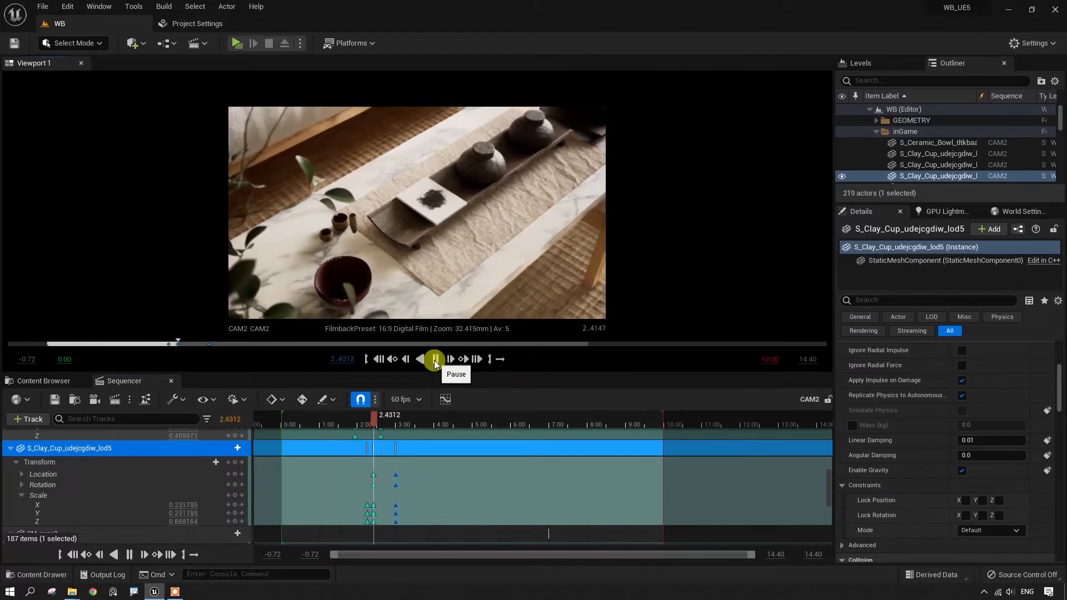
left_click(434, 360)
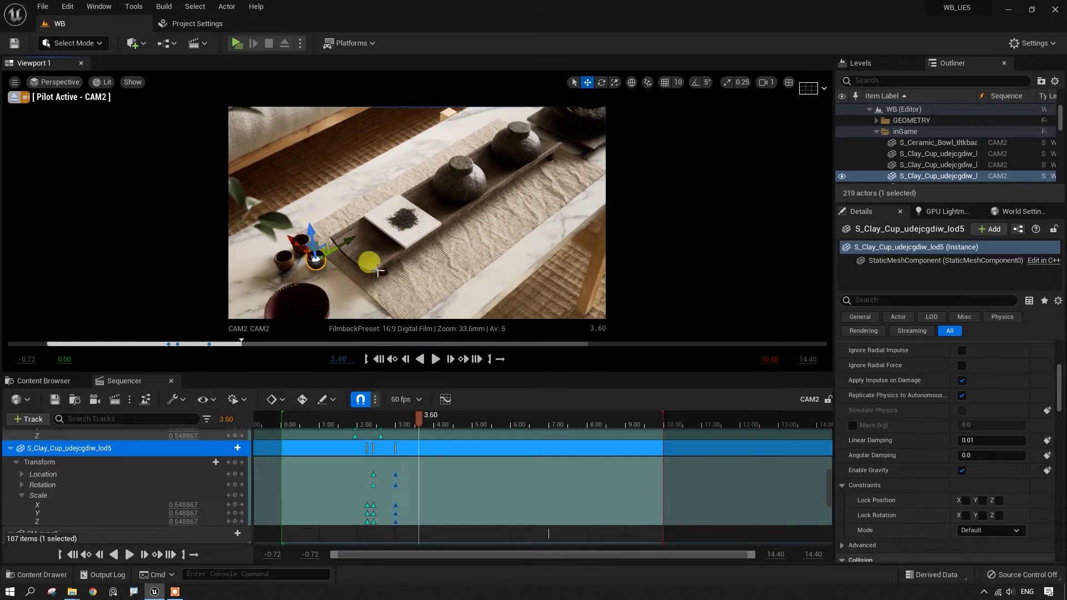
left_click_drag(419, 415, 348, 433)
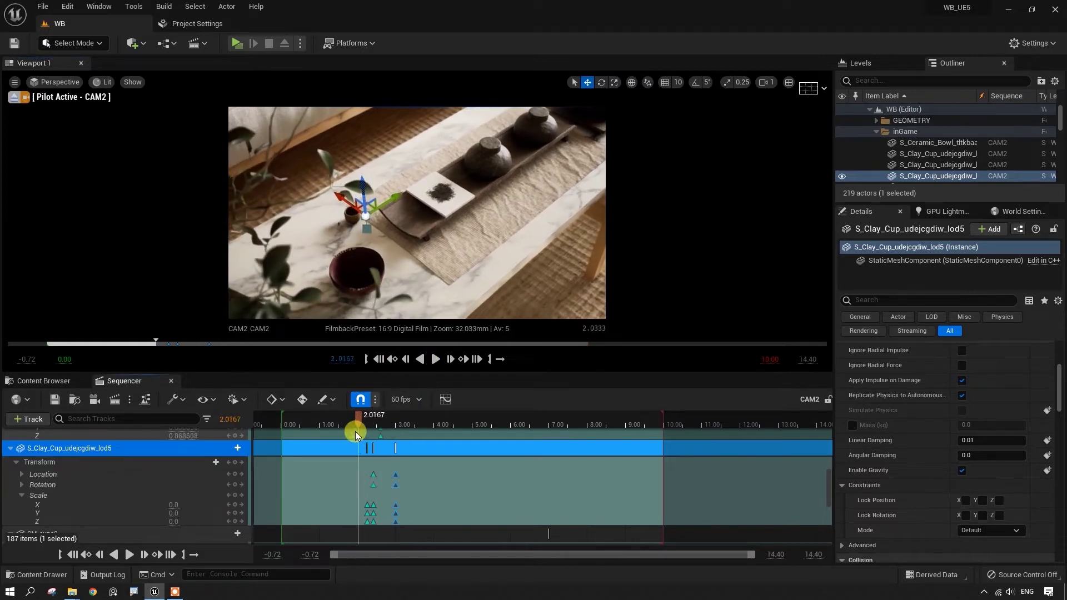
left_click(436, 360)
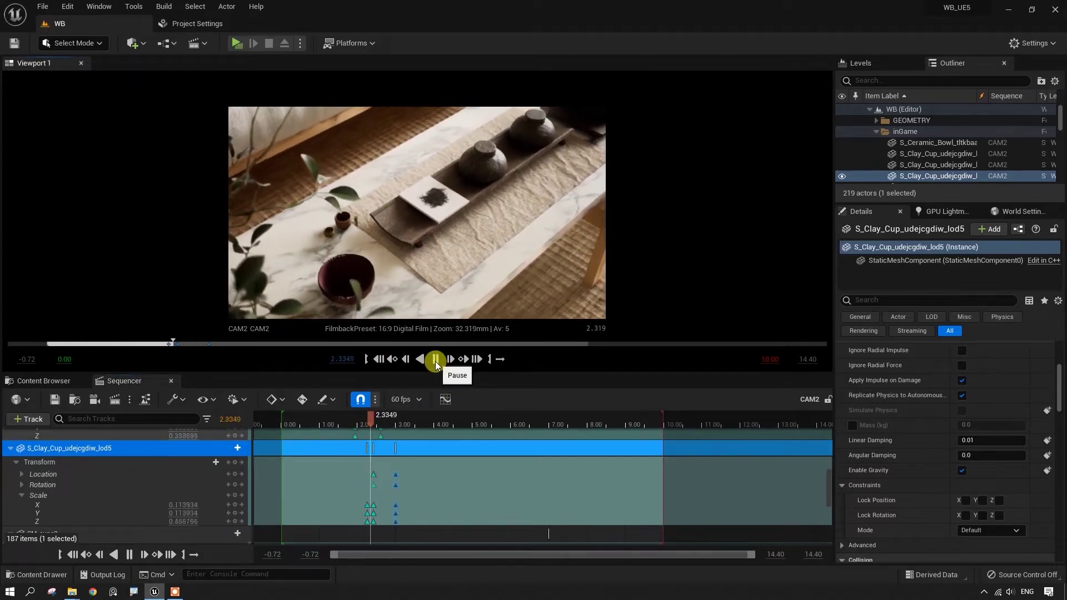
left_click(435, 362)
mouse_move(412, 416)
left_mouse_down()
mouse_move(372, 425)
mouse_move(385, 429)
left_mouse_up()
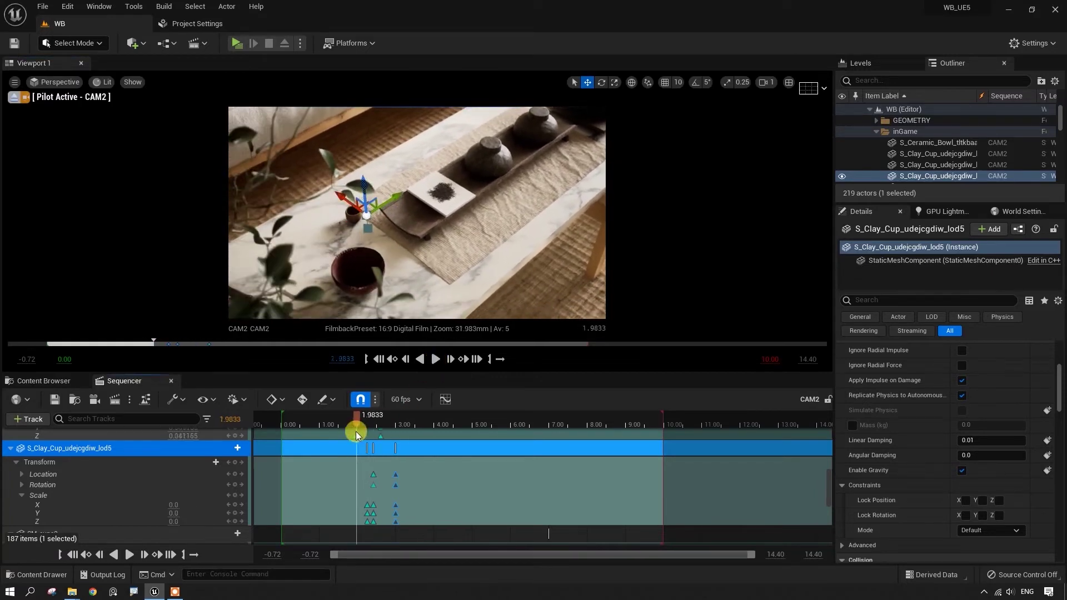
left_click_drag(385, 429, 407, 425)
- Select the lod3 clay cup in the viewport
left_click(306, 261)
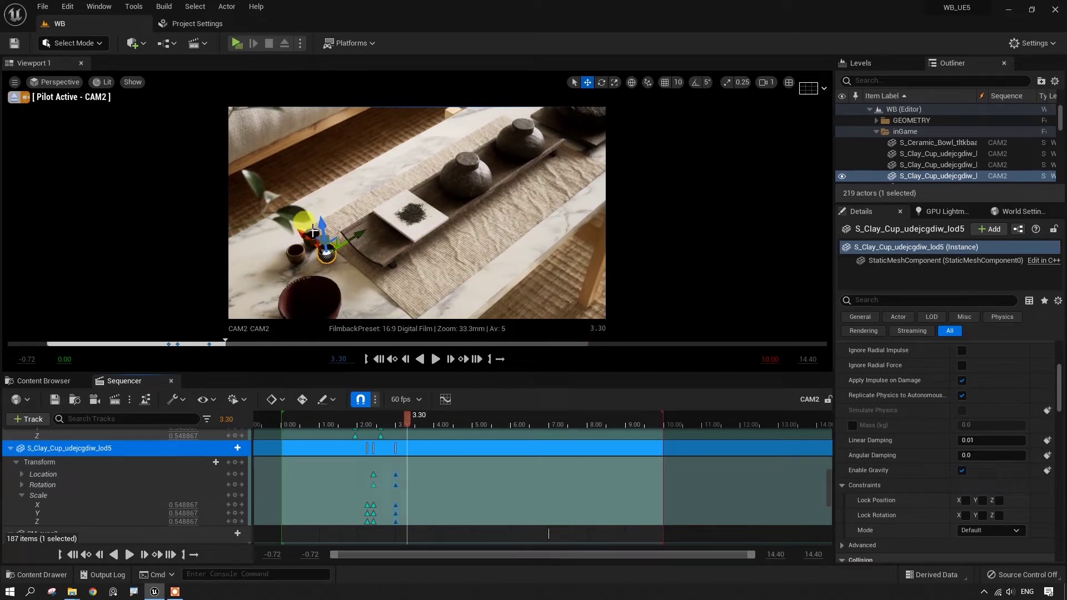
left_click(314, 232)
scroll(598, 470, "down", 2)
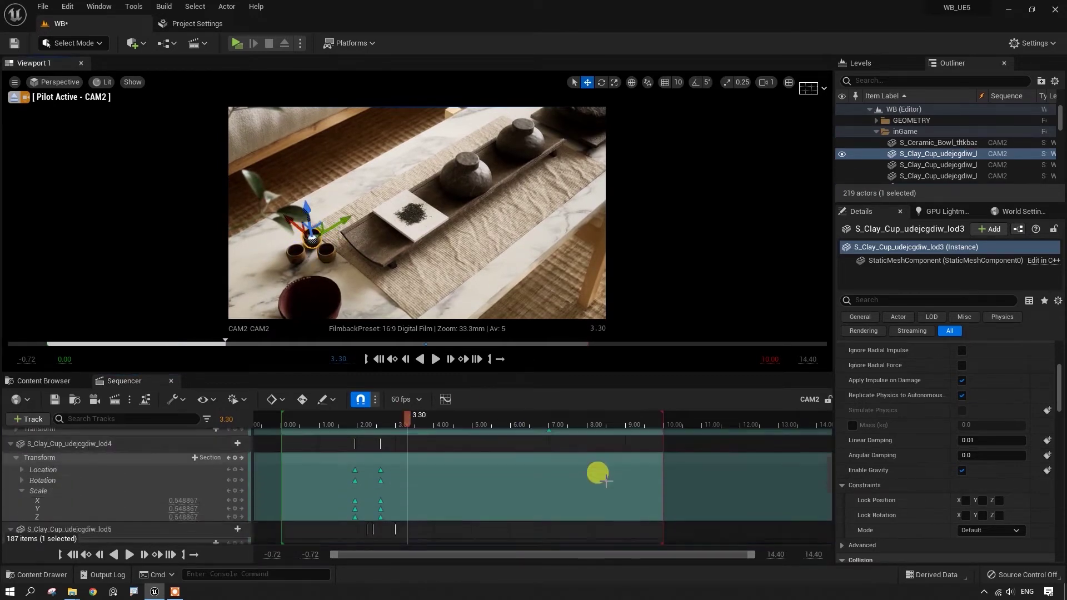
- Move the lod3 cup's 7.00 Transform key to 3.25 seconds
scroll(528, 472, "up", 1)
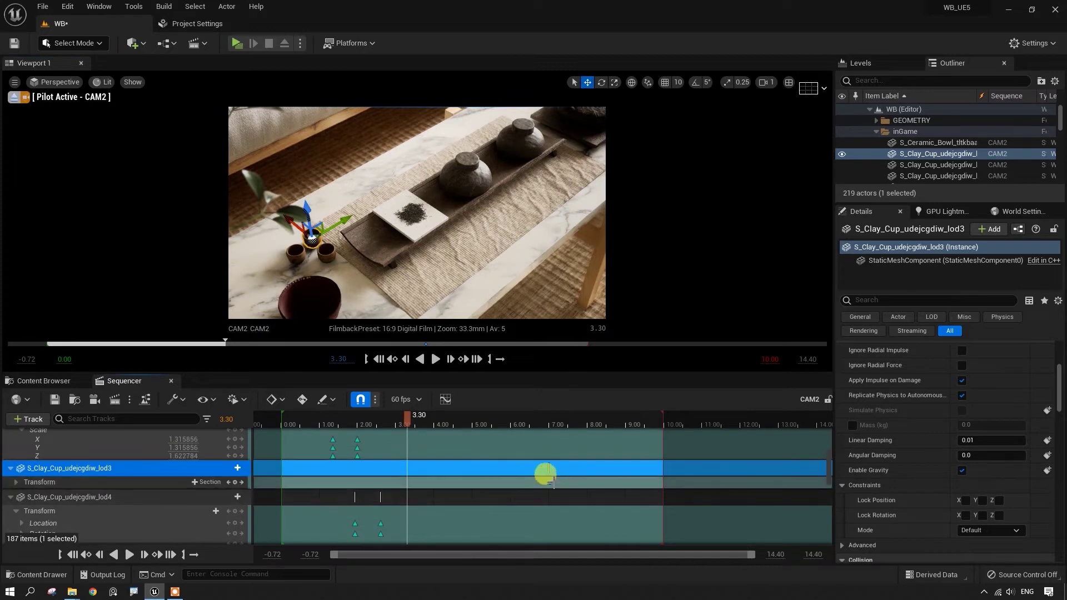
mouse_move(550, 482)
left_mouse_down()
mouse_move(388, 499)
mouse_move(407, 499)
left_mouse_up()
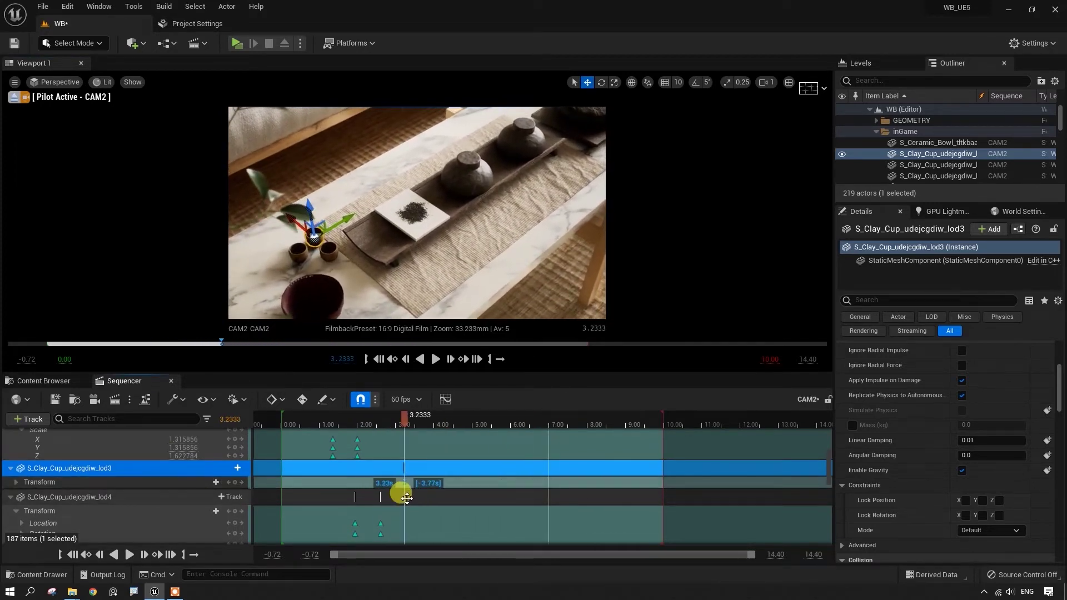
left_click_drag(408, 419, 377, 433)
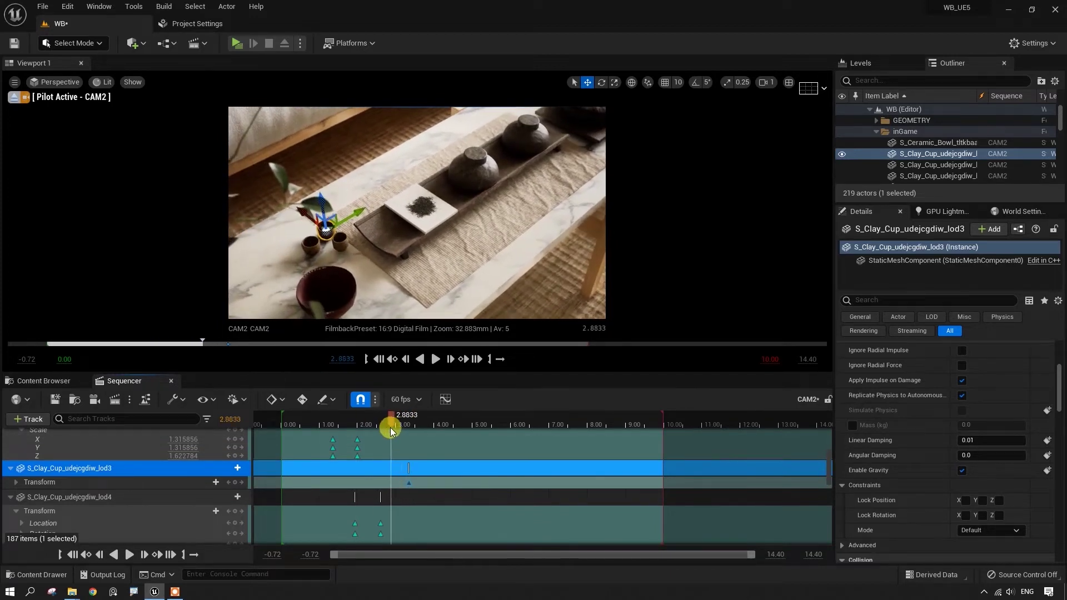
- At 2.65 seconds, rotate the lod3 cup about 270 degrees and add a Transform key
left_click_drag(376, 434, 381, 403)
left_click(360, 210)
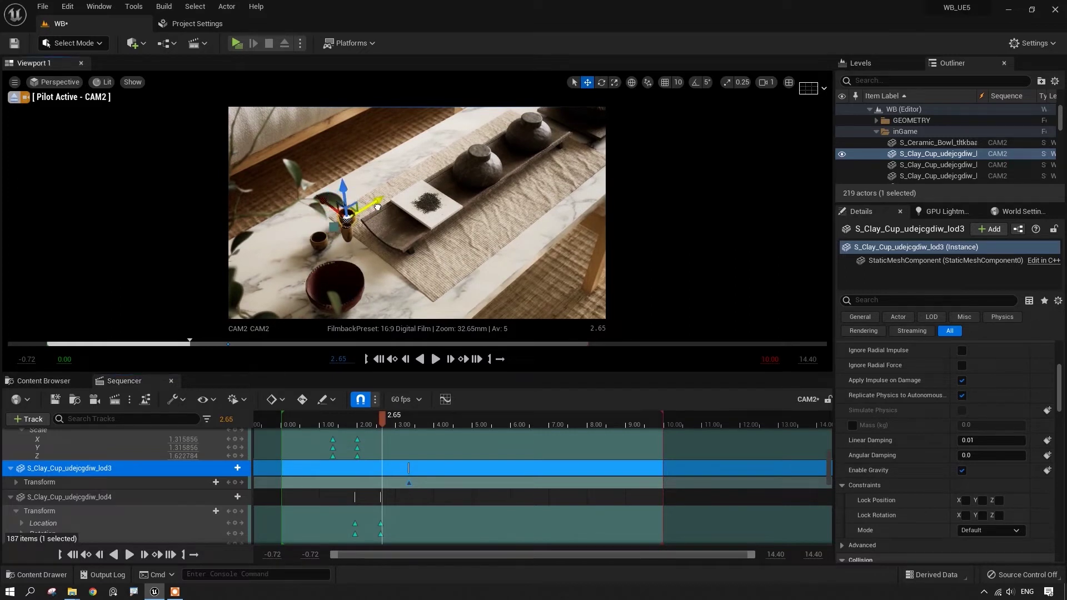
key("e")
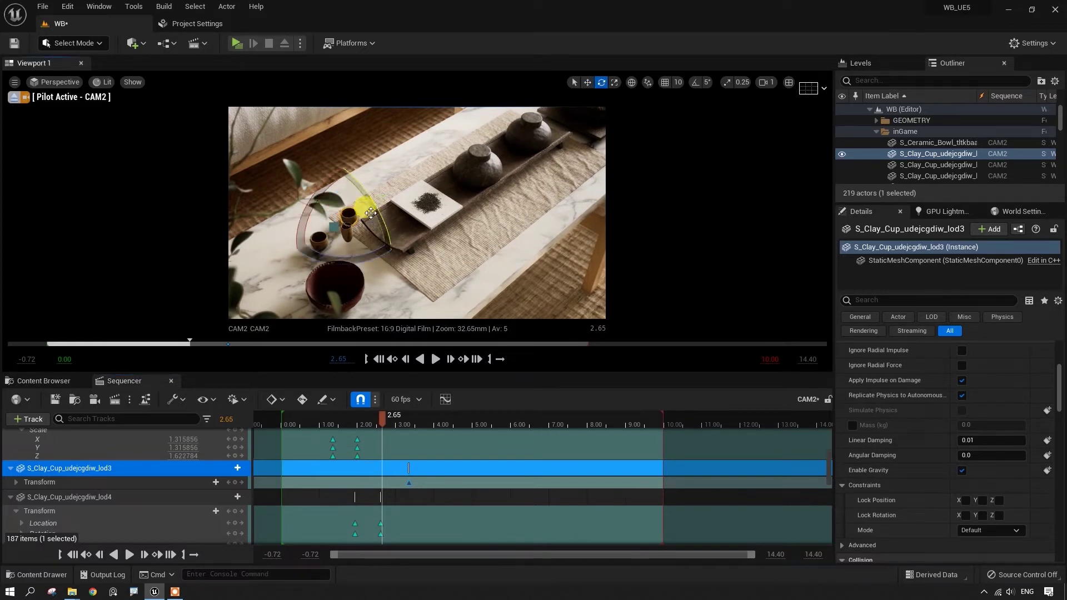
left_click_drag(307, 205, 344, 167)
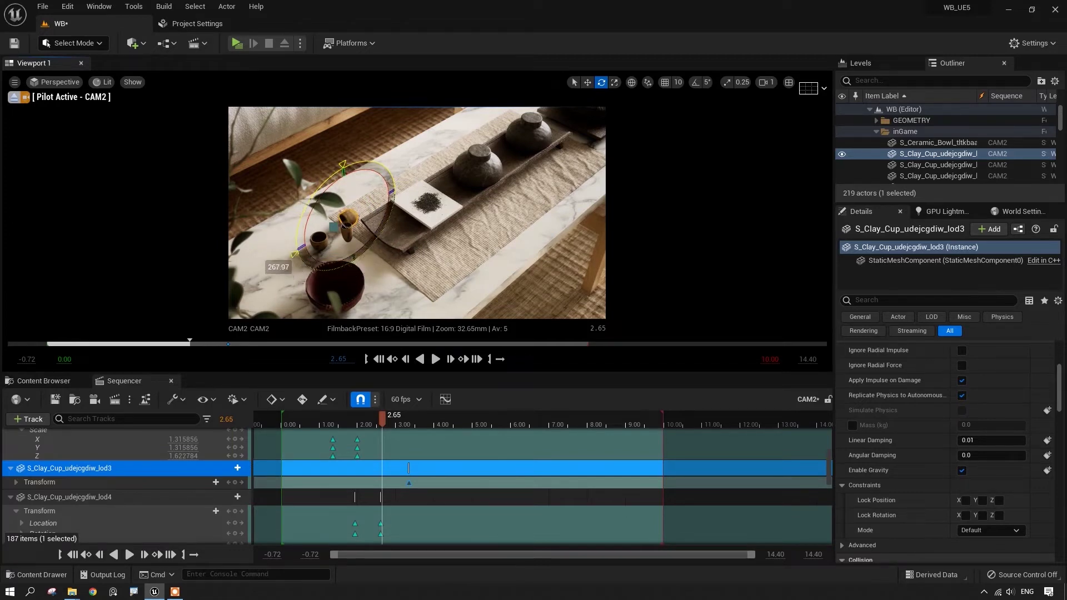
left_click_drag(278, 264, 250, 205)
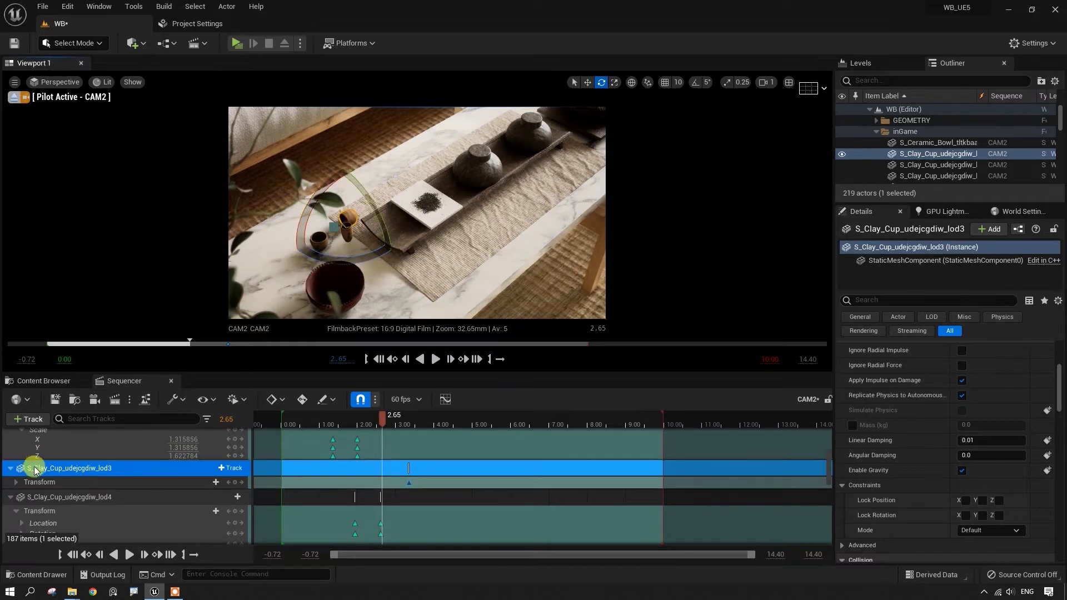
left_click(236, 482)
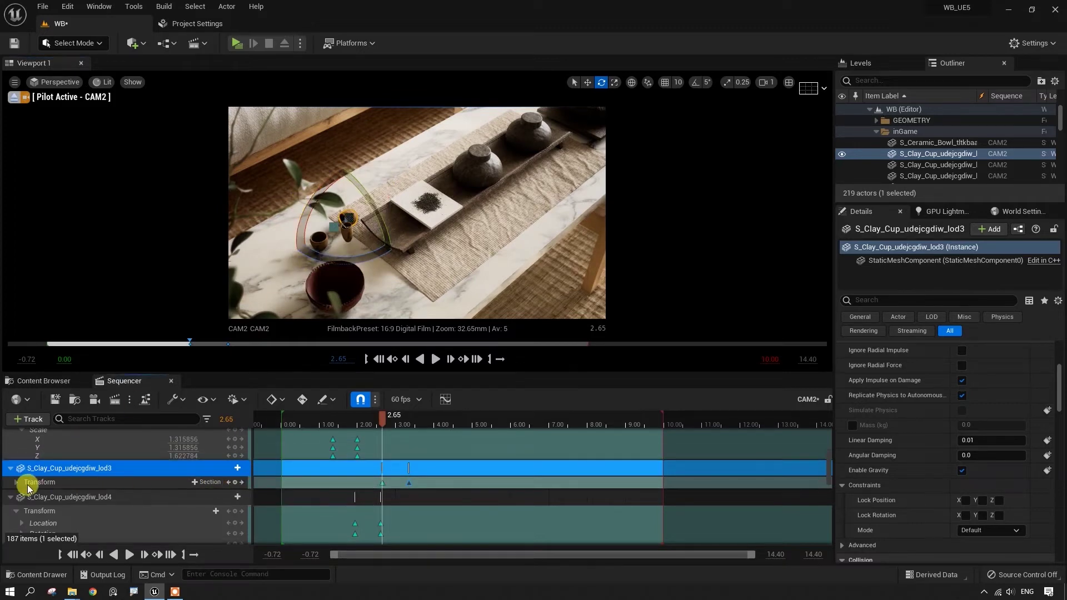
left_click(16, 482)
left_click(22, 516)
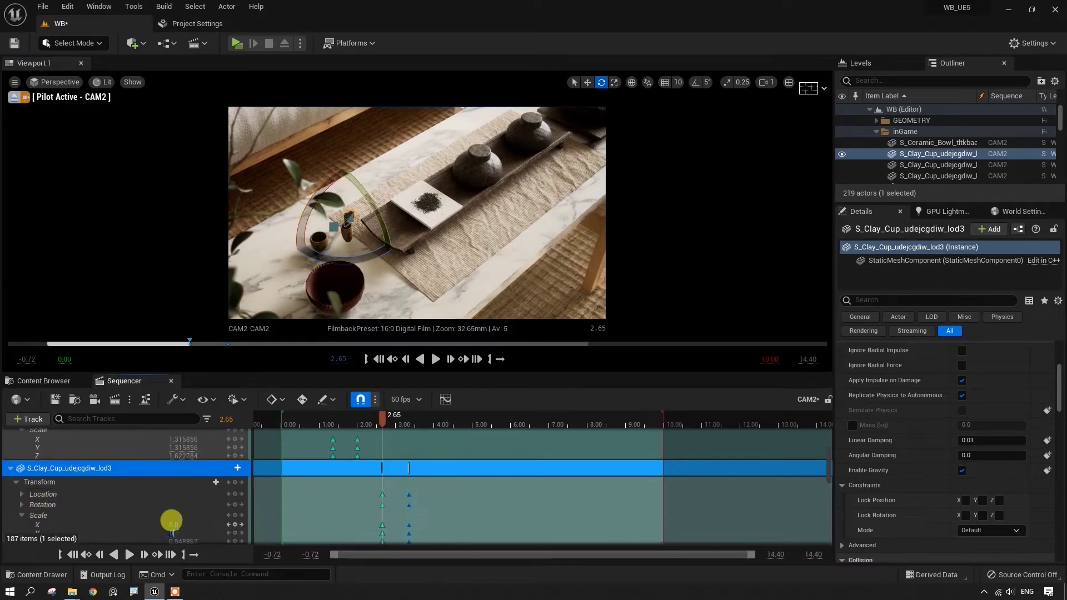
- Play back from about 0.88 s to check the cup's rotate-and-scale animation
left_click_drag(389, 416, 393, 418)
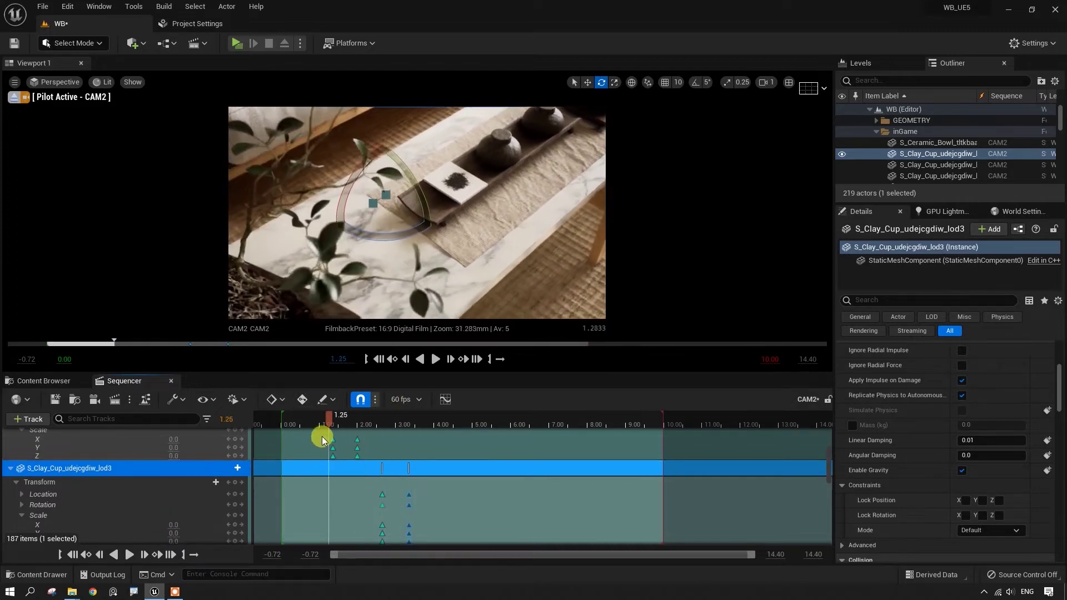
left_click_drag(392, 418, 315, 421)
left_click(435, 359)
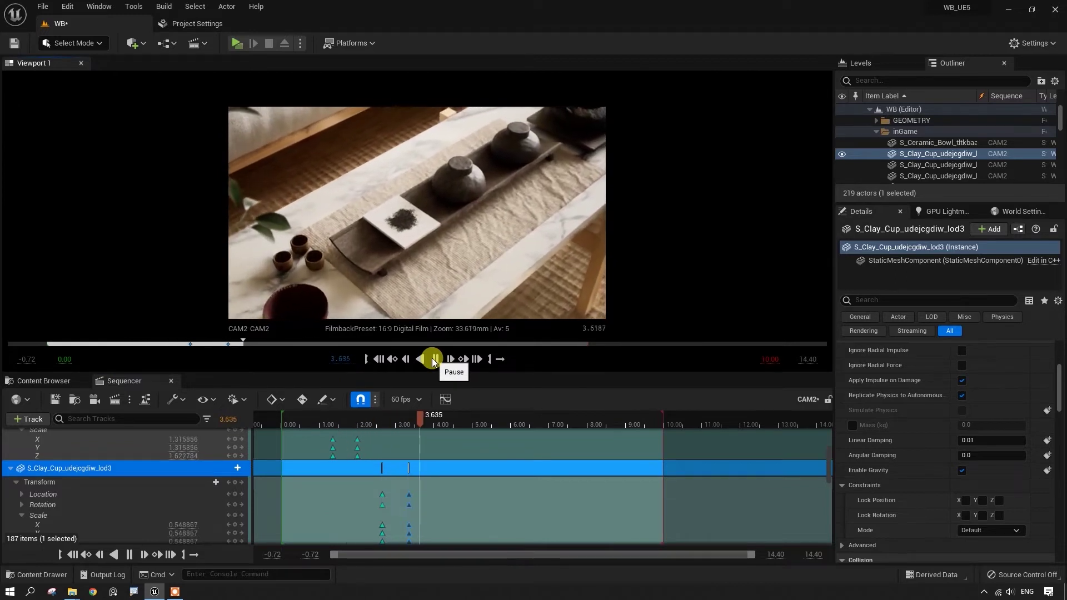
left_click(435, 359)
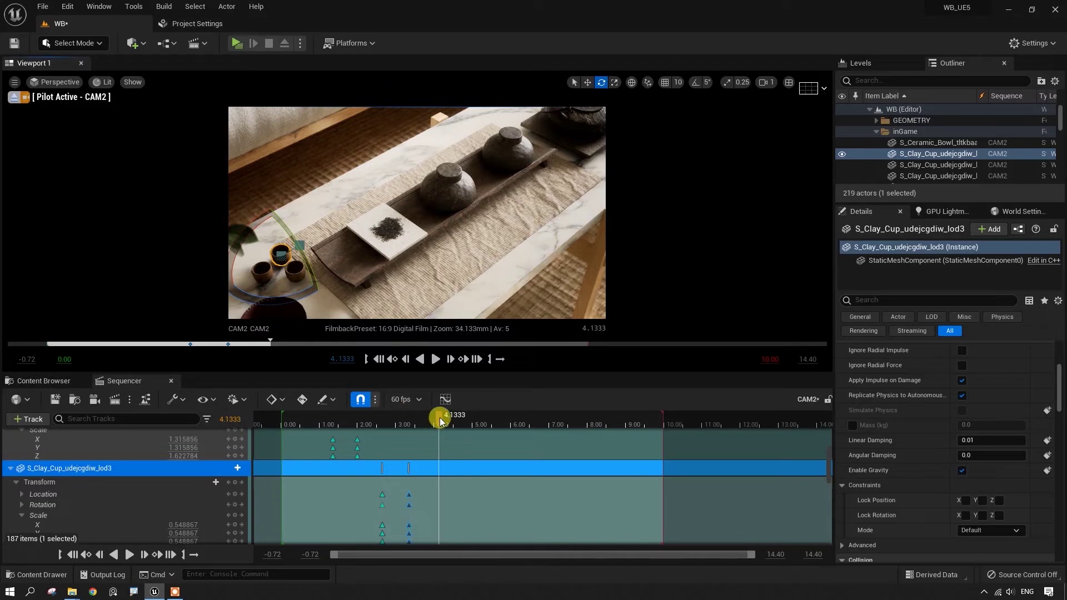
left_click_drag(440, 418, 351, 418)
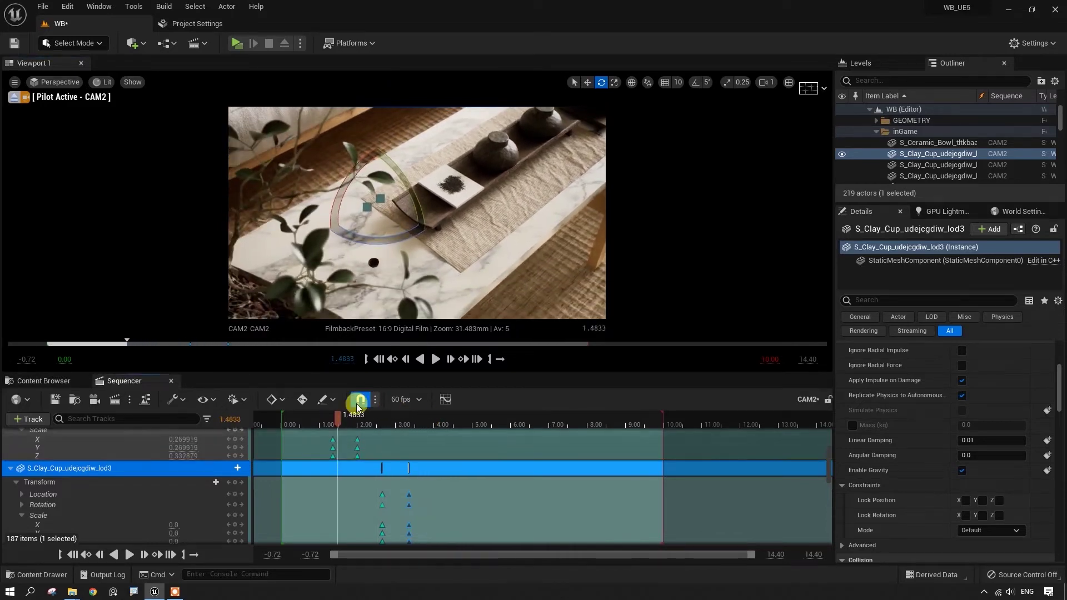
left_click(379, 359)
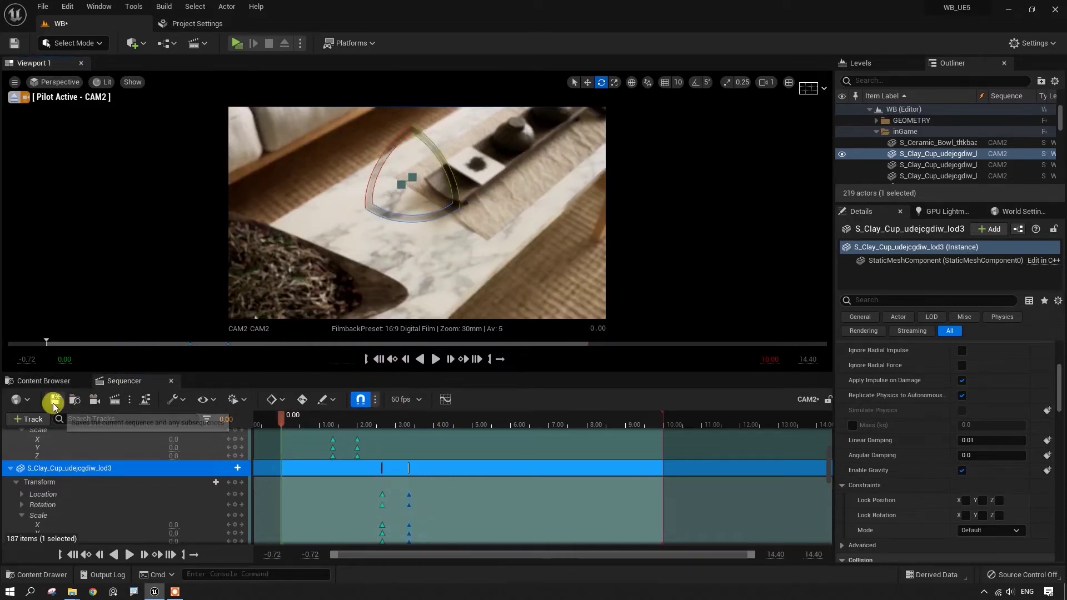
- Save the WB level and scrub forward through the animation
left_click(54, 400)
left_click(117, 399)
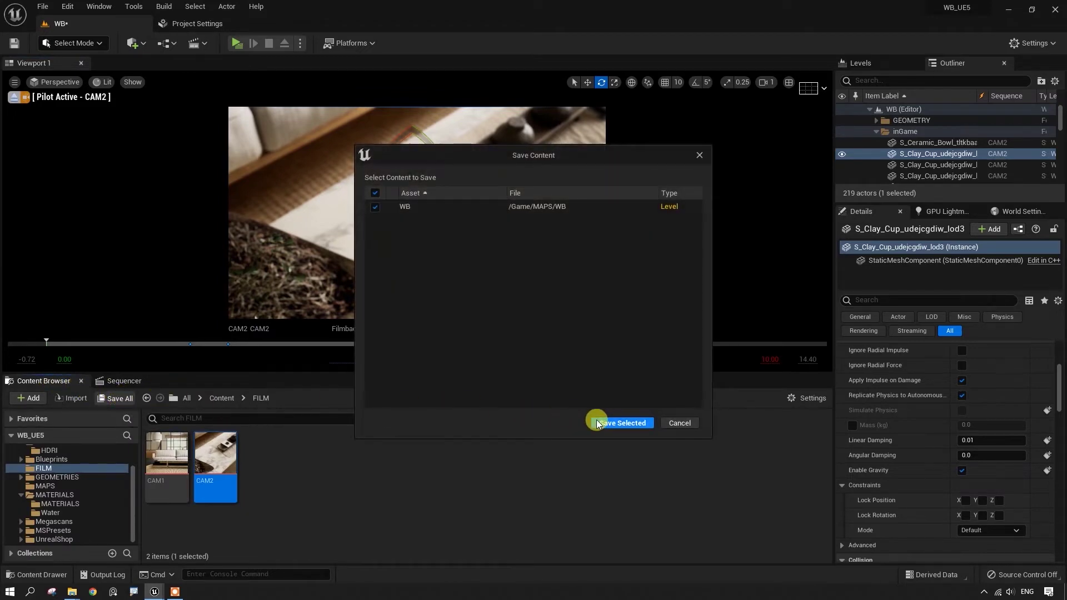
left_click(593, 424)
left_click(123, 381)
left_click_drag(281, 421, 425, 428)
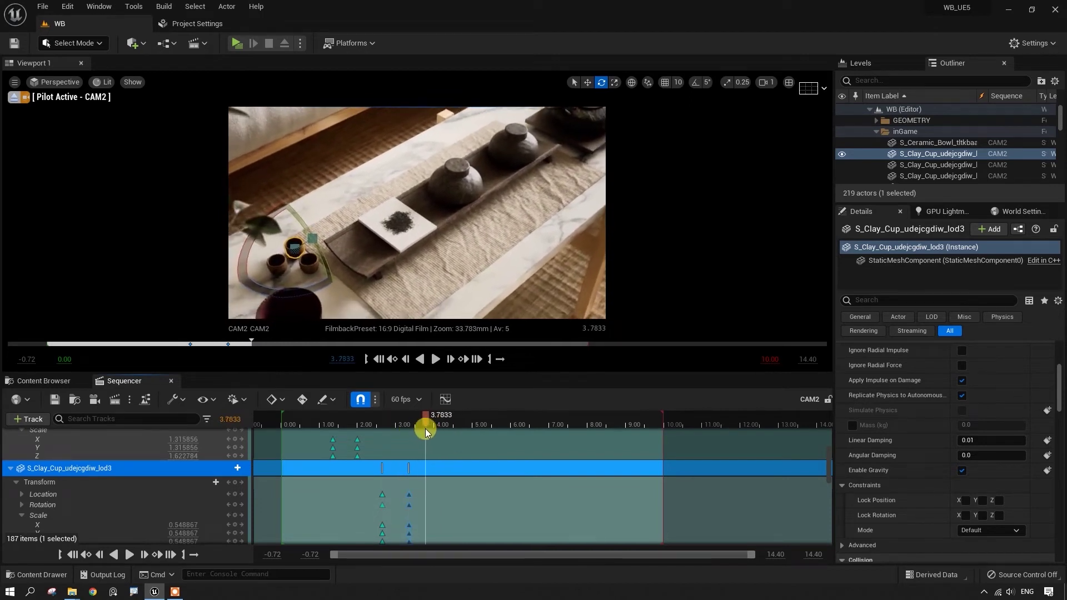
- Select the tray, SM_cups2 and SM_mtll2 pieces while scrubbing between 2.65 and 4.20 s
left_click_drag(425, 429, 442, 429)
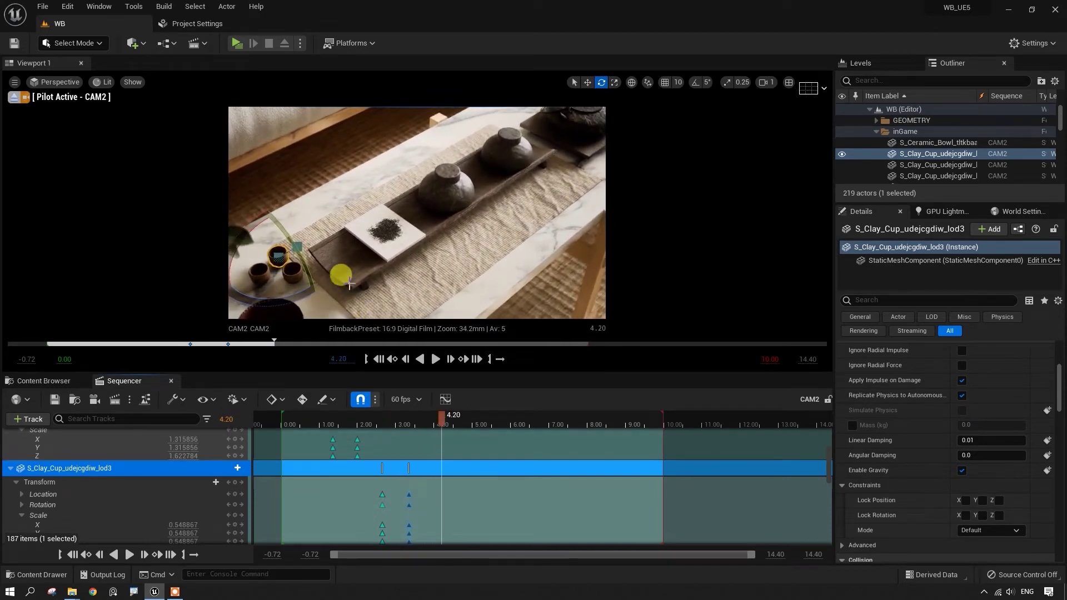
left_click(365, 258)
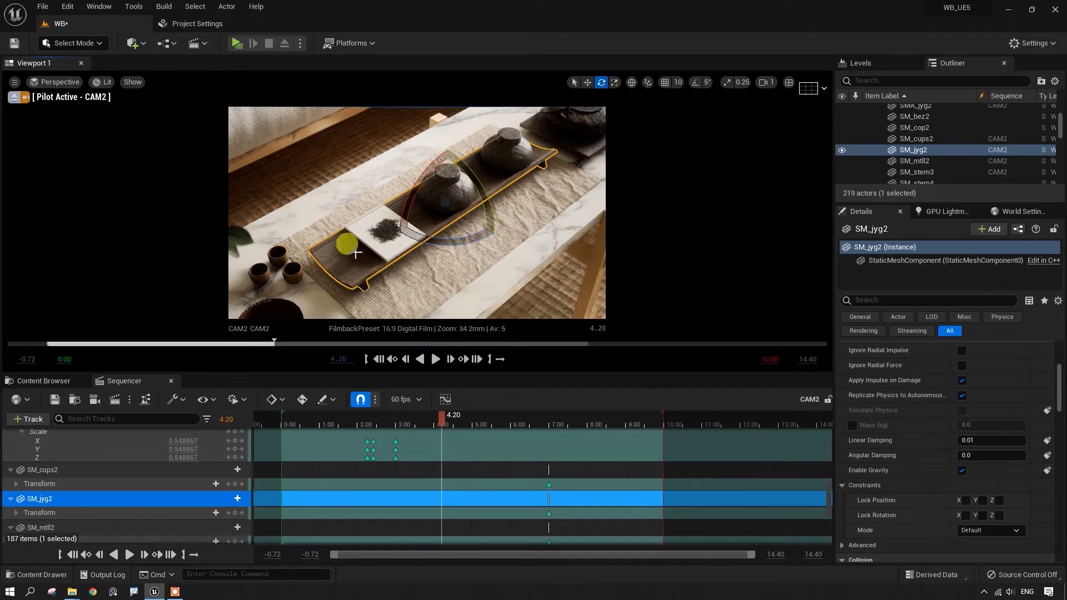
left_click(512, 143)
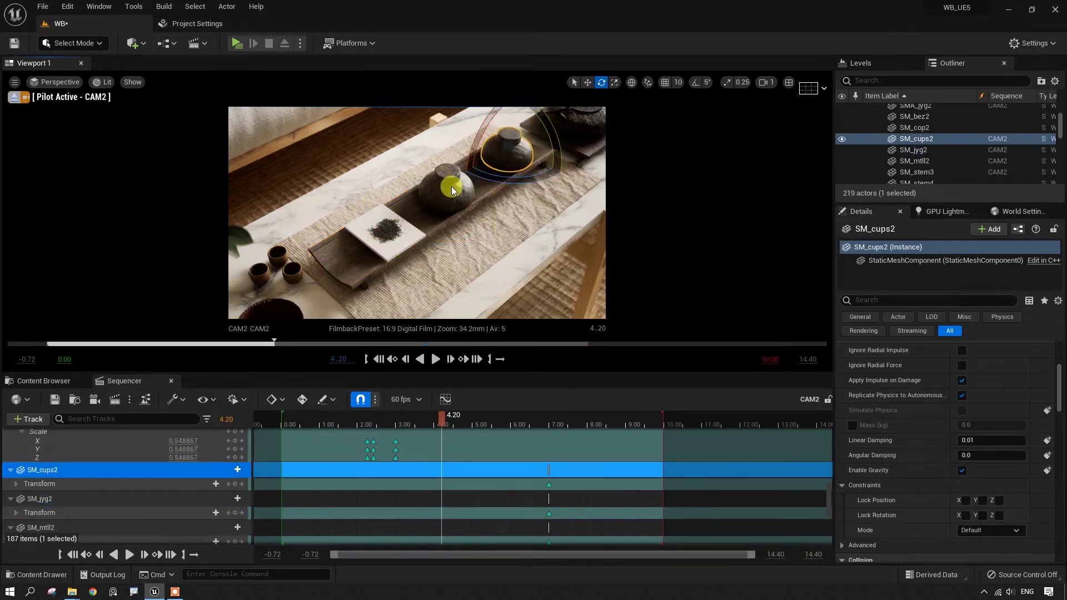
left_click(378, 233)
key("period")
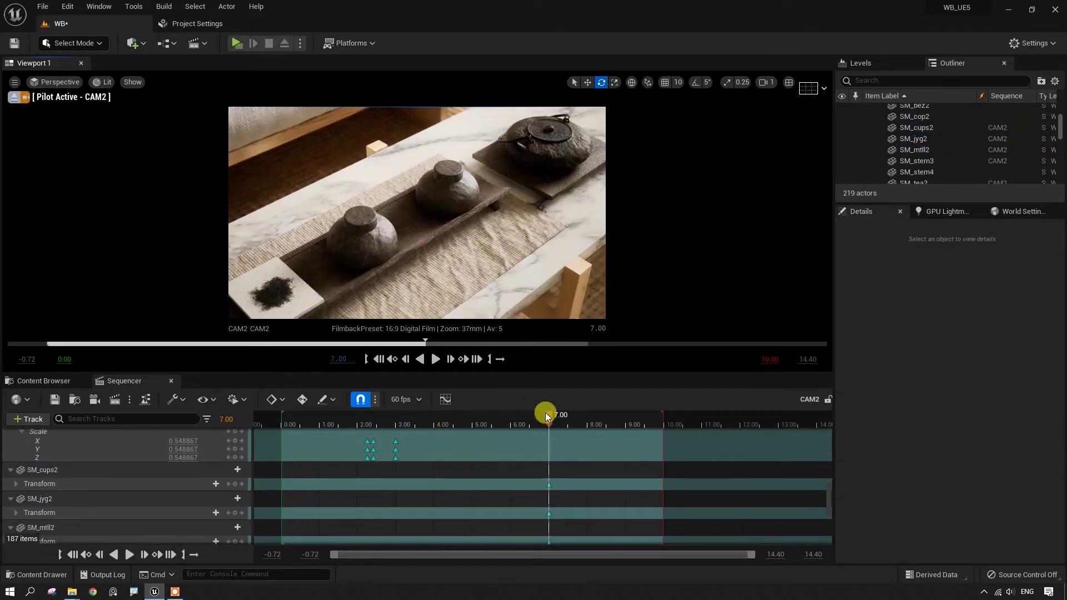
left_click_drag(548, 416, 383, 422)
left_click(429, 202)
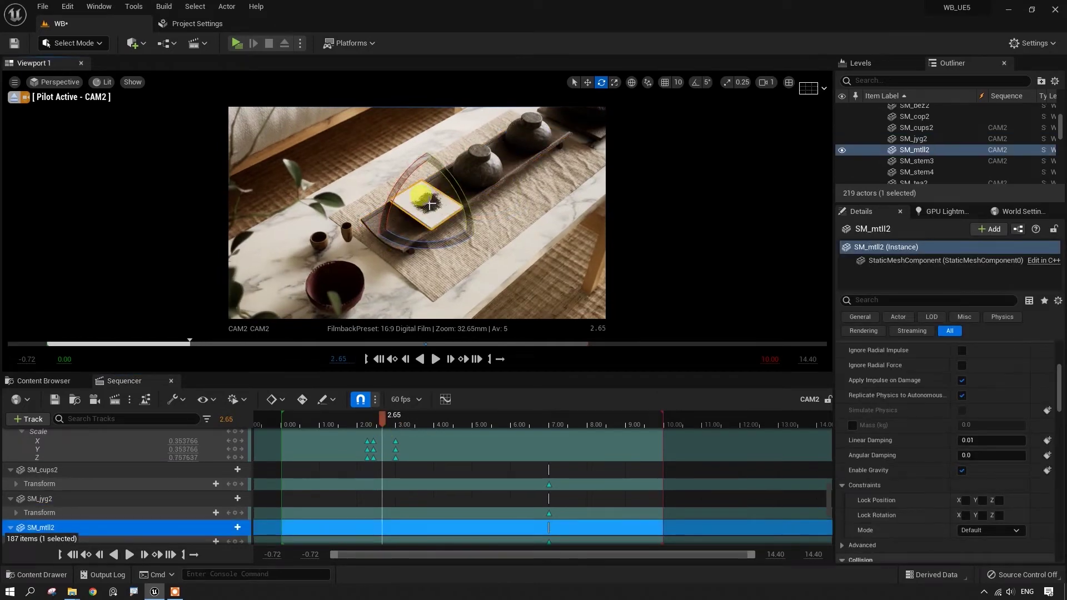
left_click_drag(548, 416, 415, 415)
- Hide the SM_tea2 leaves, bowl and teapot, then select the wooden tray
left_click(417, 230)
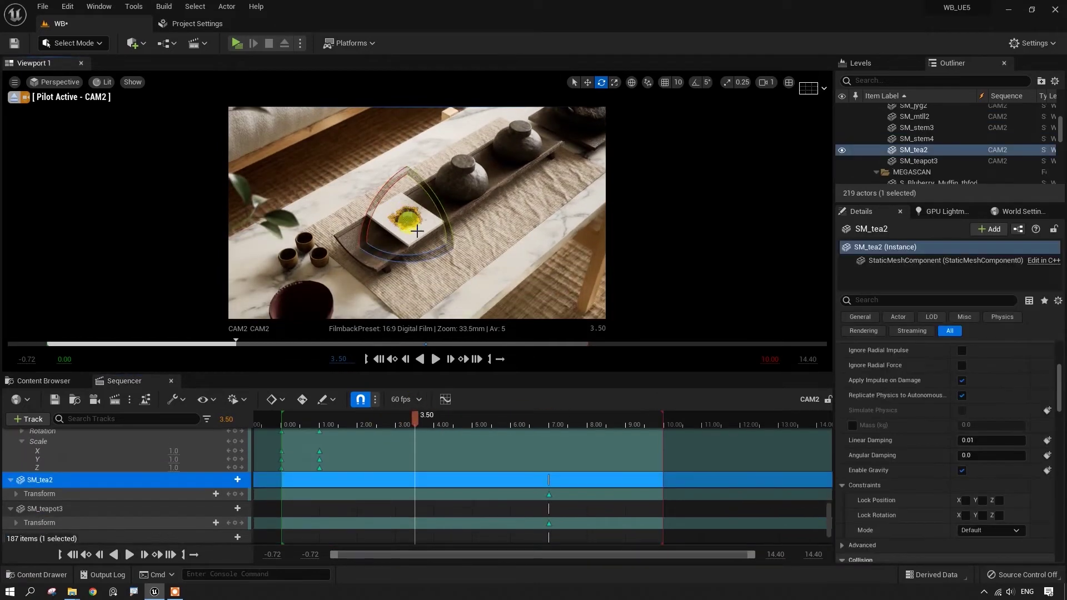
left_click(461, 177, "ctrl")
left_click(520, 153, "ctrl")
left_click(527, 143, "ctrl")
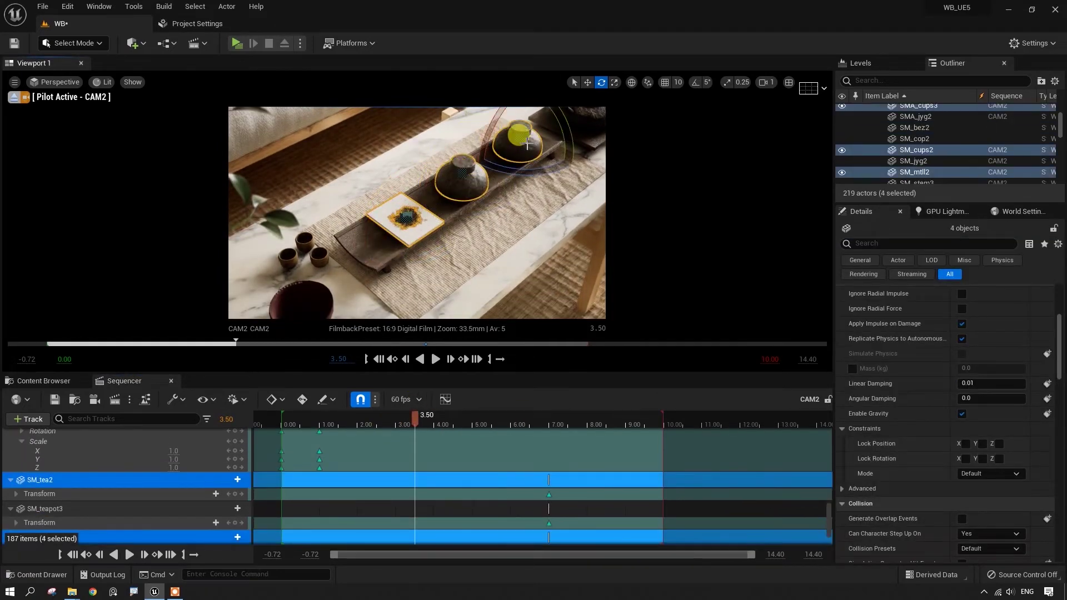
left_click(842, 106)
mouse_move(391, 425)
left_mouse_down()
mouse_move(380, 440)
mouse_move(416, 437)
left_mouse_up()
left_click(437, 216)
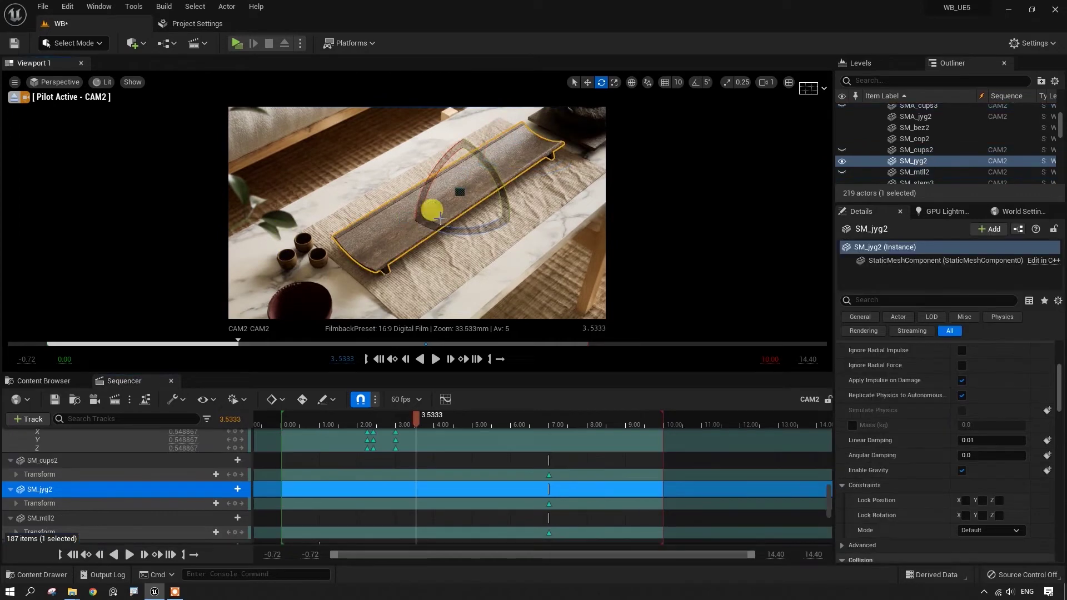
- Move the wooden tray's Transform key to 4.60 s, previewing the shot between about 2.67 s and 4.2 s
mouse_move(548, 504)
left_mouse_down()
mouse_move(393, 507)
mouse_move(446, 509)
left_mouse_up()
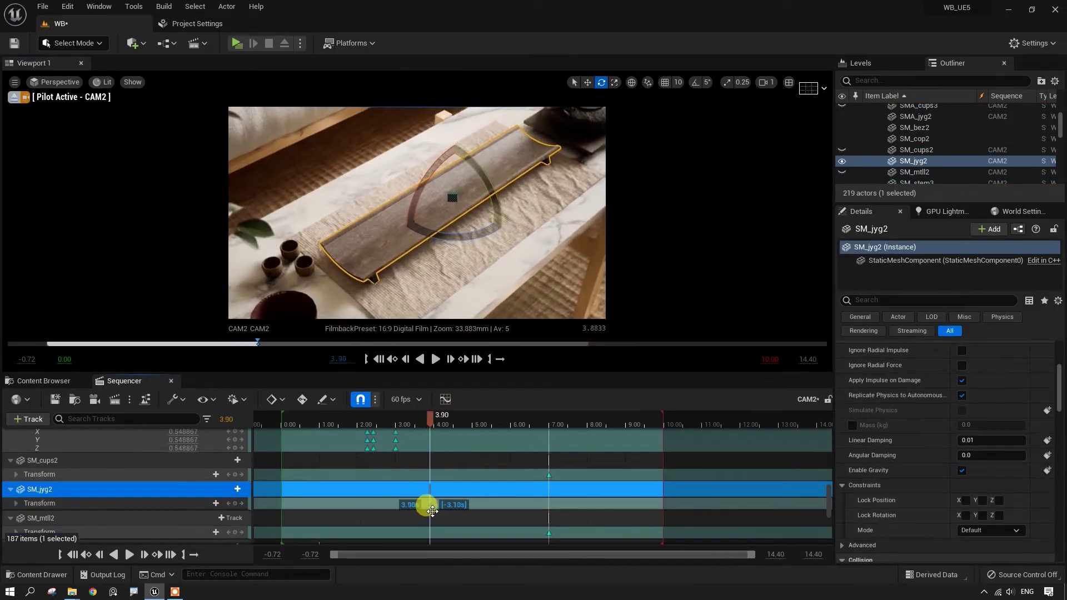
left_click_drag(446, 422, 447, 426)
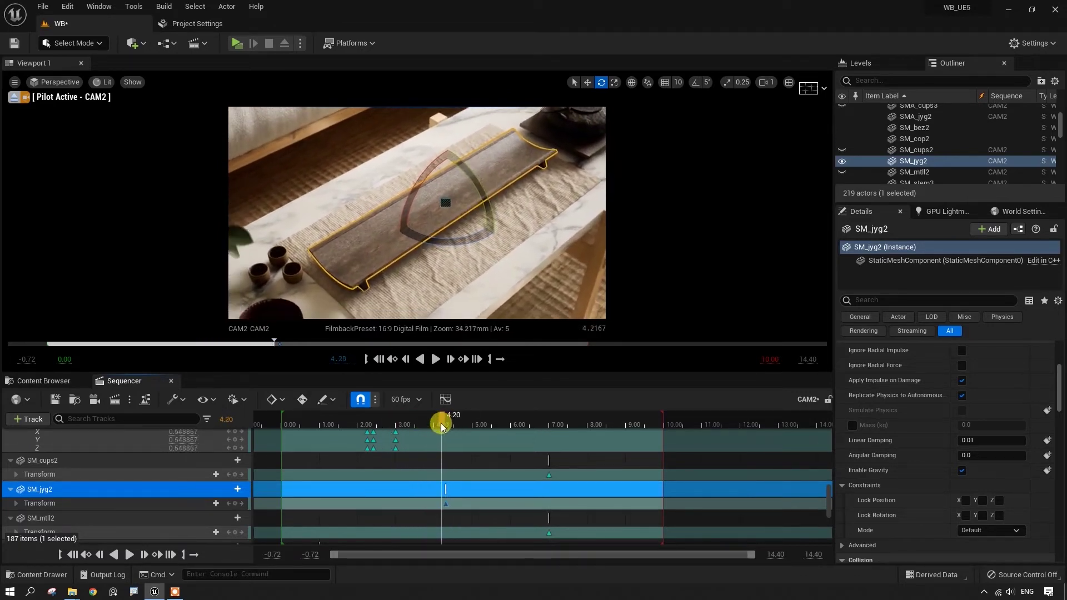
left_click_drag(446, 504, 457, 506)
mouse_move(458, 418)
left_mouse_down()
mouse_move(388, 455)
mouse_move(413, 456)
left_mouse_up()
- Raise and lower the tray on Z, then place its earlier Transform key at about 3.85 s
key("w")
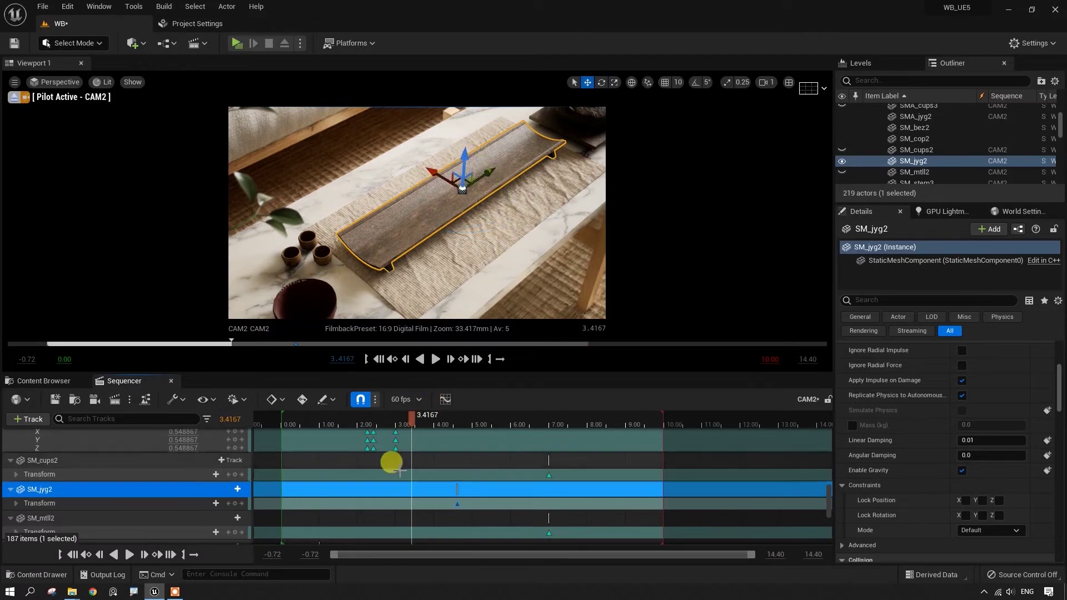
left_click_drag(461, 171, 466, 134)
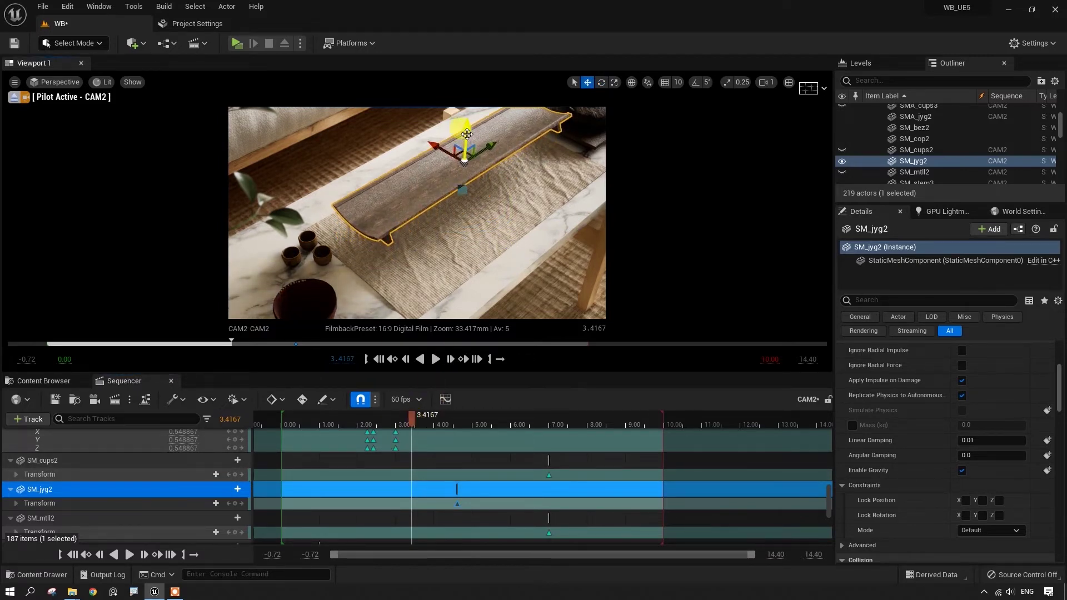
left_click_drag(467, 134, 463, 150)
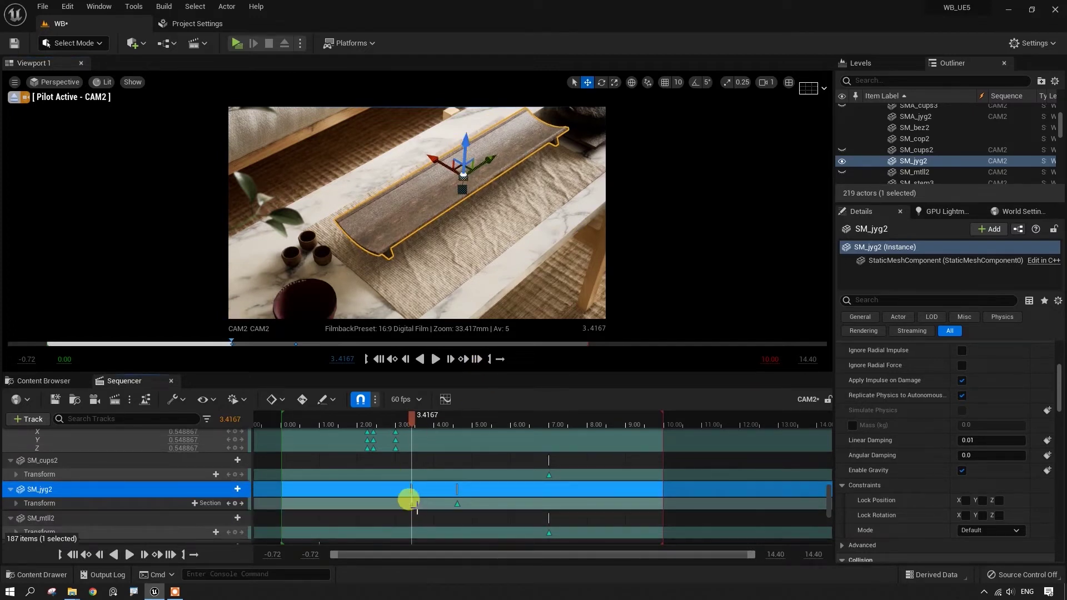
left_click_drag(417, 503, 428, 504)
left_click(427, 429)
mouse_move(427, 428)
left_mouse_down()
mouse_move(443, 437)
mouse_move(411, 446)
left_mouse_up()
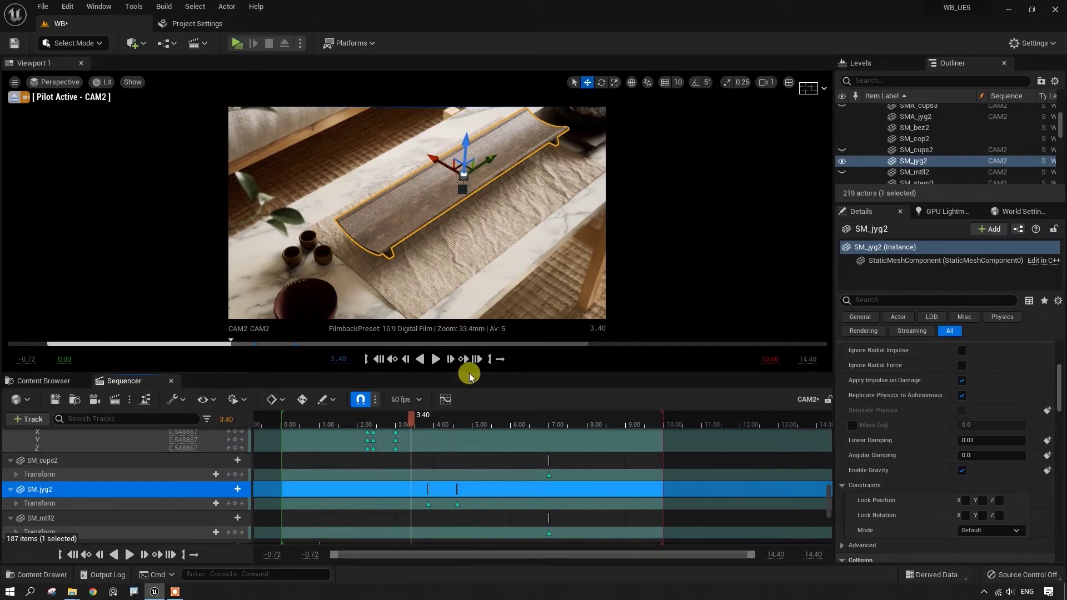
- Expand the tray's Transform > Scale channels and key its scale near zero (0.1) at 3.40 s
left_click(16, 504)
scroll(33, 503, "down", 2)
left_click(22, 501)
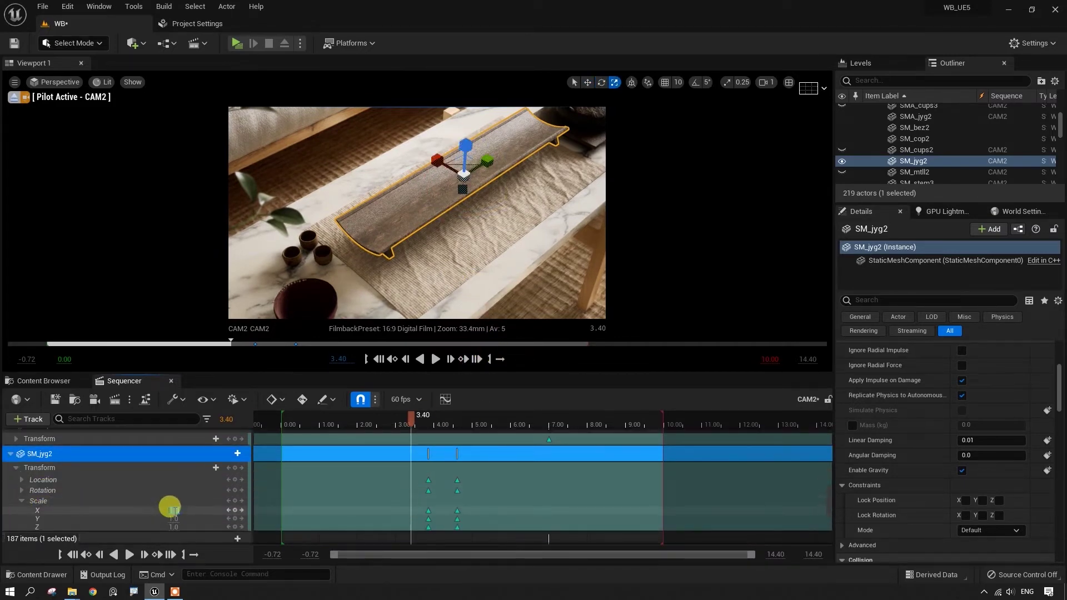
type("0.1")
key("Tab")
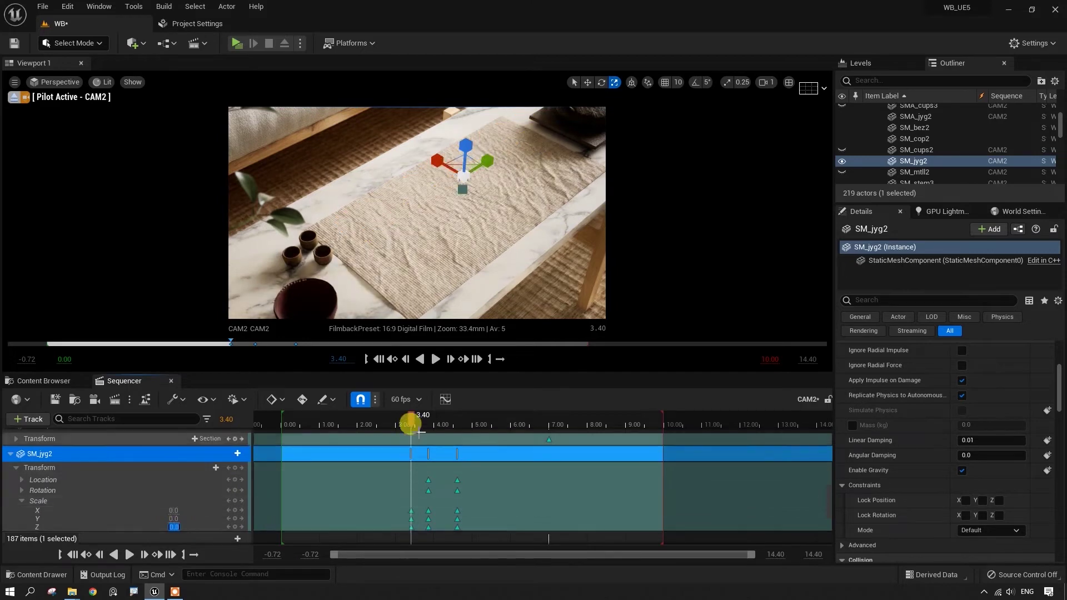
- Play back the tray growing in and review it around 4.0–4.48 s
left_click_drag(411, 422, 377, 422)
left_click(435, 360)
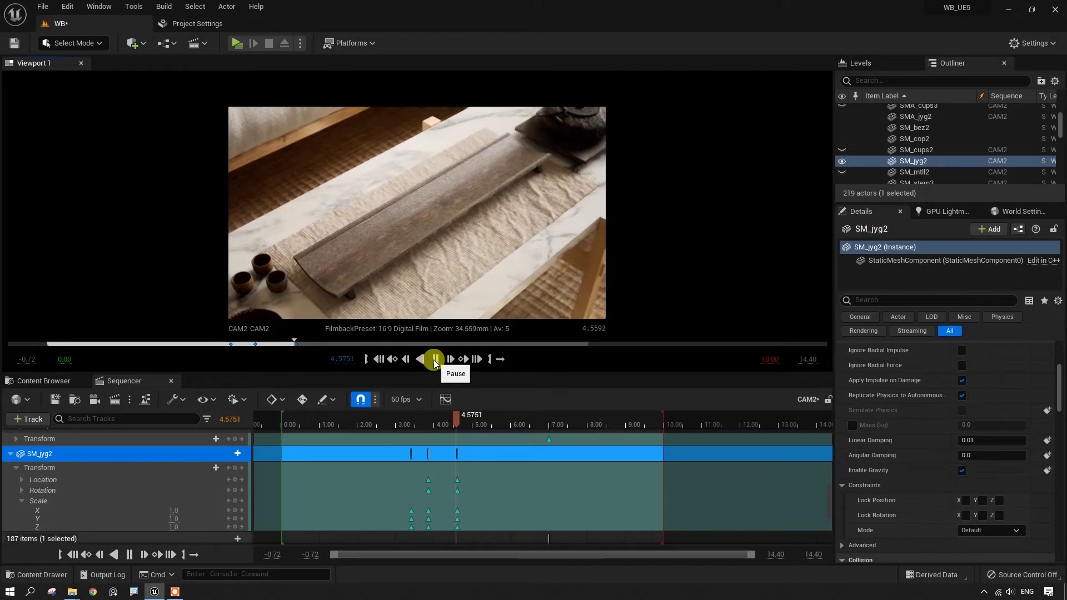
left_click(435, 360)
left_click_drag(459, 428, 434, 459)
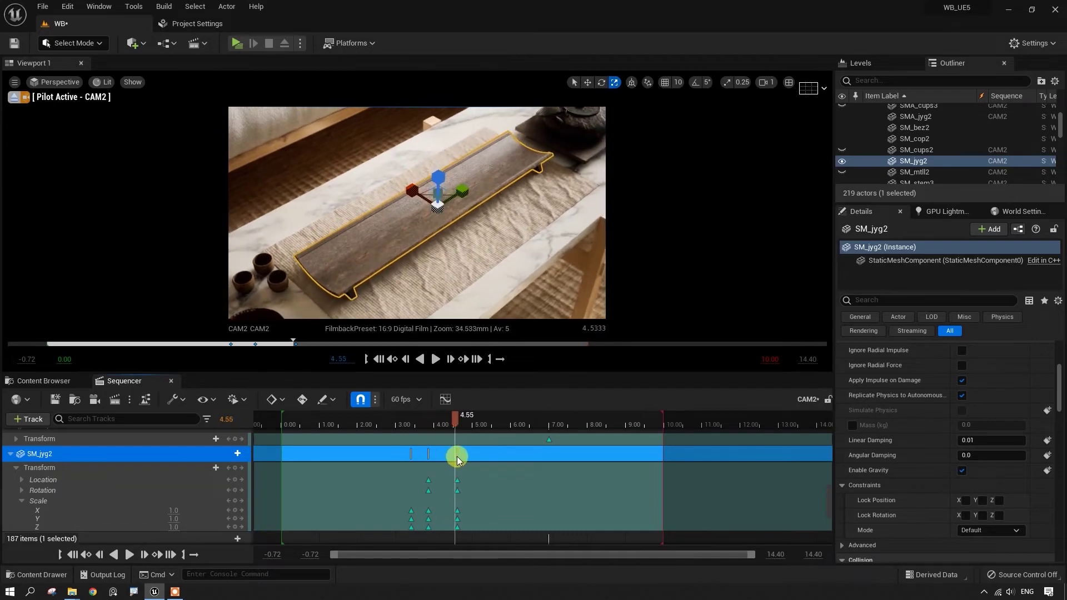
left_click_drag(433, 457, 453, 455)
left_click(47, 483)
- Make the tray's Transform keys ease smoothly, replay its entrance, and bring up its curves at 3.85 s
double_click(84, 469)
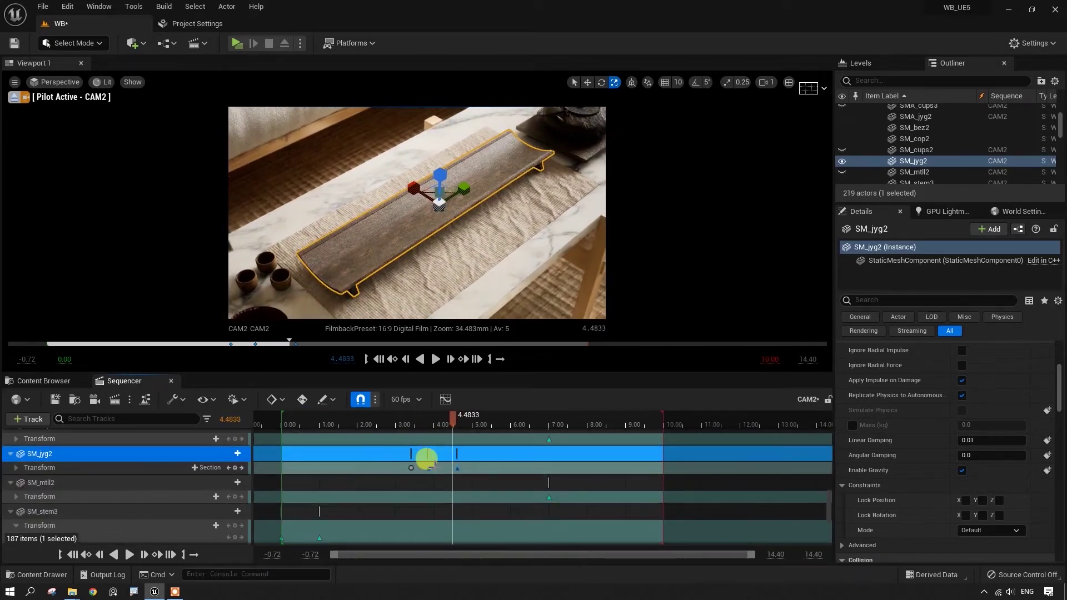
left_click(430, 468)
left_click(431, 425)
left_click(433, 359)
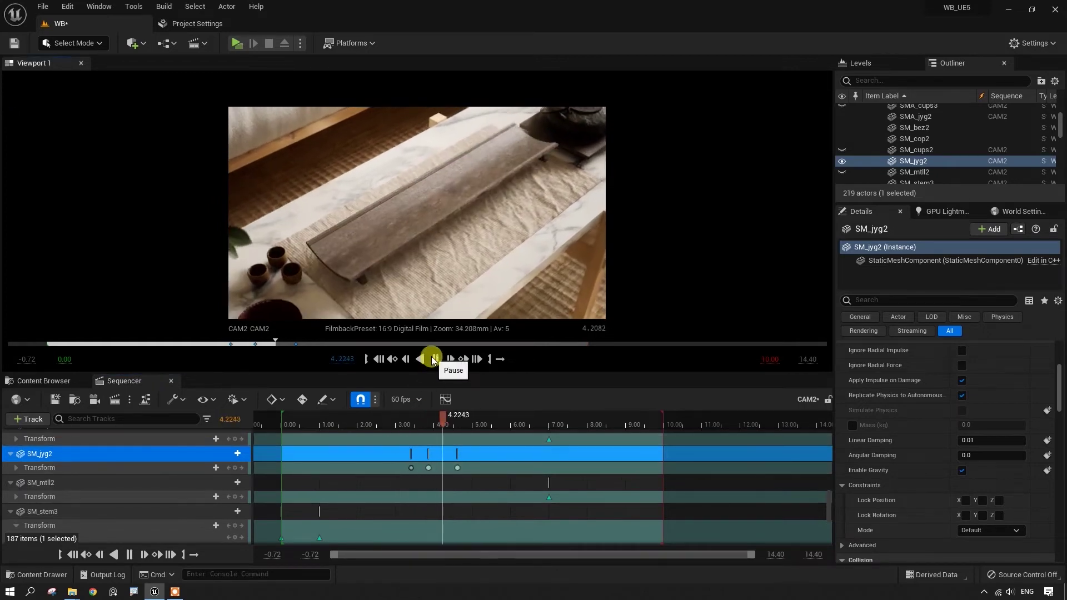
left_click(433, 359)
left_click(428, 423)
left_click(397, 362)
left_click(441, 403)
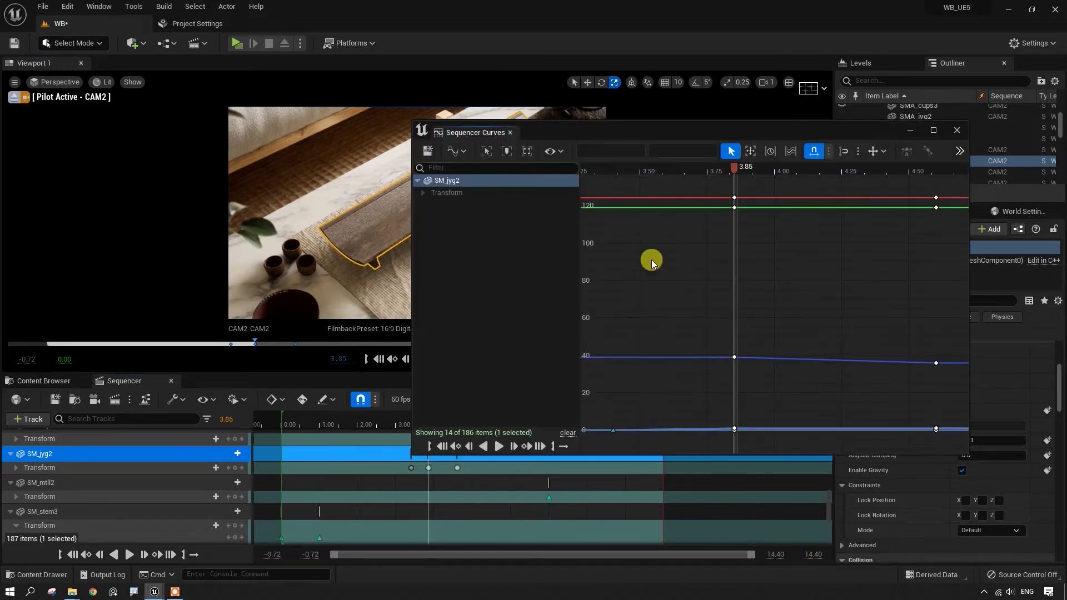
- Raise the tray's Location.Z key so the height curve arches upward, then move the curves window to the upper right
scroll(652, 336, "up", 5)
left_click_drag(700, 349, 700, 344)
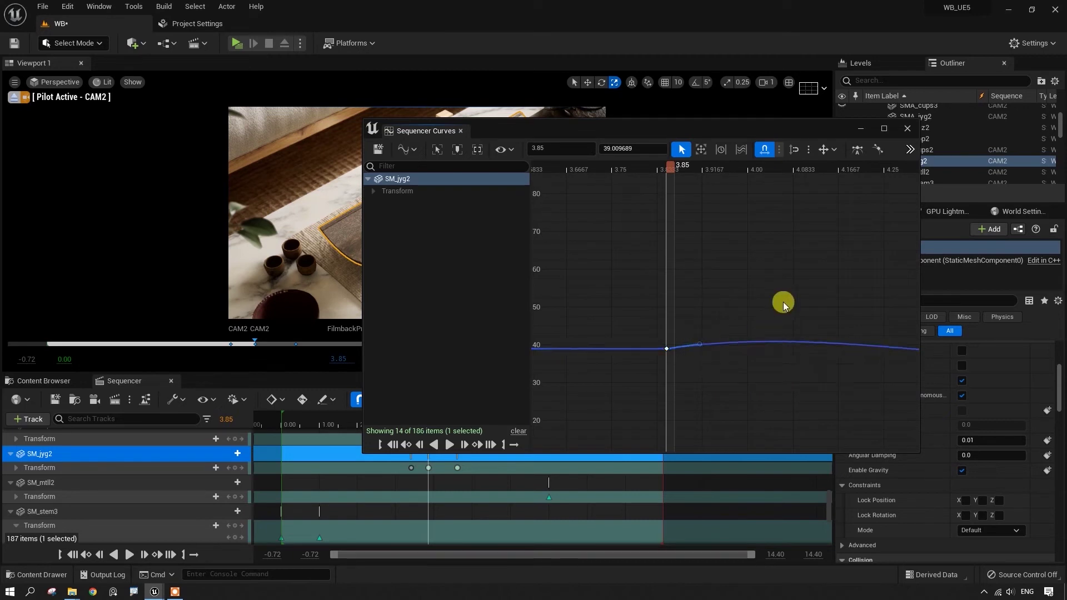
scroll(721, 387, "down", 3)
scroll(719, 343, "down", 1)
scroll(663, 388, "down", 1)
left_click_drag(571, 127, 871, 99)
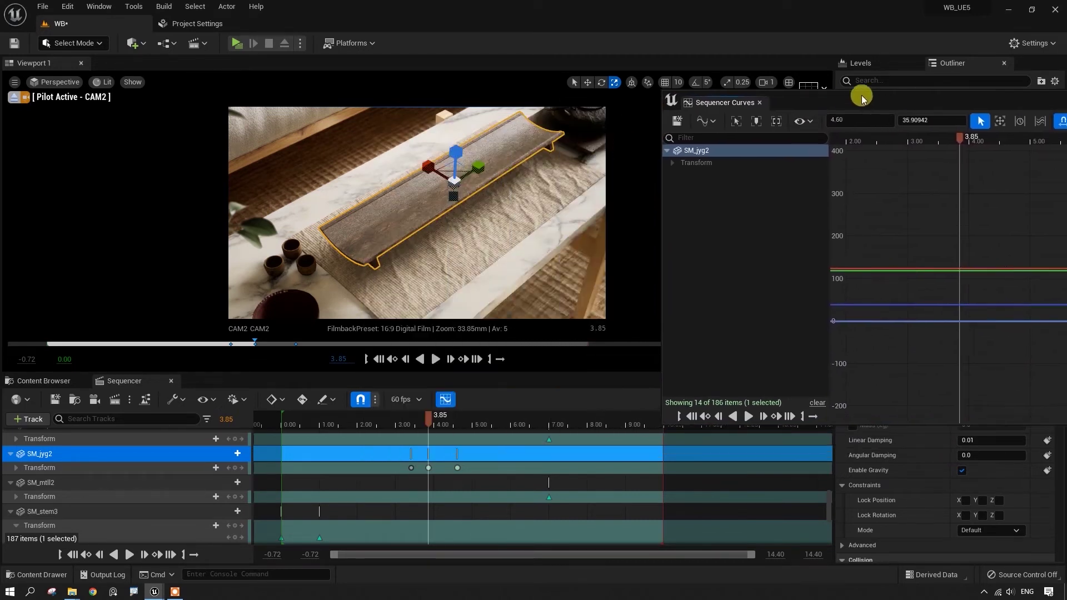
- Play the shot through 5.10 s to check the tray's new rise and settle
mouse_move(431, 422)
left_mouse_down()
mouse_move(452, 425)
mouse_move(421, 437)
mouse_move(449, 434)
mouse_move(409, 446)
left_mouse_up()
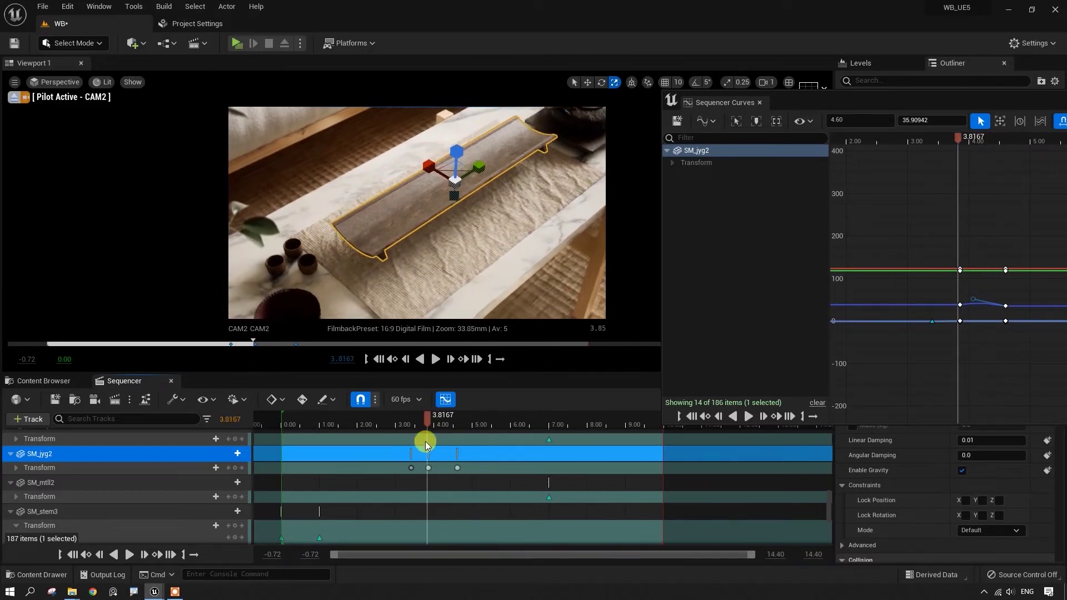
left_click(435, 359)
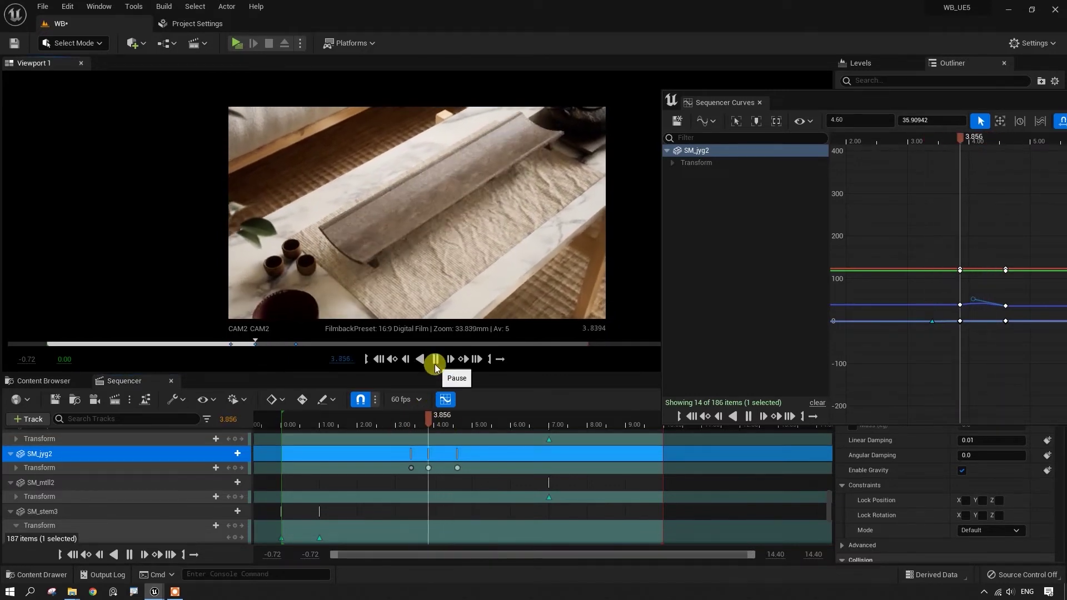
left_click(435, 363)
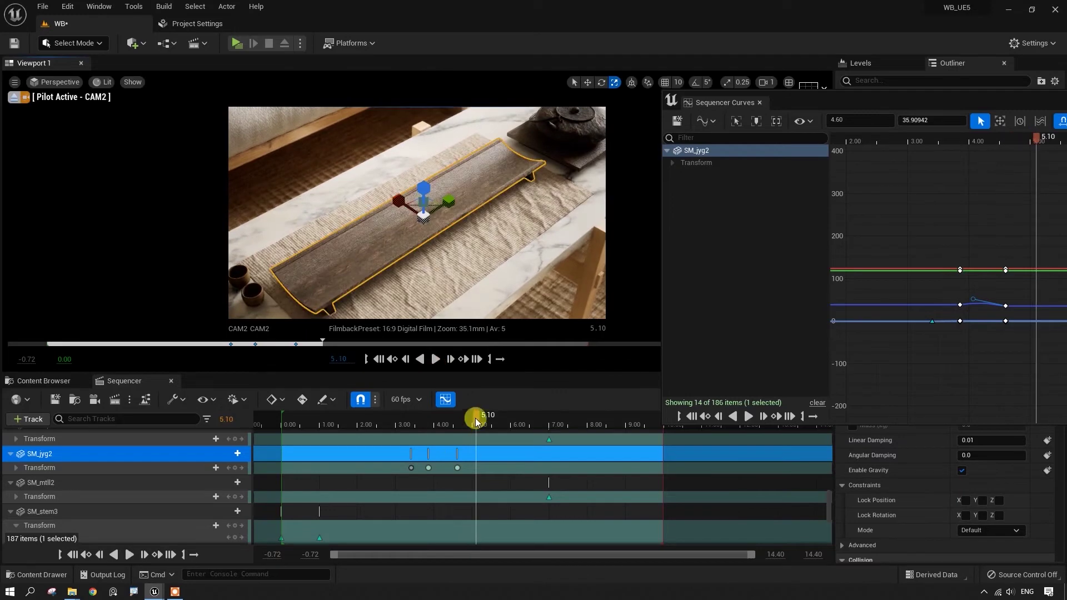
left_click_drag(476, 422, 439, 449)
scroll(998, 286, "up", 4)
scroll(1006, 312, "up", 4)
scroll(1006, 312, "up", 2)
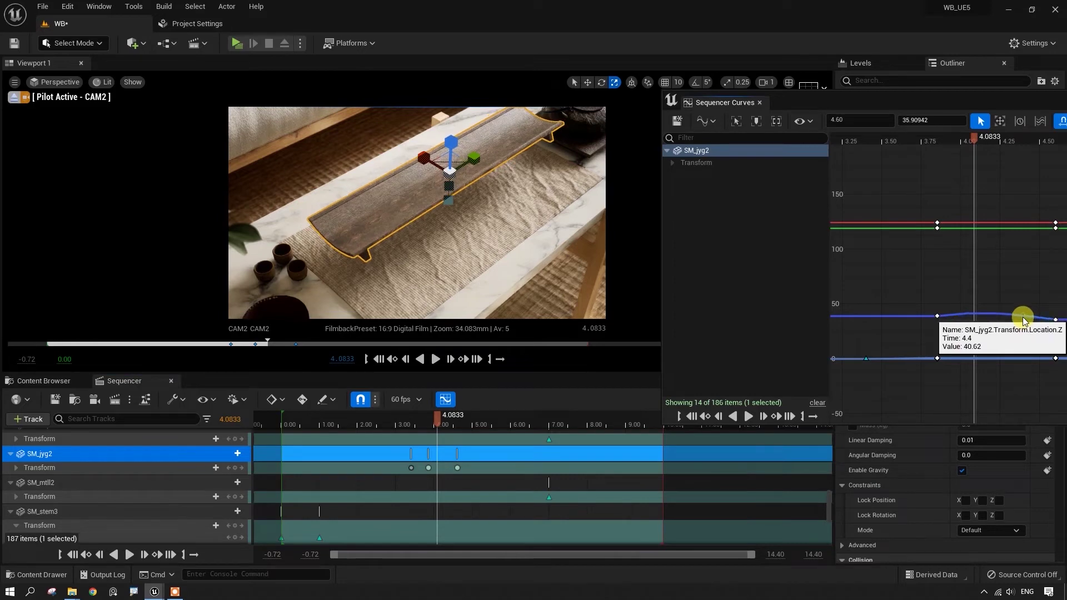
- Select the 3.85 s height key and scrub the tray's motion up to its 4.60 s key
left_click_drag(955, 328, 956, 327)
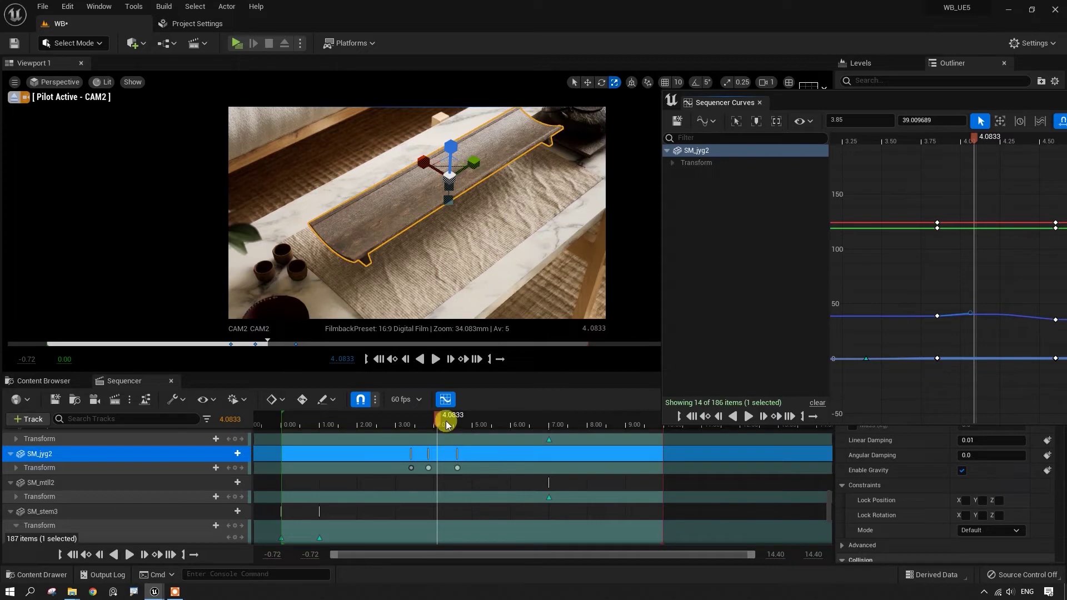
left_click_drag(438, 424, 461, 438)
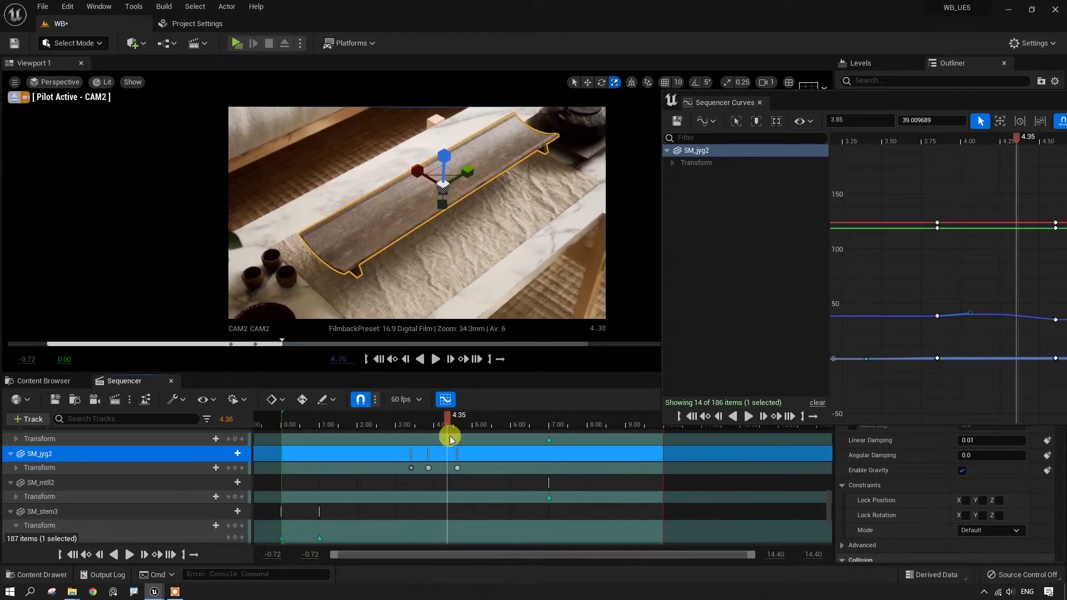
left_click_drag(459, 438, 433, 447)
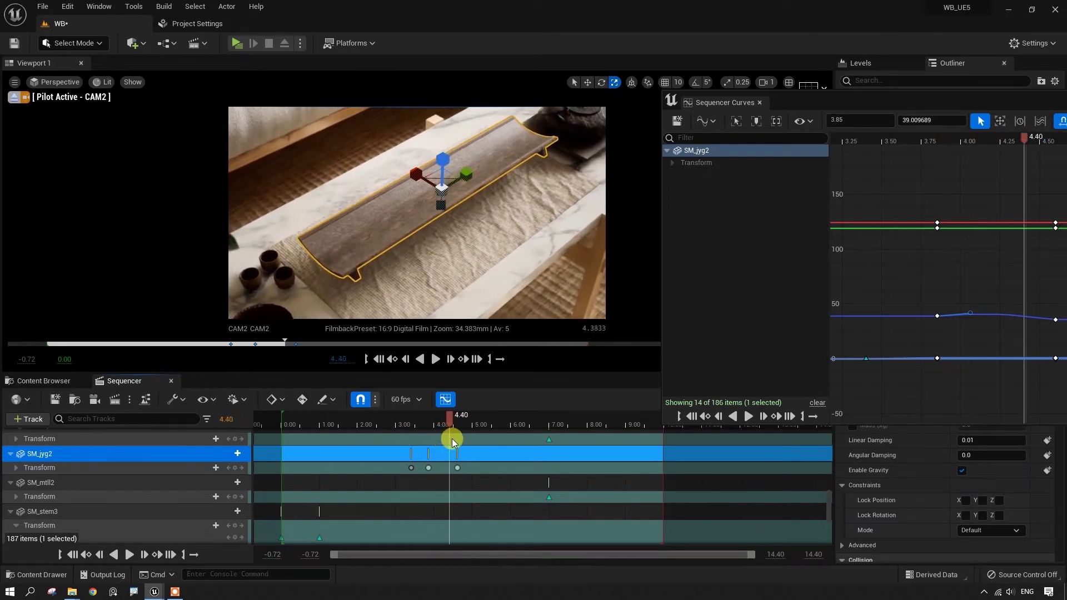
mouse_move(433, 446)
left_mouse_down()
mouse_move(459, 440)
mouse_move(454, 455)
left_mouse_up()
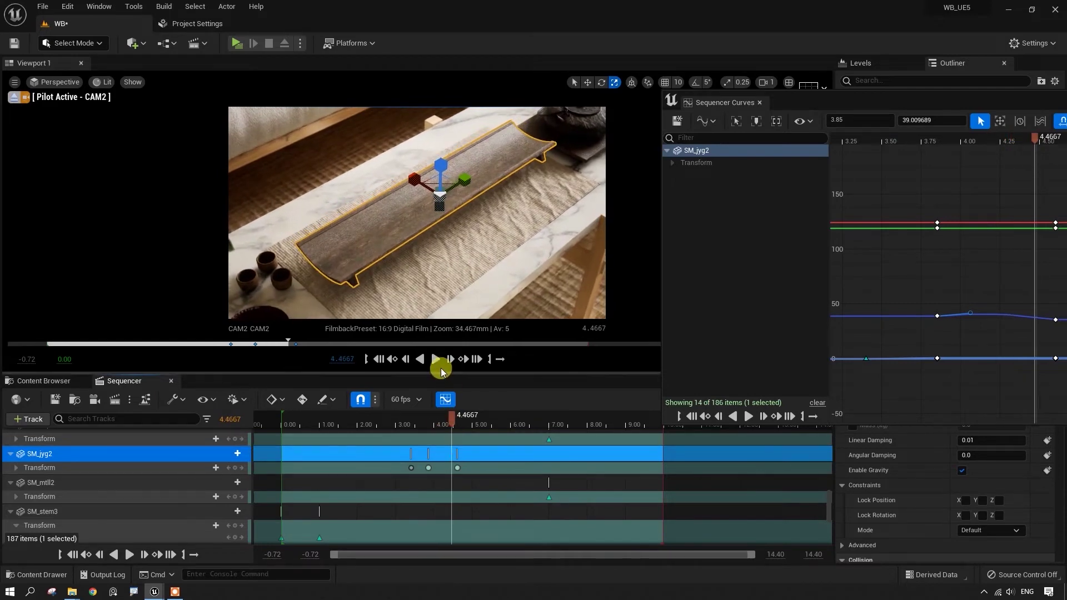
left_click(464, 360)
left_click(458, 453)
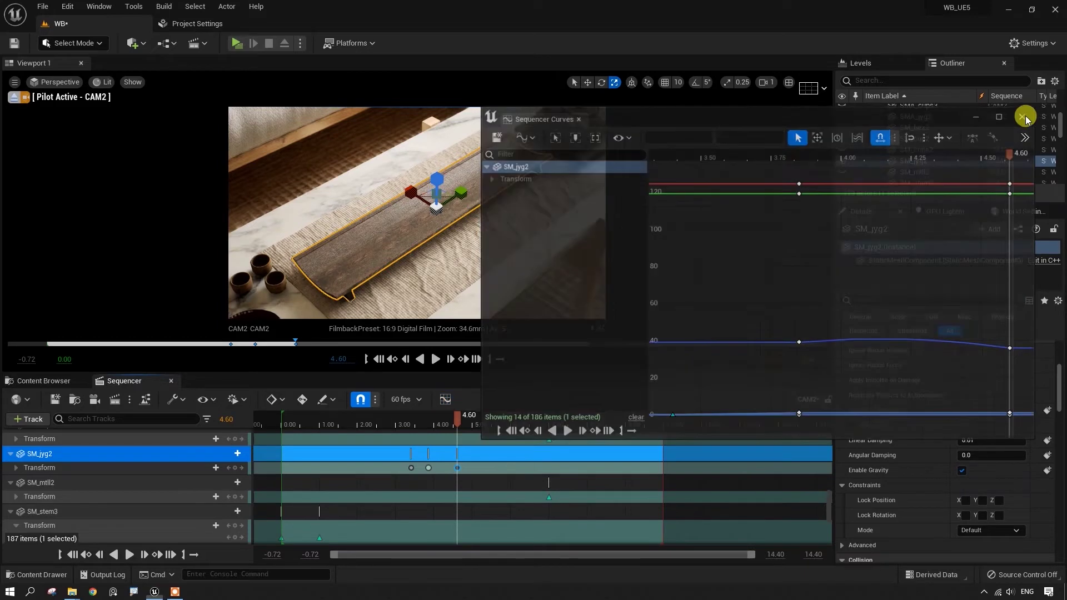
- Close the curves window and add a new Transform key for the tray at about 5.08 s
left_click(1029, 112)
left_click(476, 430)
left_click_drag(458, 468, 475, 467, "alt")
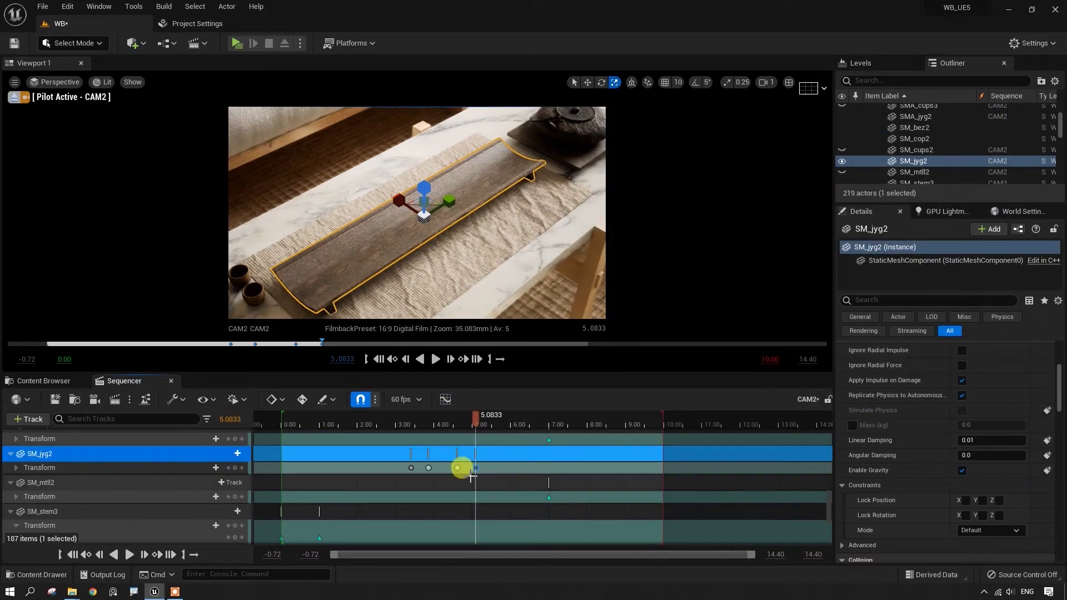
left_click(477, 451)
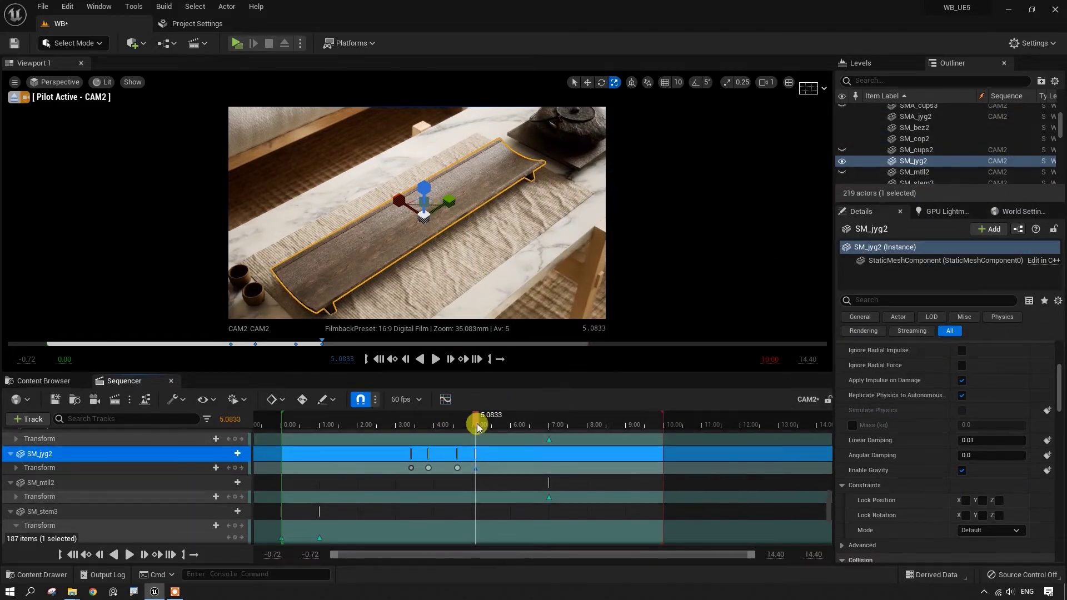
left_click_drag(476, 422, 464, 442)
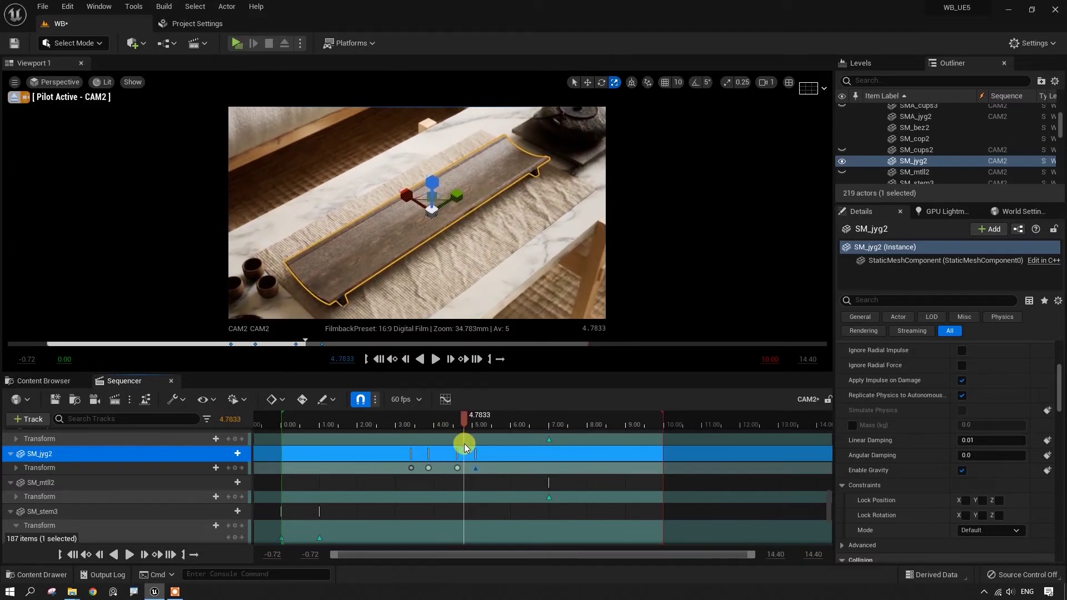
key("e")
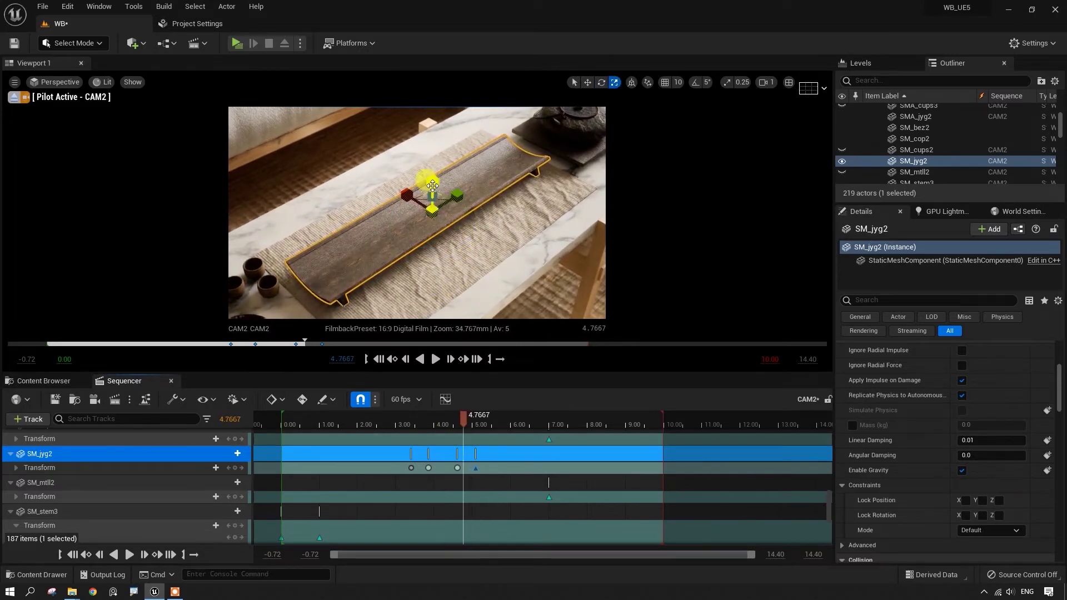
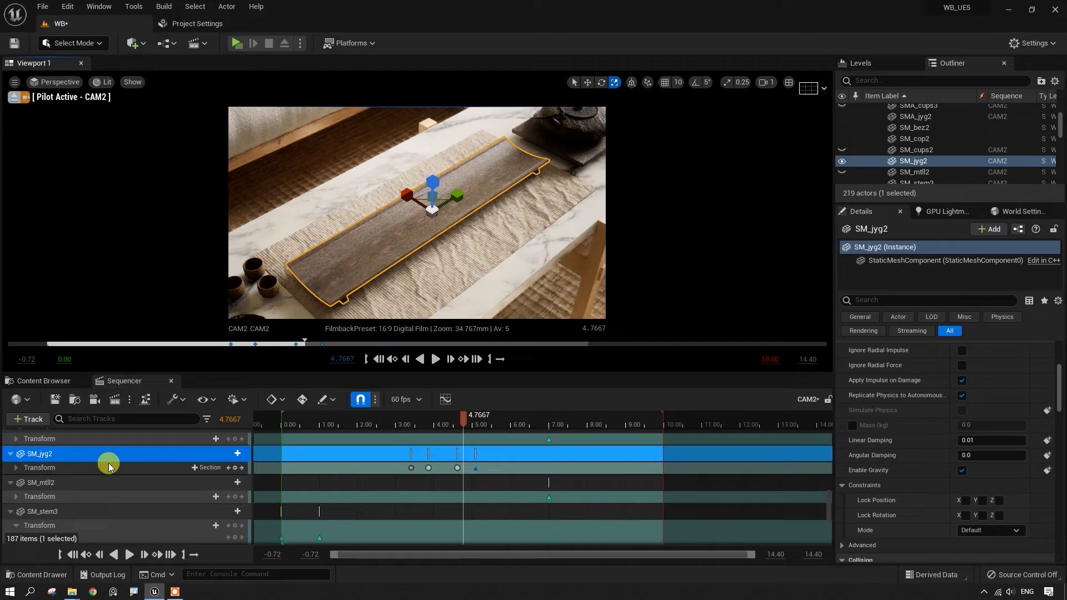
- Scrub and play CAM2 around 3–4 s to preview tray SM_jyg2 entering, then show the FILM folder
scroll(465, 469, "up", 5, "ctrl")
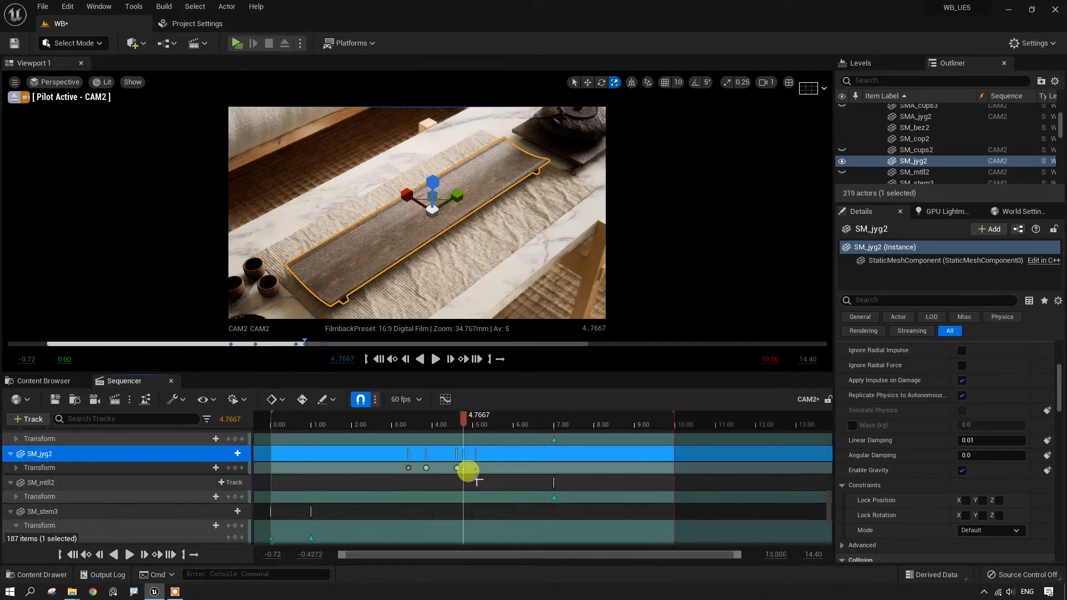
left_click_drag(461, 422, 481, 425)
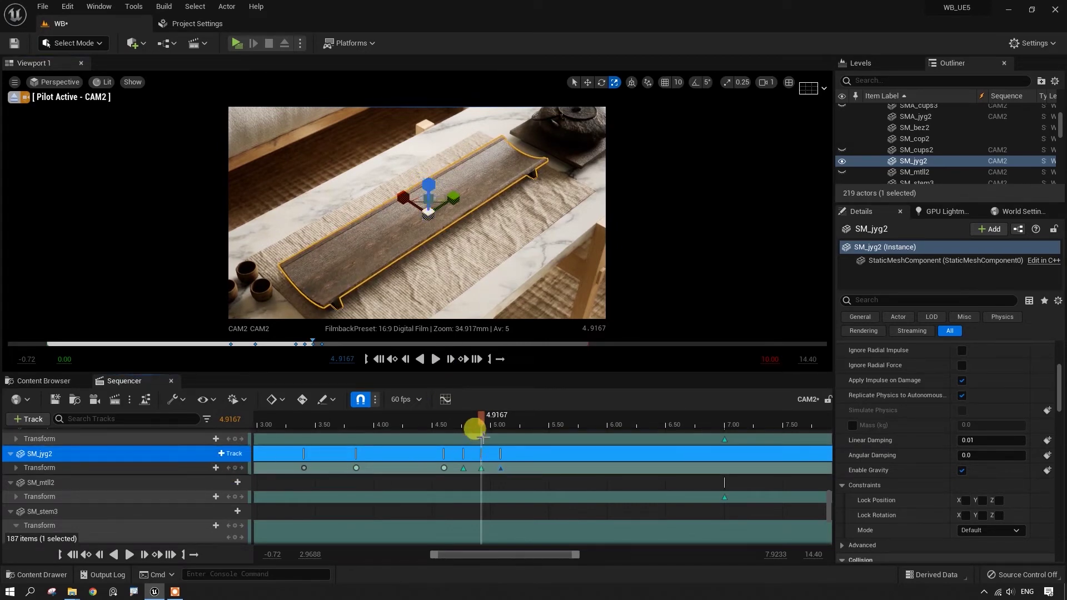
left_click_drag(481, 433, 265, 439)
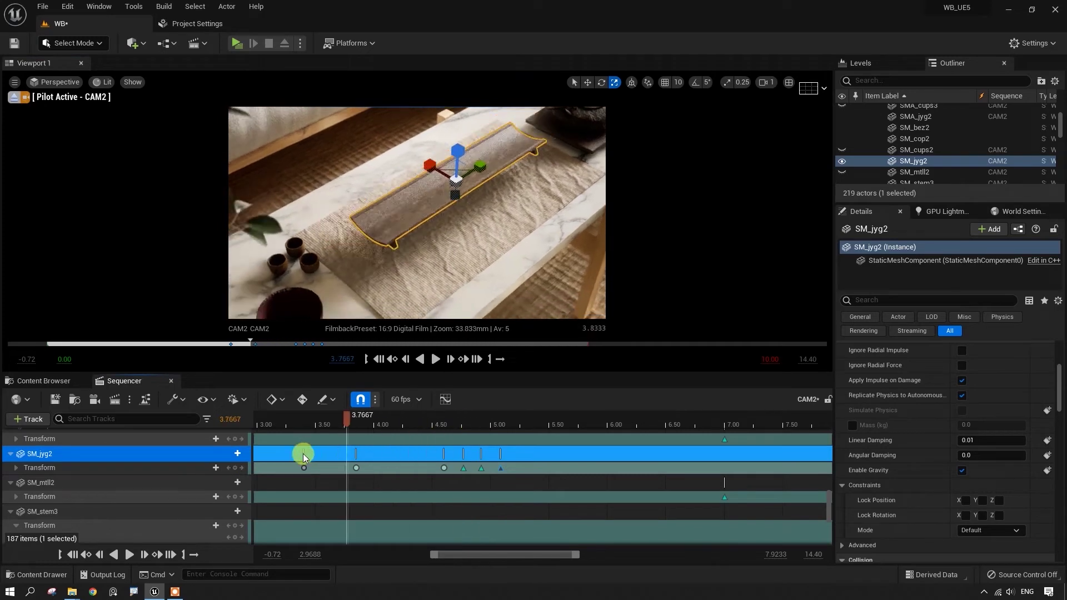
left_click(436, 359)
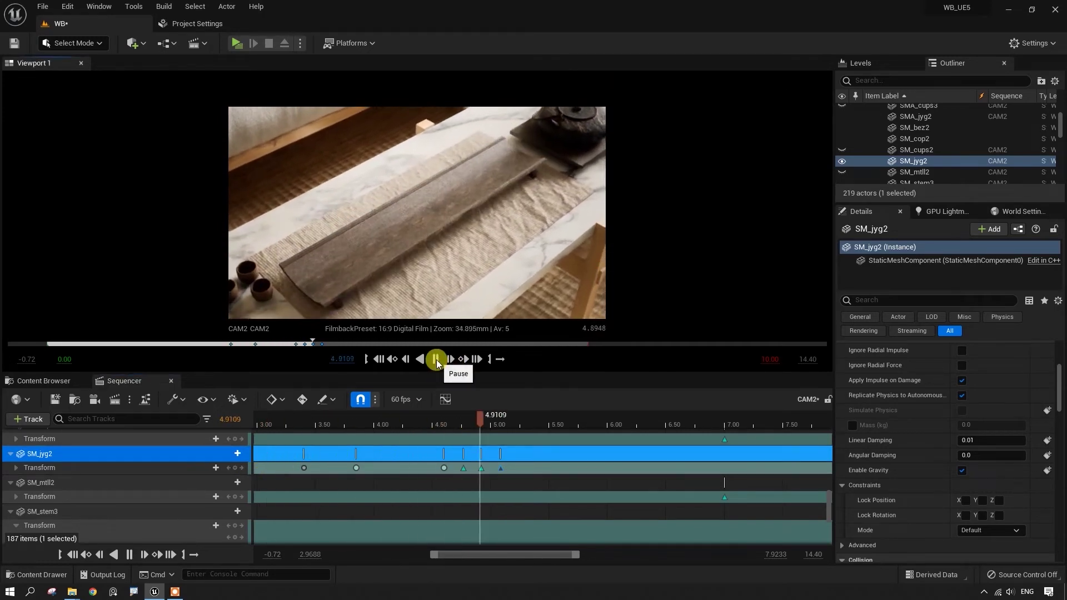
left_click(436, 359)
left_click_drag(551, 418, 343, 428)
left_click(49, 382)
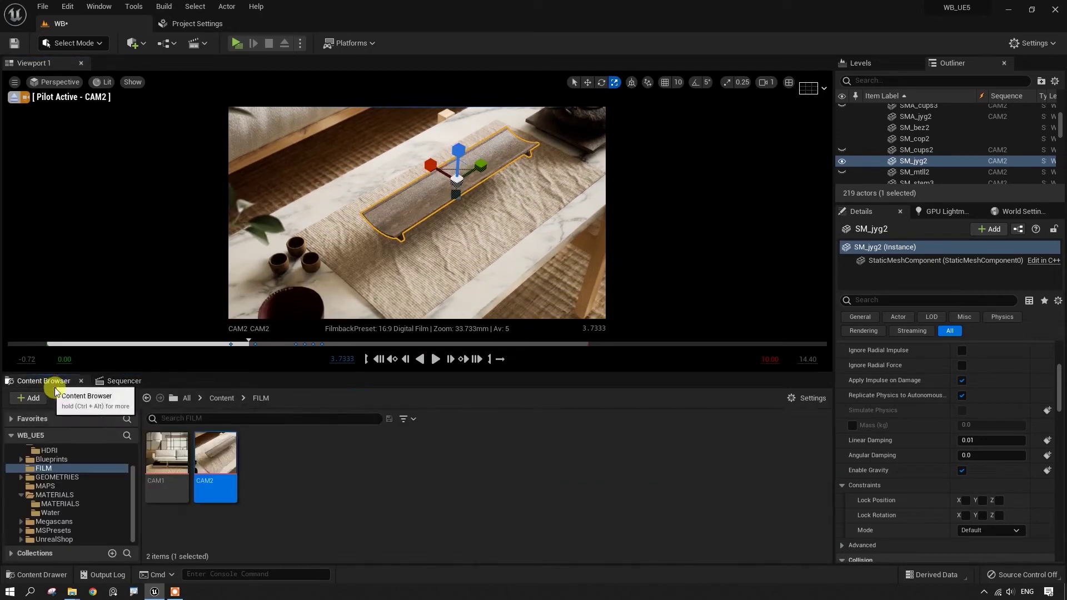
- Save all modified content, confirming the level save
left_click(114, 404)
left_click(614, 422)
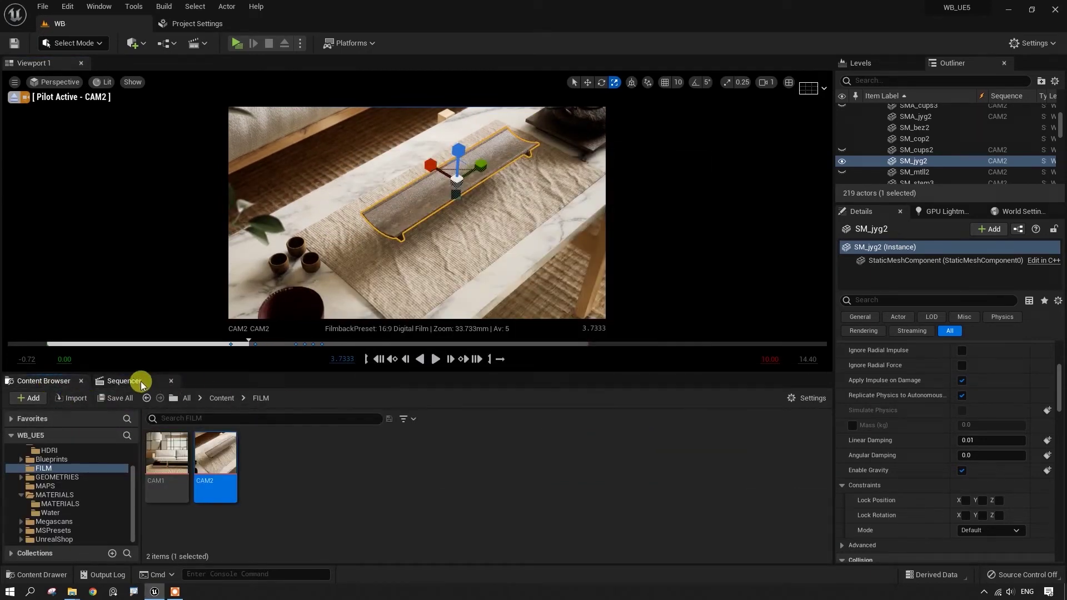
left_click(123, 382)
- Step through SM_jyg2's keys to 4.7667 s and raise the tray slightly with the Z arrow
left_click_drag(345, 420, 460, 431)
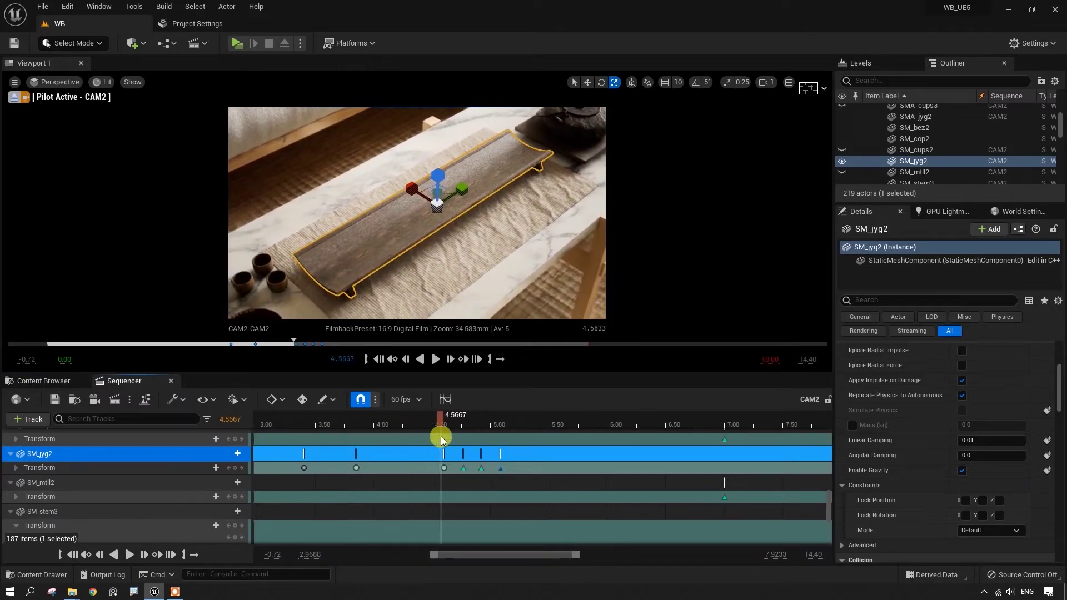
left_click_drag(459, 431, 454, 432)
left_click(462, 360)
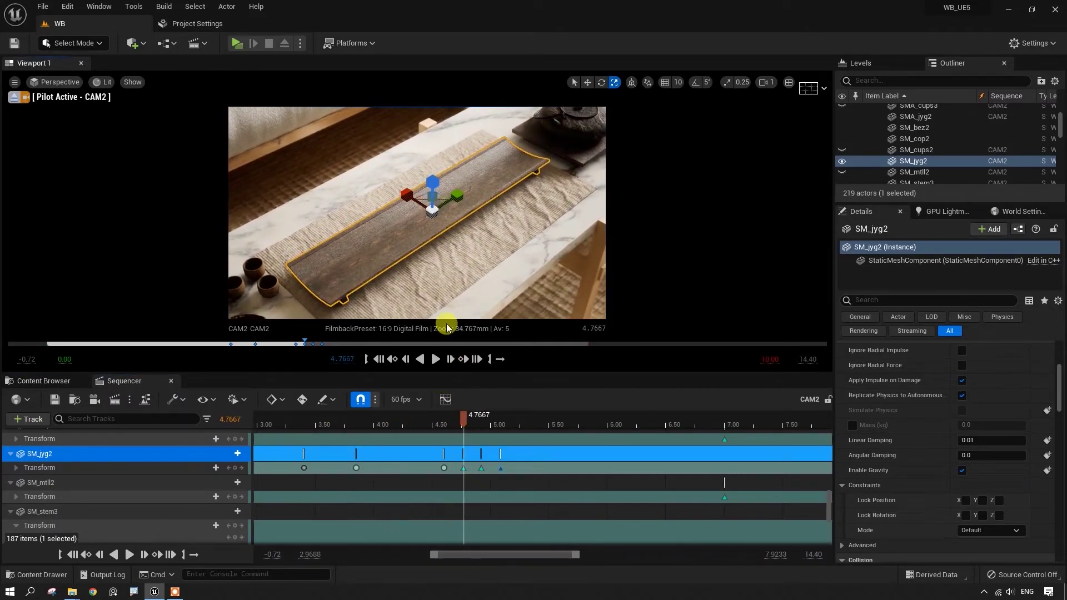
left_click(468, 361)
left_click(393, 359)
left_click(393, 359)
left_click(465, 361)
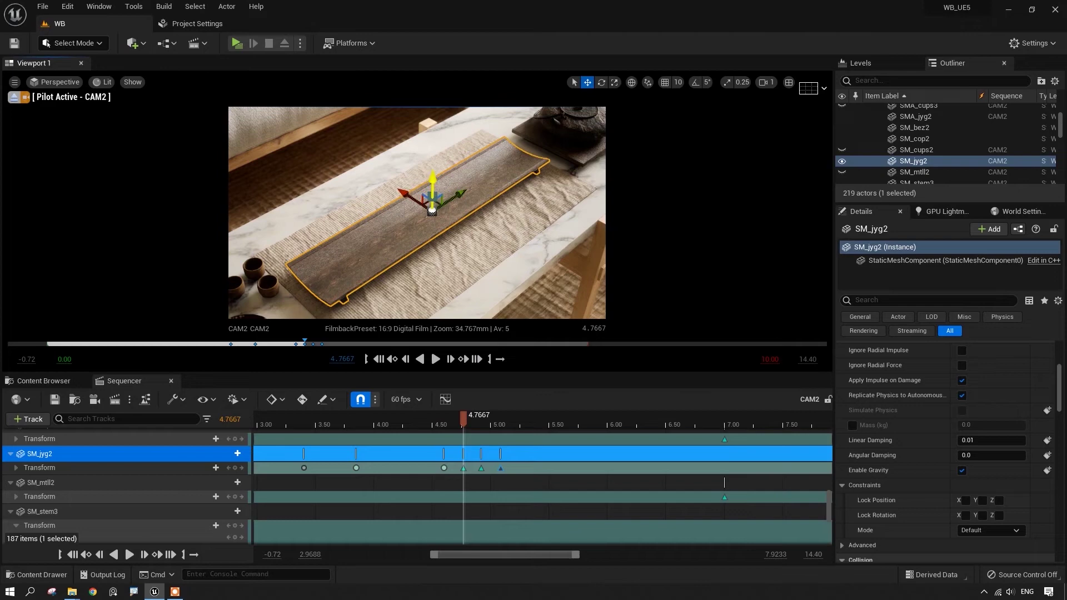
left_click_drag(433, 184, 433, 181)
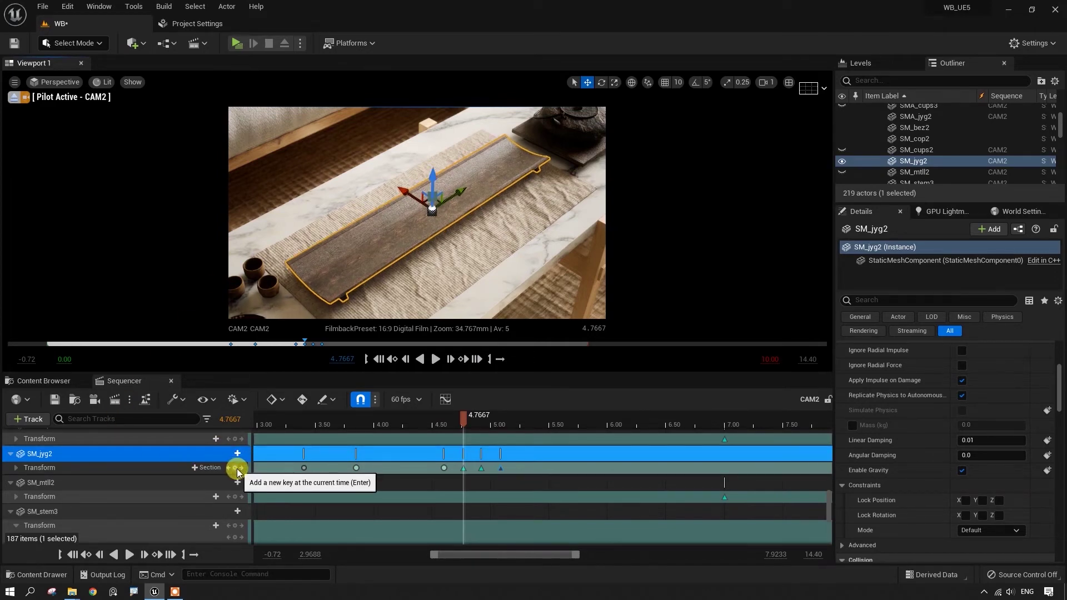
- Step through the tray keys at 4.9167 and 5.0833 s, play back, and rewind to 5.10 s
left_click(465, 360)
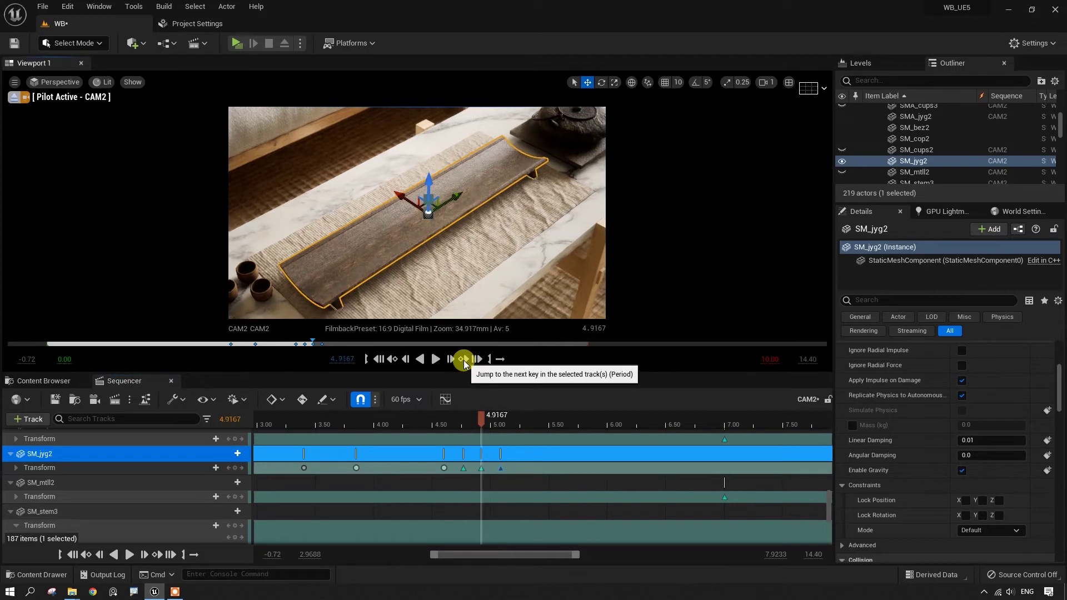
left_click(464, 360)
left_click(396, 359)
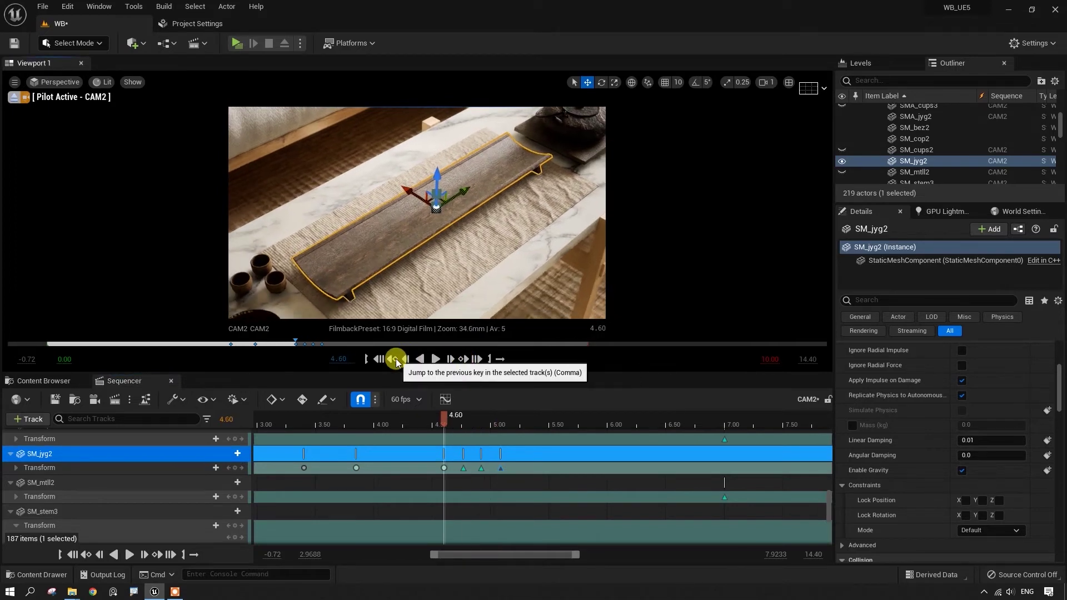
left_click(413, 424)
left_click(436, 359)
left_click(435, 359)
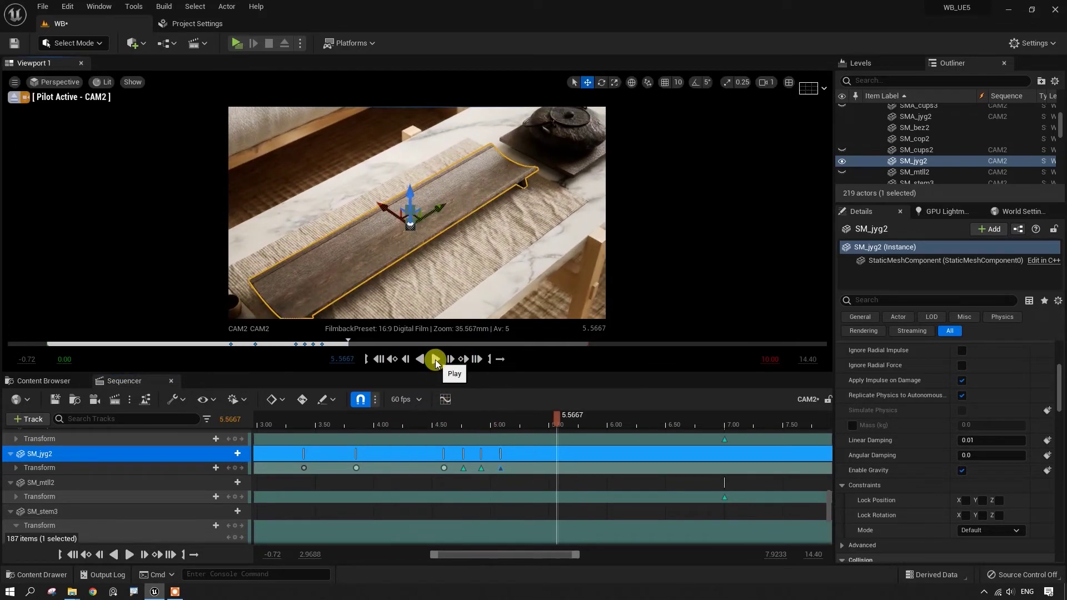
left_click_drag(557, 425, 504, 445)
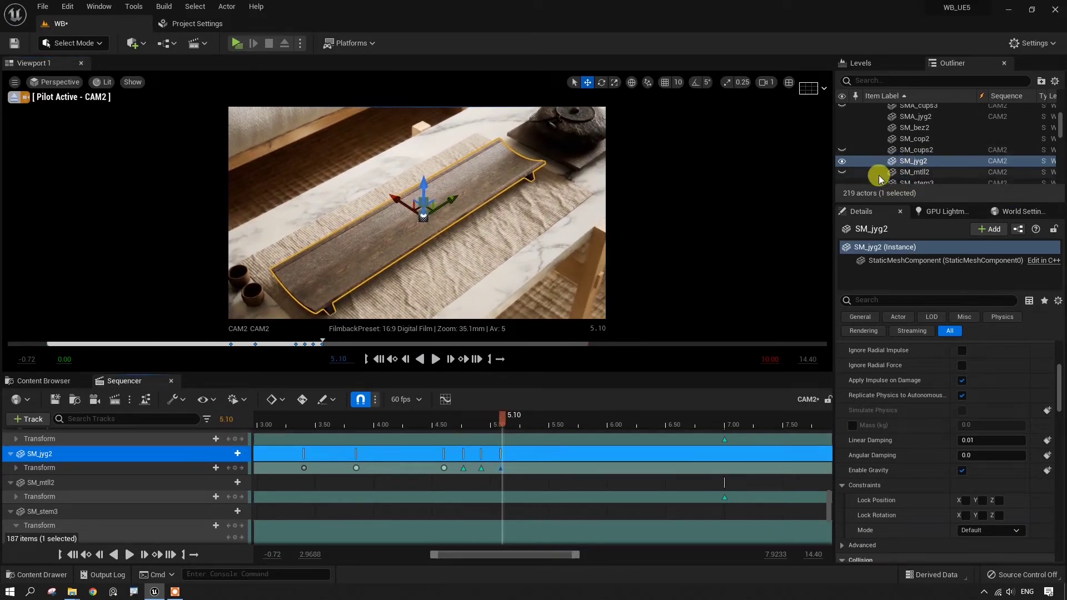
- Unhide SMA_cups3, a second cup, the white slab and the SM_tea2 tea leaves, then select the slab
left_click(843, 150)
left_click(843, 150)
scroll(843, 145, "up", 1)
left_click(842, 142)
scroll(842, 141, "down", 2)
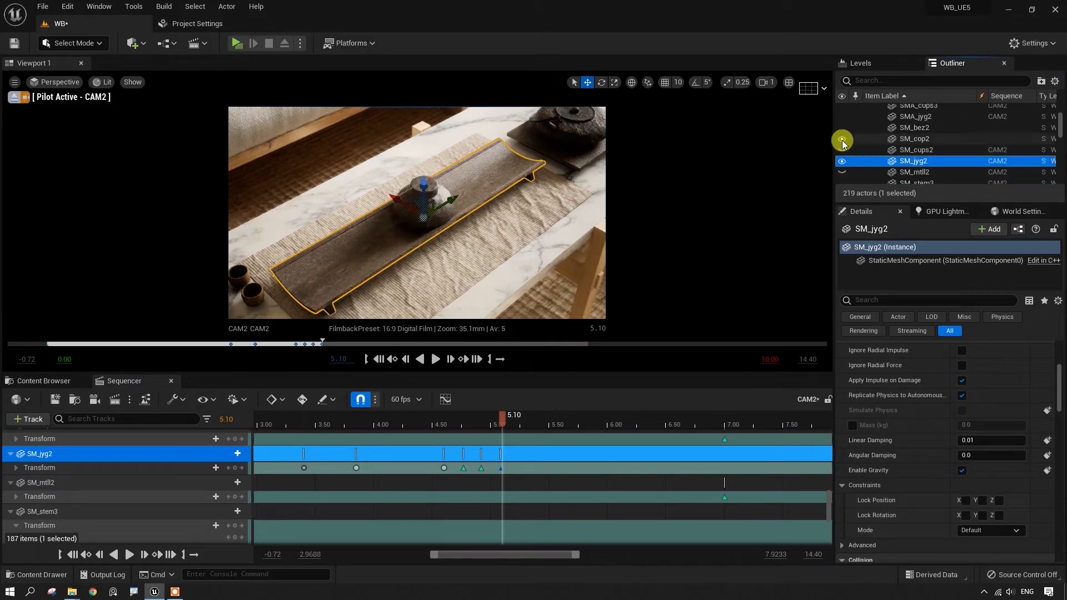
left_click(843, 150)
scroll(844, 150, "down", 1)
left_click(844, 150)
scroll(843, 166, "down", 1)
left_click(843, 169)
left_click_drag(504, 420, 508, 440)
left_click(381, 282)
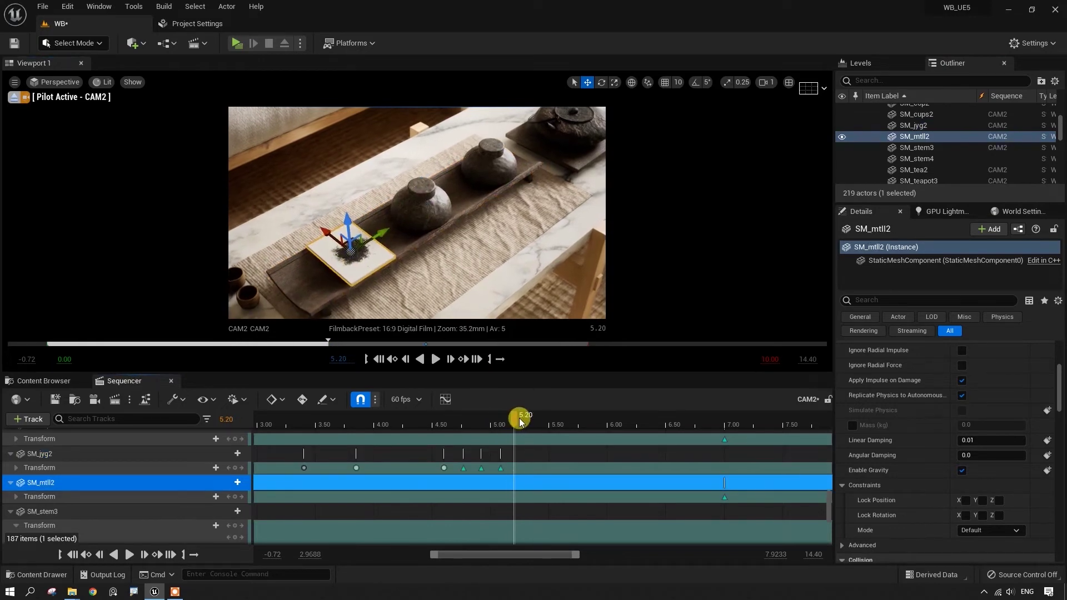
- Move the slab SM_mtll2's Transform key from 7.00 to about 5.22 s
left_click_drag(515, 418, 494, 450)
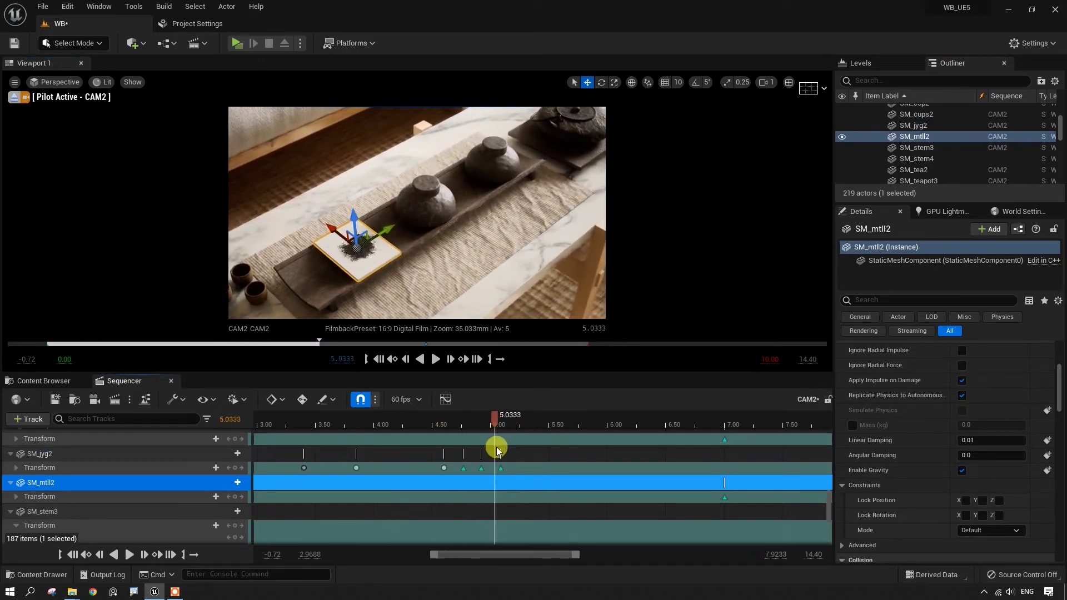
left_click_drag(493, 450, 494, 436)
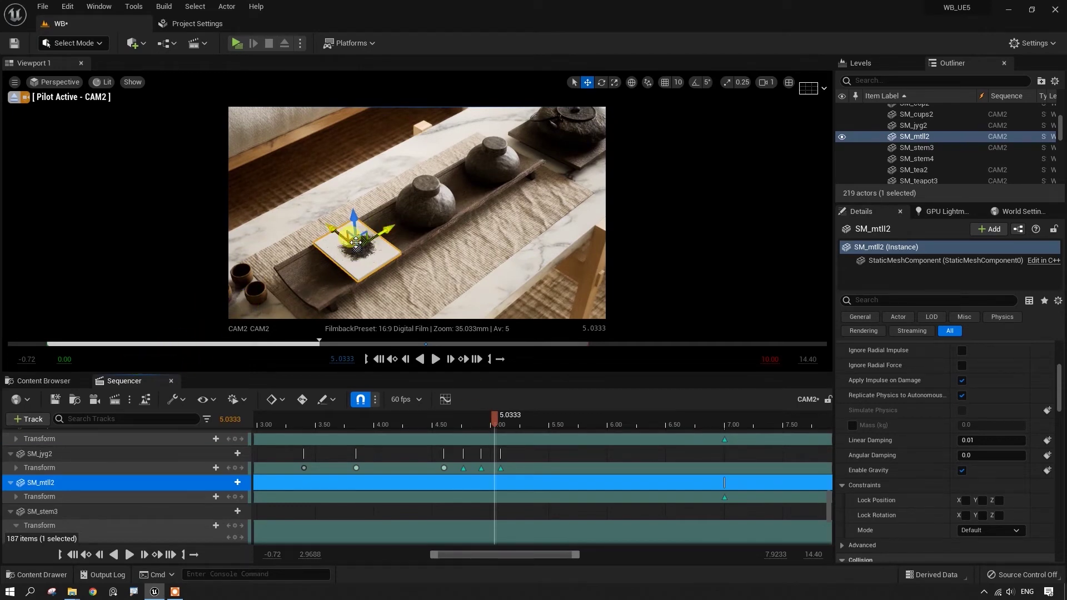
left_click_drag(725, 497, 461, 508)
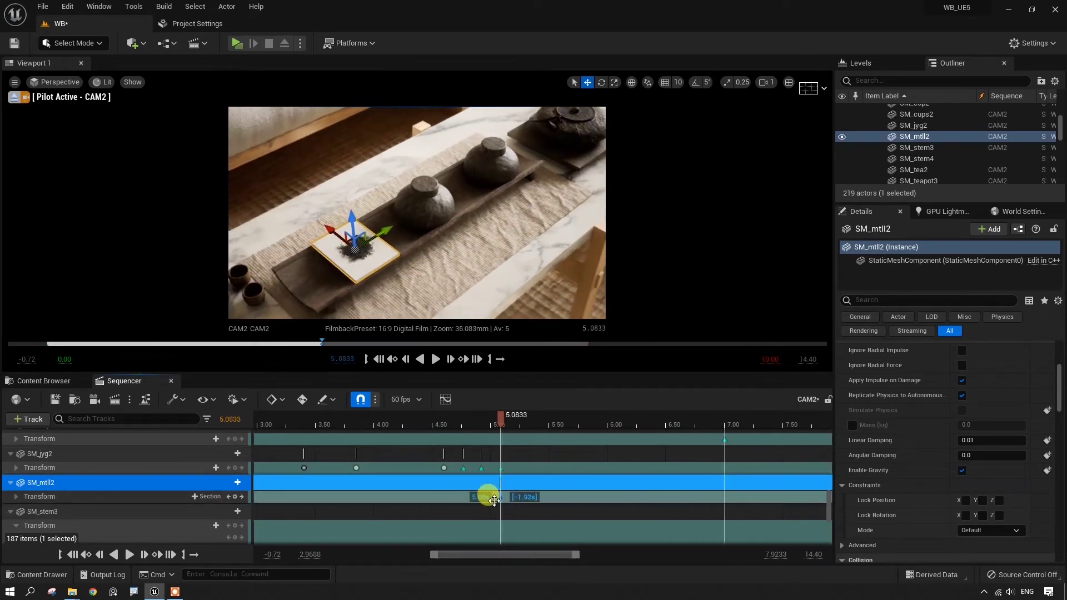
left_click_drag(461, 508, 514, 506)
left_click(516, 422)
- Add a slab transform key at 4.65 s
left_click_drag(516, 422, 442, 452)
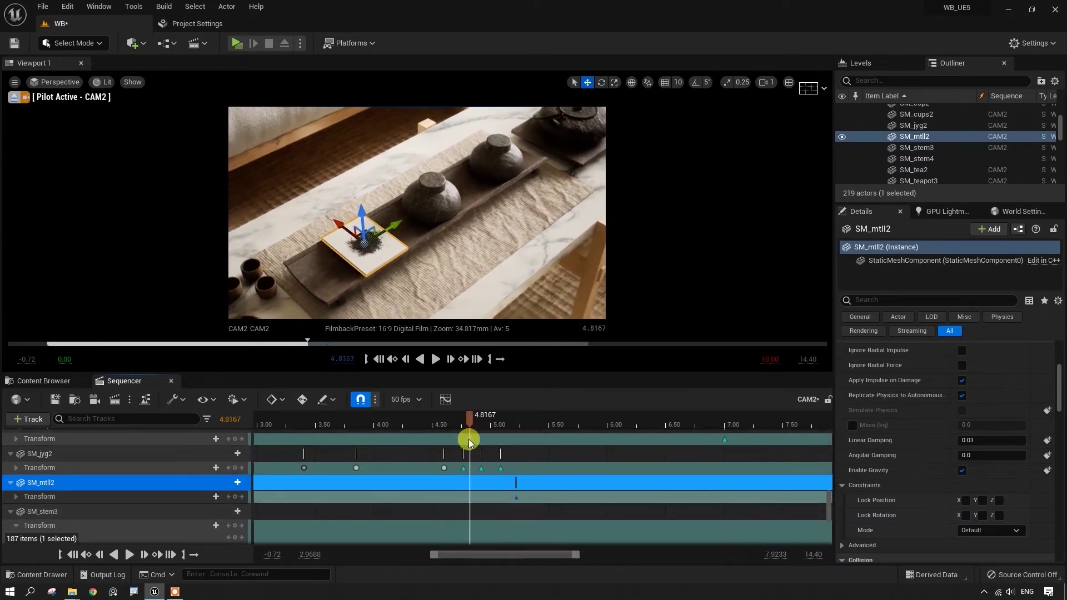
left_click_drag(441, 424, 449, 424)
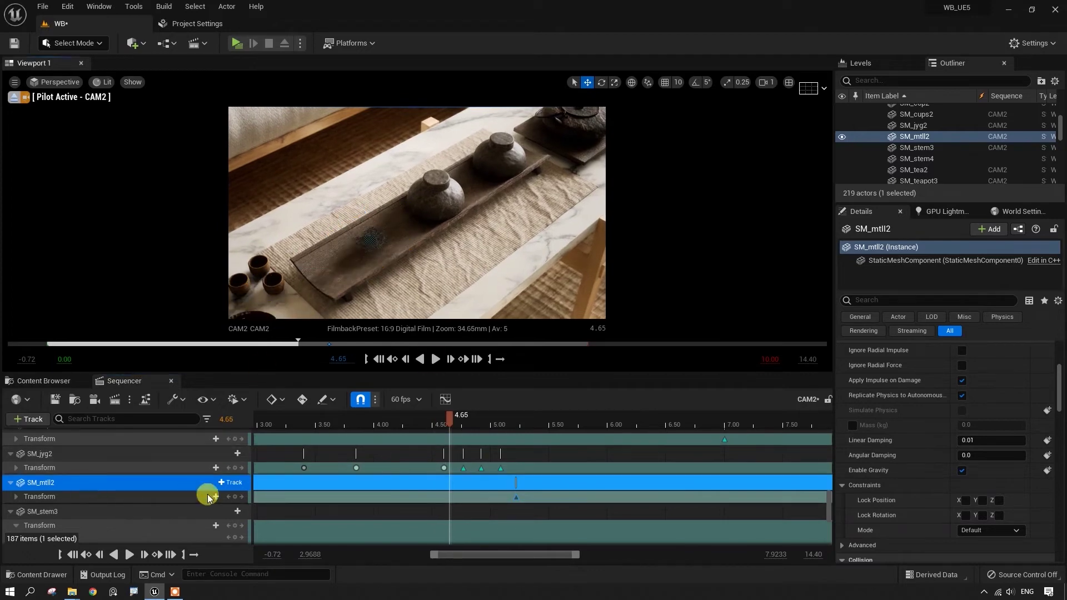
left_click(237, 500)
- Play back the slab's retimed animation and rewind the shot to 3.20 s
mouse_move(475, 422)
left_mouse_down()
mouse_move(531, 422)
mouse_move(406, 422)
left_mouse_up()
left_click(437, 360)
left_click(433, 360)
left_click(432, 359)
left_click_drag(578, 419, 519, 425)
left_click(449, 423)
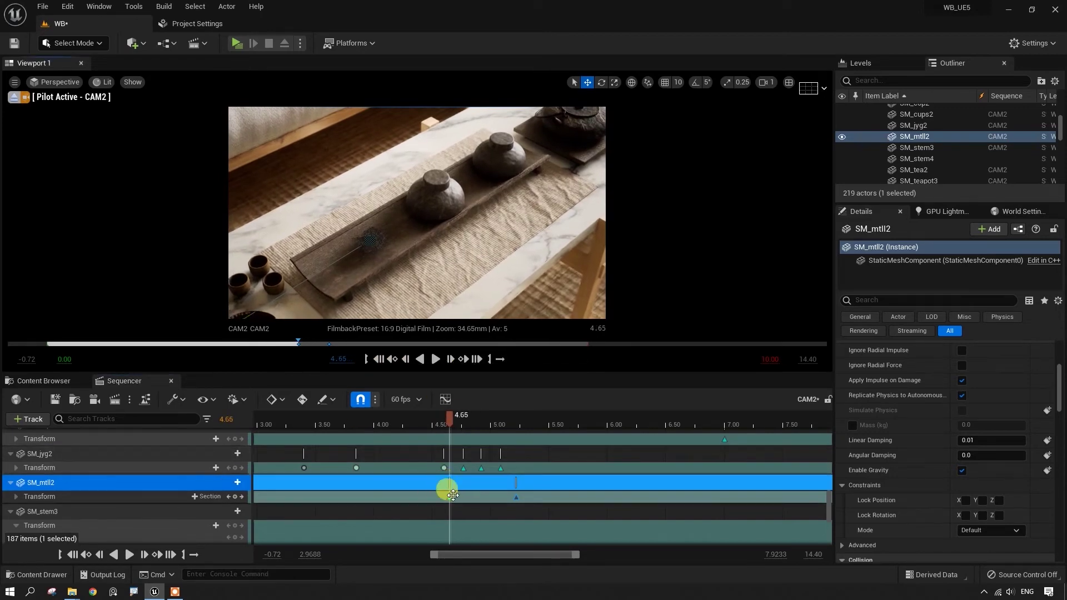
mouse_move(452, 420)
left_mouse_down()
mouse_move(278, 427)
mouse_move(443, 453)
mouse_move(434, 452)
left_mouse_up()
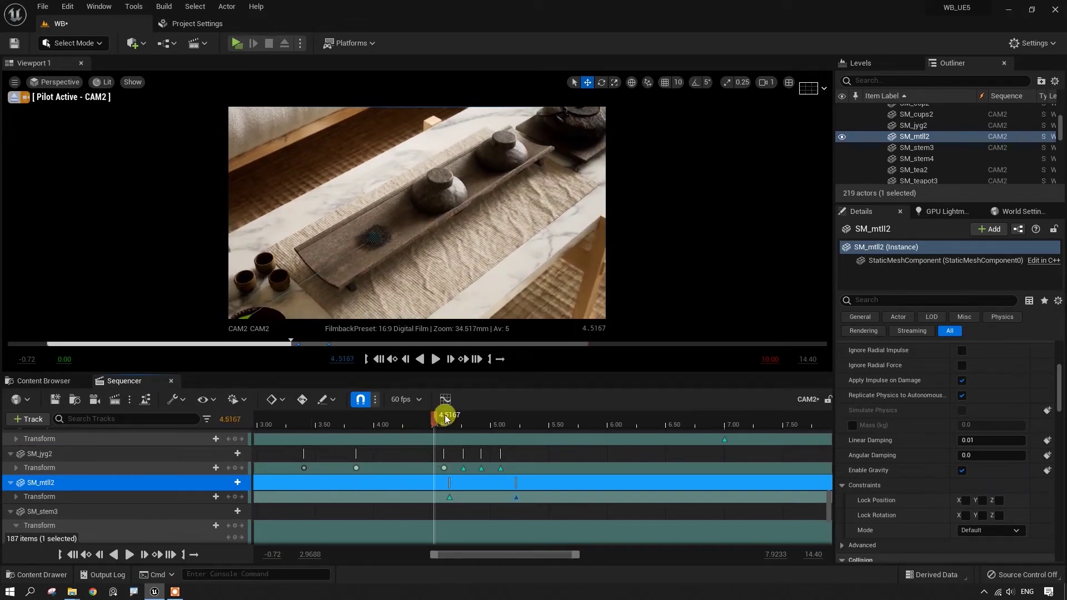
- Expand SM_mtll2's Scale X/Y/Z channels, scrub to watch it grow from 0 to 1.0, then select SM_tea2
left_click(22, 499)
scroll(22, 500, "down", 1)
left_click(21, 494)
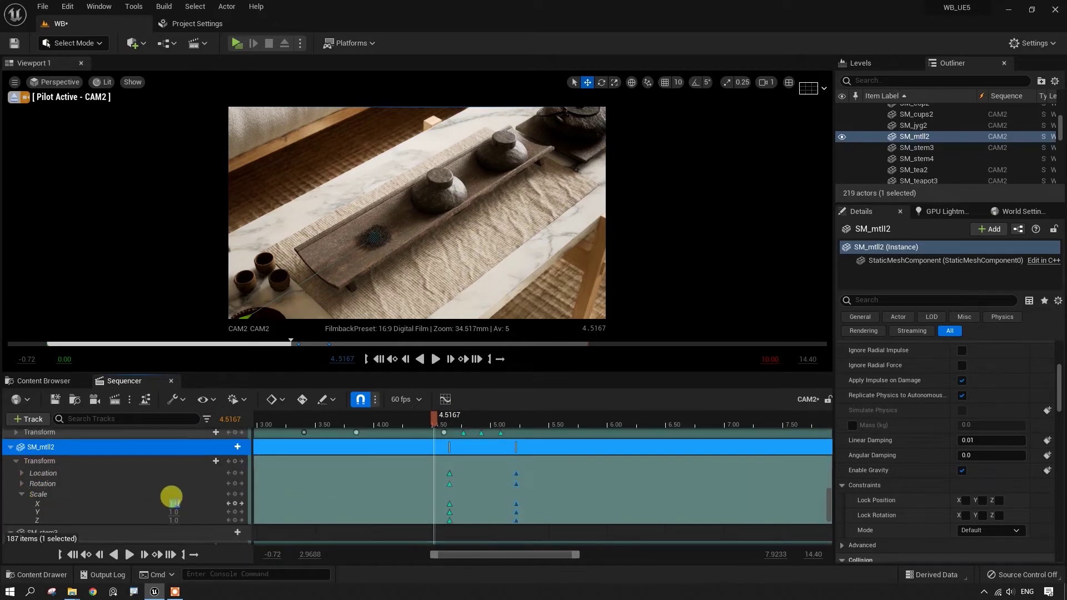
left_click_drag(432, 415, 272, 418)
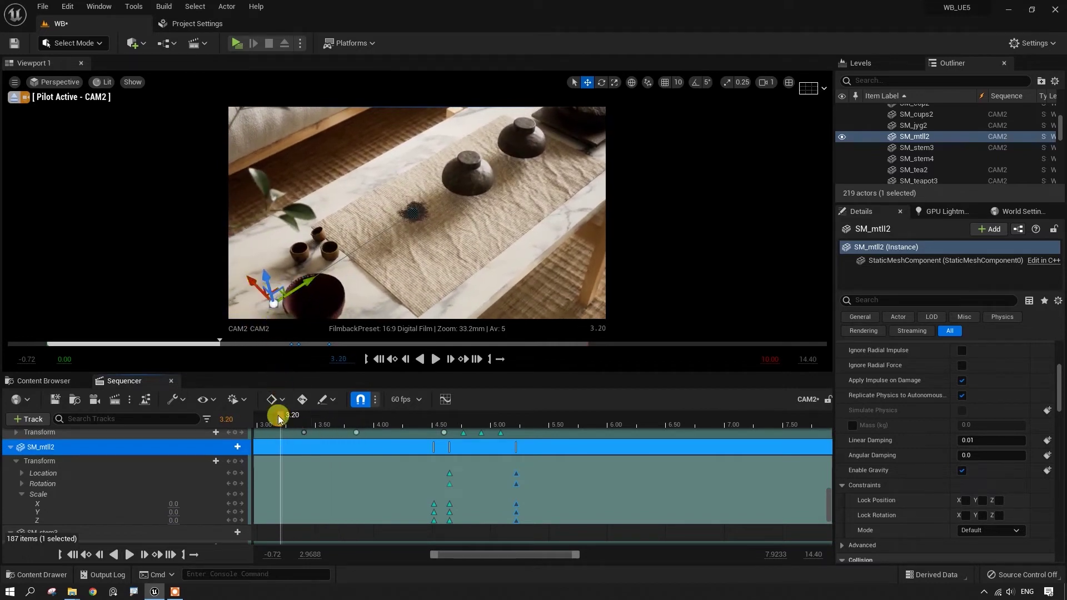
mouse_move(297, 421)
left_mouse_down()
mouse_move(462, 428)
mouse_move(524, 445)
mouse_move(515, 431)
left_mouse_up()
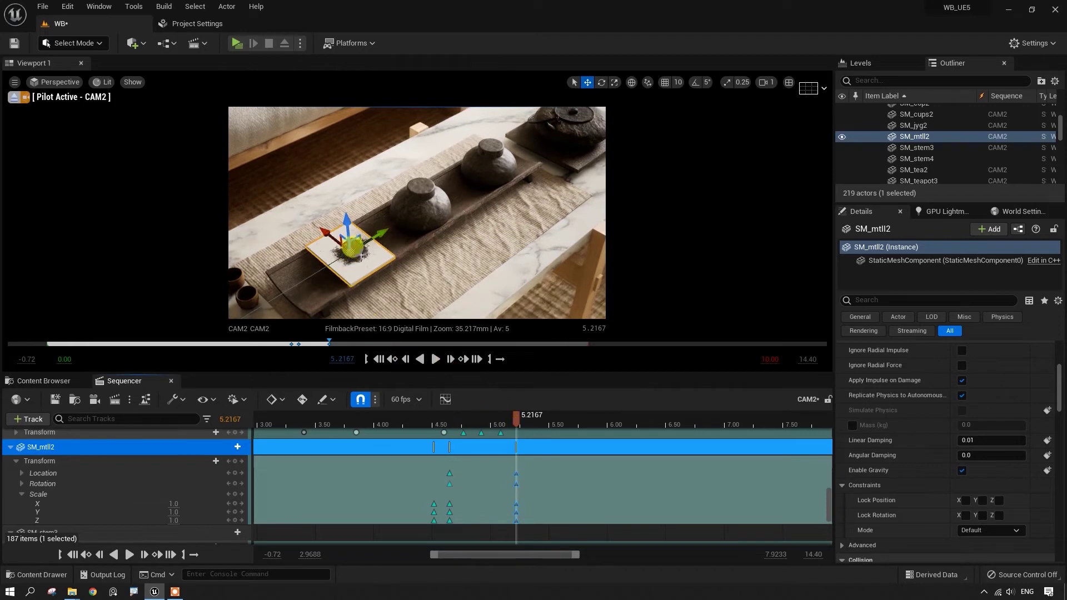
left_click(361, 255)
left_click(359, 250)
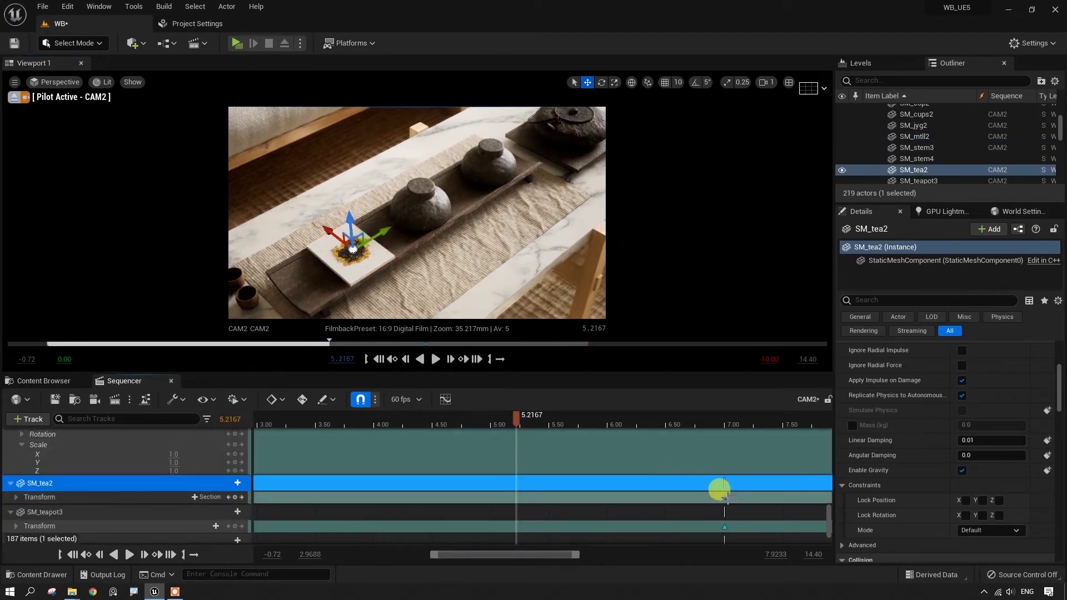
- Delay SM_tea2's final Transform key from 7.00 to 5.62 s
mouse_move(618, 499)
left_mouse_down()
mouse_move(688, 500)
mouse_move(538, 499)
left_mouse_up()
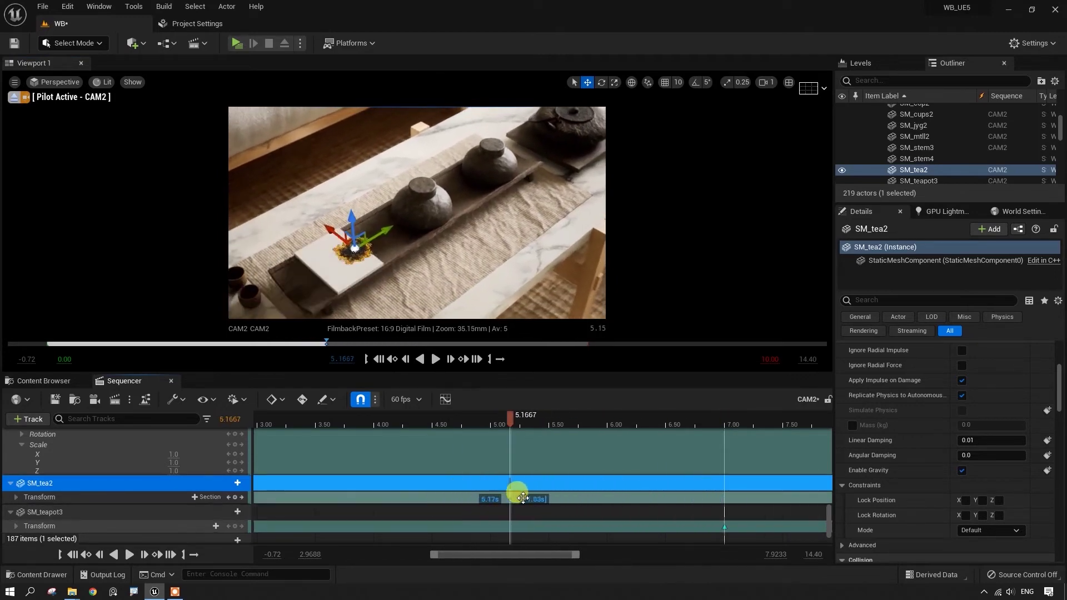
left_click_drag(538, 499, 561, 500)
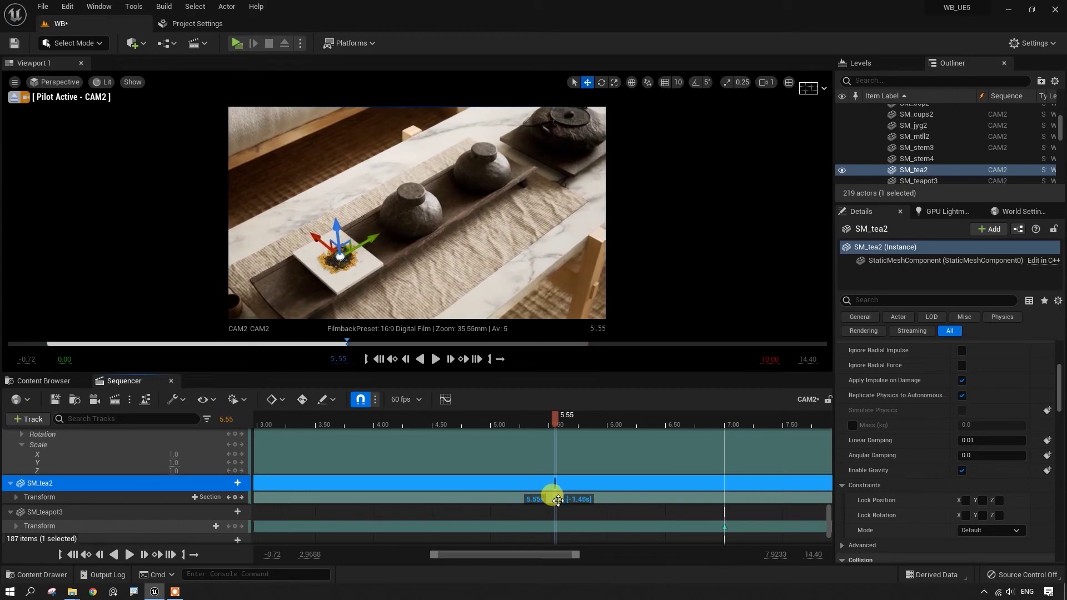
left_click_drag(560, 501, 565, 501)
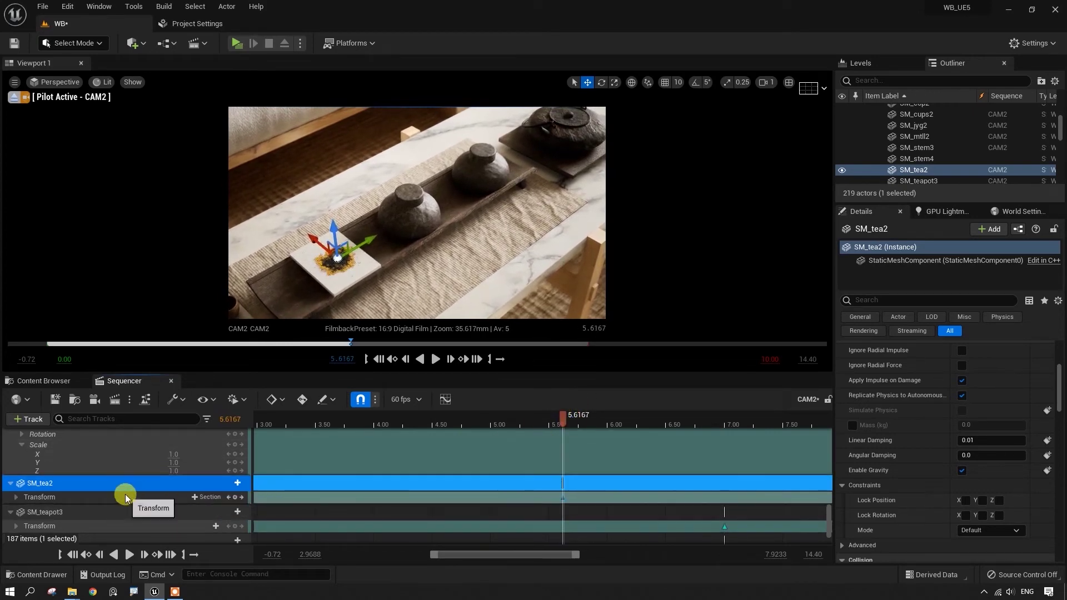
mouse_move(562, 418)
left_mouse_down()
mouse_move(492, 434)
mouse_move(523, 430)
left_mouse_up()
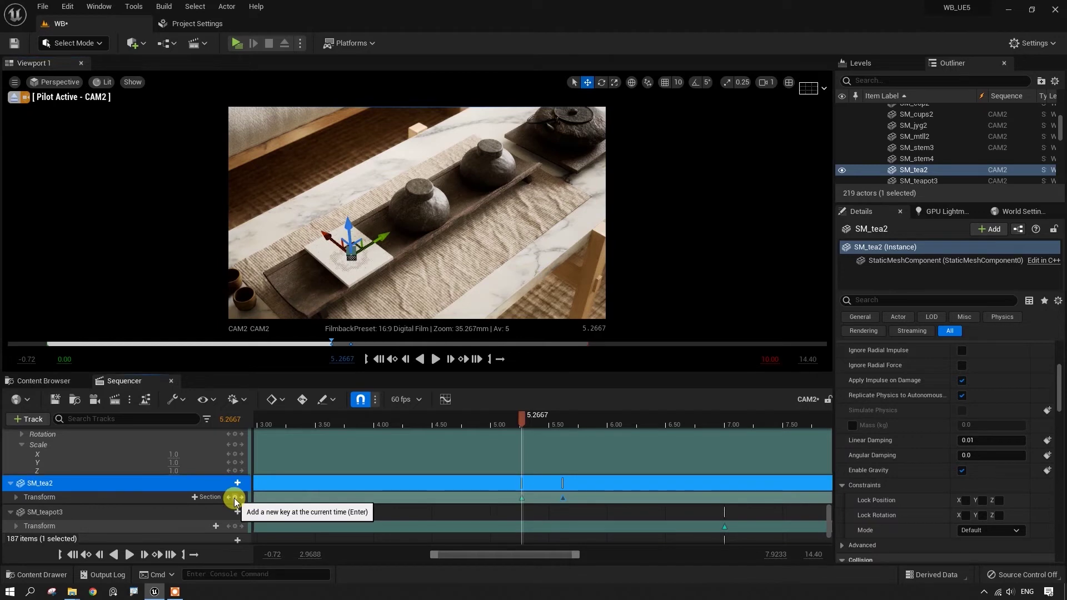
- Expand SM_tea2's Transform keys, play back the tea leaves scaling up, then Save All
left_click(16, 496)
scroll(22, 492, "down", 3)
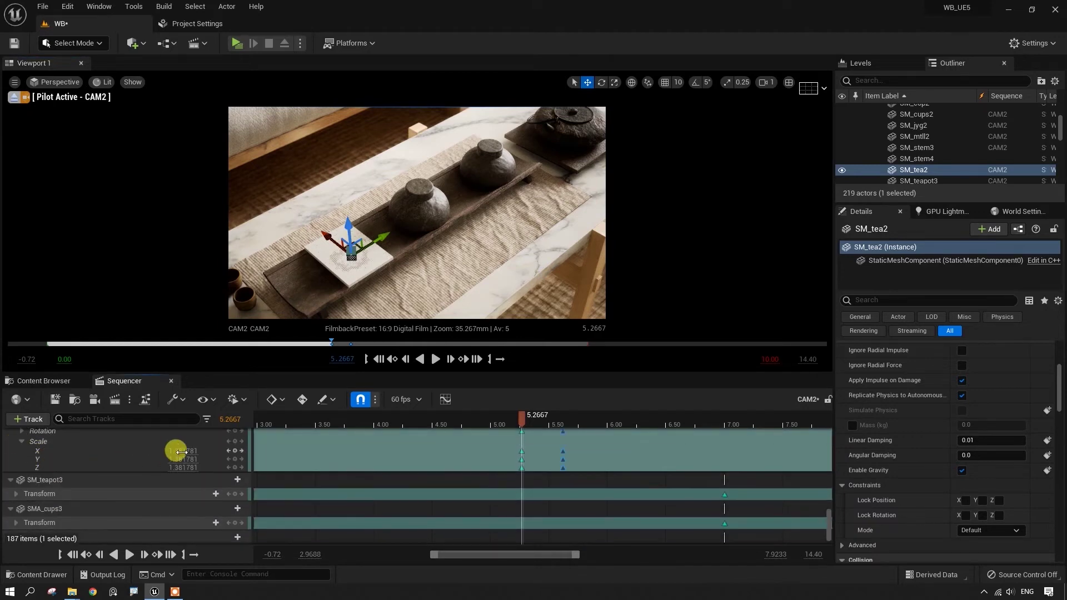
left_click_drag(522, 418, 564, 418)
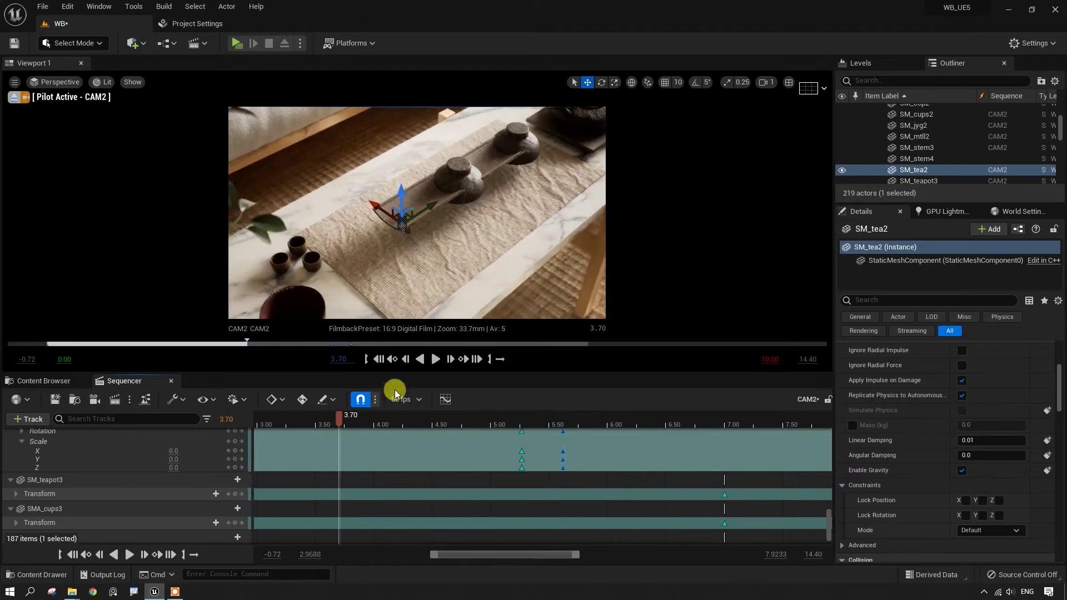
left_click(436, 359)
left_click(435, 362)
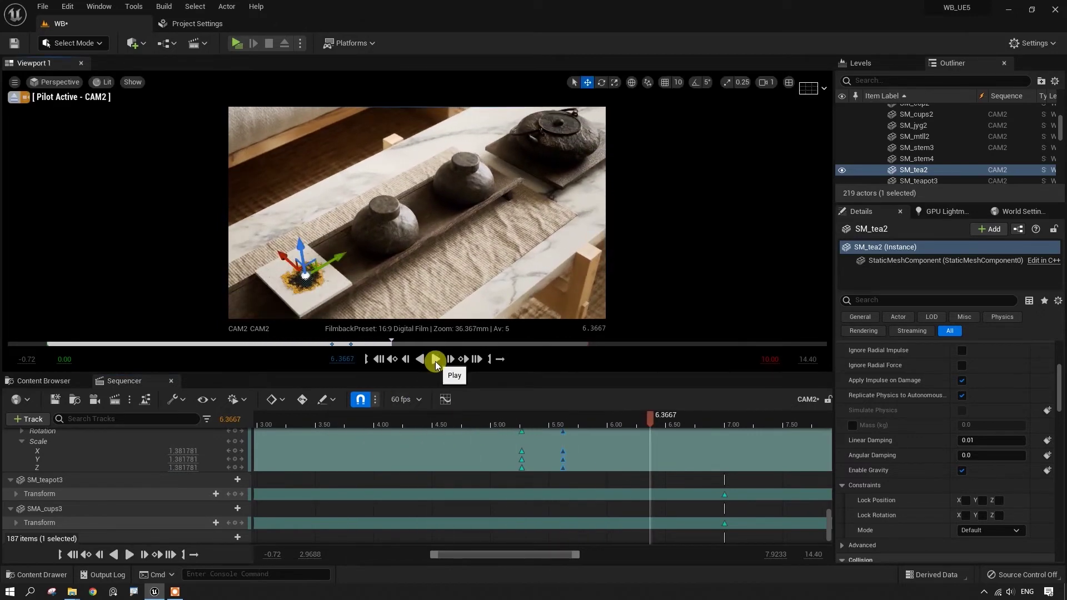
left_click(548, 451)
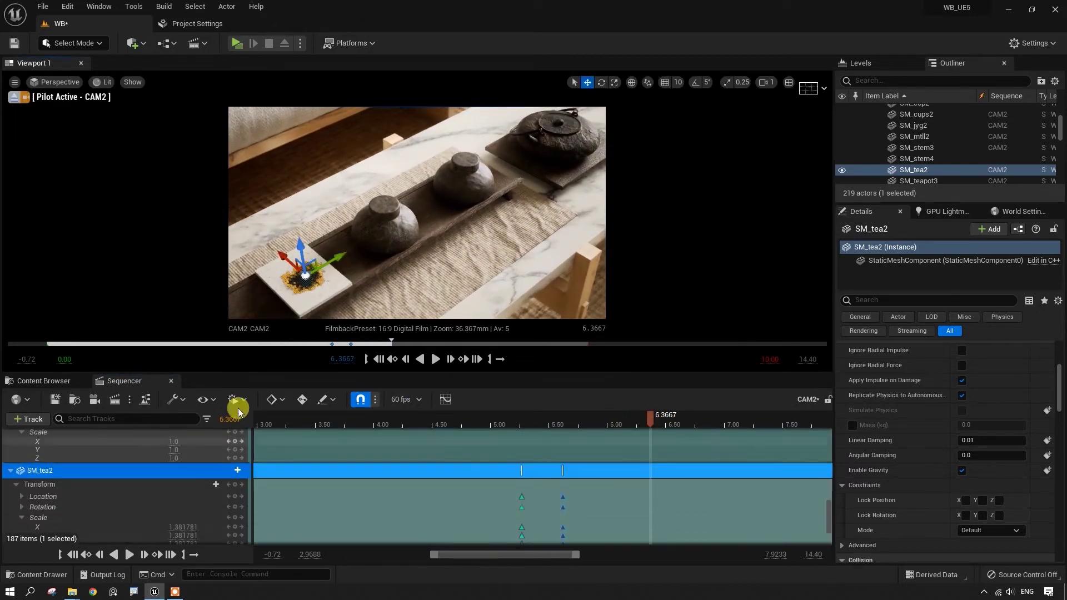
left_click(56, 382)
left_click(132, 398)
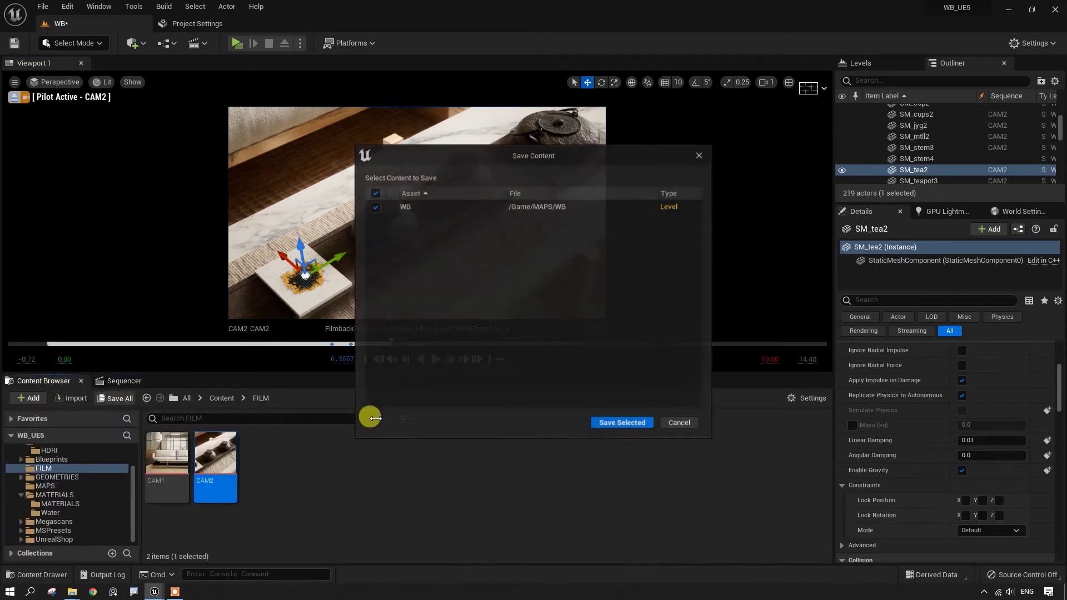
- Save the WB level, scrub CAM2 back to 5.90 s and select the cup SMA_cups3
left_click(602, 420)
left_click(119, 381)
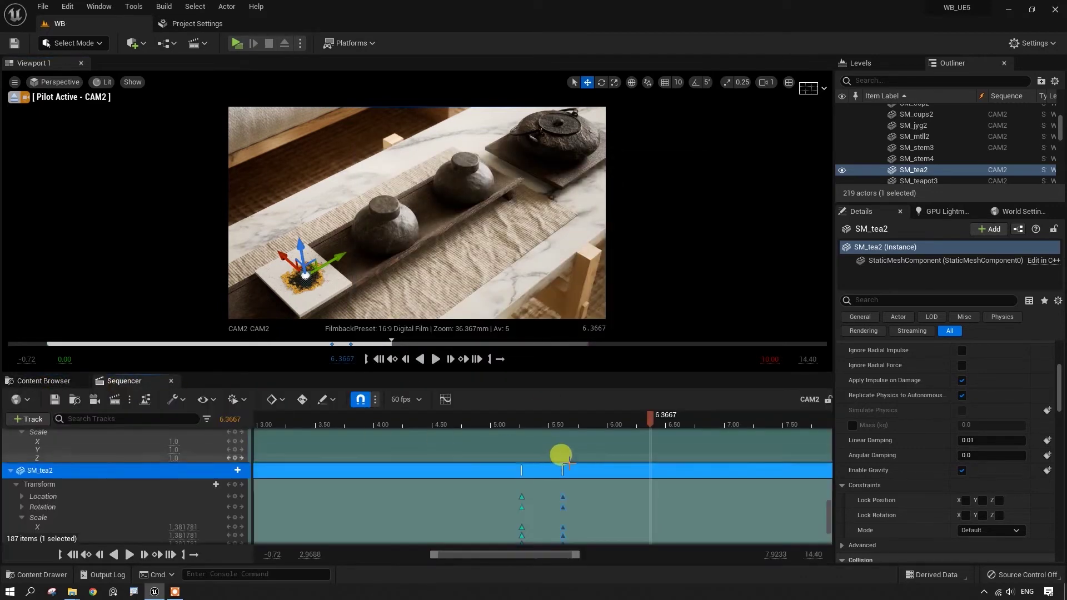
left_click_drag(653, 423, 680, 439)
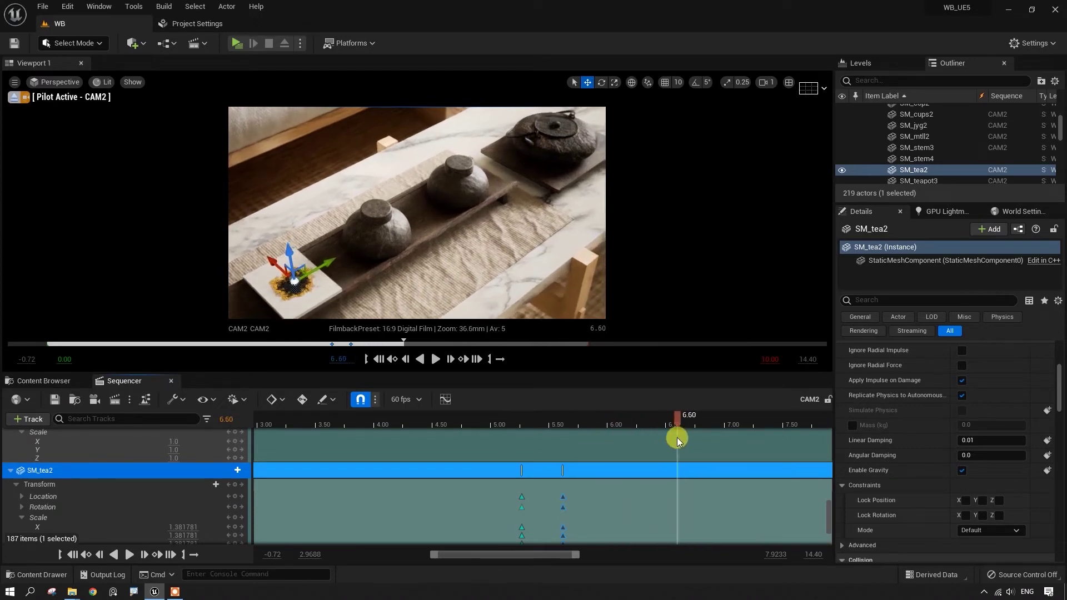
left_click_drag(679, 439, 597, 445)
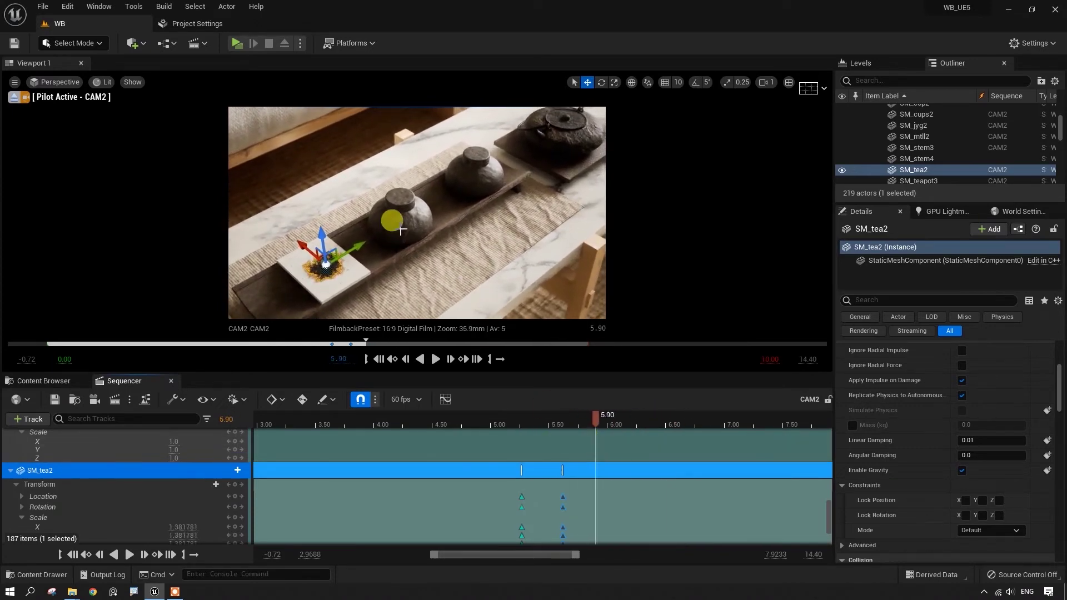
left_click(399, 219)
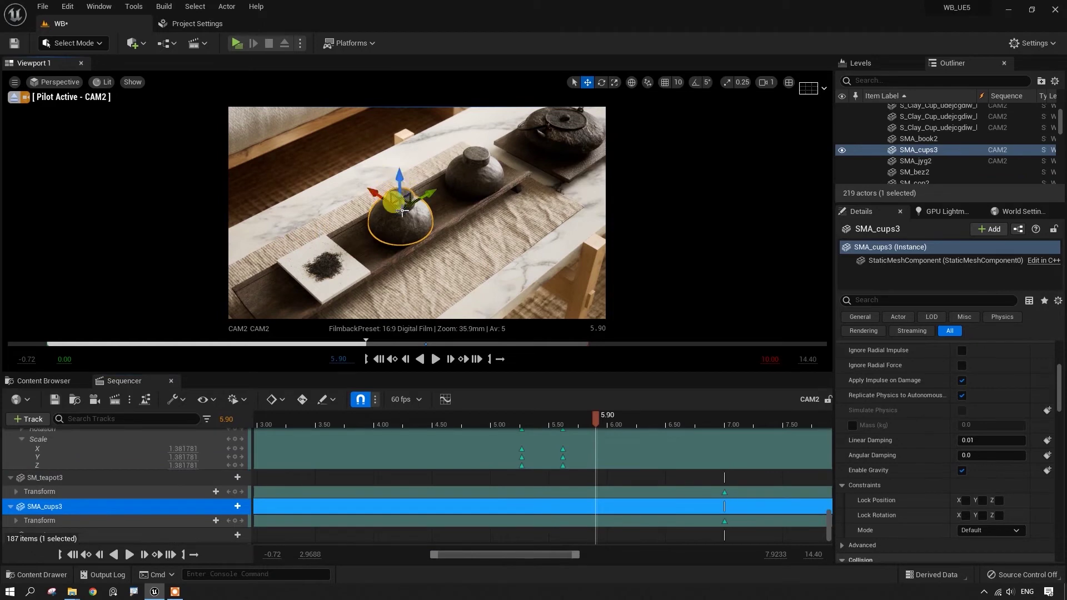
- Move SMA_cups3's Transform key to 6.50 s and scrub back to the cup's start
mouse_move(725, 521)
left_mouse_down()
mouse_move(636, 523)
mouse_move(673, 520)
left_mouse_up()
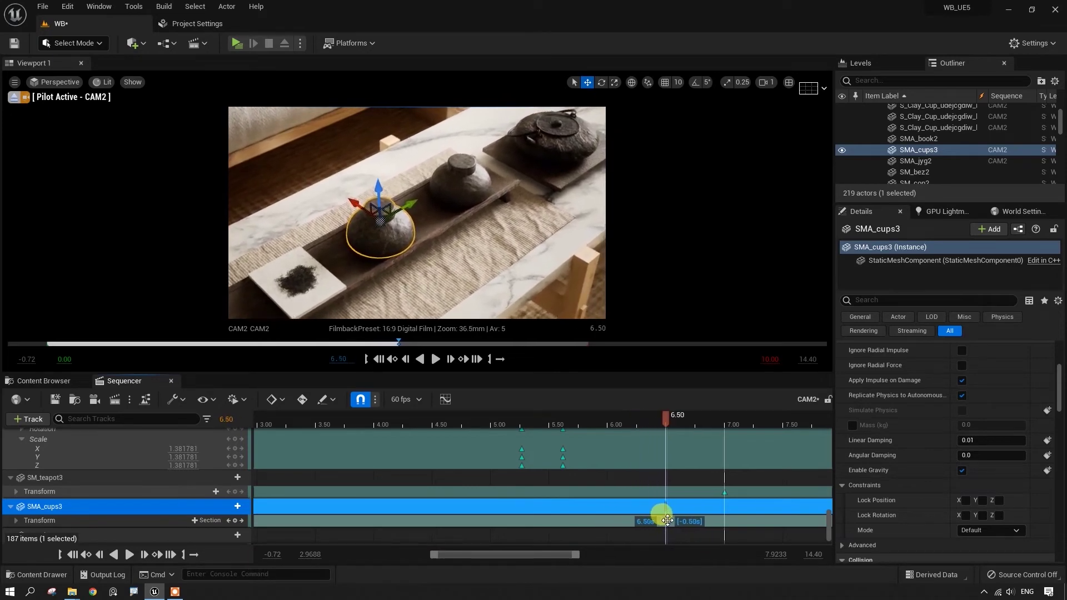
left_click_drag(673, 520, 666, 521)
left_click_drag(667, 425, 663, 436)
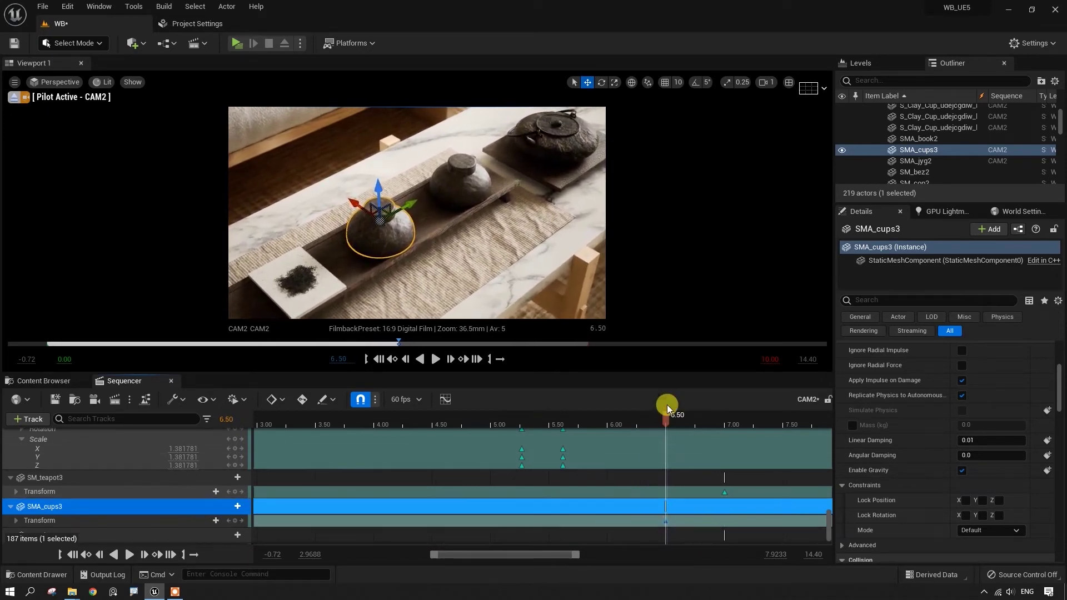
left_click(667, 491)
left_click(667, 506)
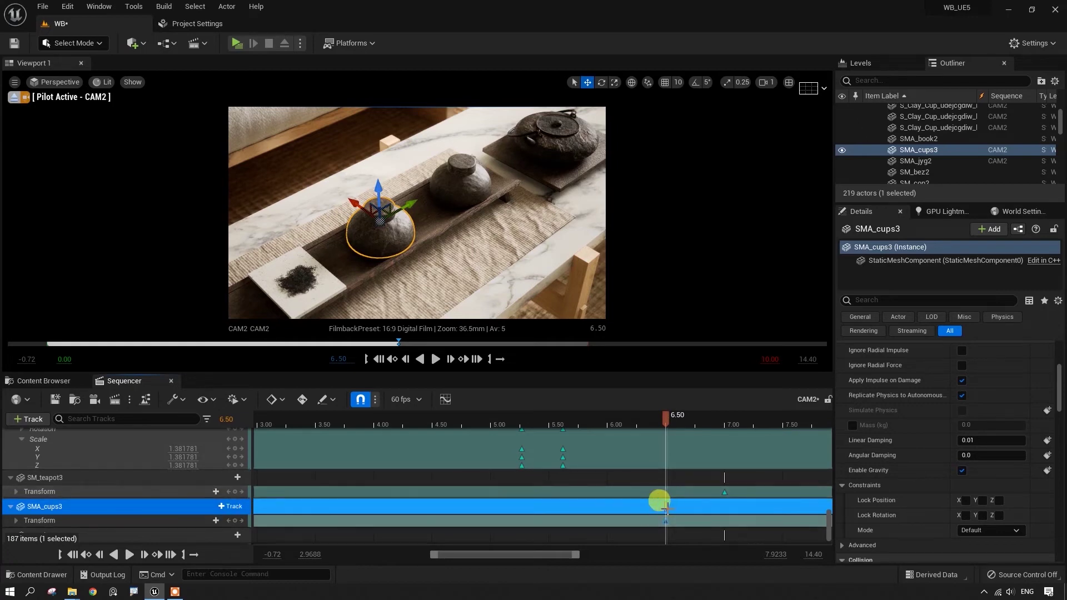
left_click_drag(666, 423, 585, 449)
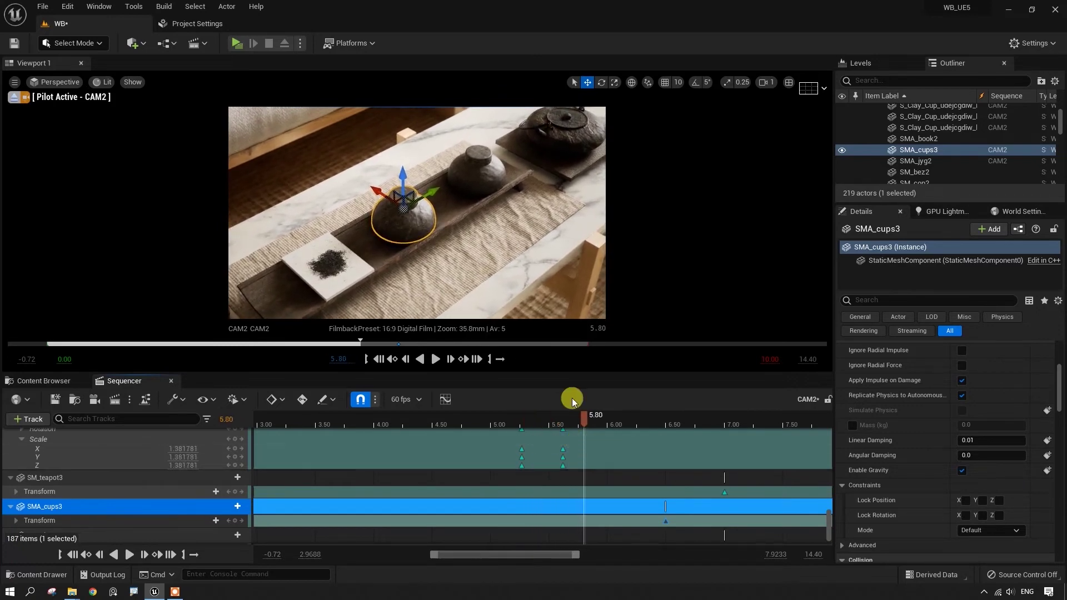
- Raise the cup above the tray and key it at 5.80 s with Scale 0
left_click_drag(402, 192, 408, 120)
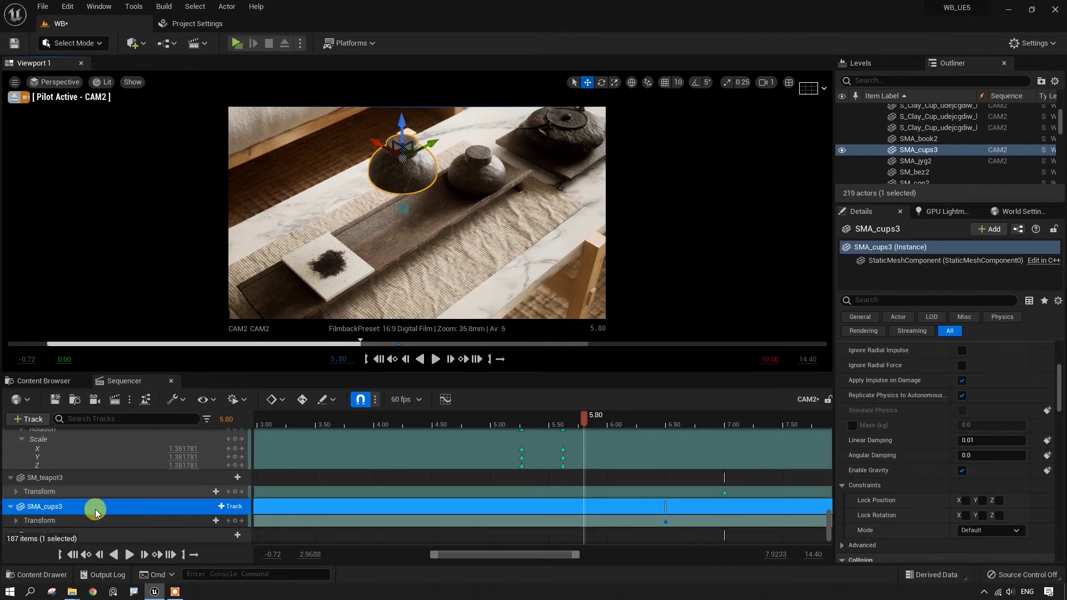
scroll(19, 507, "down", 1)
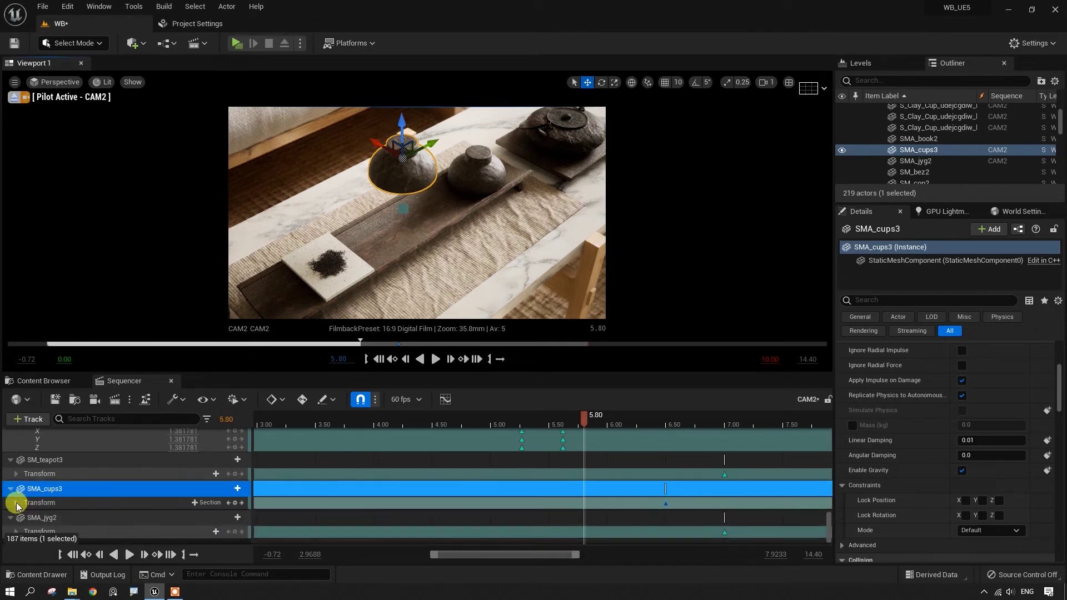
left_click(16, 502)
left_click(21, 493)
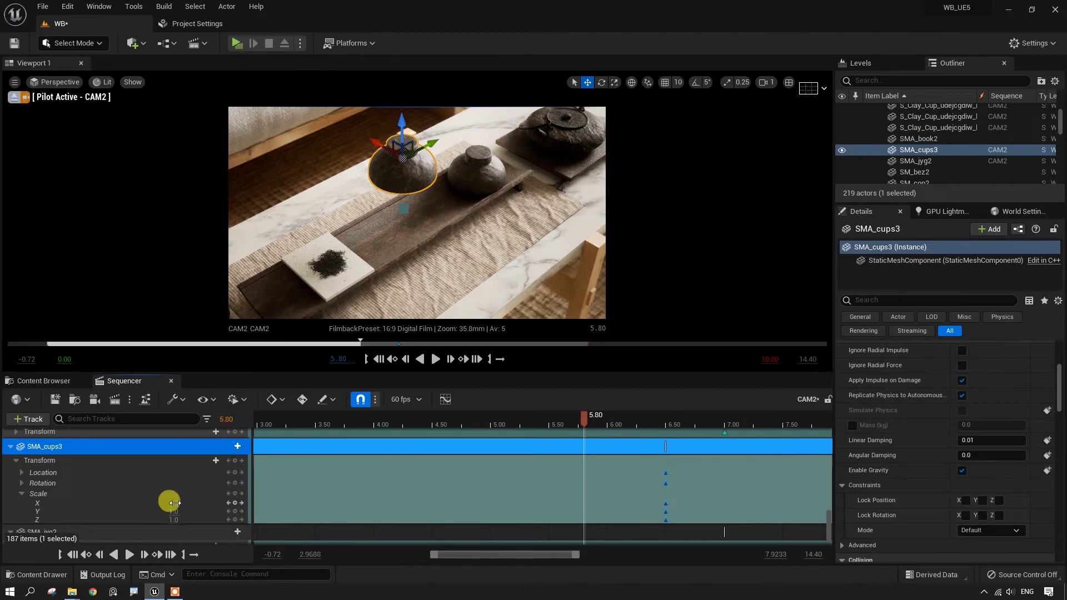
type("0")
key("Tab")
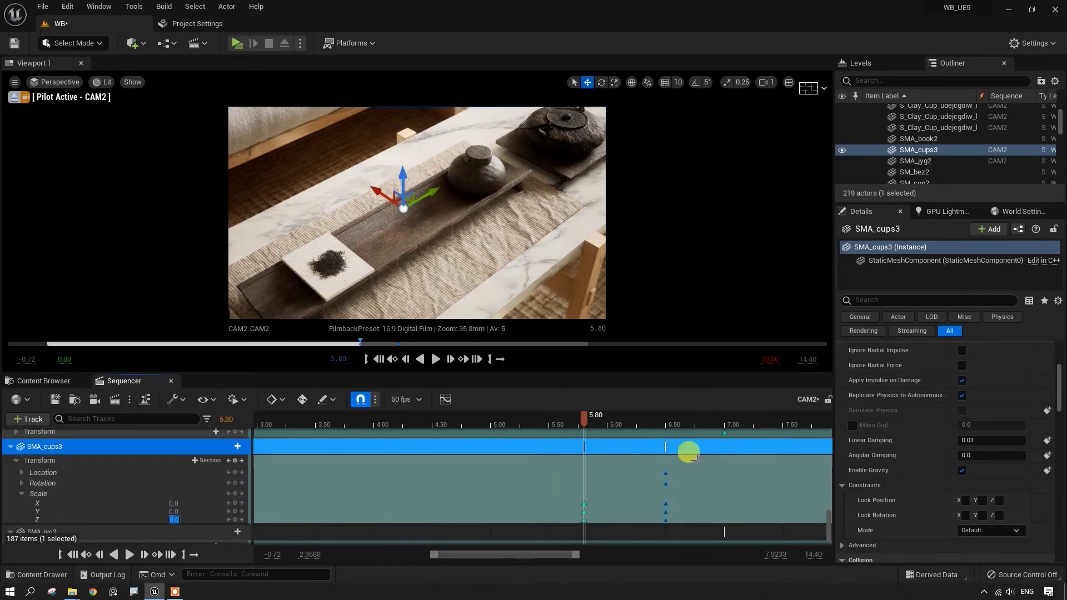
left_click(235, 461)
- At 6.10 s set the cup's scale to 1.0, lift it and tilt its rotation
left_click_drag(585, 421, 619, 422)
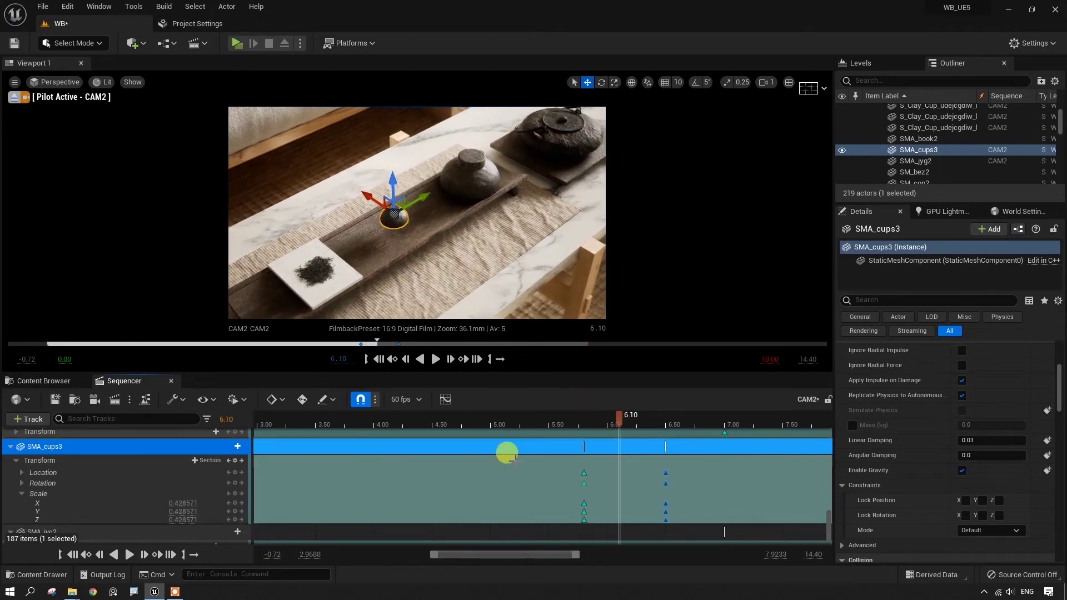
key("Tab")
type("1")
key("Tab")
type("1")
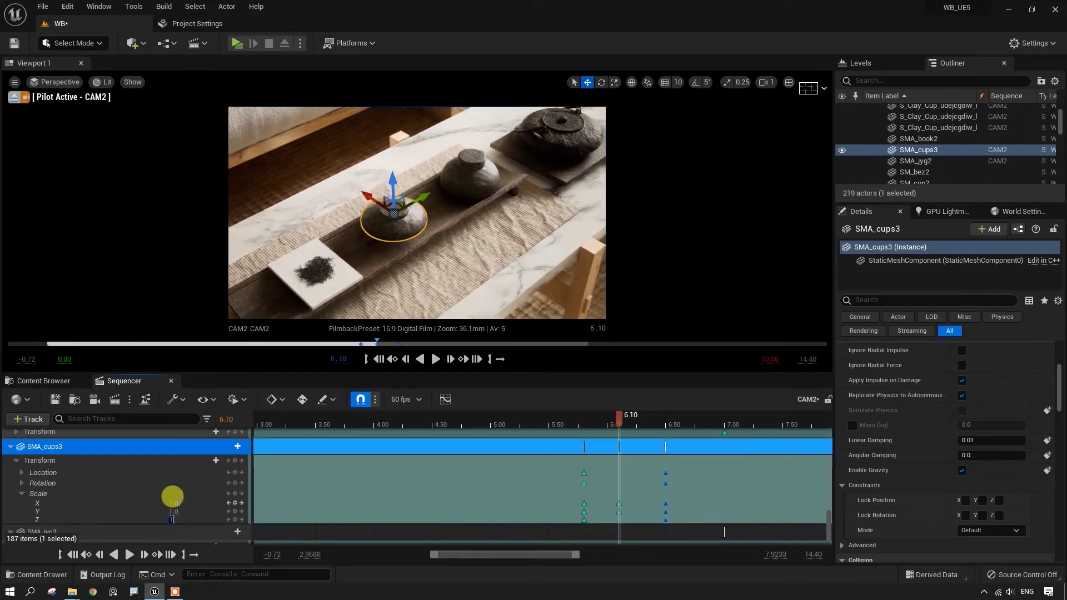
left_click(621, 422)
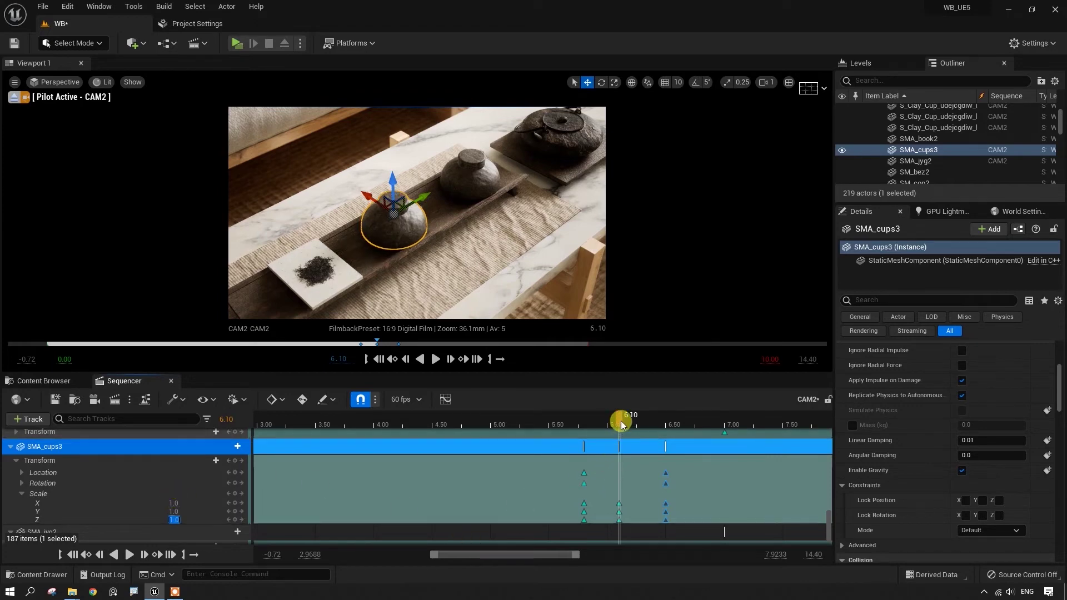
left_click_drag(392, 185, 397, 162)
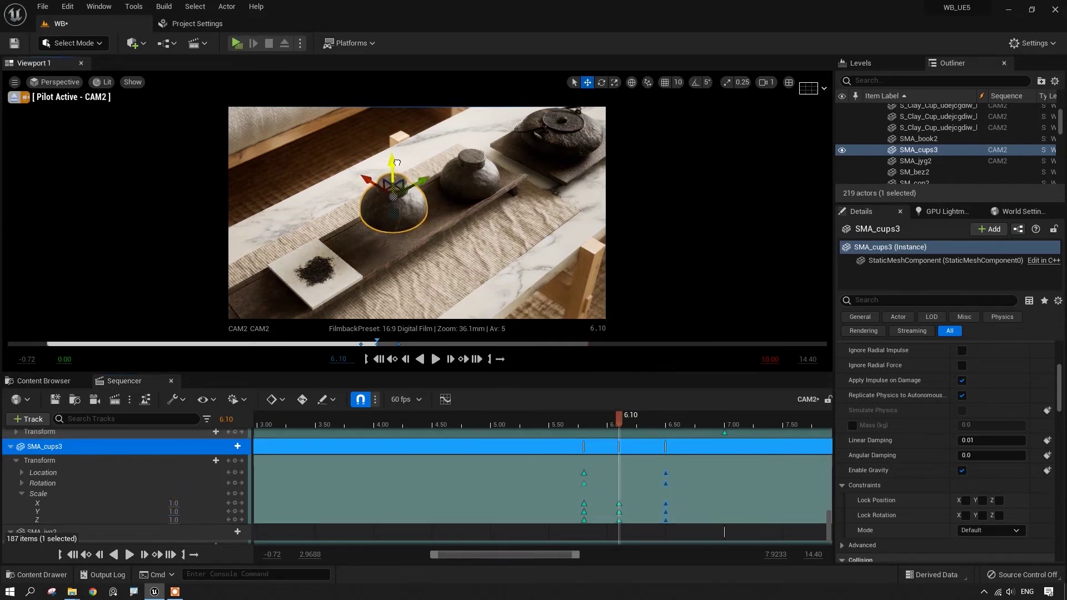
key("e")
mouse_move(352, 167)
left_mouse_down()
mouse_move(359, 181)
mouse_move(400, 137)
left_mouse_up()
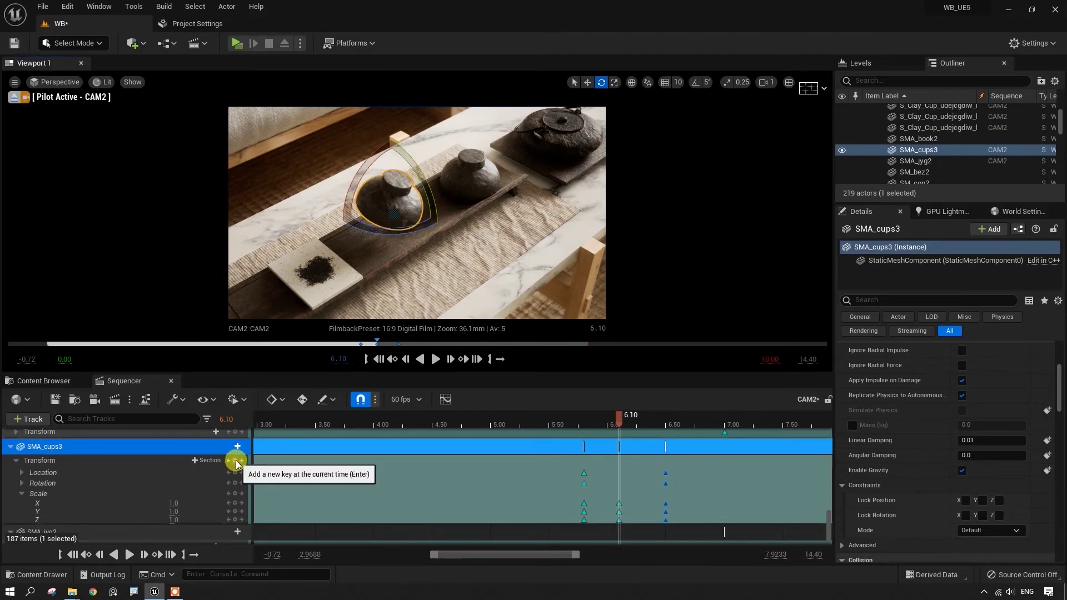
- Play back the cup's appearance from about 5.70 s
left_click(588, 426)
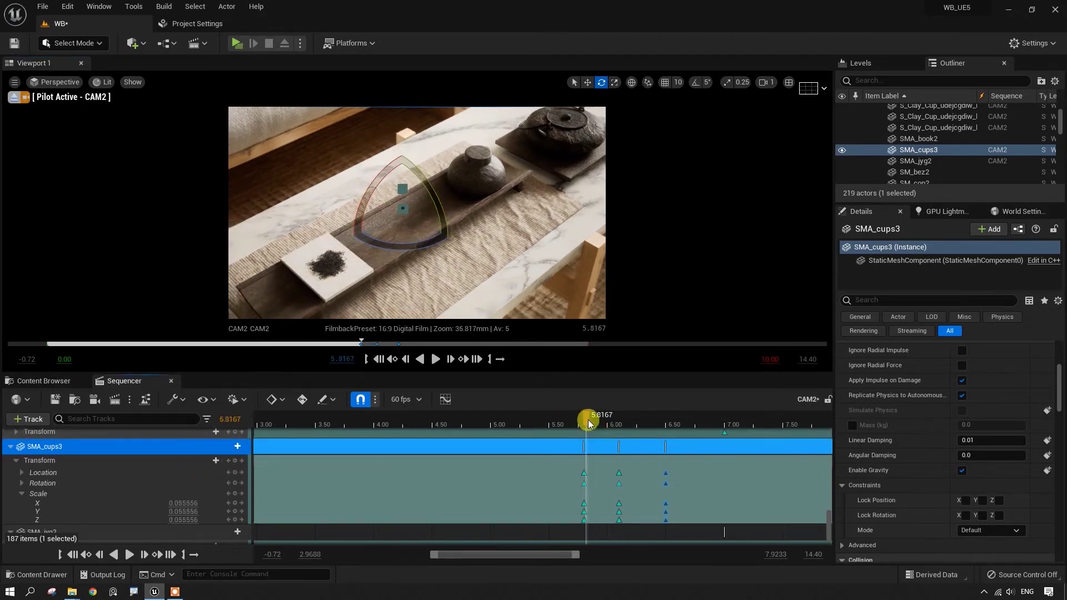
left_click(573, 423)
left_click(436, 359)
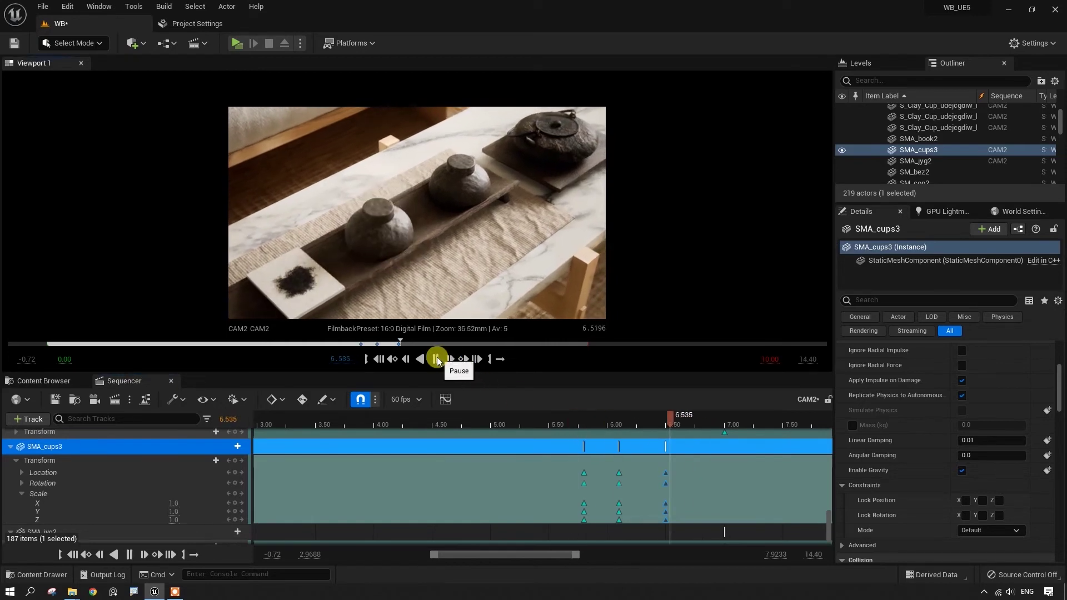
left_click(435, 359)
mouse_move(715, 422)
left_mouse_down()
mouse_move(585, 430)
mouse_move(599, 431)
left_mouse_up()
- Collapse SMA_cups3's Transform channels and replay the cup's animation from about 5.17 s
left_click(197, 449)
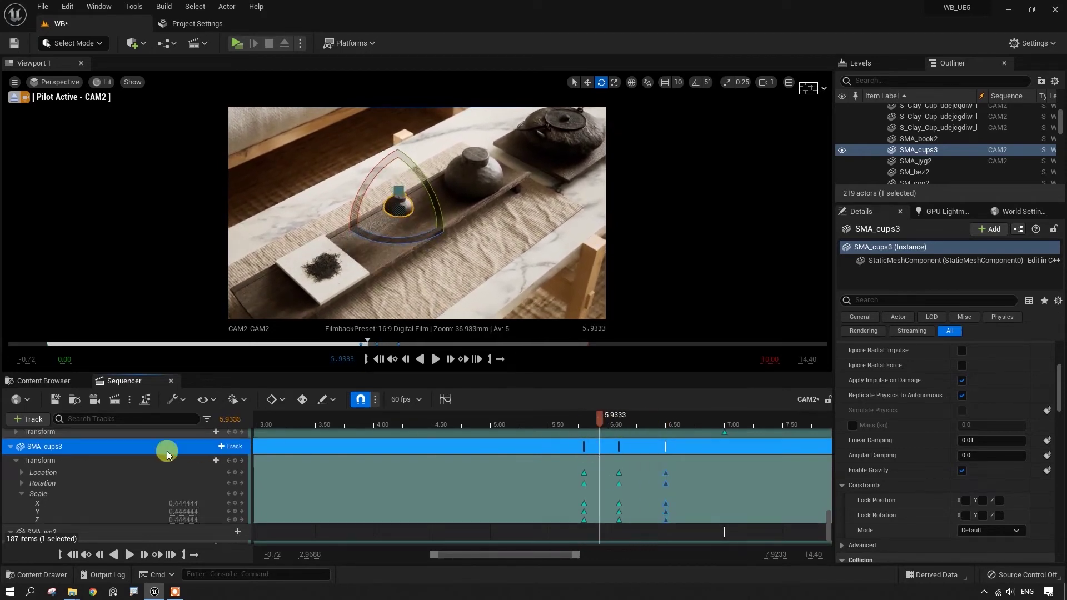
left_click(24, 461)
mouse_move(600, 467)
left_mouse_down()
mouse_move(578, 494)
mouse_move(549, 497)
left_mouse_up()
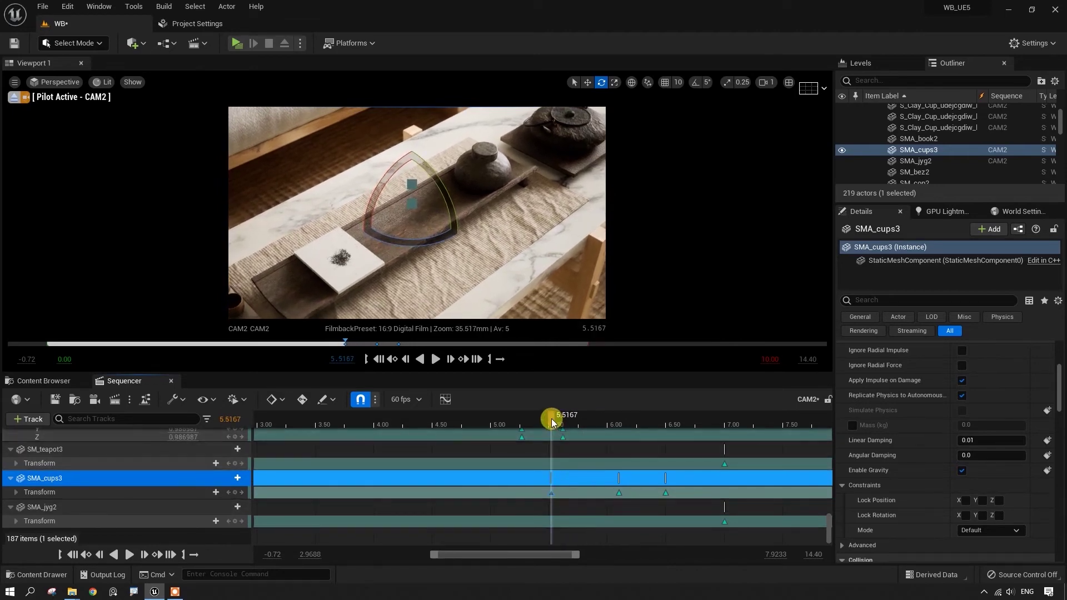
left_click_drag(551, 418, 510, 418)
left_click(434, 359)
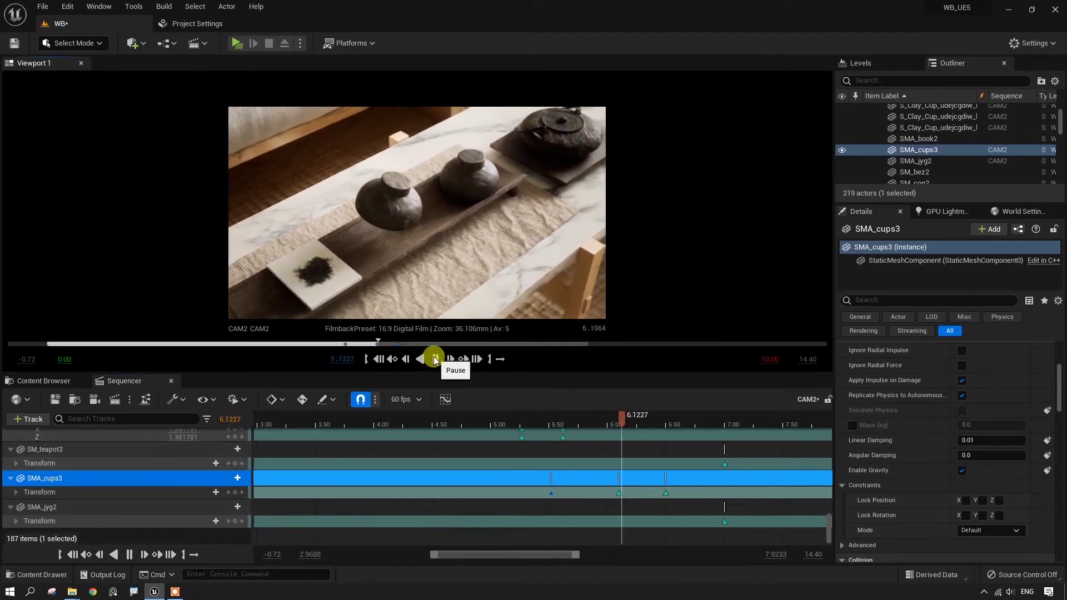
left_click(435, 359)
left_click_drag(715, 422, 645, 438)
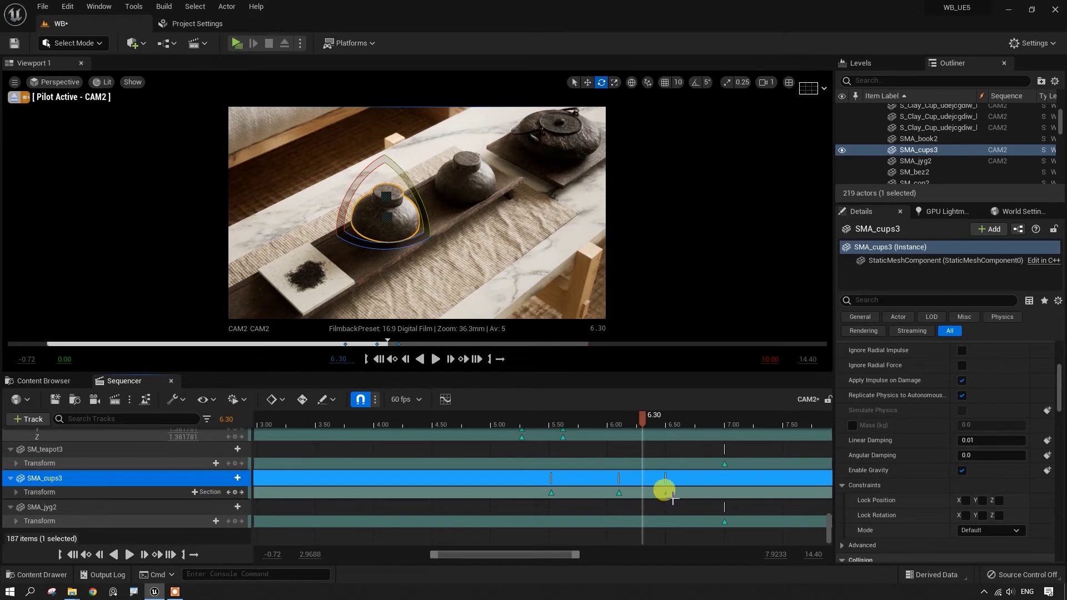
- Select SMA_cups3's key at 6.50 s and bring up its animation curves
left_click(687, 477)
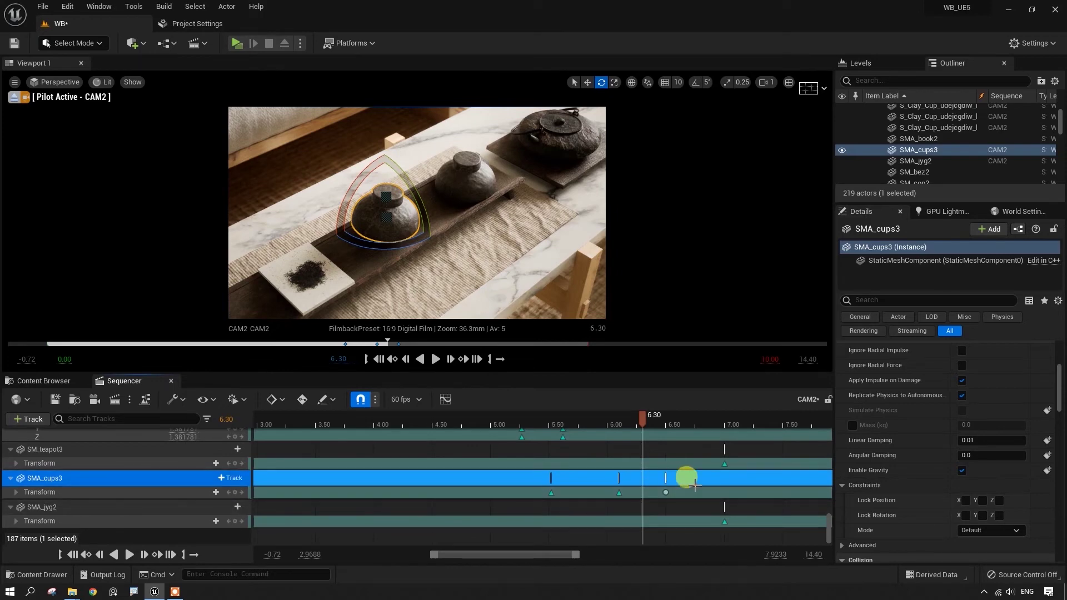
left_click(666, 478)
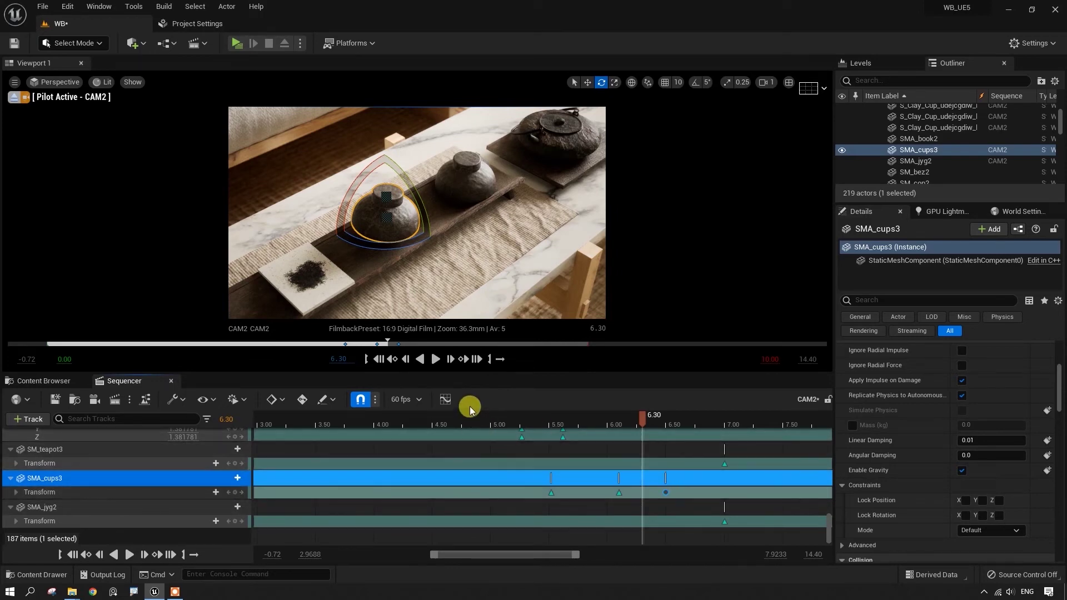
left_click(451, 402)
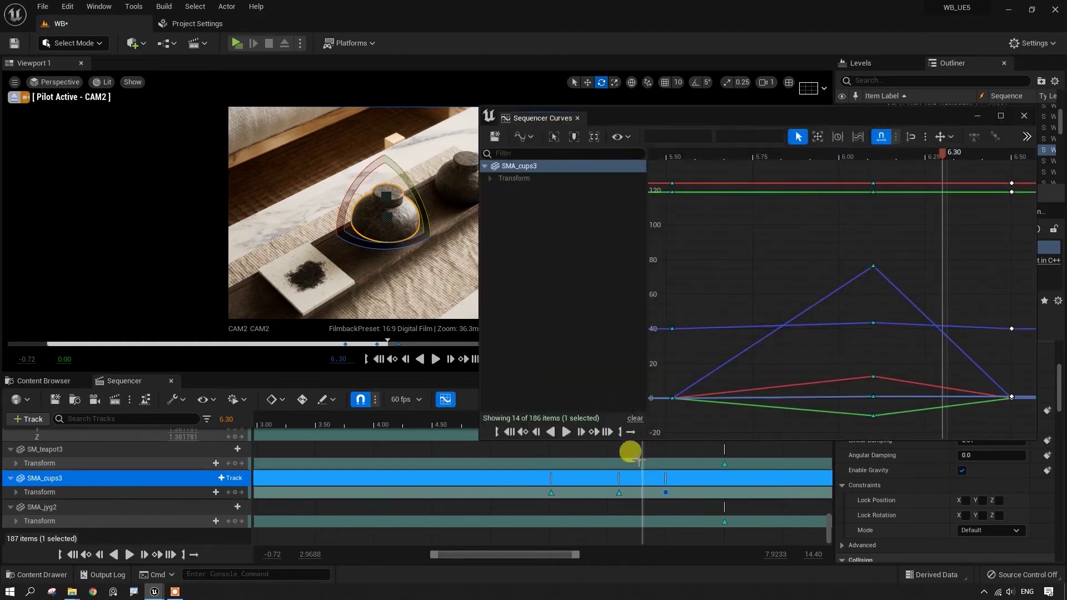
- Move the Curve Editor aside and scrub to inspect the cup's rotation peak at 6.10 s
left_click_drag(722, 116, 671, 123)
mouse_move(893, 164)
left_mouse_down()
mouse_move(961, 185)
mouse_move(772, 209)
left_mouse_up()
left_click(823, 277)
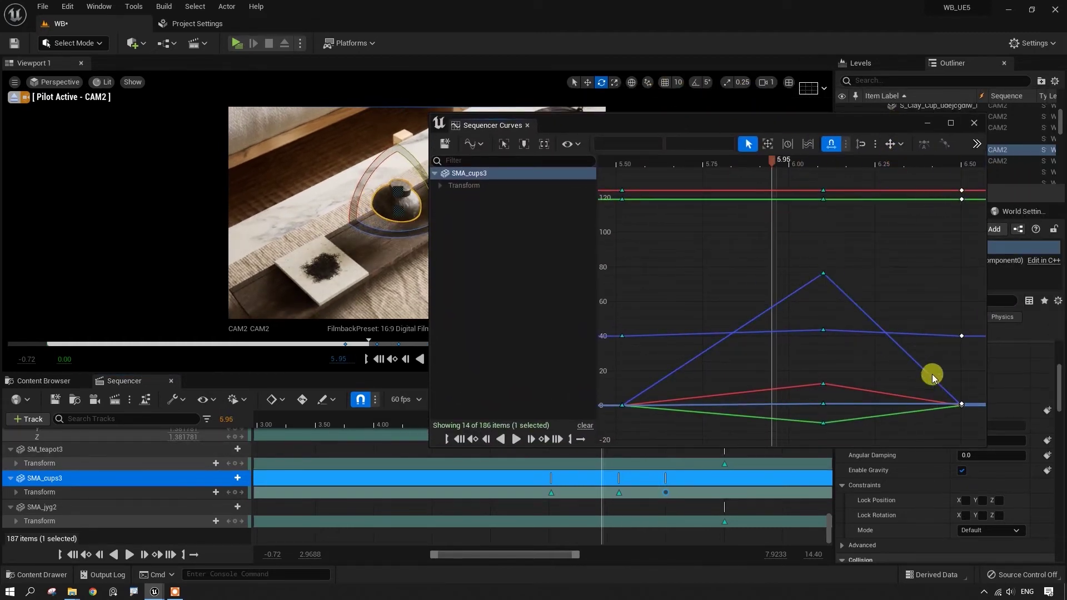
left_click_drag(772, 167, 875, 234)
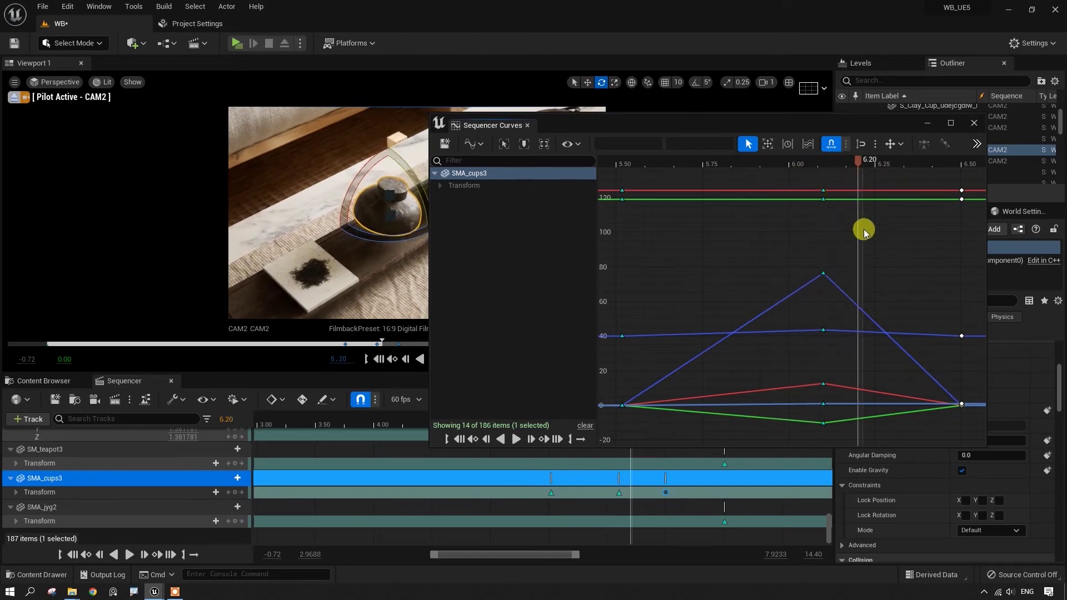
left_click(828, 281)
left_click_drag(870, 162, 824, 265)
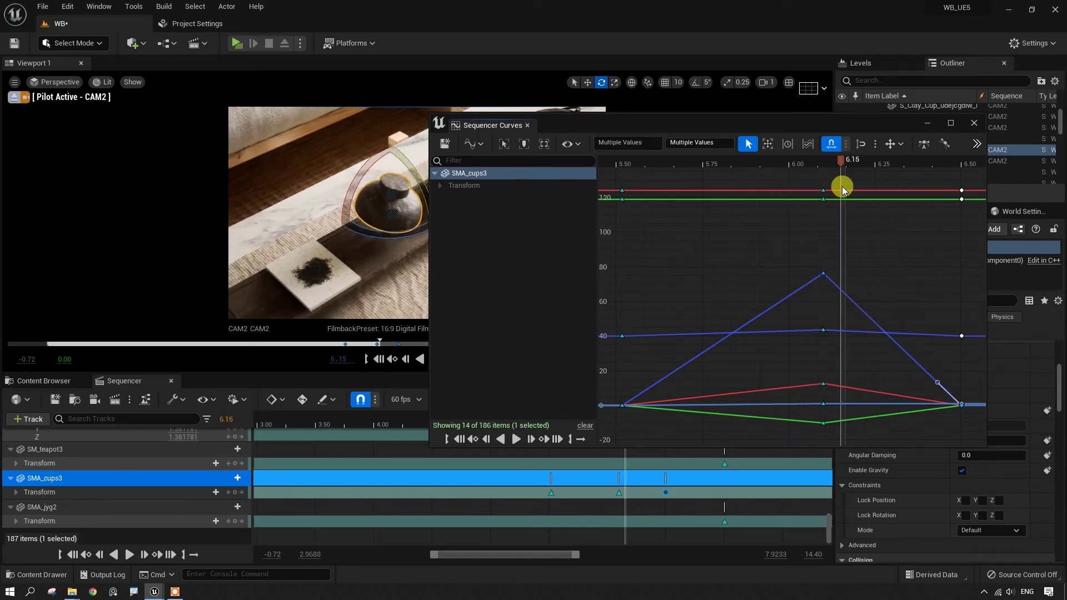
- Set the 6.10 s peak rotation key to Cubic (Auto) interpolation and frame all curves
left_click(611, 490)
left_click(824, 273)
key("1")
scroll(961, 410, "up", 5)
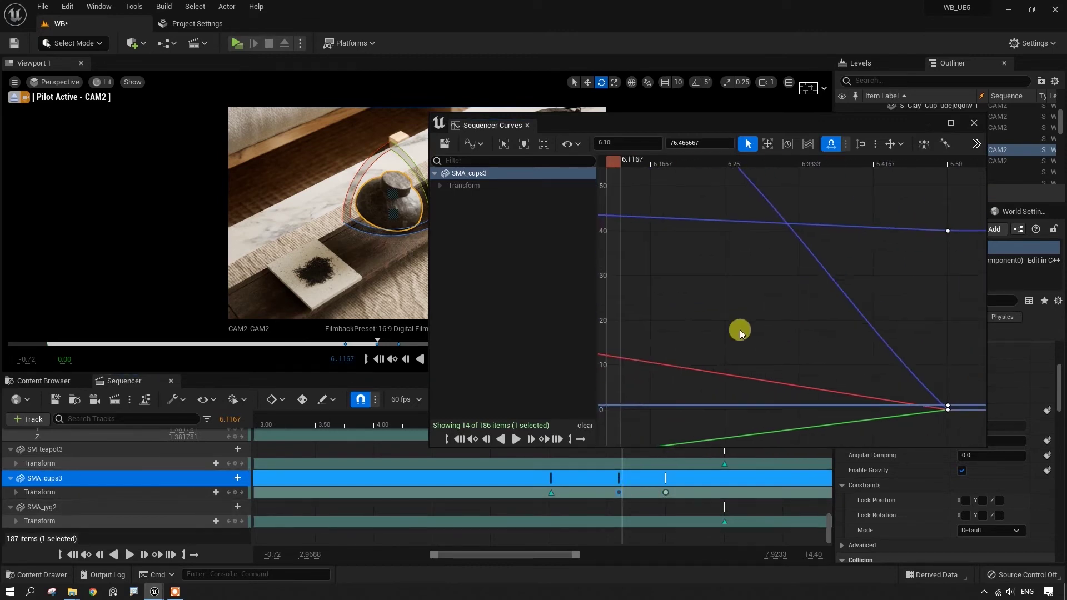
scroll(852, 356, "up", 3)
left_click(871, 416)
scroll(835, 366, "up", 3)
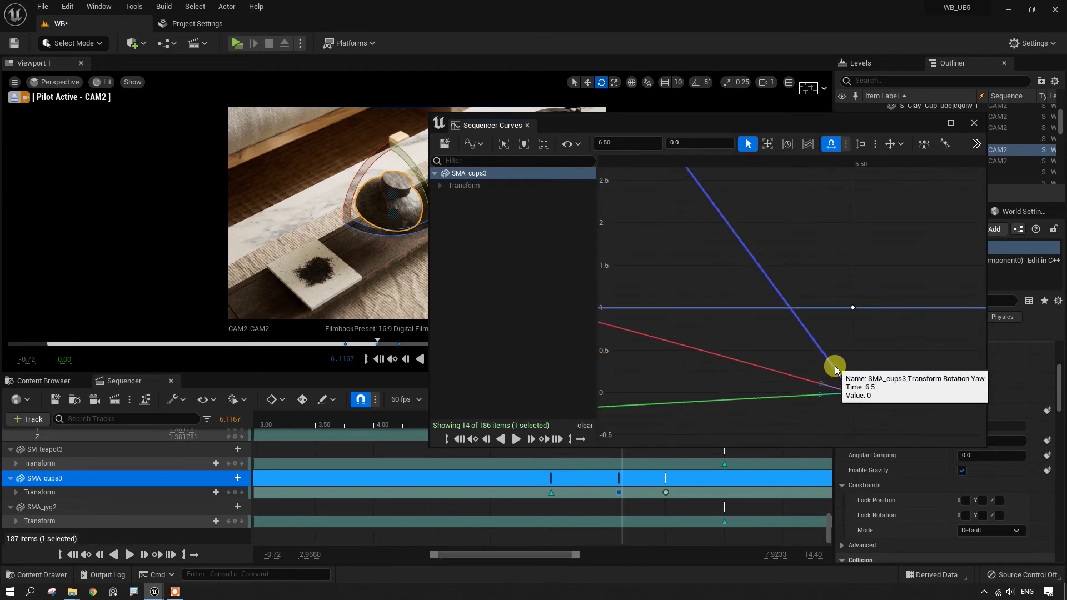
key("ctrl+z")
key("a")
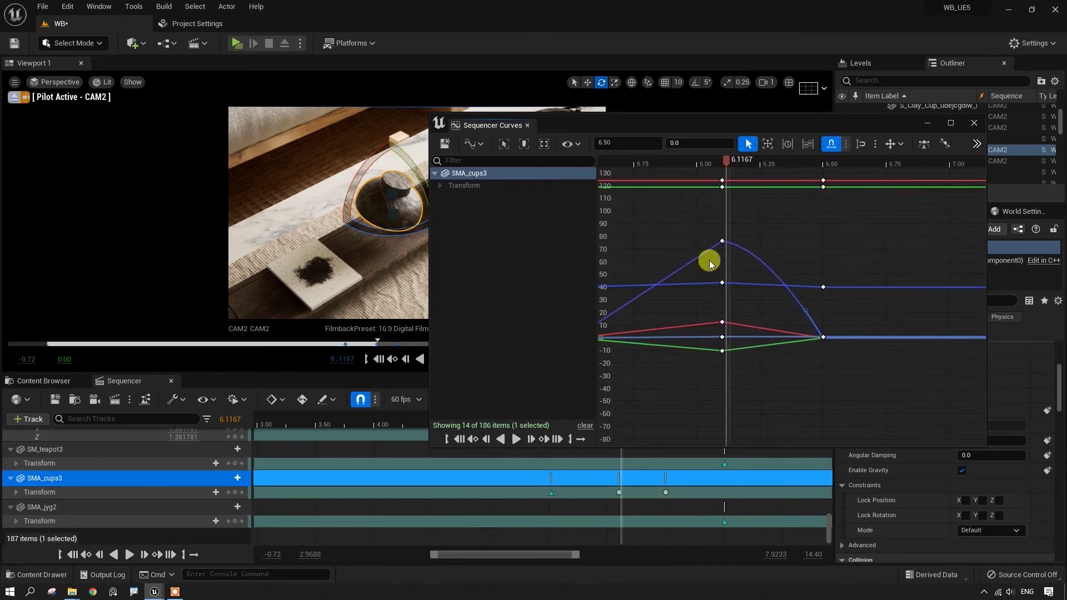
- Play back the smoothed cup motion and scrub back to about 6.45 s
left_click_drag(587, 126, 776, 127)
left_click_drag(621, 424, 543, 425)
left_click(435, 359)
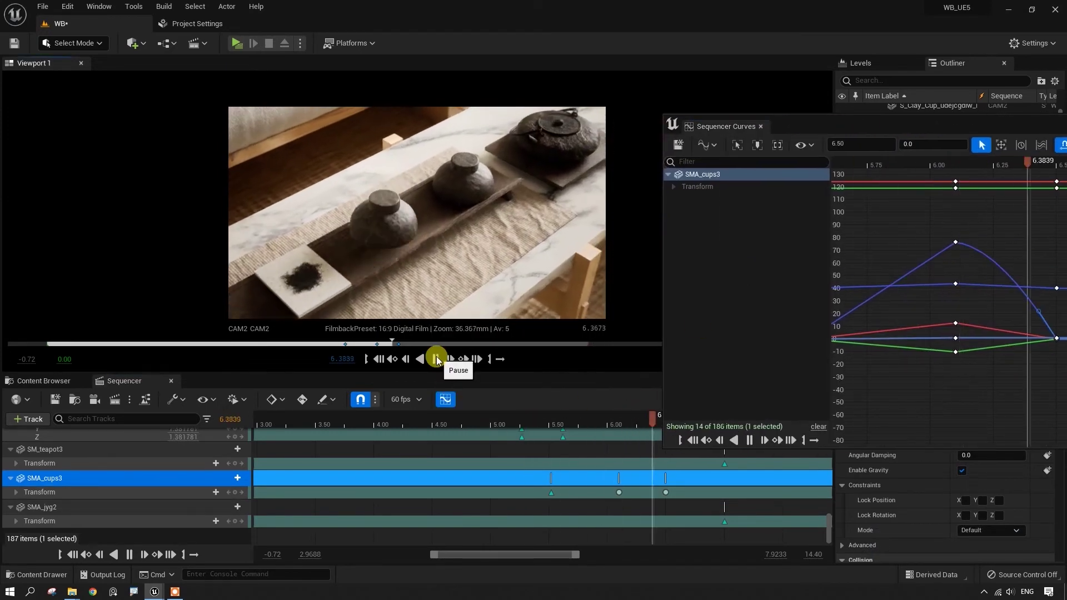
mouse_move(667, 410)
left_mouse_down()
mouse_move(661, 457)
mouse_move(604, 466)
mouse_move(665, 465)
left_mouse_up()
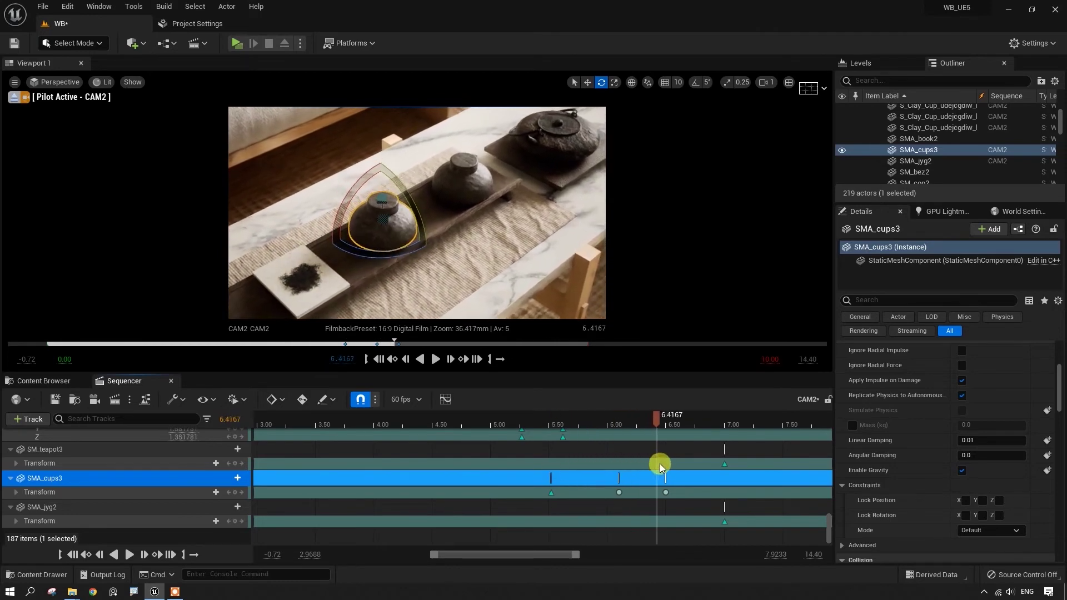
left_click(393, 359)
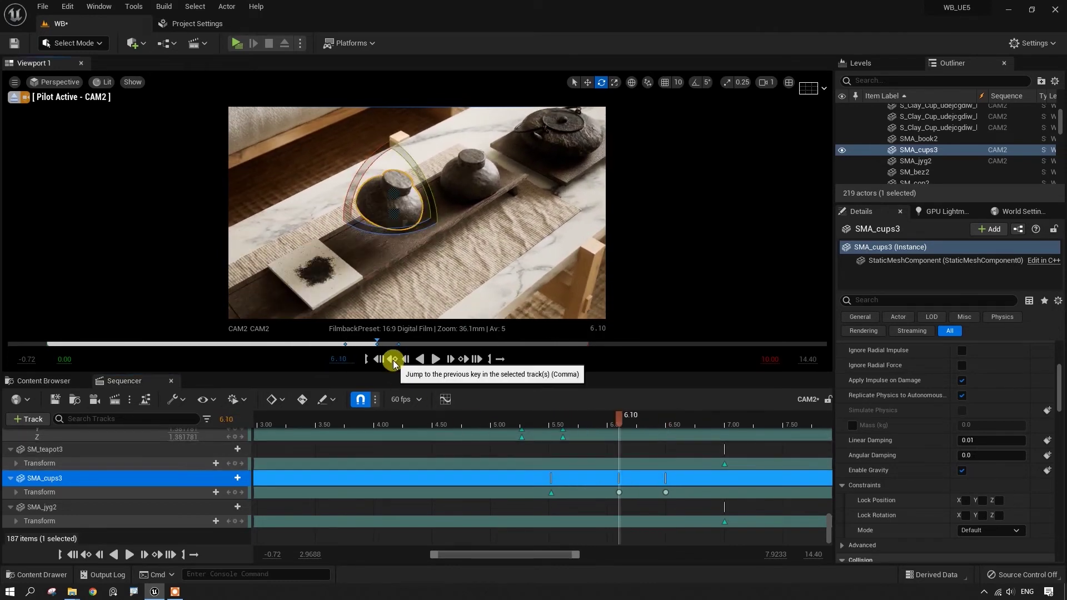
left_click(463, 359)
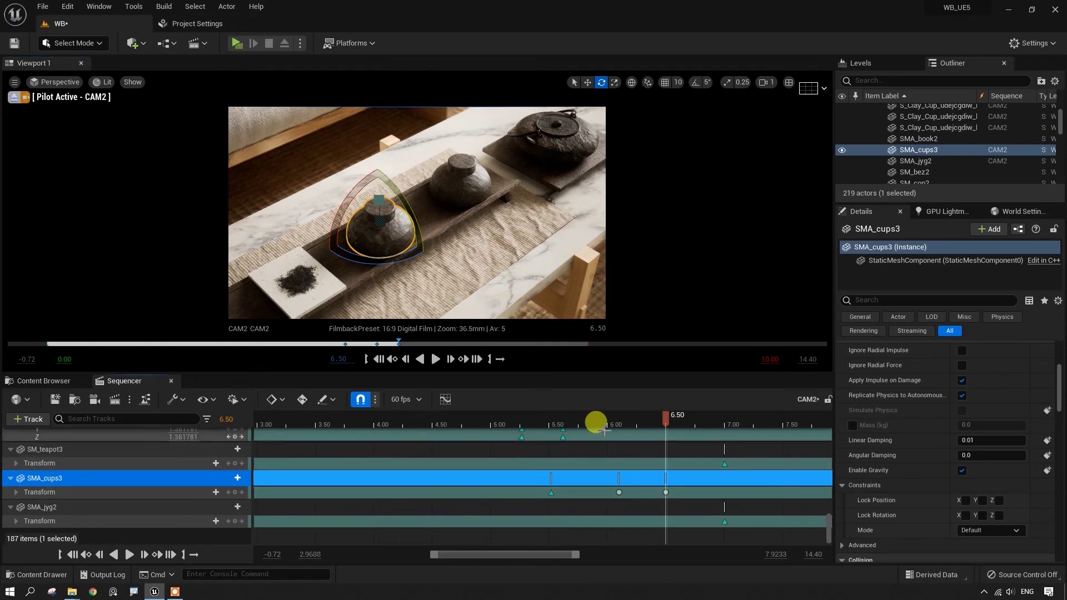
left_click_drag(662, 421, 655, 455)
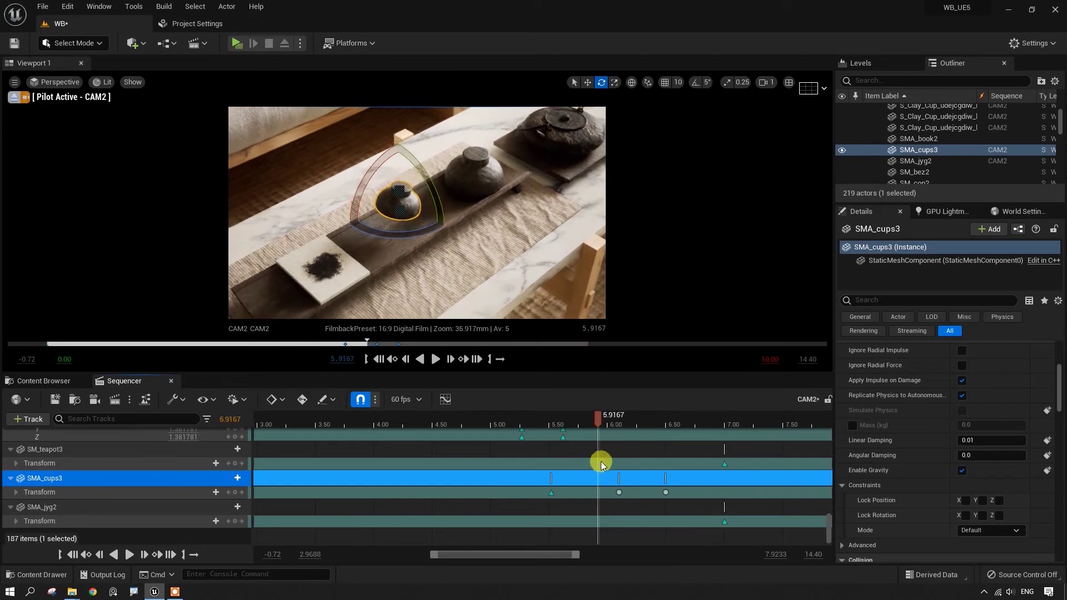
left_click_drag(655, 455, 645, 453)
key("ctrl+z")
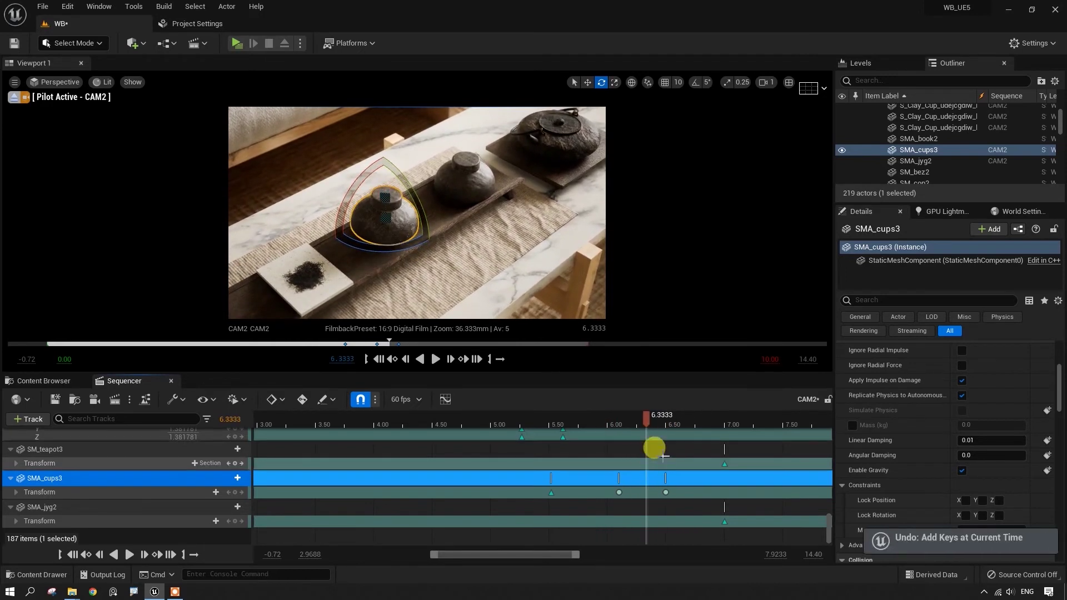
left_click(468, 368)
left_click_drag(655, 416, 658, 417)
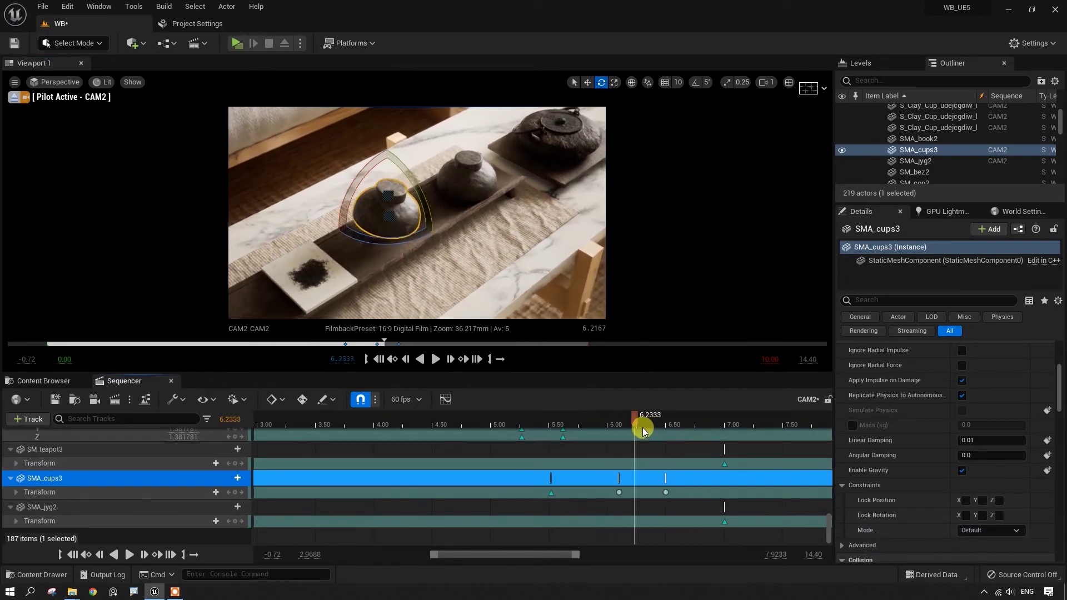
left_click(462, 359)
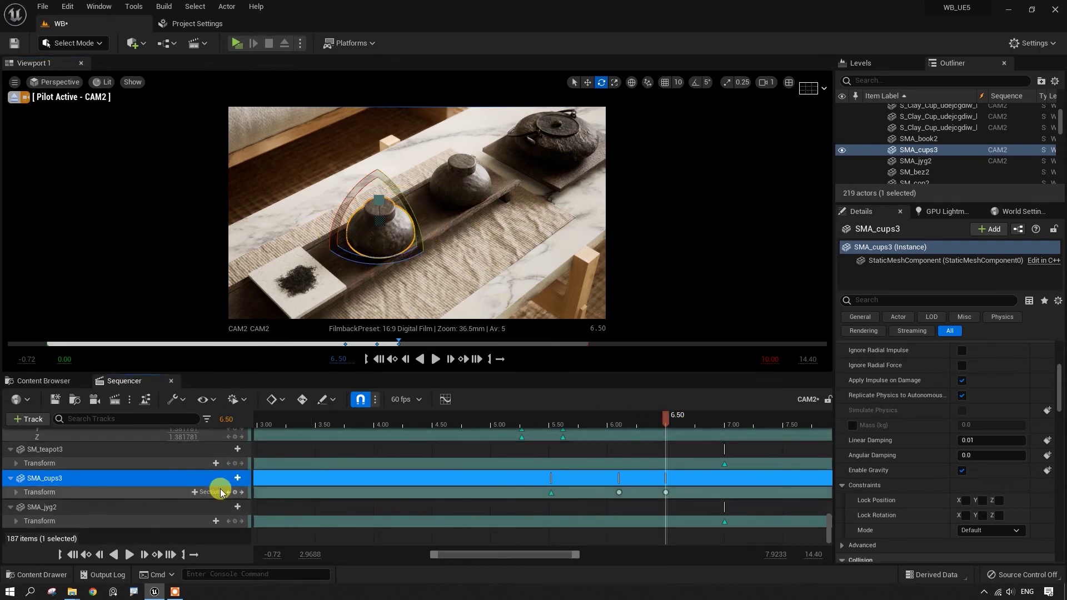
left_click_drag(665, 419, 509, 423)
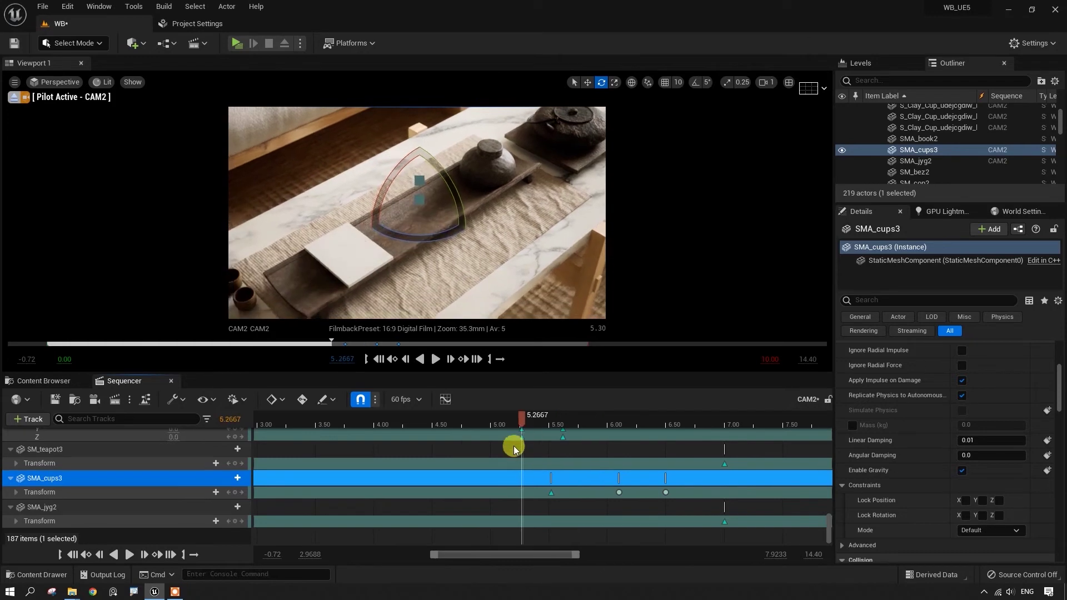
left_click(435, 359)
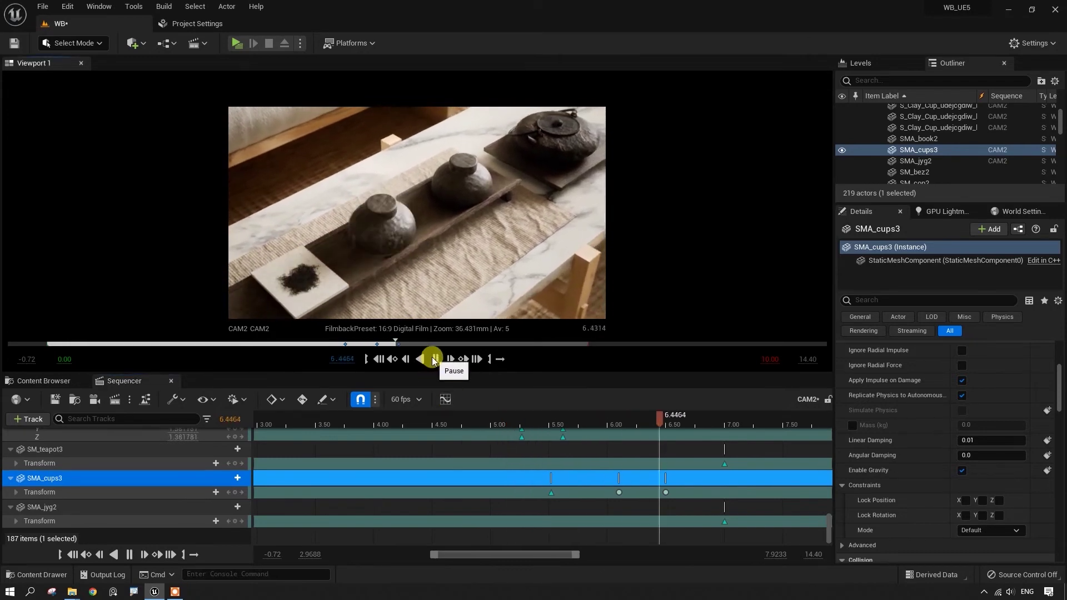
left_click(435, 359)
mouse_move(731, 416)
left_mouse_down()
mouse_move(625, 439)
mouse_move(654, 459)
mouse_move(668, 453)
left_mouse_up()
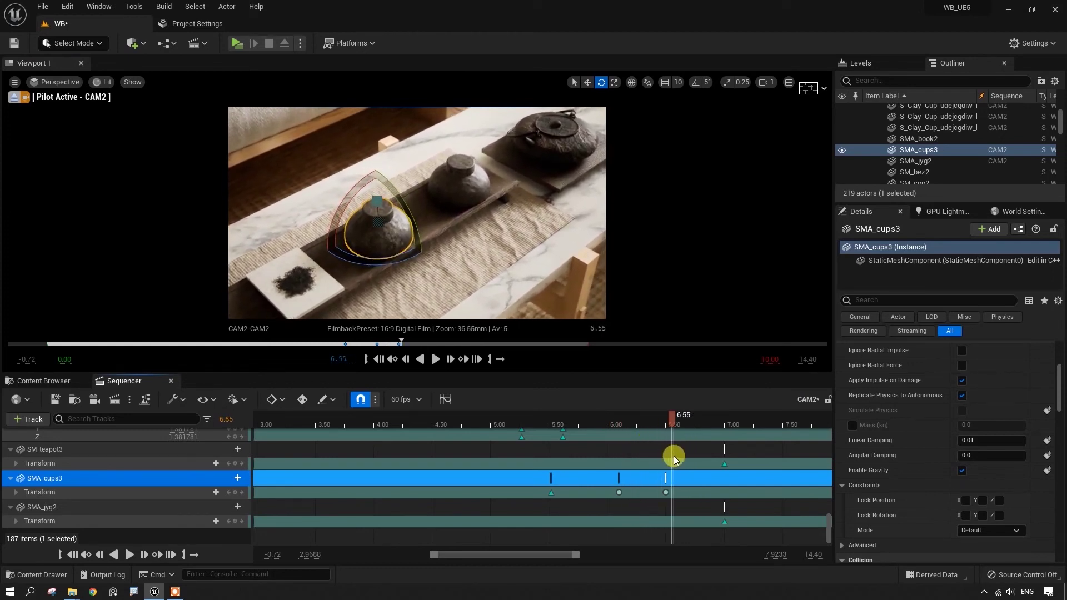
- Add an SMA_cups3 transform key at 6.6333 s, just after its 6.50 s key
left_click(391, 359)
left_click(667, 492)
left_click(678, 421)
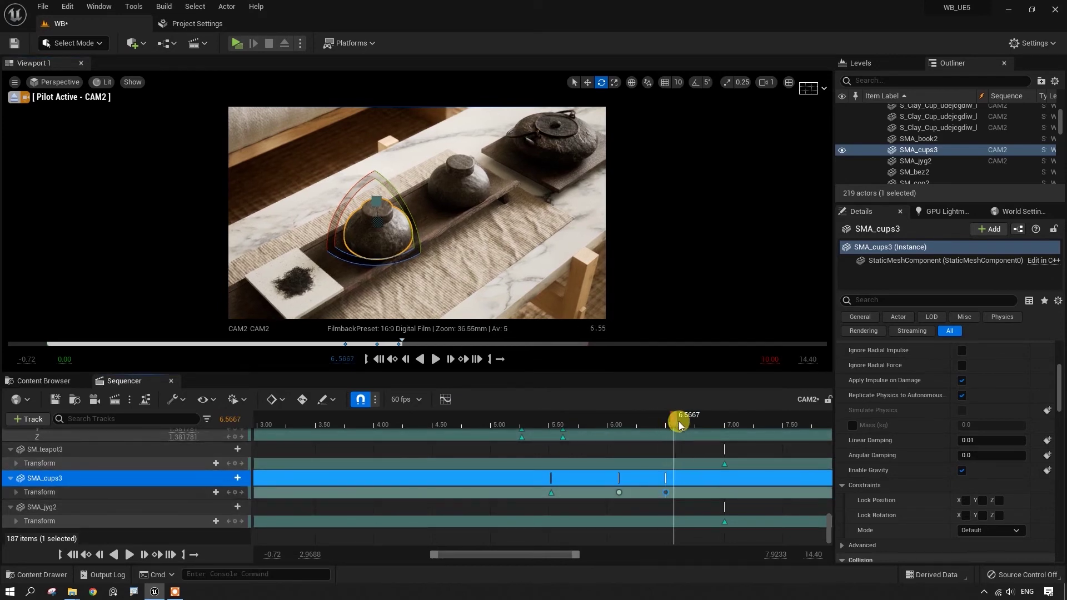
left_click_drag(679, 421, 682, 422)
left_click(667, 493)
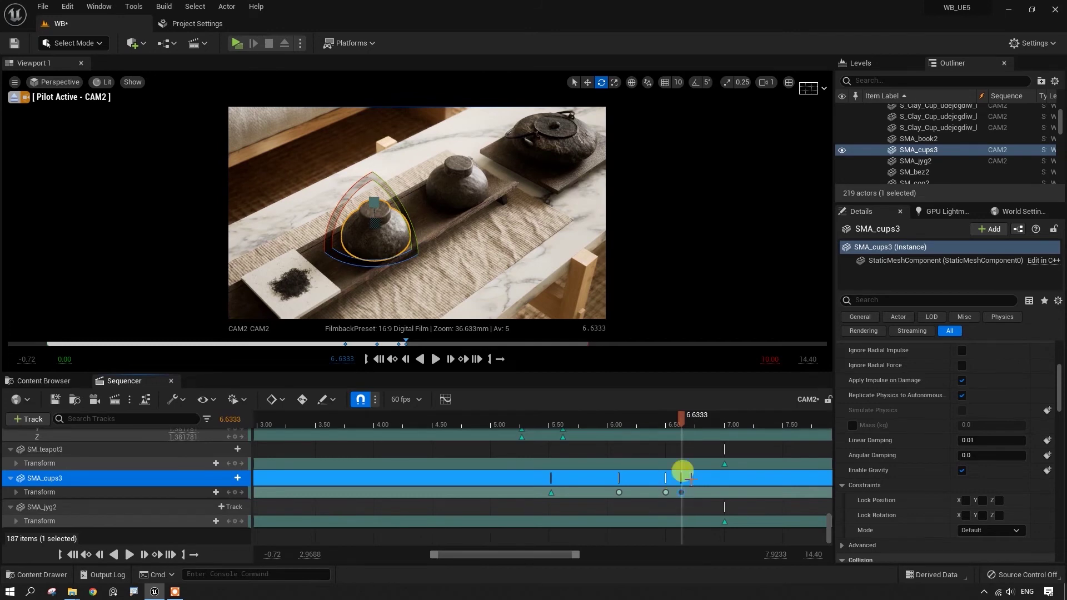
key("Return")
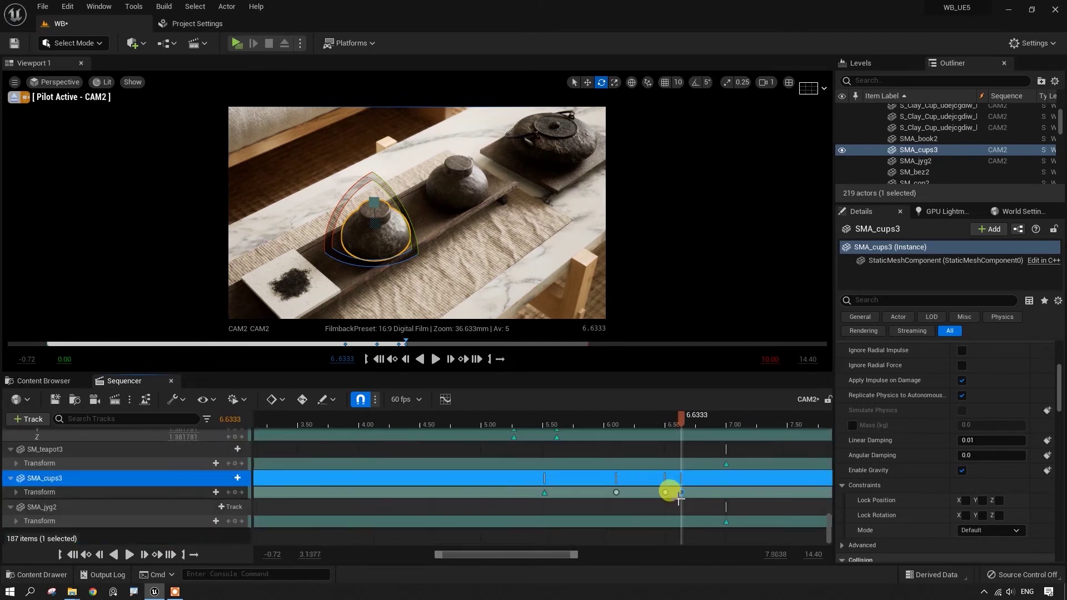
- Add another SMA_cups3 key at about 6.57 s with the cup upright
mouse_move(686, 423)
left_mouse_down()
mouse_move(643, 439)
mouse_move(649, 427)
left_mouse_up()
key("r")
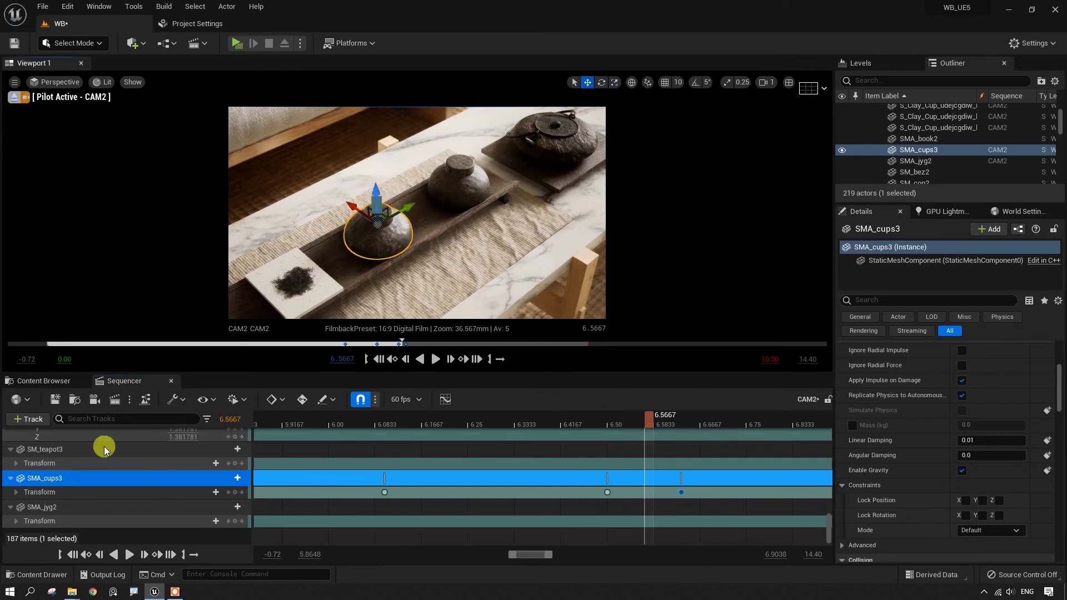
left_click(236, 493)
left_click_drag(651, 422, 368, 461)
- Preview the cup animation, then select the middle cup's SM_cups2 track
left_click(435, 359)
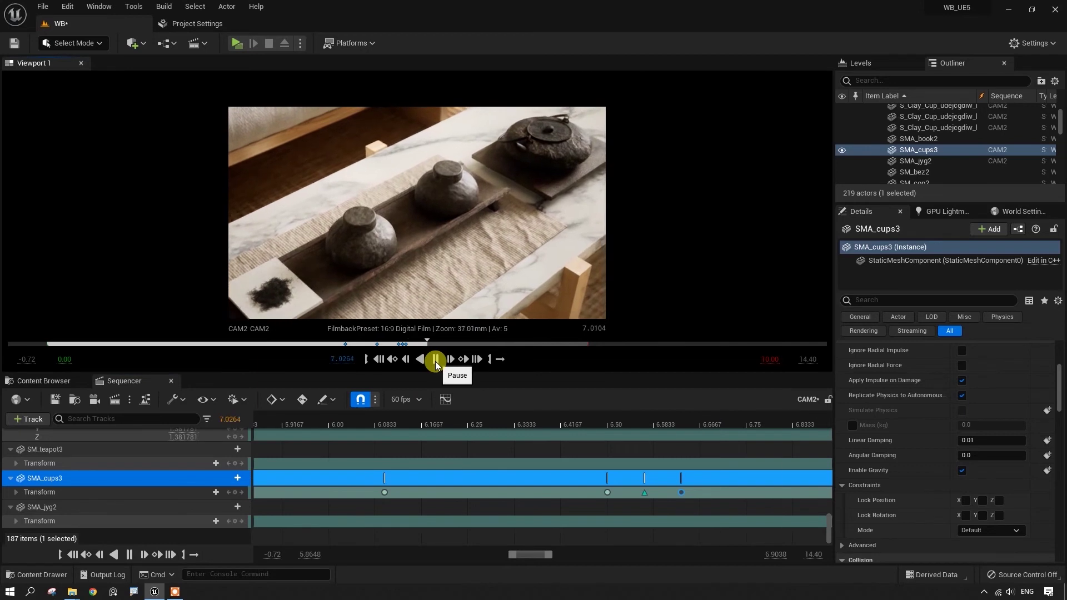
left_click(435, 360)
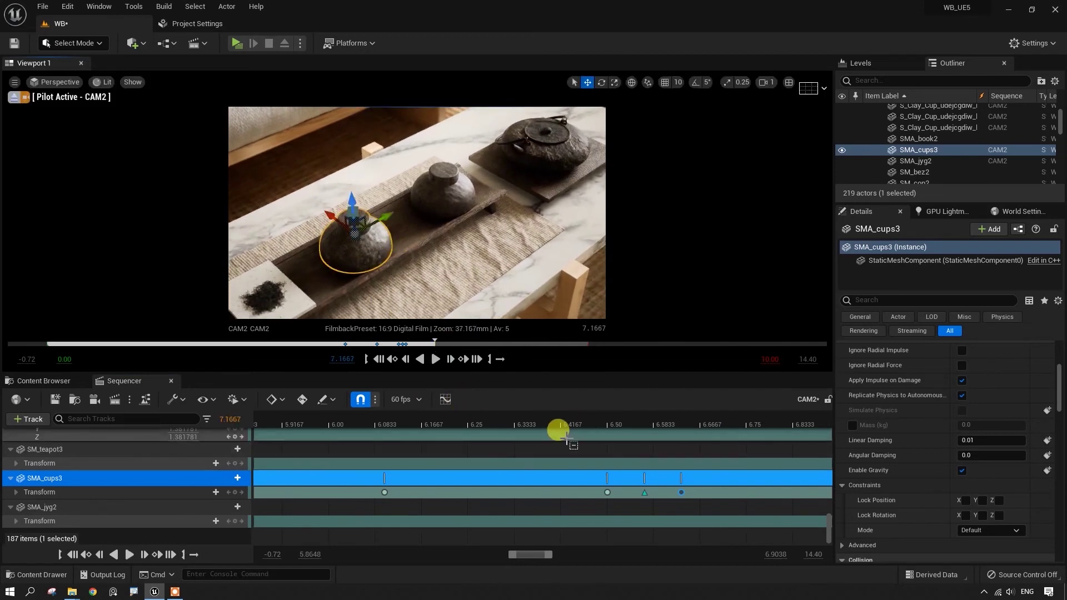
scroll(566, 439, "down", 3, "ctrl")
scroll(608, 447, "down", 5)
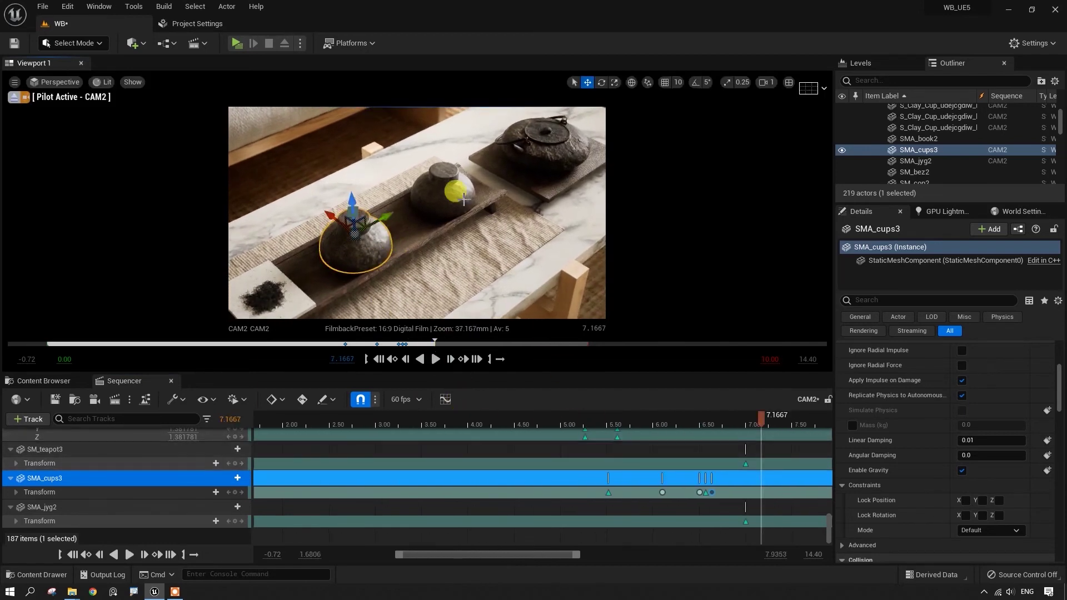
left_click(645, 483)
- Move SM_cups2's 7.00 s key later, to about 7.38 s
left_click_drag(464, 554, 525, 554)
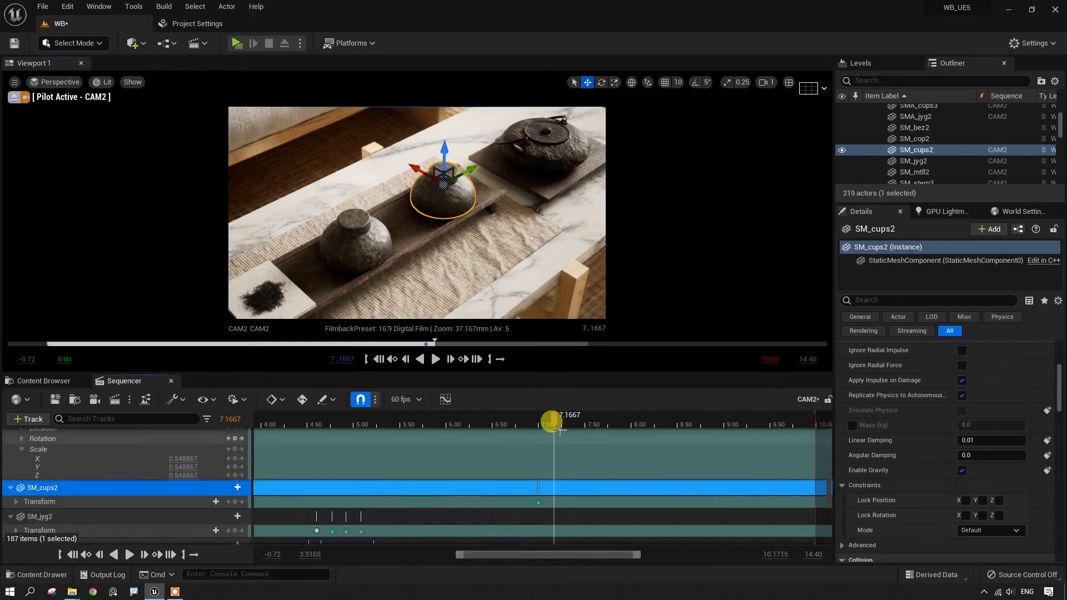
left_click_drag(553, 421, 586, 422)
left_click_drag(435, 162, 435, 125)
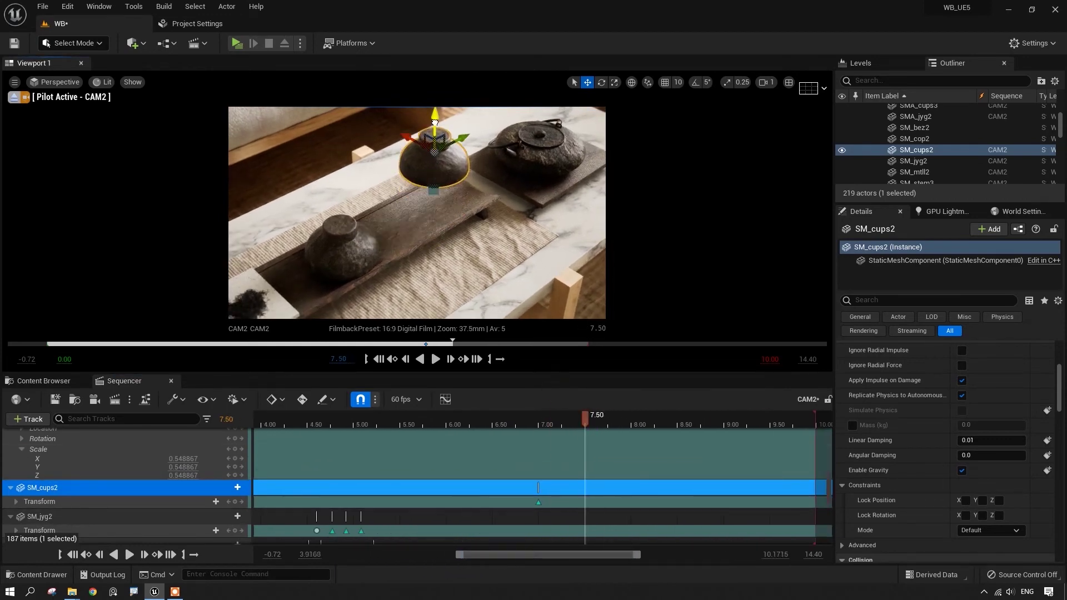
key("ctrl+z")
left_click_drag(585, 418, 575, 429)
left_click_drag(538, 502, 614, 495)
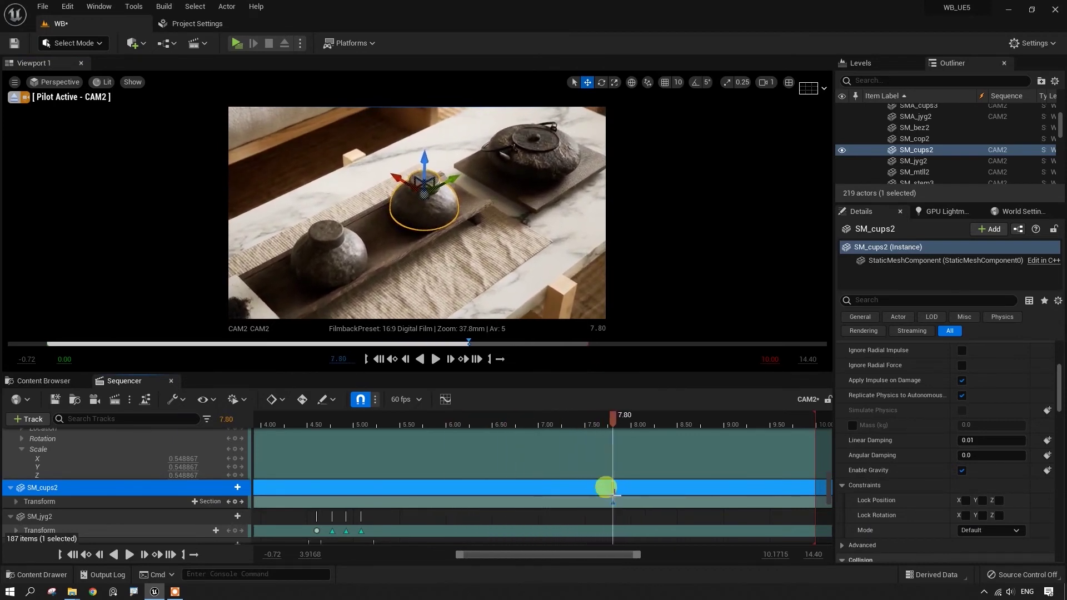
- Key the middle cup raised out of the shot at about 5.5 s
left_click_drag(612, 420, 402, 456)
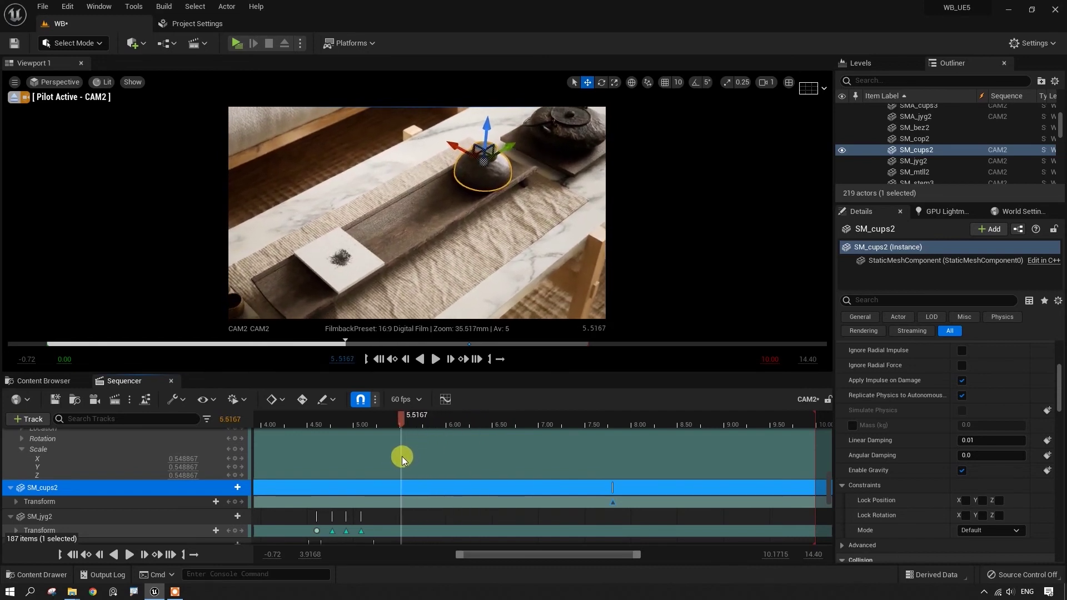
left_click_drag(478, 133, 549, 133)
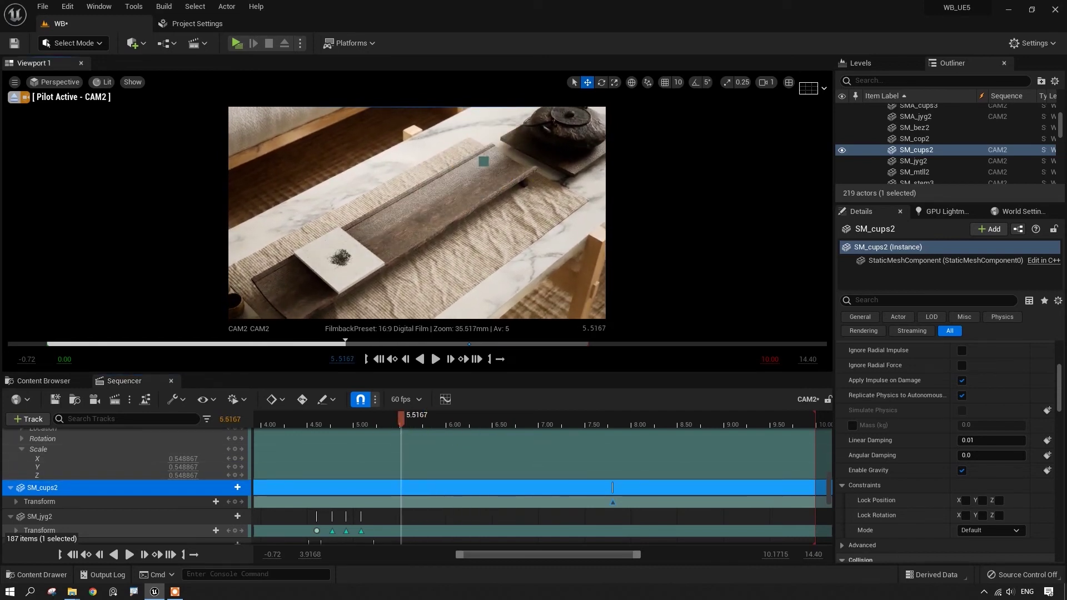
left_click(436, 359)
left_click(409, 473)
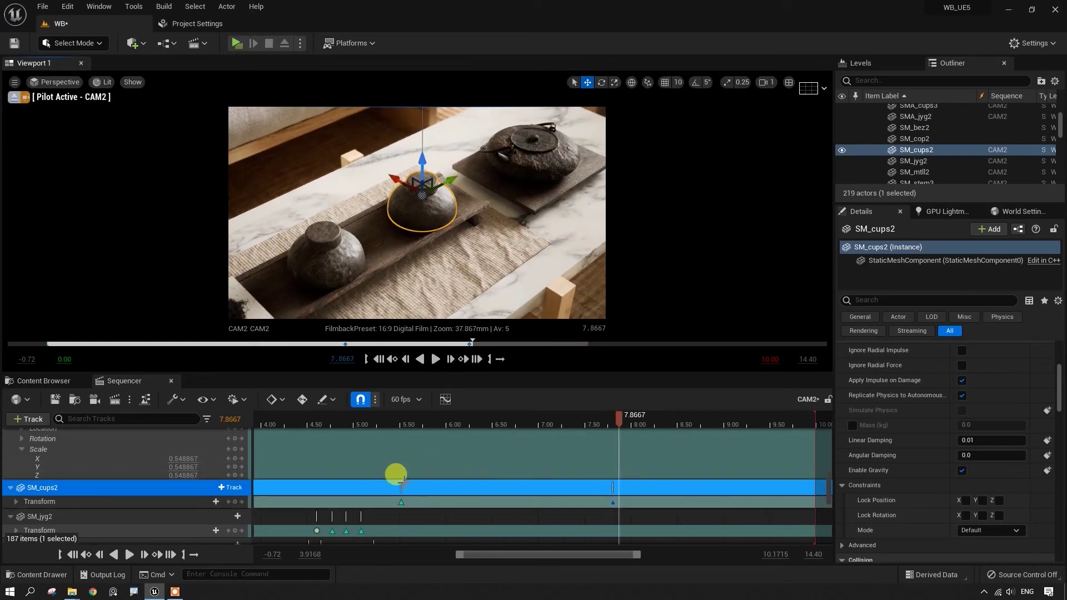
- Retime the cup's drop: start key to about 6.10 s, end key to about 7.40 s
left_click_drag(401, 501, 446, 504)
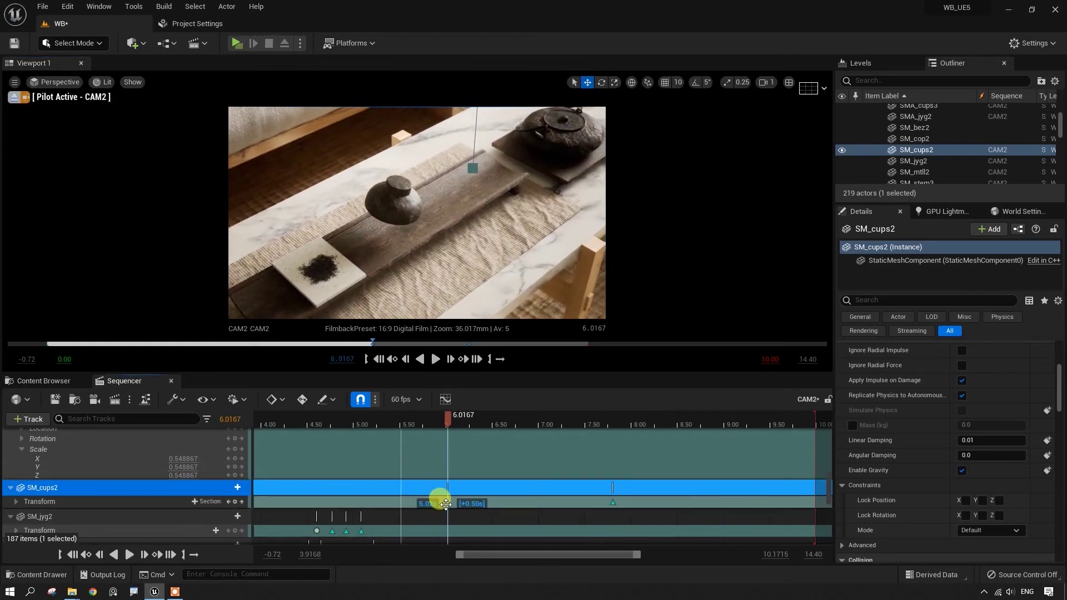
left_click(436, 359)
left_click(448, 503)
left_click_drag(448, 503, 464, 502)
left_click_drag(612, 502, 575, 503)
- Add a Transform key at 7.58 s and select the cup's keys for interpolation changes
left_click(554, 422)
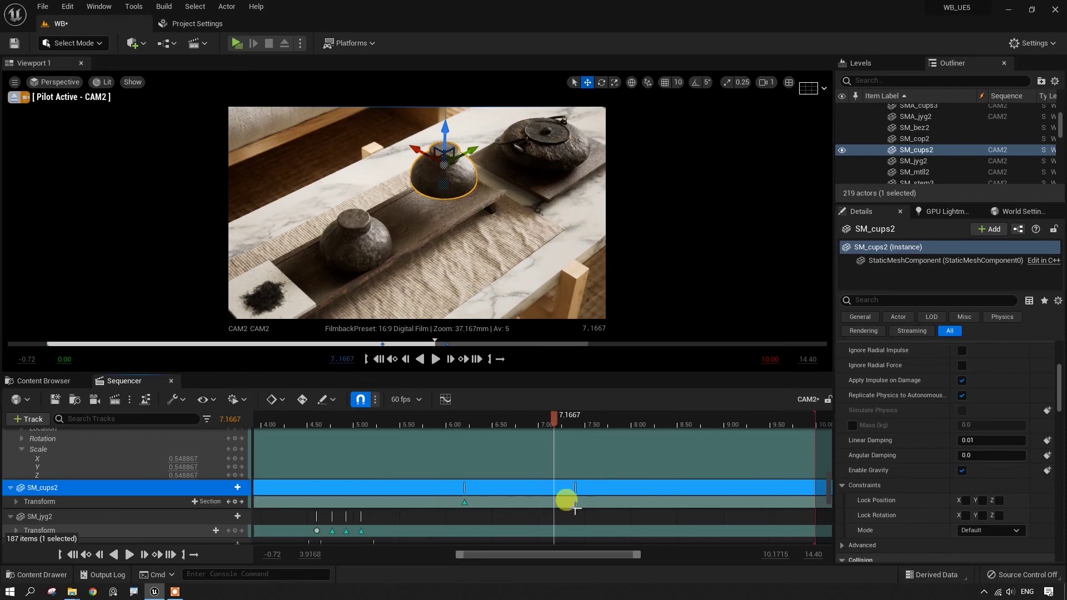
left_click_drag(602, 423, 593, 424)
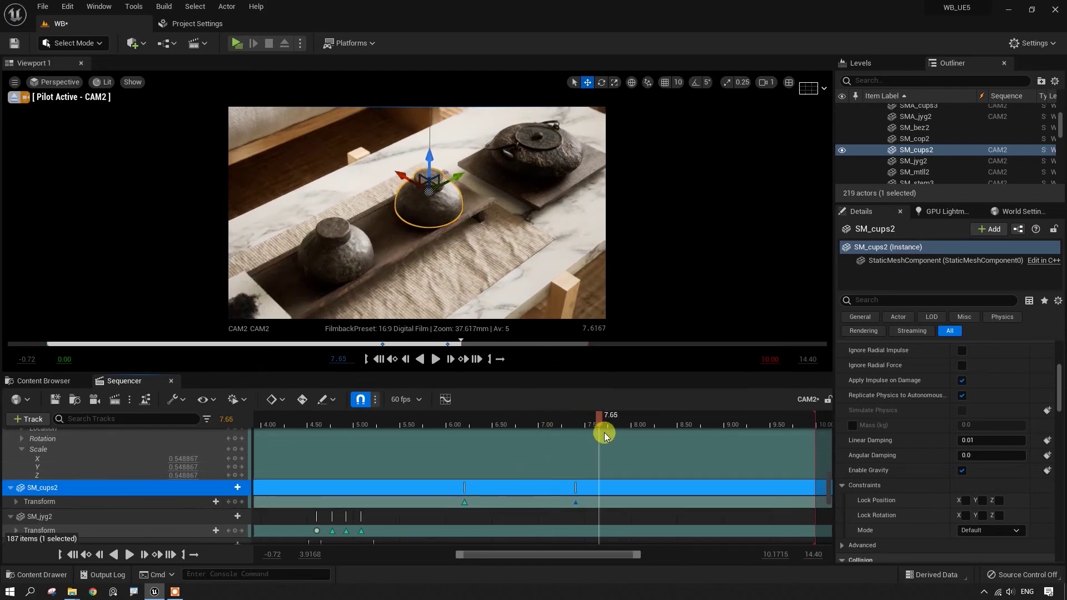
key("s")
left_click_drag(564, 506, 468, 508)
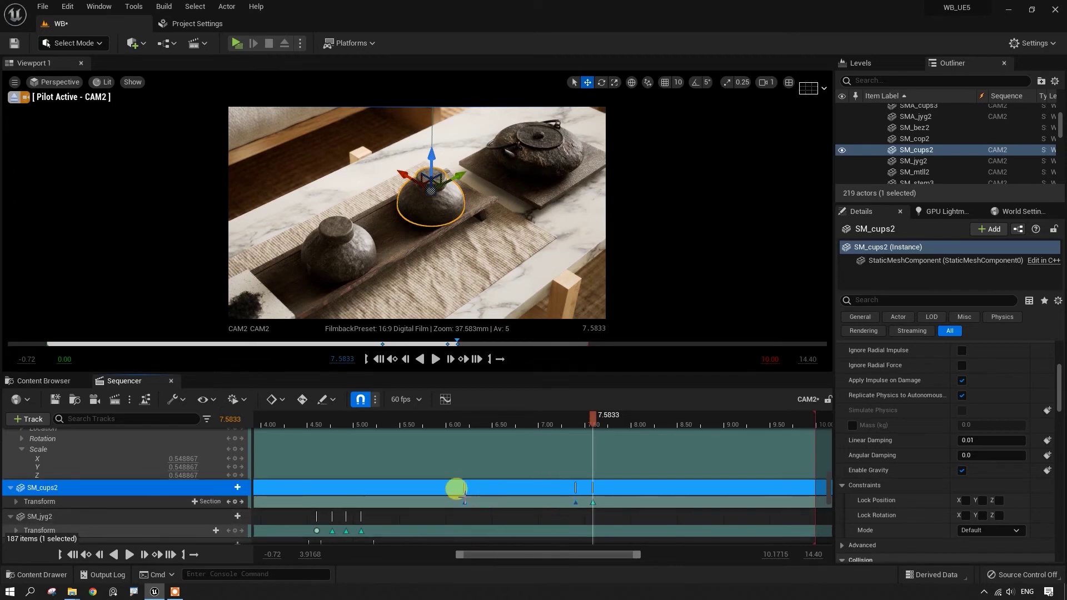
left_click_drag(466, 504, 489, 503)
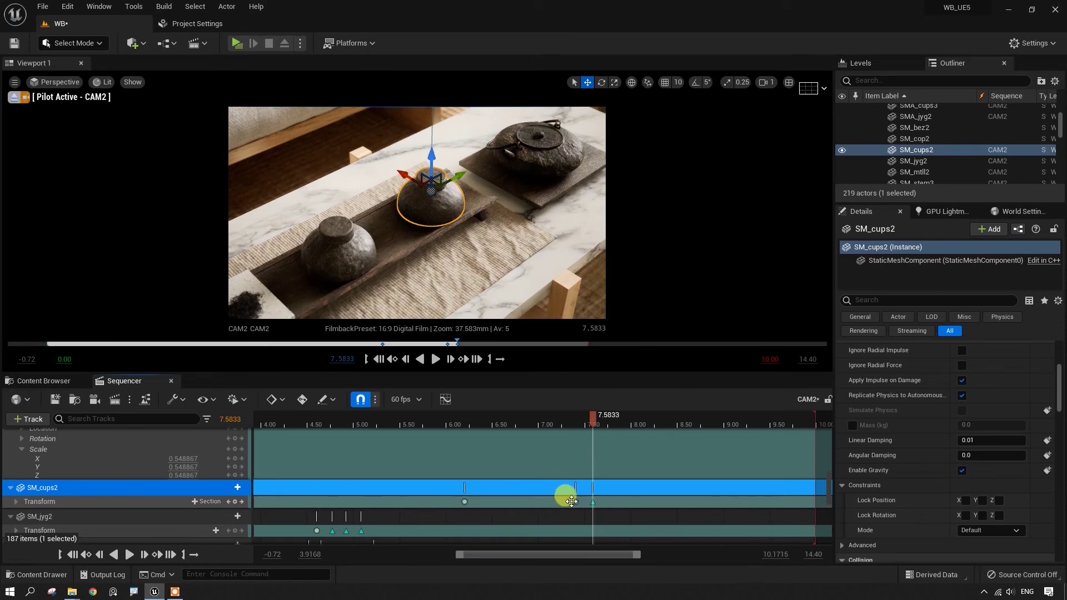
left_click(282, 402)
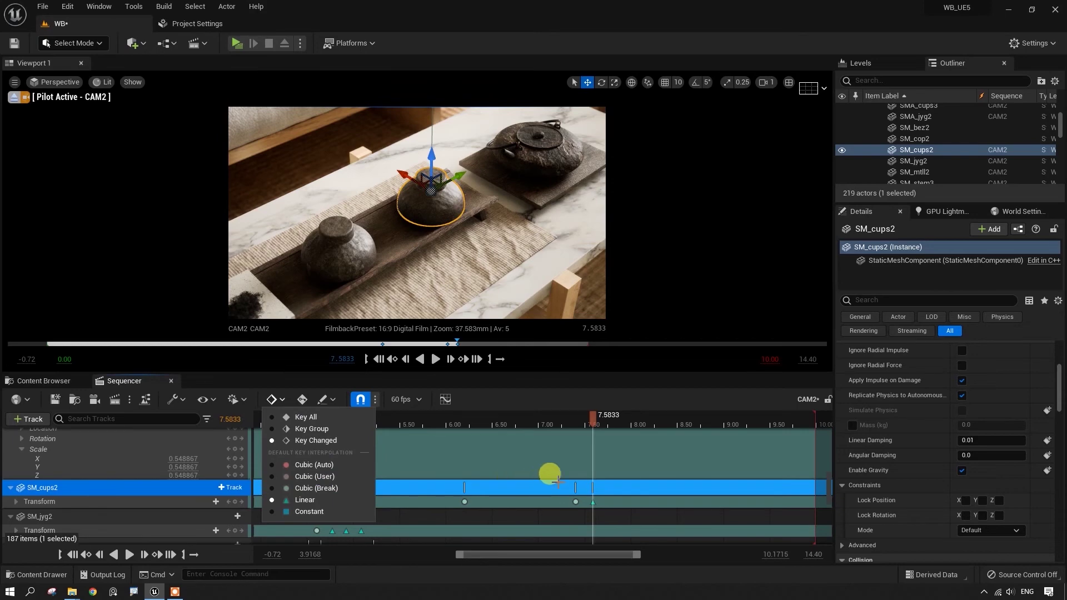
- Set SM_cups2's Location Z keys to cubic, easing from about 57.47 at 6.20 s into the landing
left_click_drag(593, 424, 558, 439)
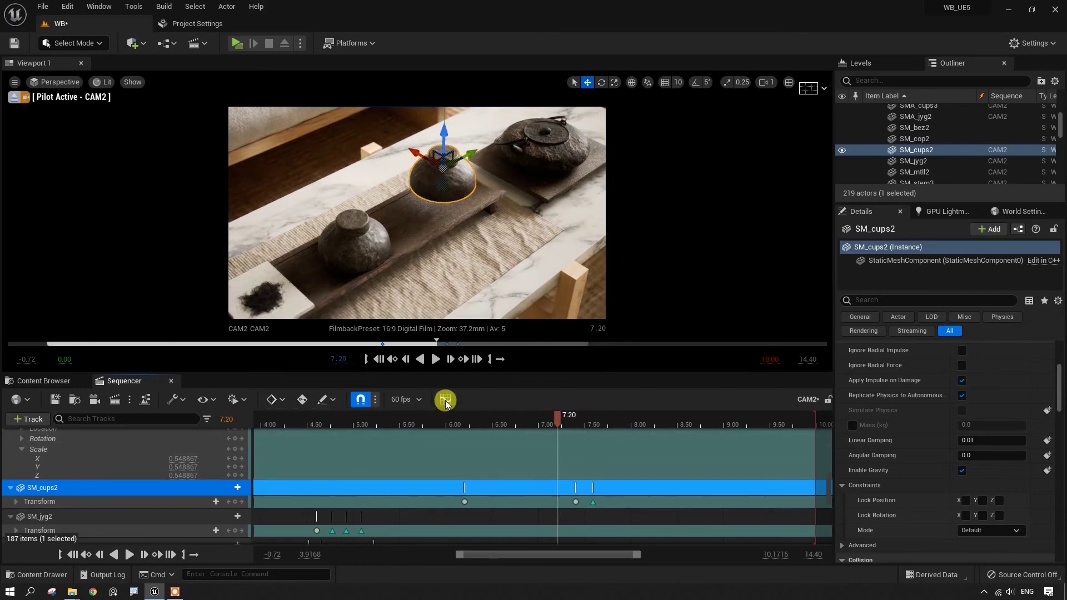
left_click(445, 401)
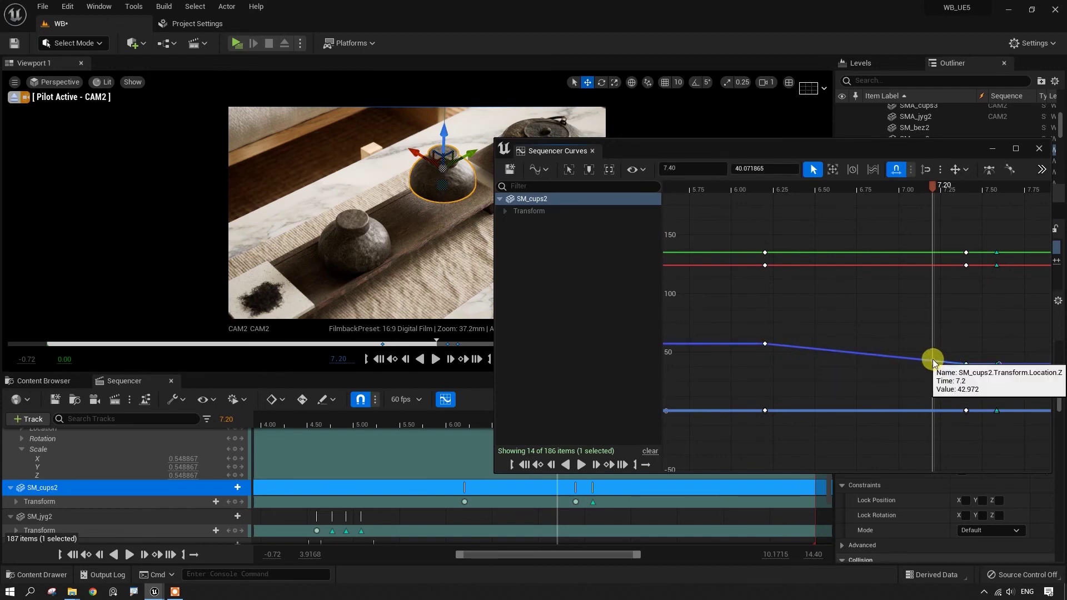
key("1")
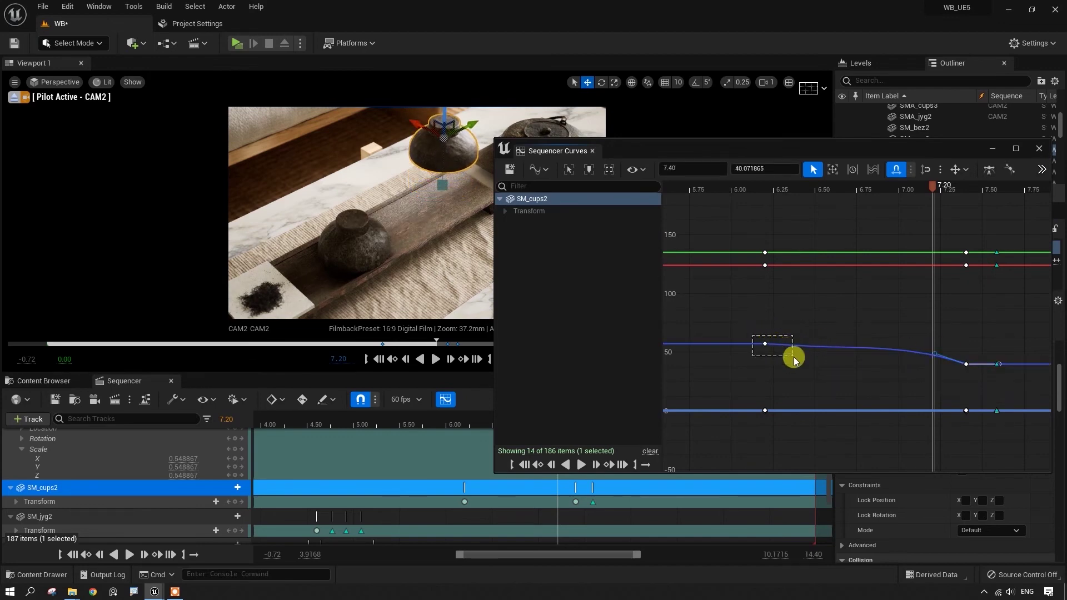
left_click_drag(794, 349, 799, 341)
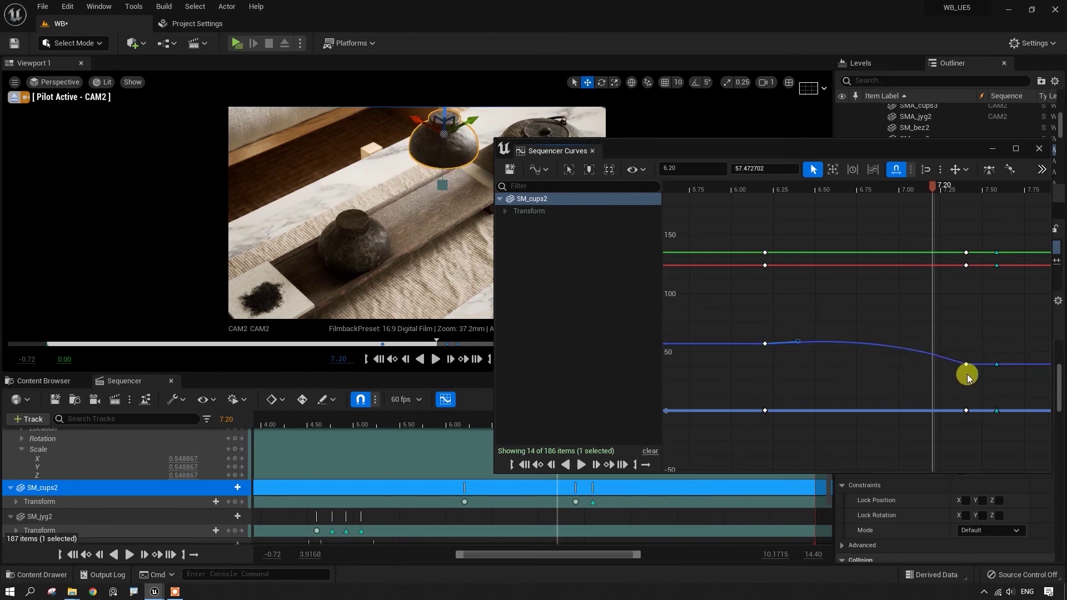
left_click_drag(926, 148, 861, 345)
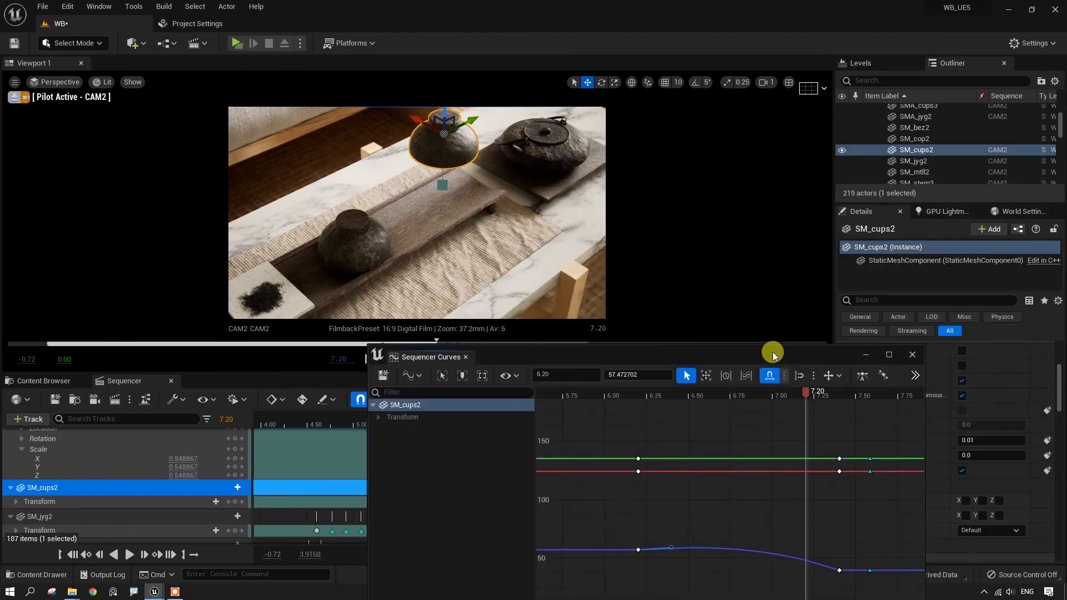
left_click(799, 349)
left_click_drag(557, 425, 451, 425)
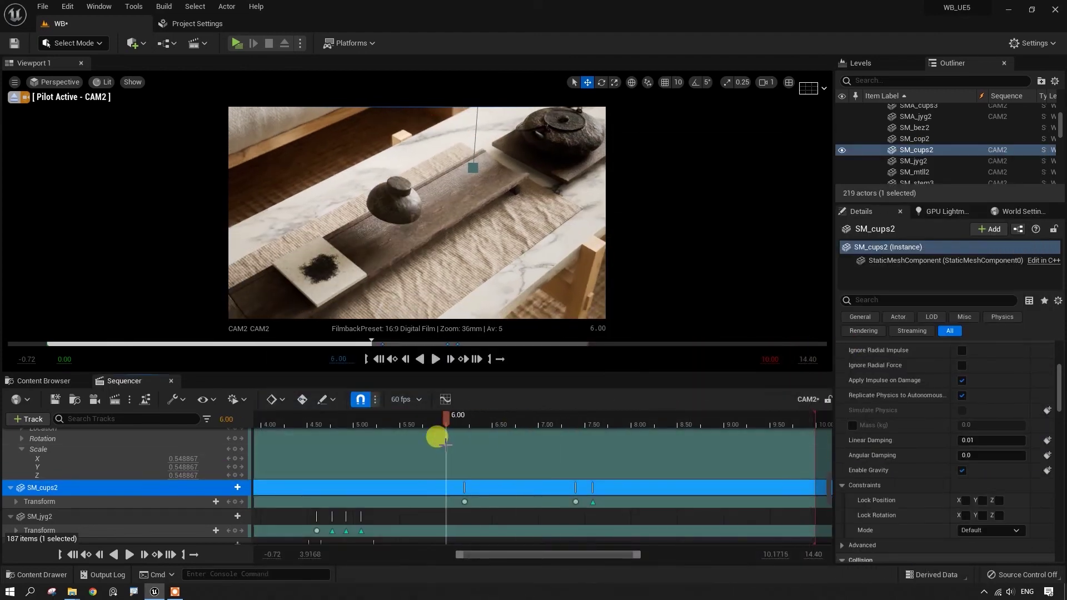
- Squash the middle cup's height and key its scale at 7.48 s
left_click(435, 359)
left_click_drag(607, 427, 585, 470)
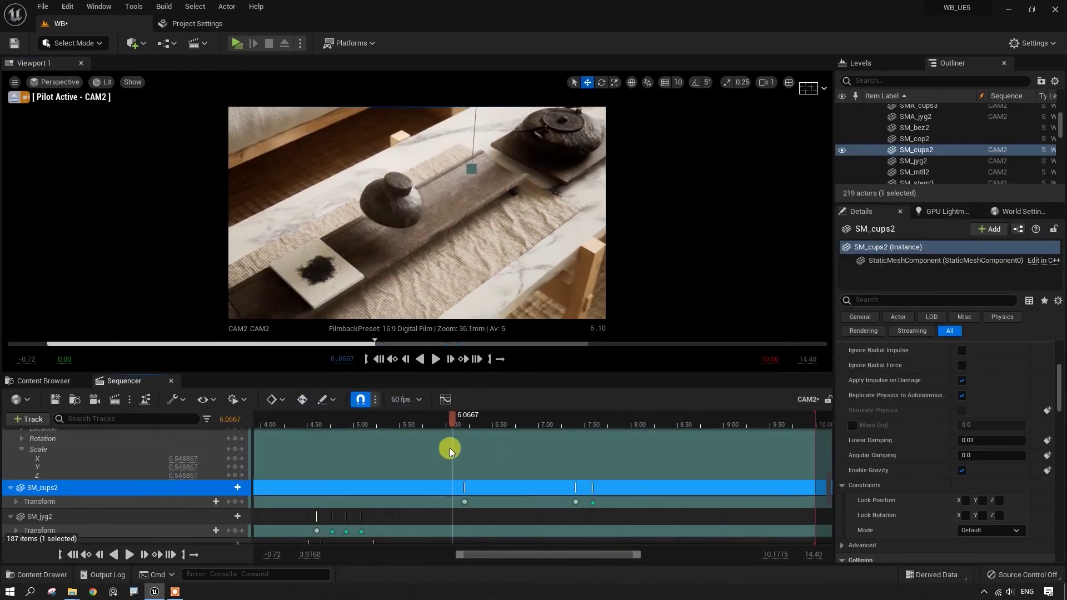
scroll(576, 500, "down", 1)
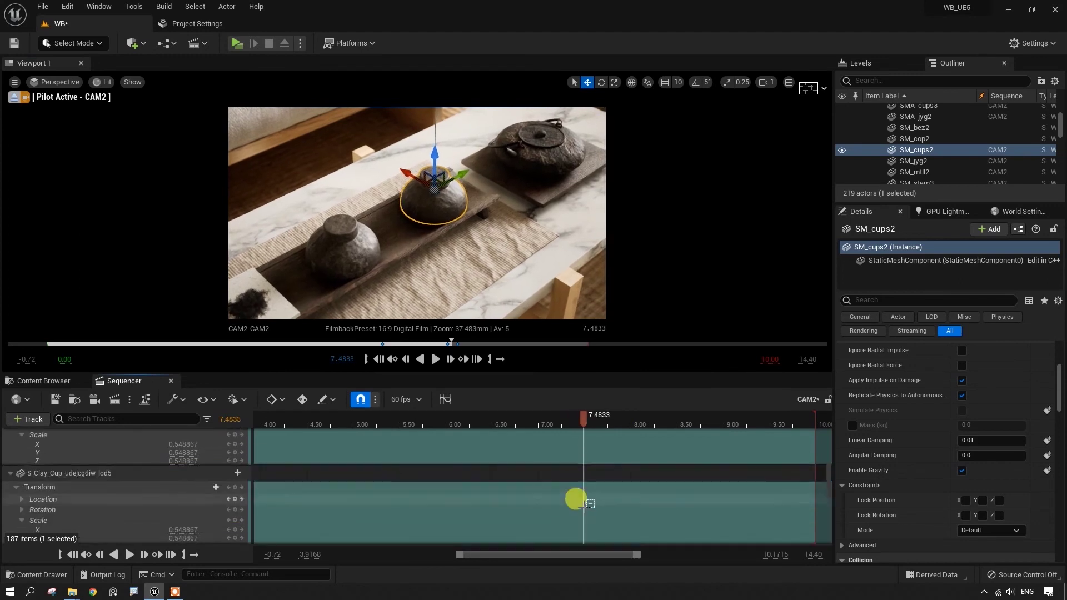
scroll(579, 476, "up", 3, "ctrl")
key("r")
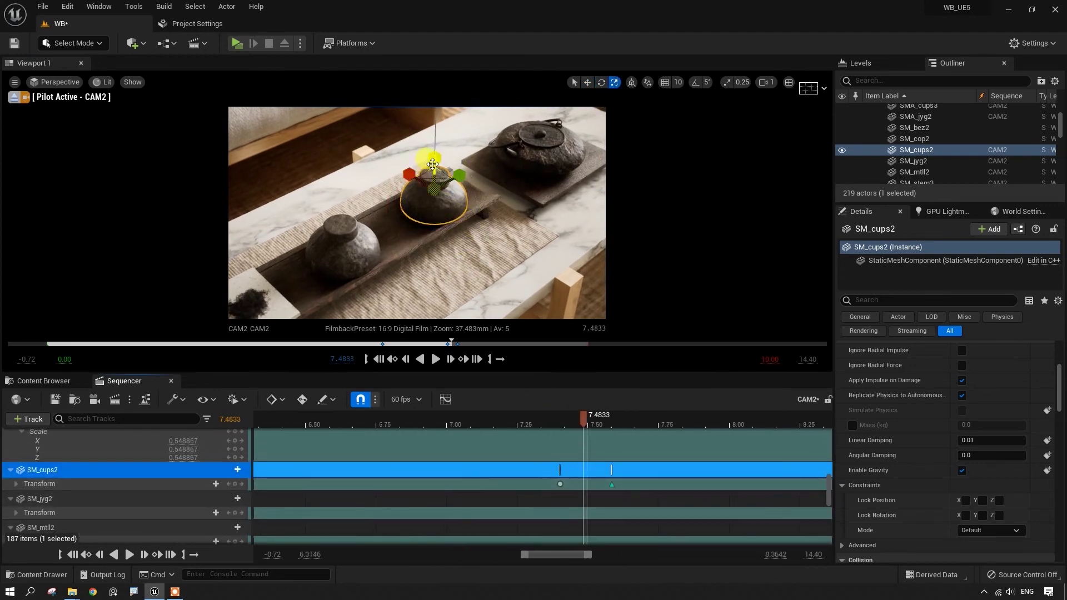
left_click_drag(434, 161, 435, 163)
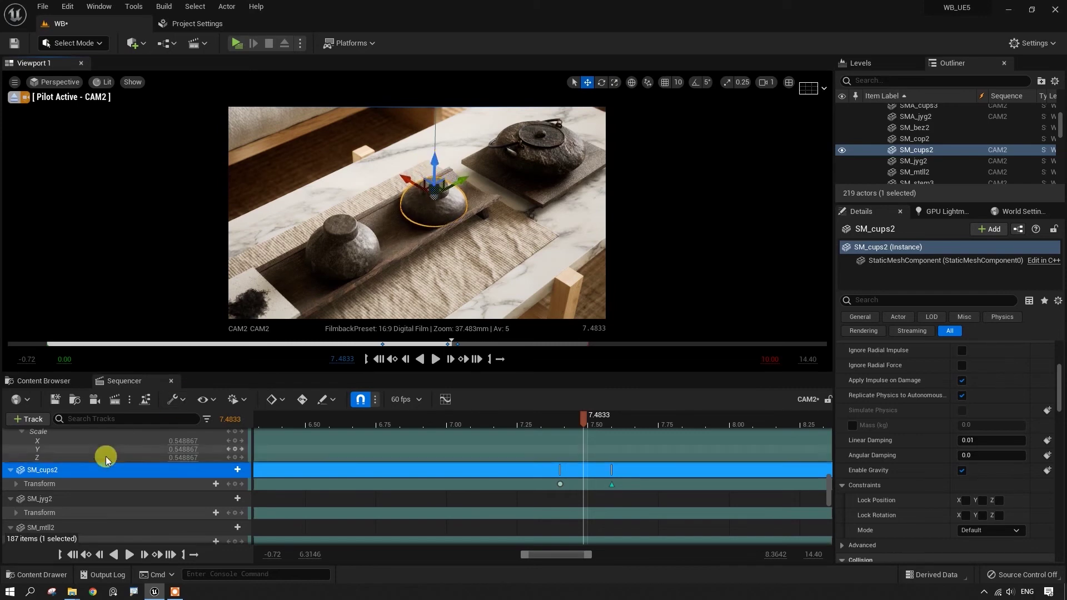
left_click(235, 483)
- Shift that key to about 7.55 s, add another key at 7.5833 s, and preview the squash
left_click_drag(612, 486, 640, 484)
left_click_drag(608, 443, 612, 448)
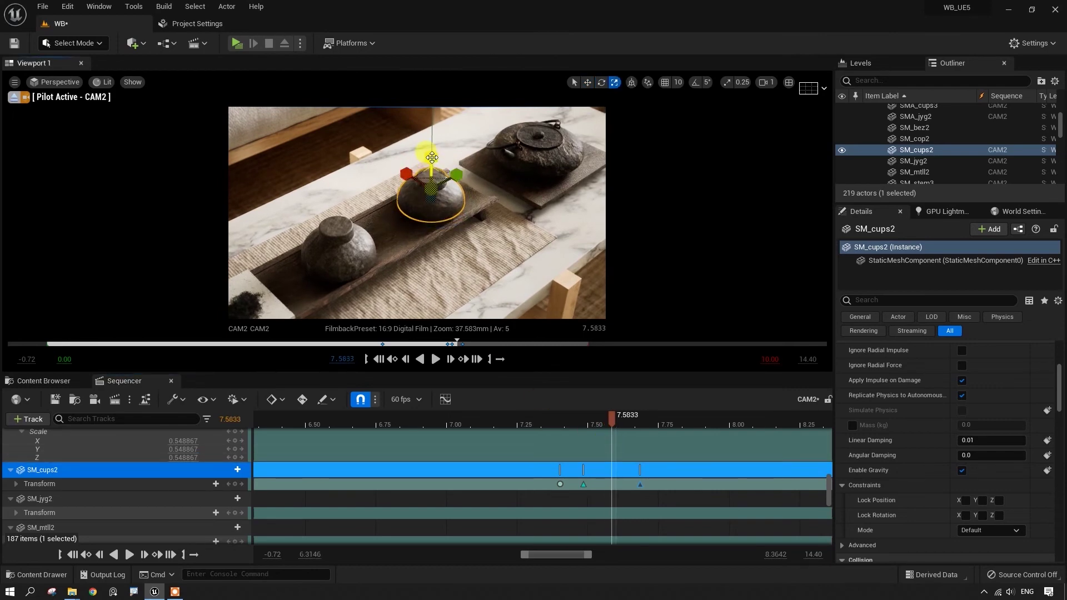
left_click(235, 483)
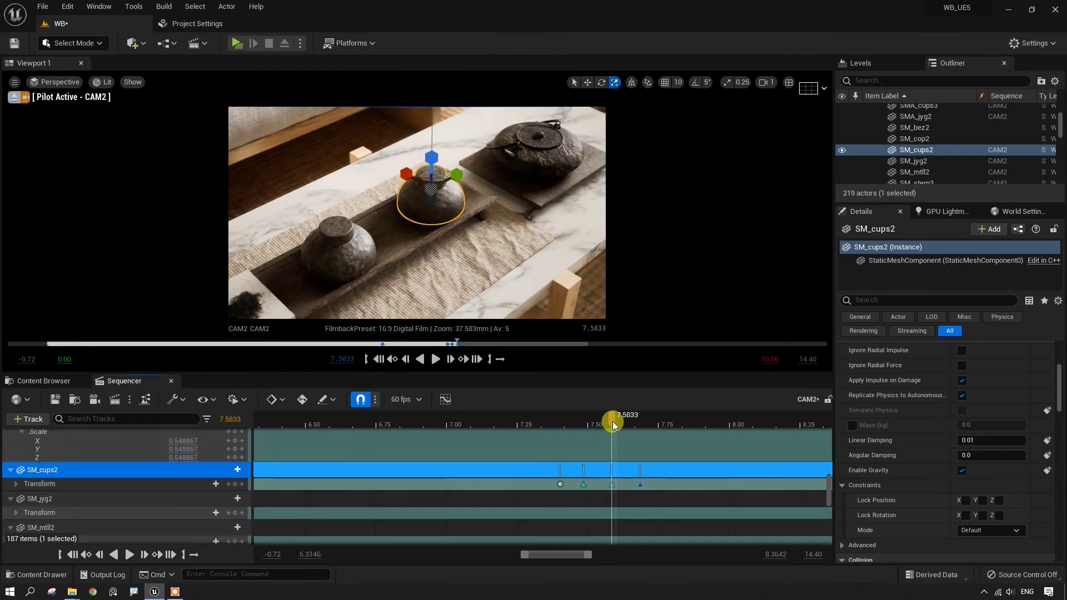
left_click(436, 359)
- Slide the timeline view left and scrub the playhead back to 3.50 s
left_click_drag(745, 428, 328, 448)
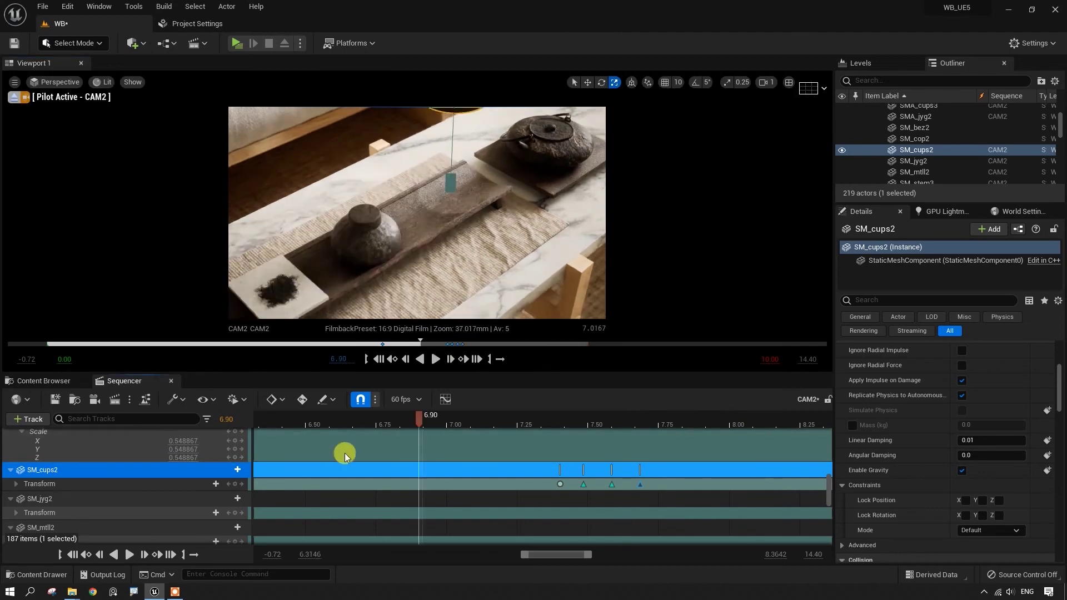
scroll(328, 447, "down", 3, "ctrl")
scroll(345, 453, "down", 2)
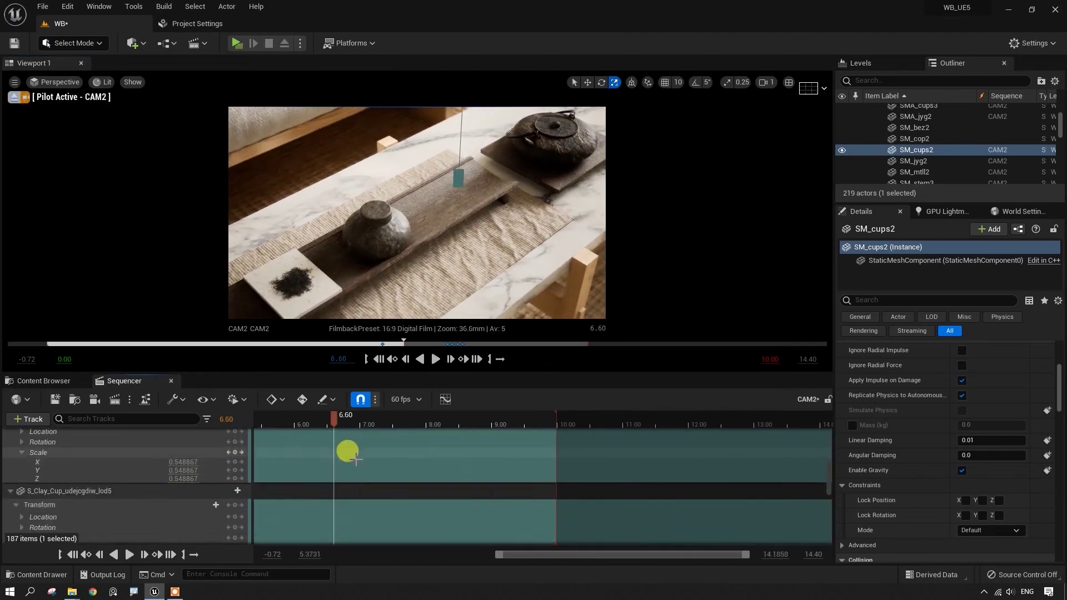
scroll(350, 451, "down", 3, "ctrl")
left_click_drag(554, 559, 468, 559)
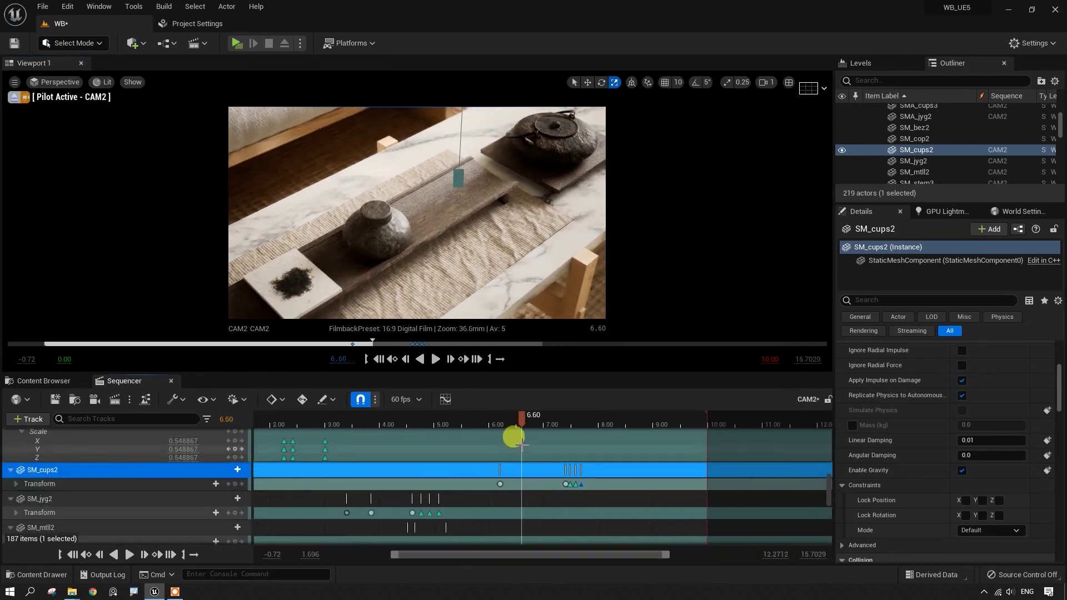
left_click_drag(528, 422, 352, 428)
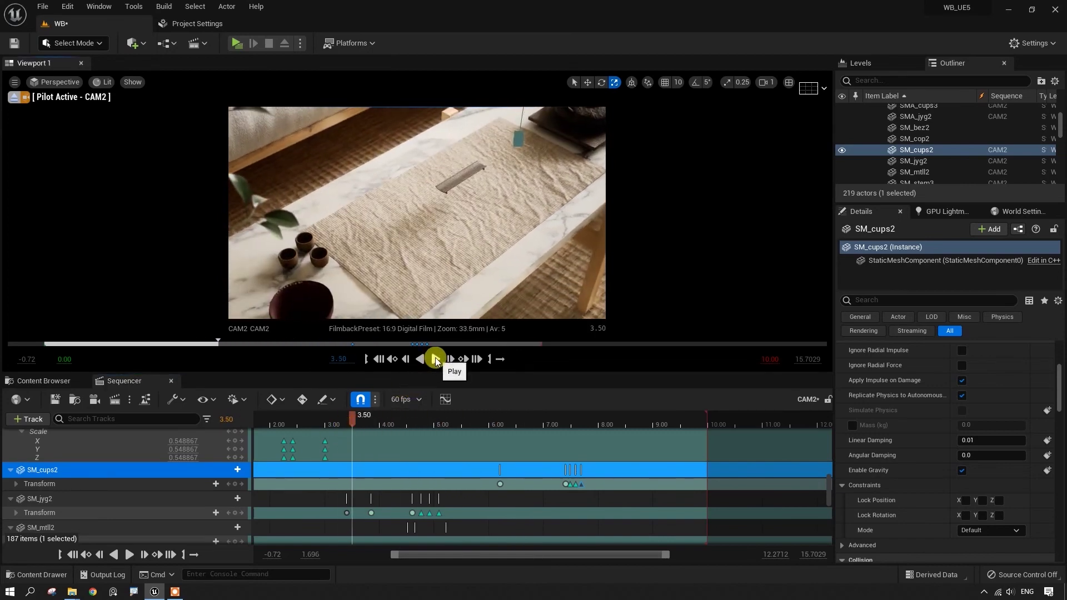
- Watch the cups land, stop at about 8.4 s, and select tray SMA_jyg2
left_click(436, 360)
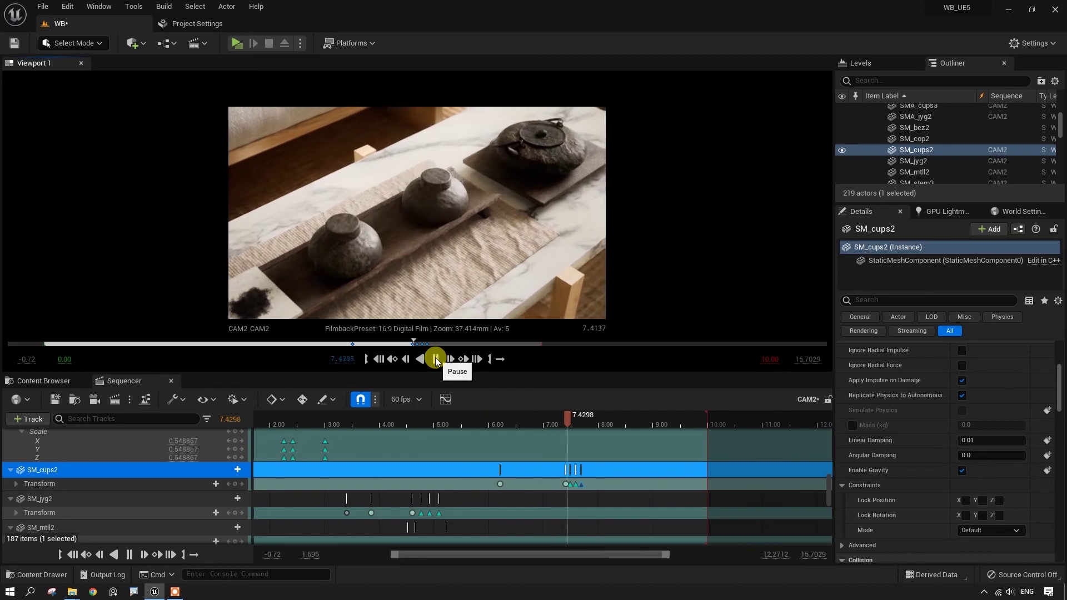
left_click(436, 359)
left_click_drag(612, 423, 623, 431)
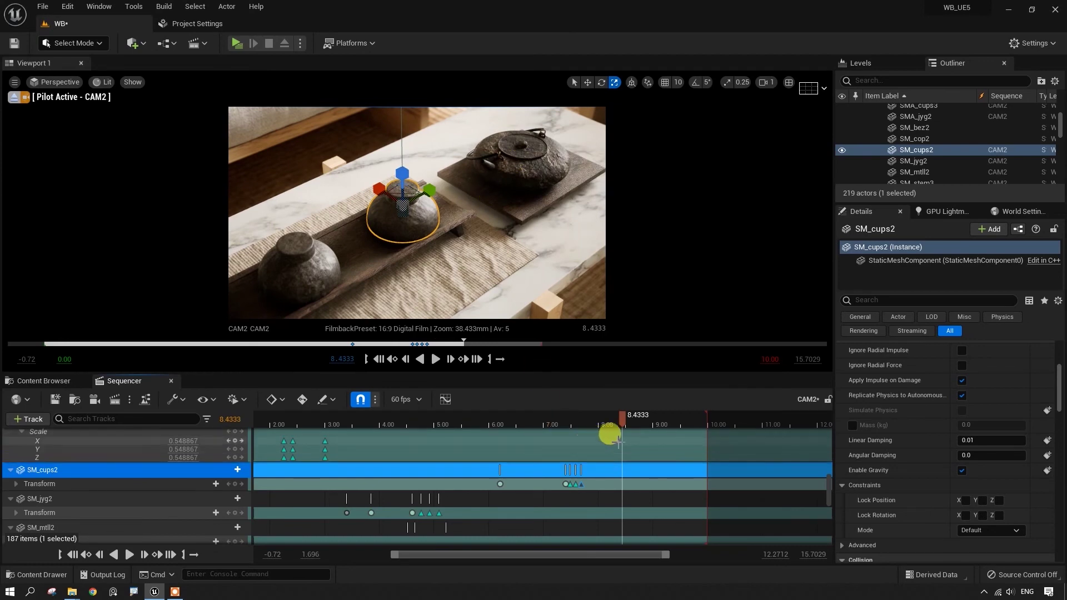
left_click(520, 208)
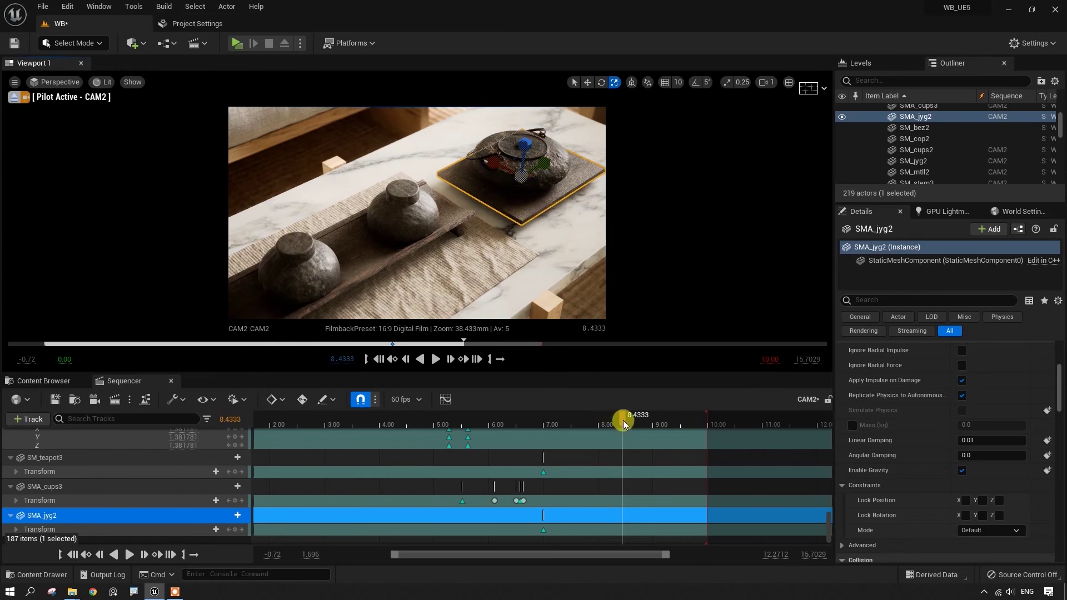
- Move SMA_jyg2's key to 8.00 s and key the tray out of sight near 6.8 s
scroll(544, 491, "down", 1)
left_click_drag(527, 515, 602, 526)
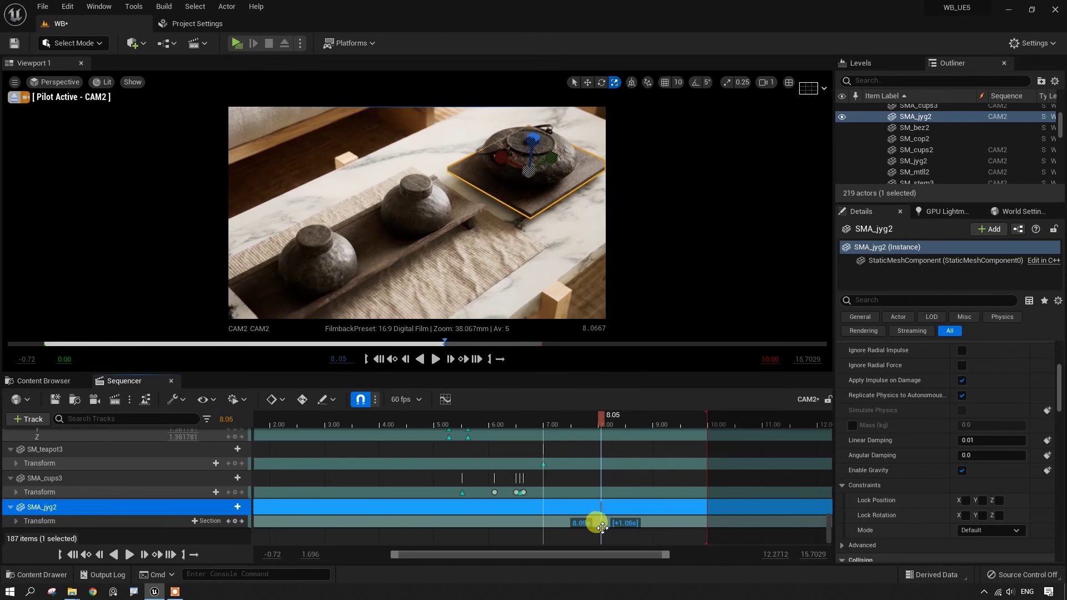
left_click_drag(602, 526, 598, 523)
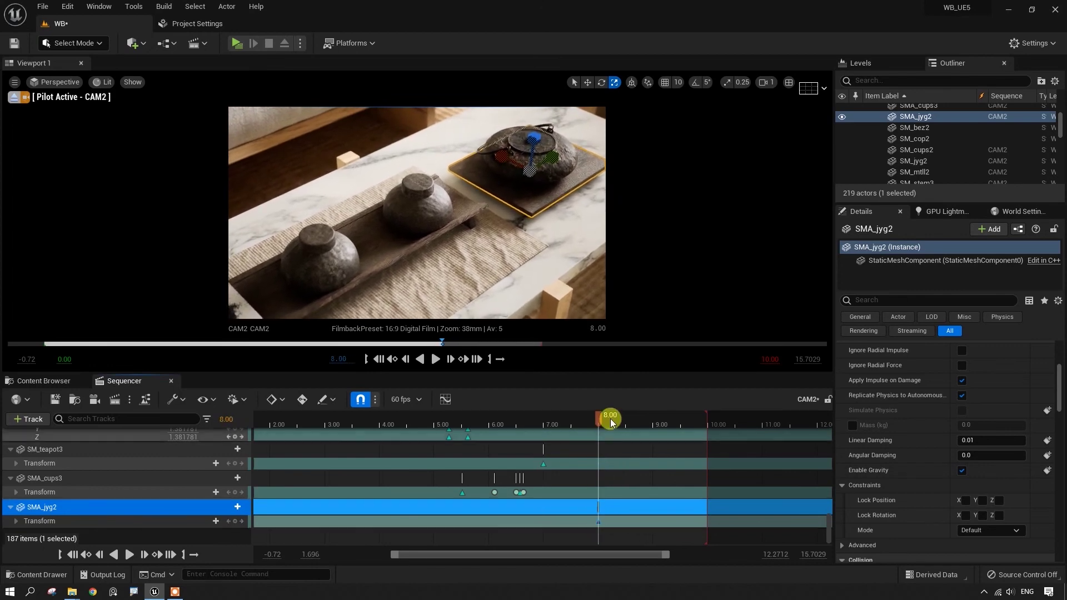
left_click_drag(598, 415, 539, 416)
key("w")
left_click(529, 157)
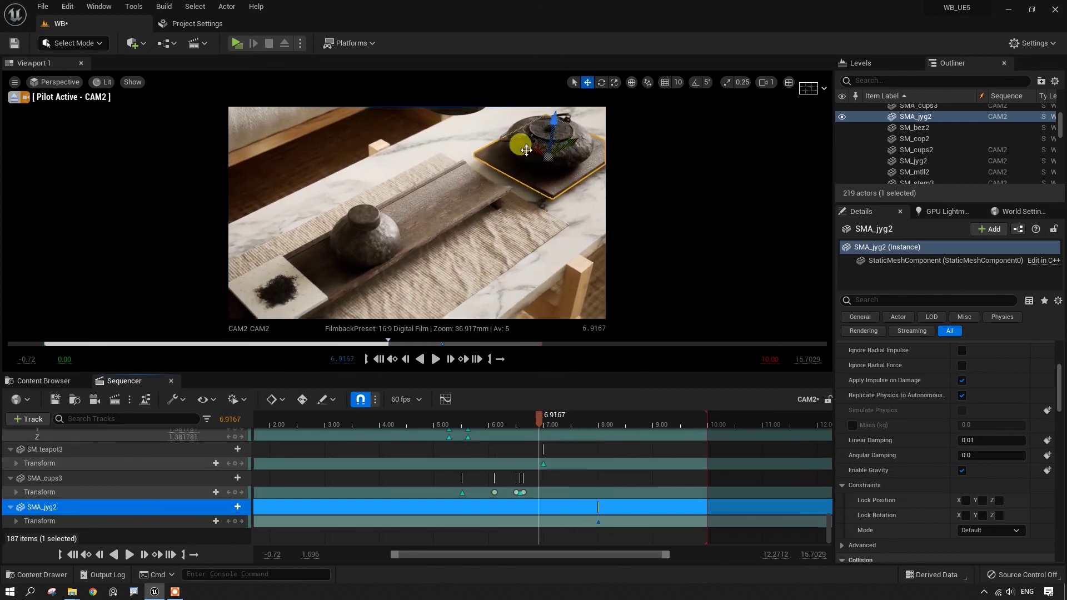
left_click_drag(519, 141, 589, 239)
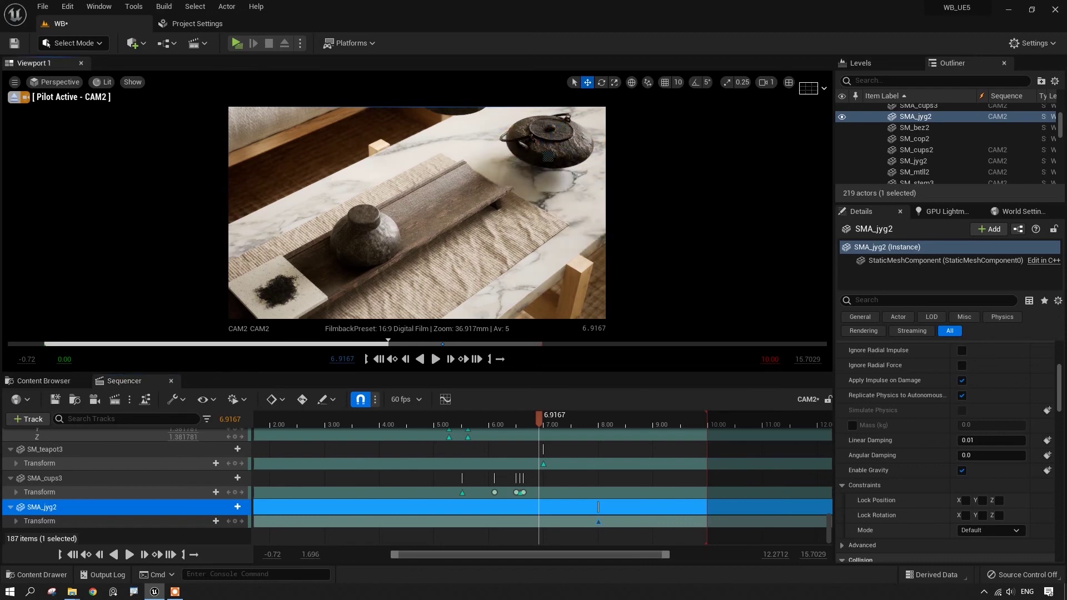
- Play the tray's rise from about 6.75 s and check it settles by 8 s
left_click_drag(539, 414, 533, 421)
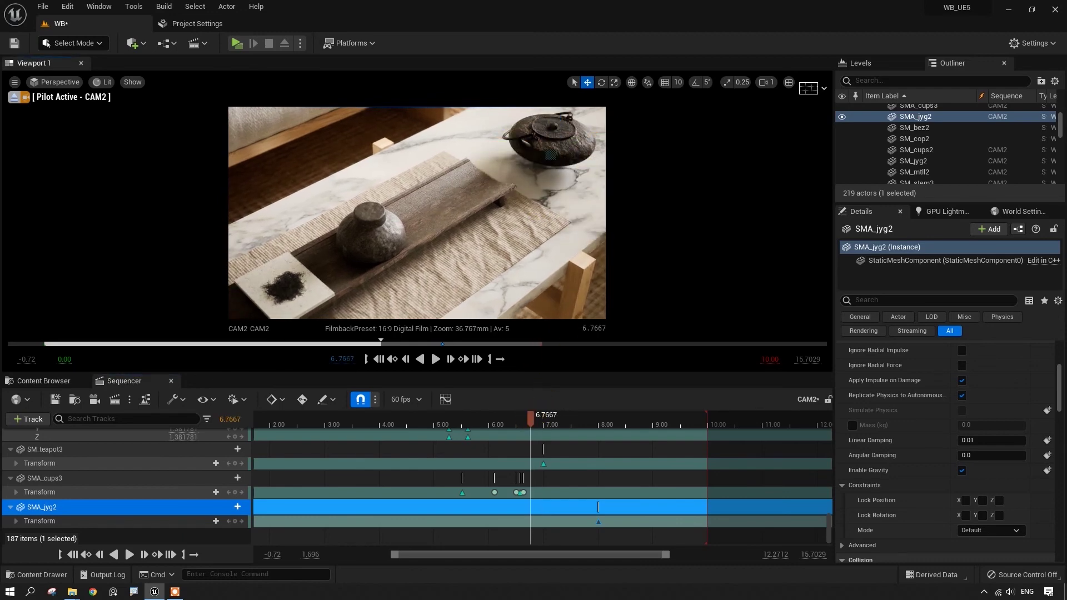
left_click(436, 359)
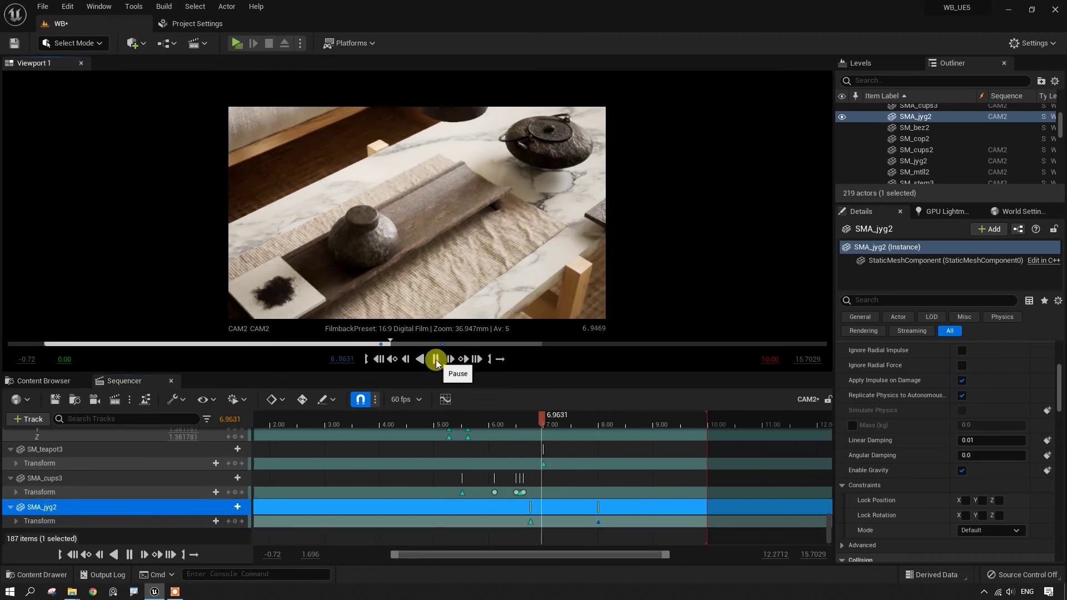
left_click(436, 359)
left_click_drag(629, 422, 607, 439)
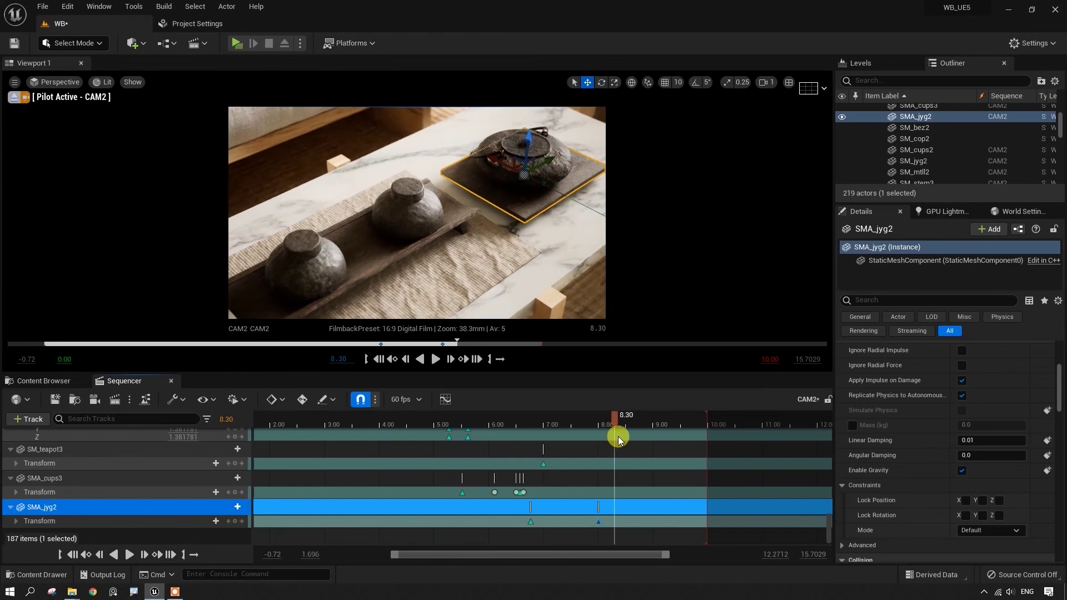
left_click_drag(606, 439, 633, 439)
left_click(555, 181)
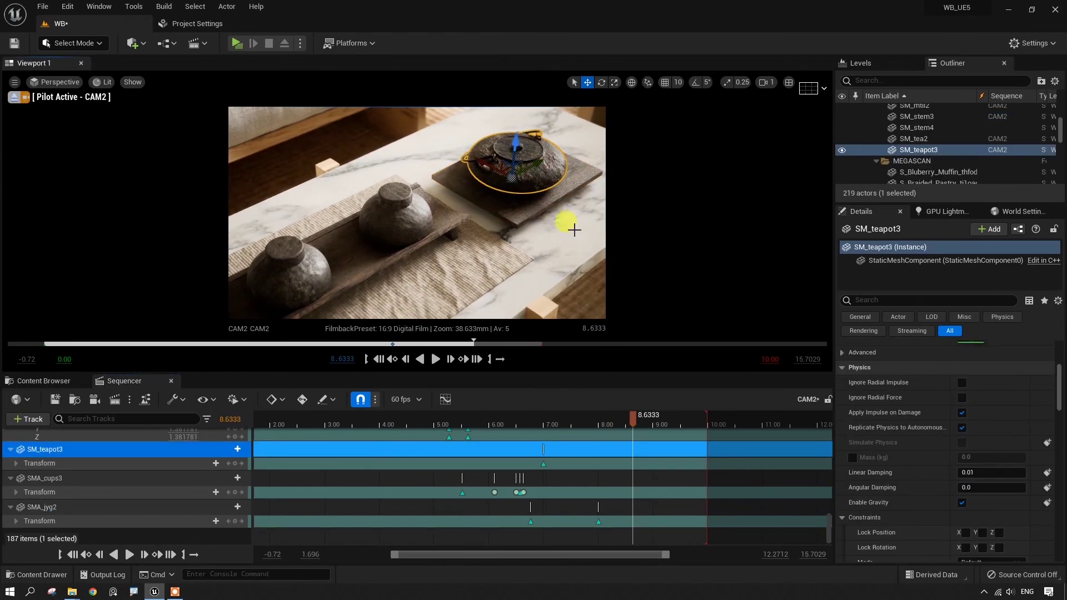
- Move SM_teapot3's key to about 9.5 s and tilt the teapot at 8.0167 s
left_click_drag(543, 464, 681, 467)
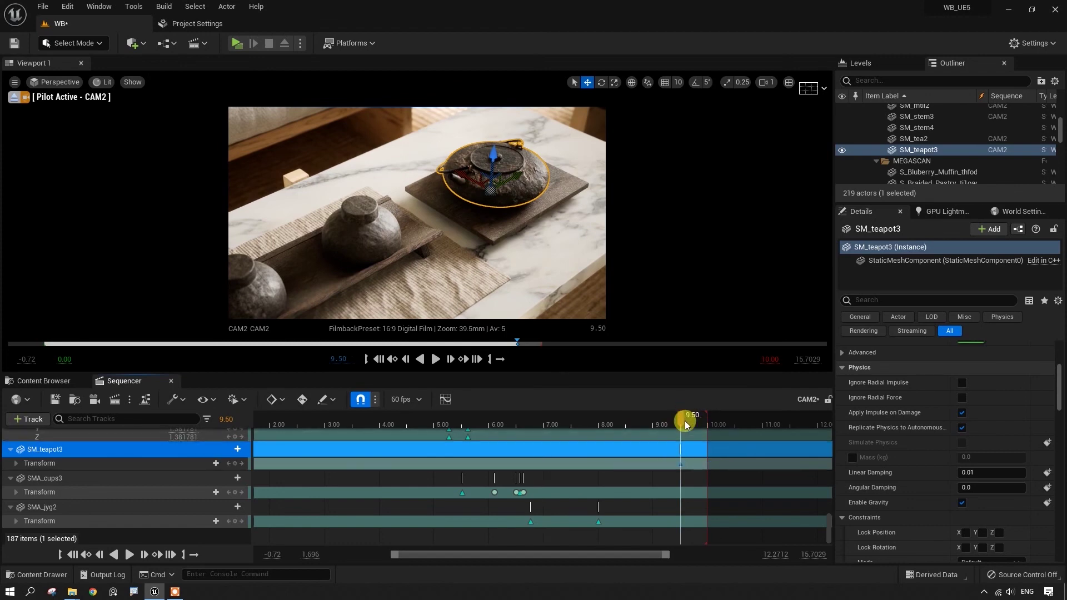
mouse_move(682, 422)
left_mouse_down()
mouse_move(586, 437)
mouse_move(599, 435)
left_mouse_up()
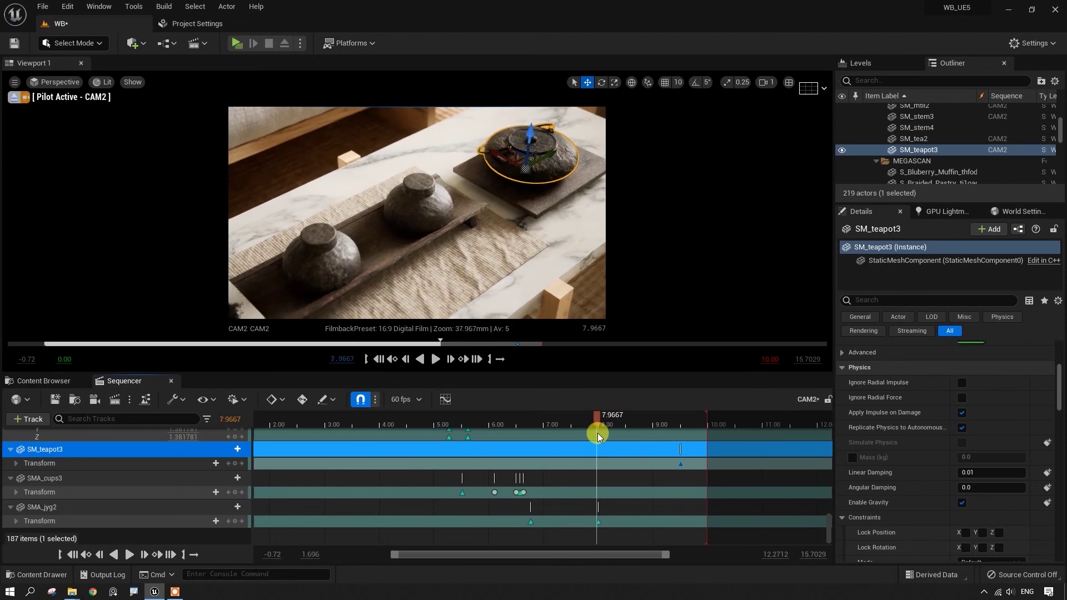
left_click(546, 169)
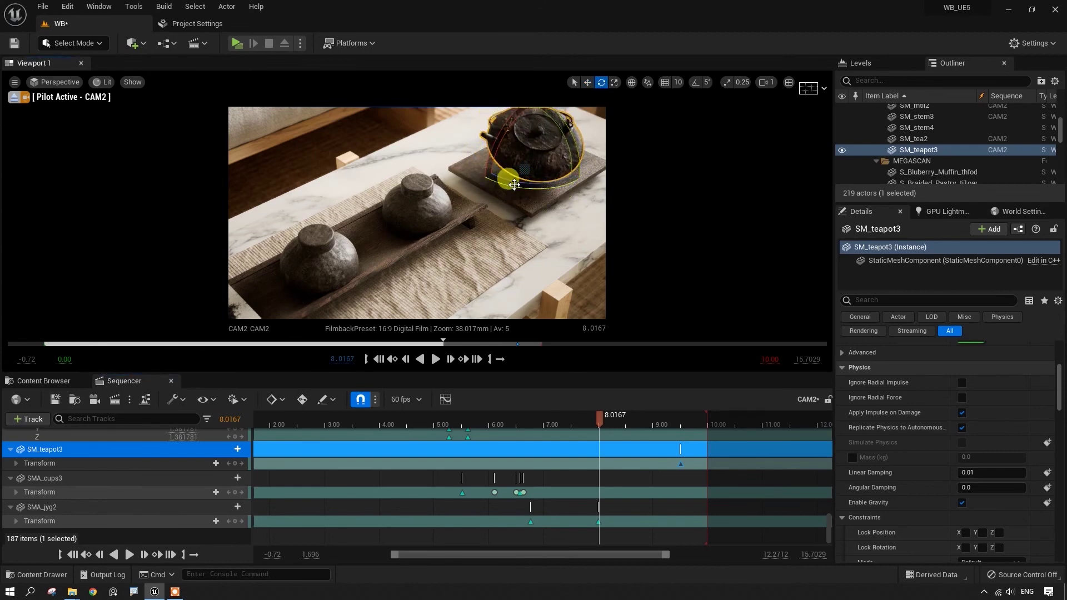
left_click_drag(515, 184, 503, 146)
left_click_drag(537, 188, 551, 166)
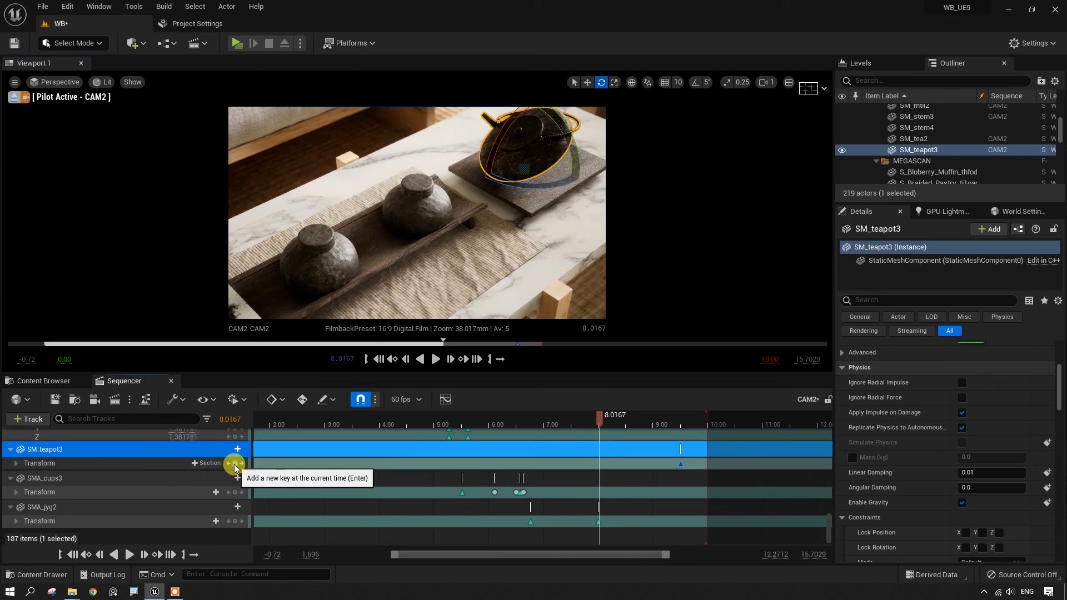
- Key SM_teapot3 at 8.0167 s with Scale X, Y and Z set to 0
left_click(234, 465)
left_click(16, 463)
scroll(30, 478, "down", 1)
left_click(24, 478)
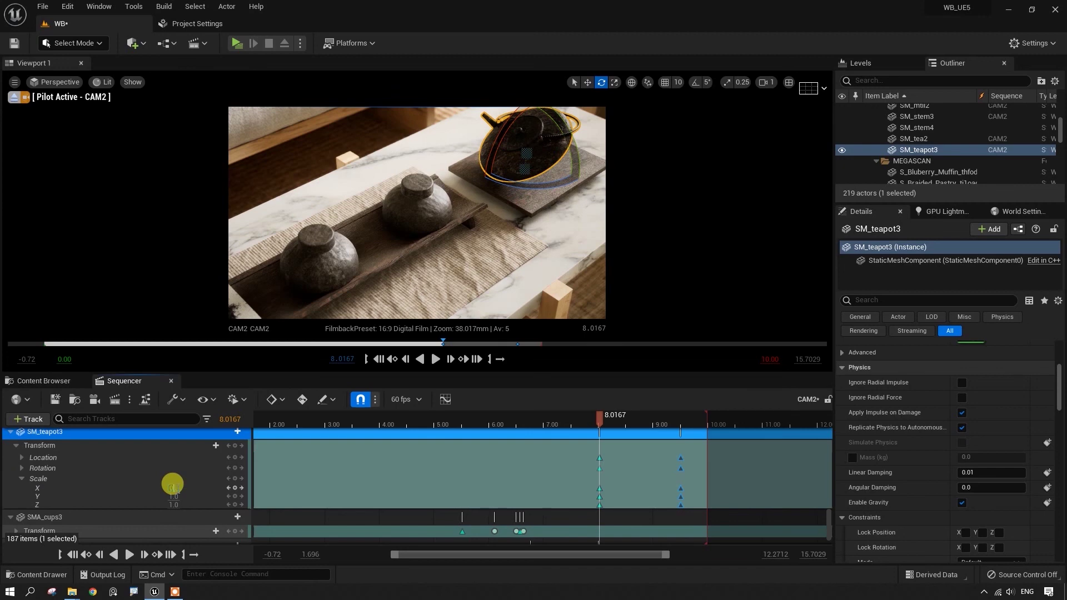
key("Tab")
type("0")
key("Tab")
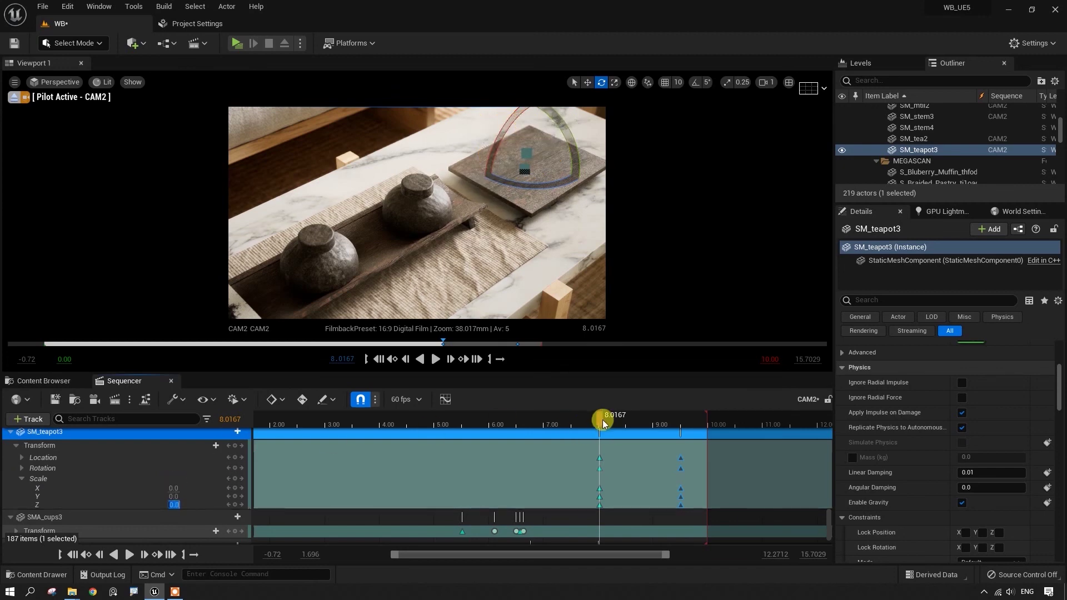
mouse_move(601, 426)
left_mouse_down()
mouse_move(697, 430)
mouse_move(517, 439)
left_mouse_up()
- Pull the teapot's end keys from about 9.5 s to 9.00 s and replay its entrance
left_click(436, 359)
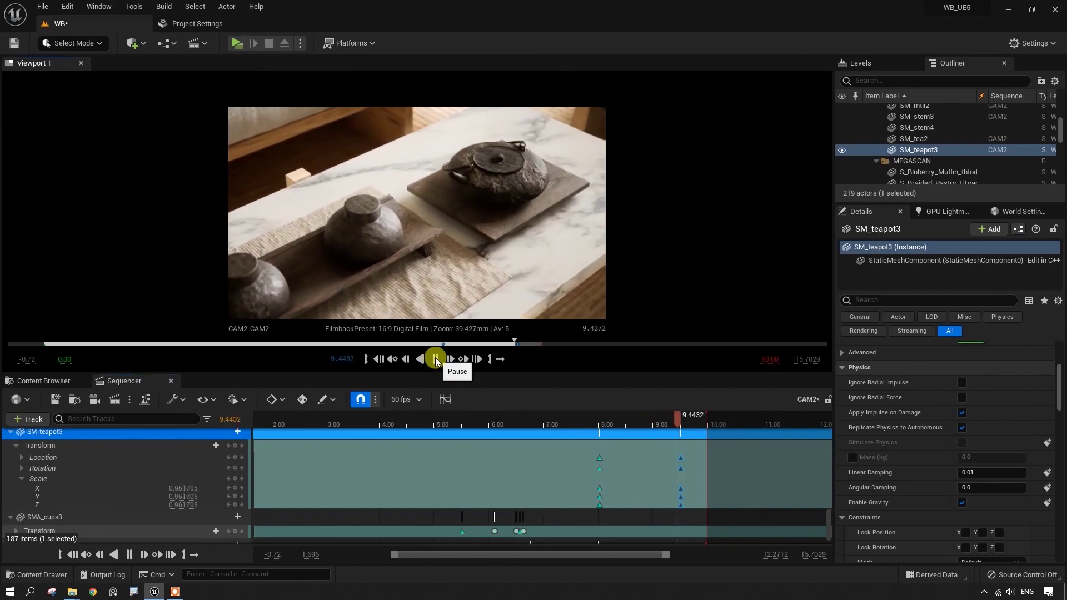
left_click(437, 359)
mouse_move(700, 424)
left_mouse_down()
mouse_move(646, 430)
mouse_move(673, 426)
mouse_move(663, 427)
mouse_move(683, 470)
left_mouse_up()
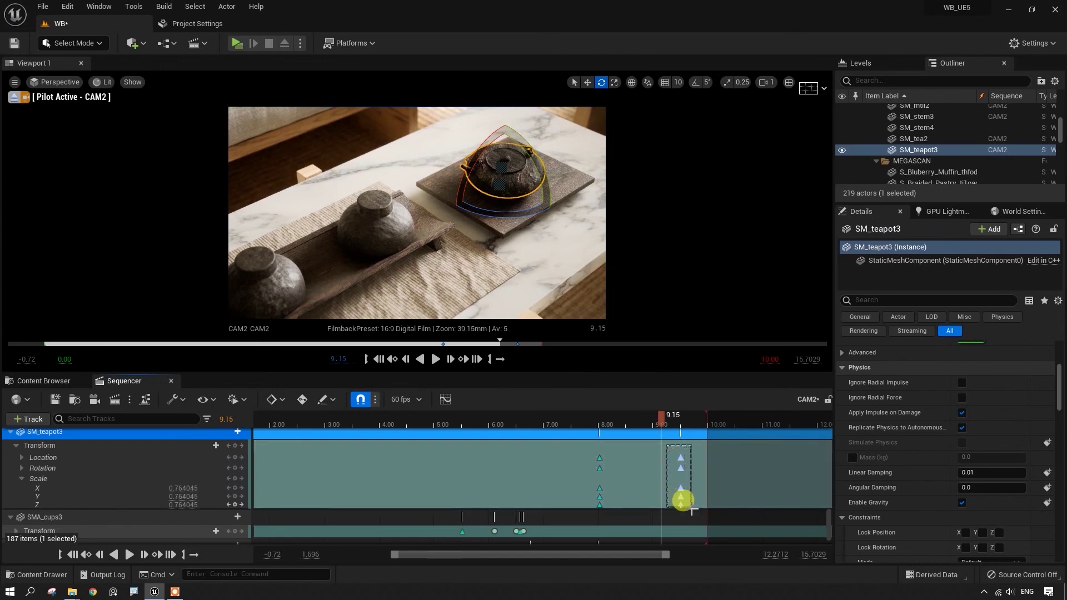
left_click_drag(692, 509, 659, 510)
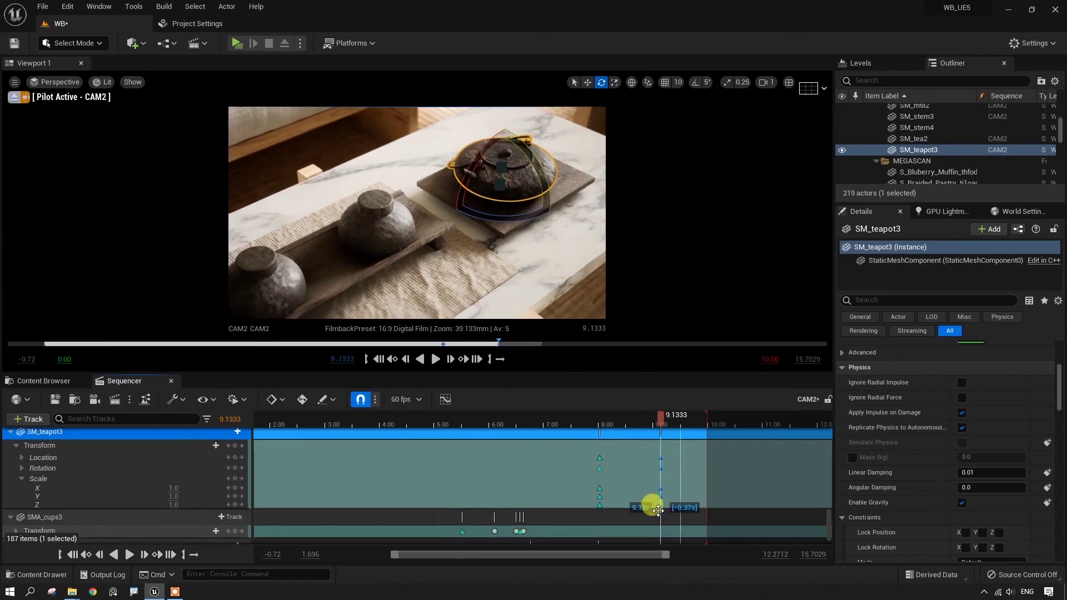
left_click_drag(660, 510, 648, 504)
left_click_drag(648, 425, 571, 436)
left_click(436, 363)
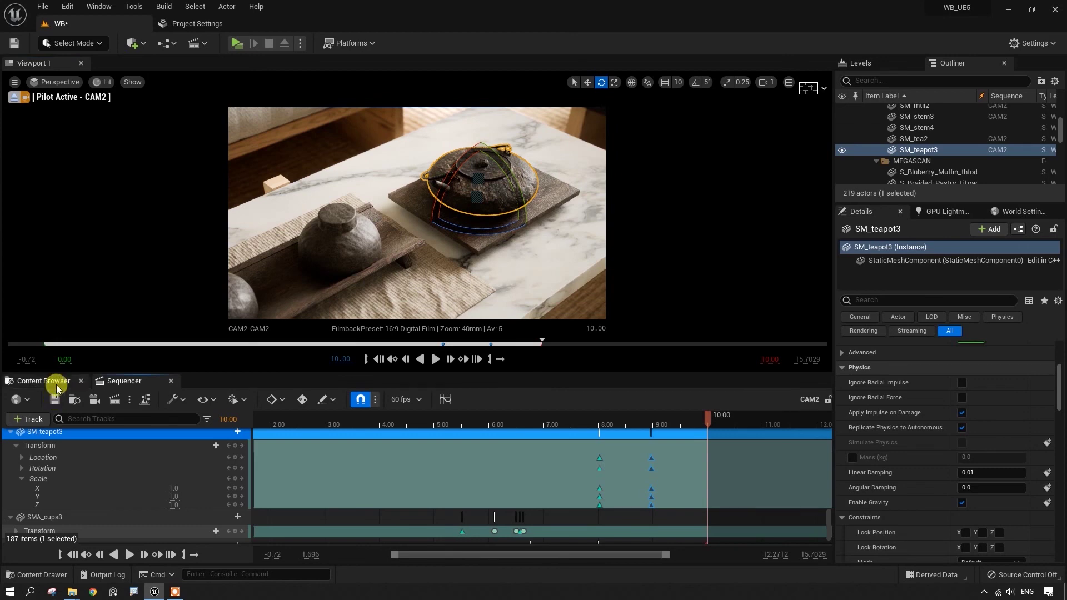
- Save all unsaved content, including the WB level, from the Content Browser
left_click(56, 399)
left_click(117, 398)
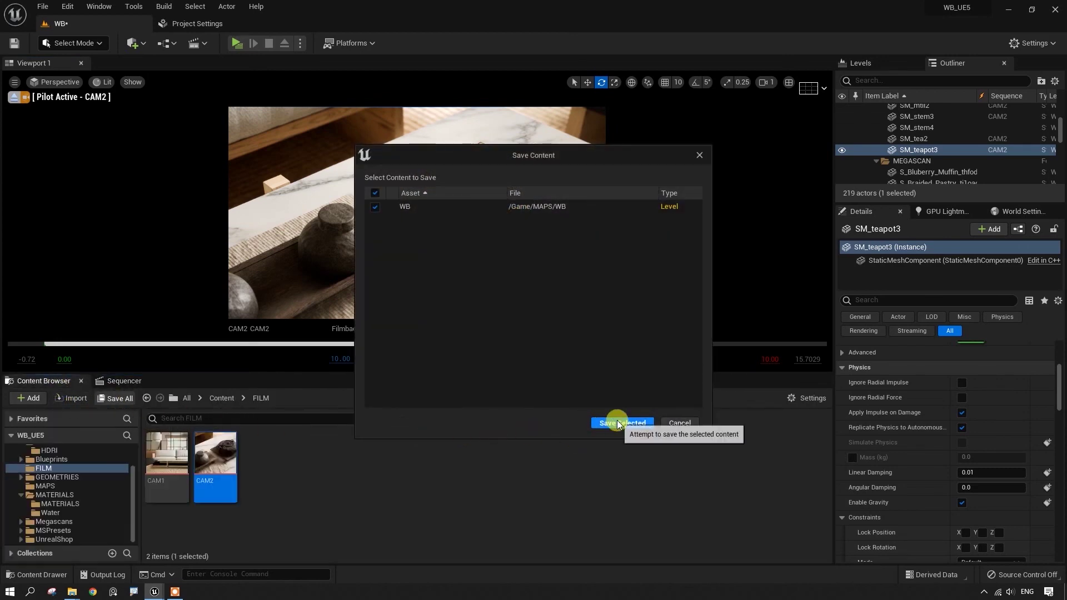
left_click(617, 421)
- Rewind the CAM2 shot to its first frame and play it through
left_click(161, 384)
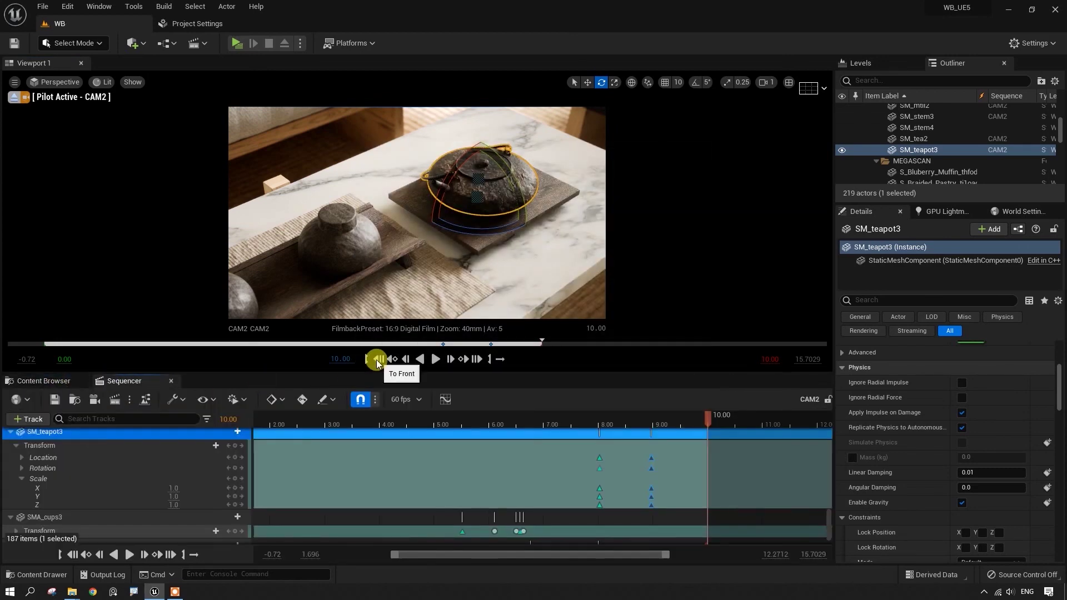
left_click(377, 360)
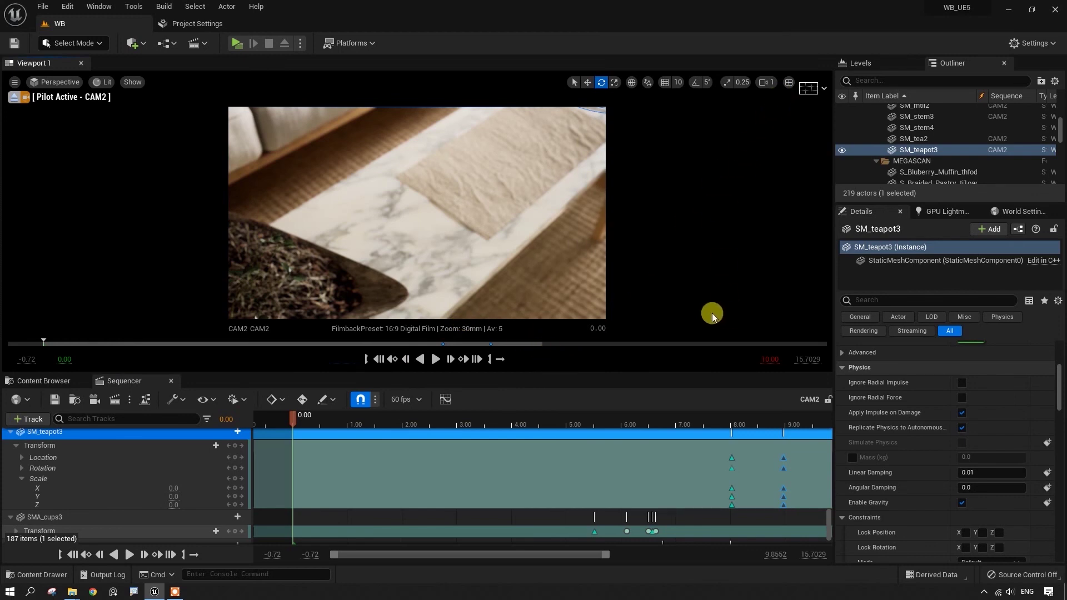
left_click(436, 361)
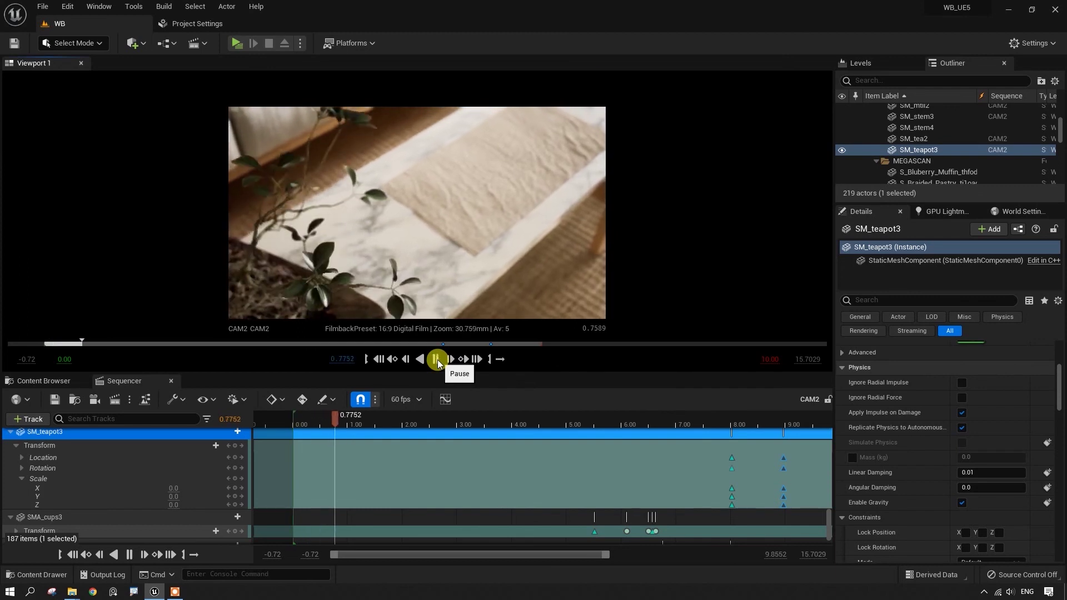